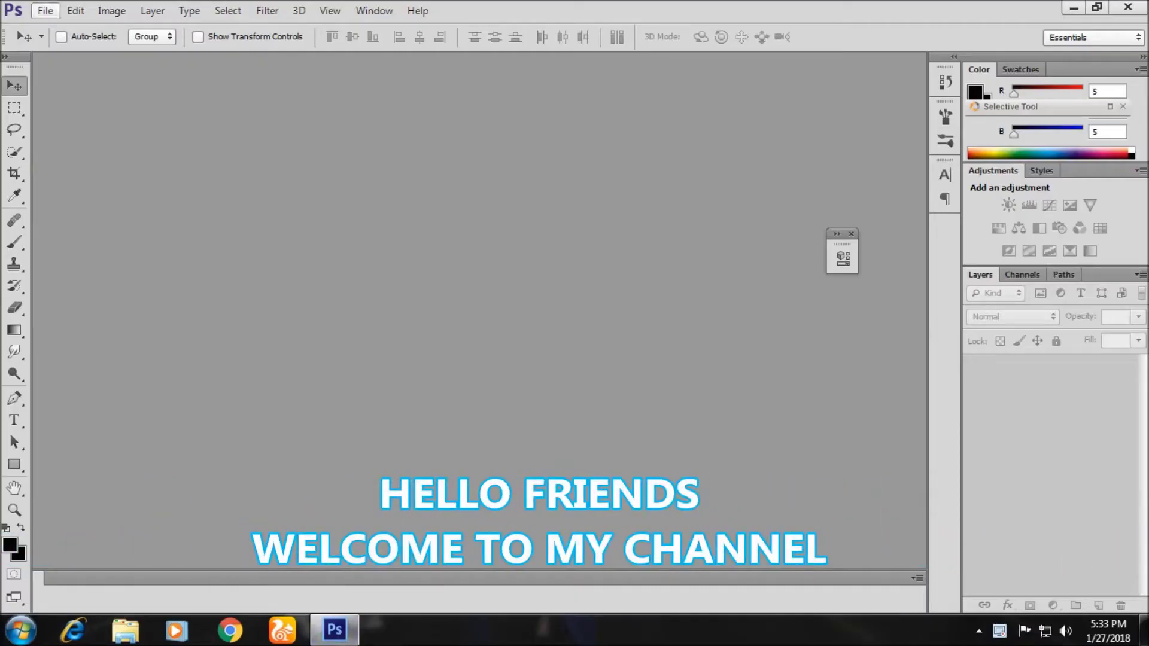
Create a new blank 1280x720 document
click(45, 10)
key(Return)
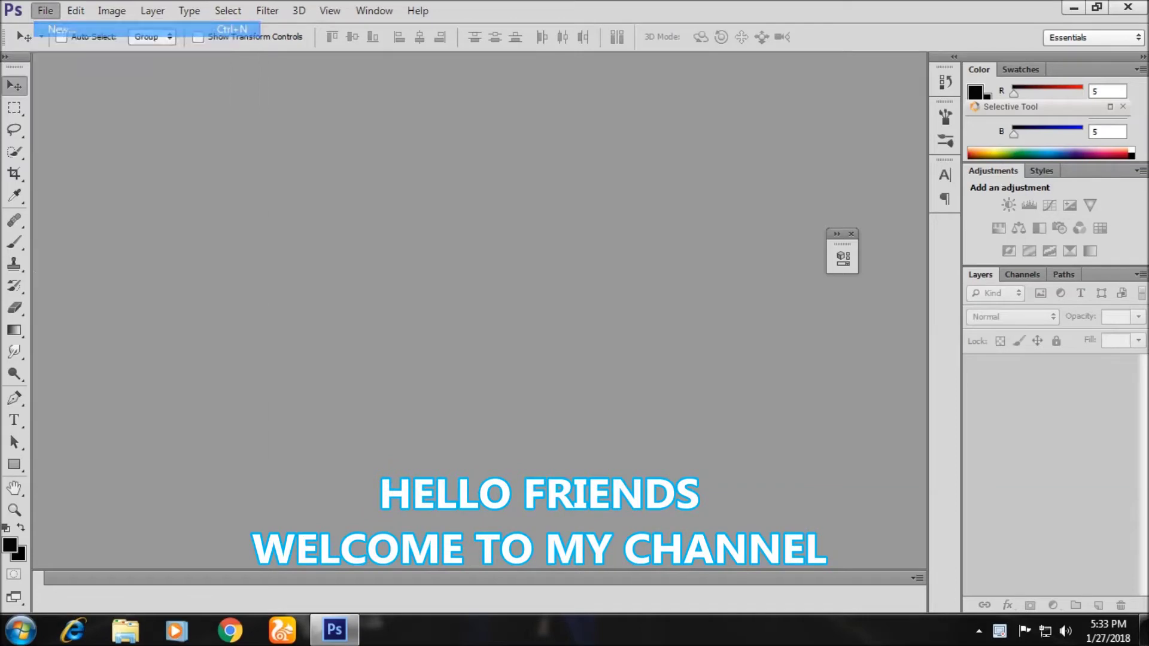
key(Return)
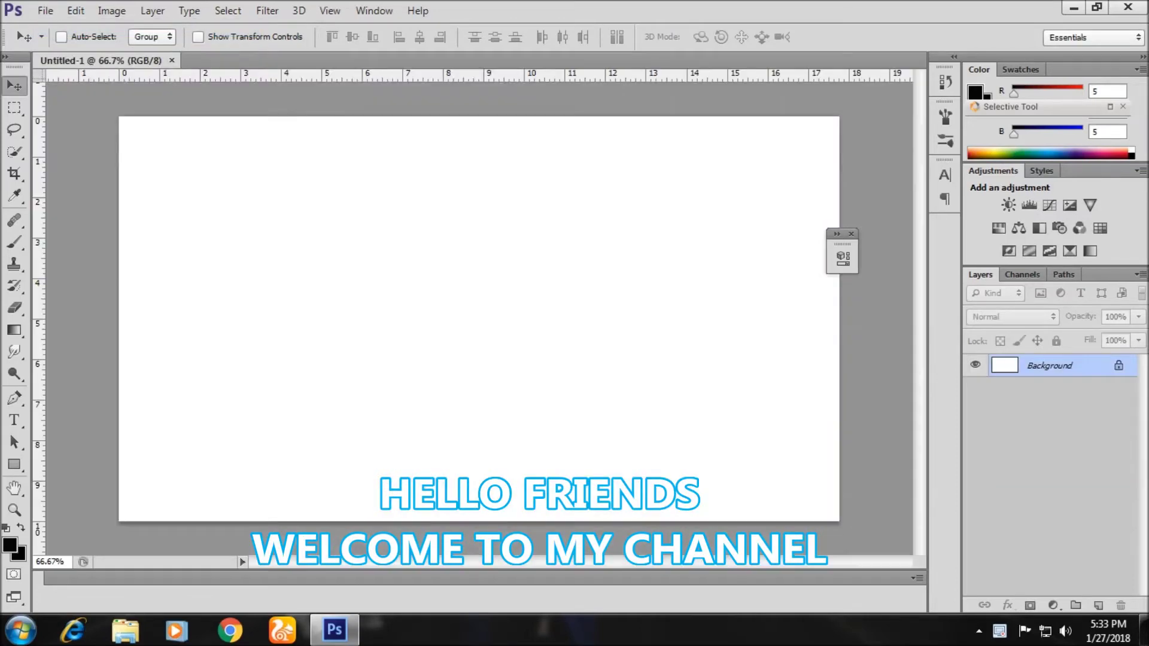
Open the desert butte photo IMG_347448 in Camera Raw
click(45, 10)
key(Return)
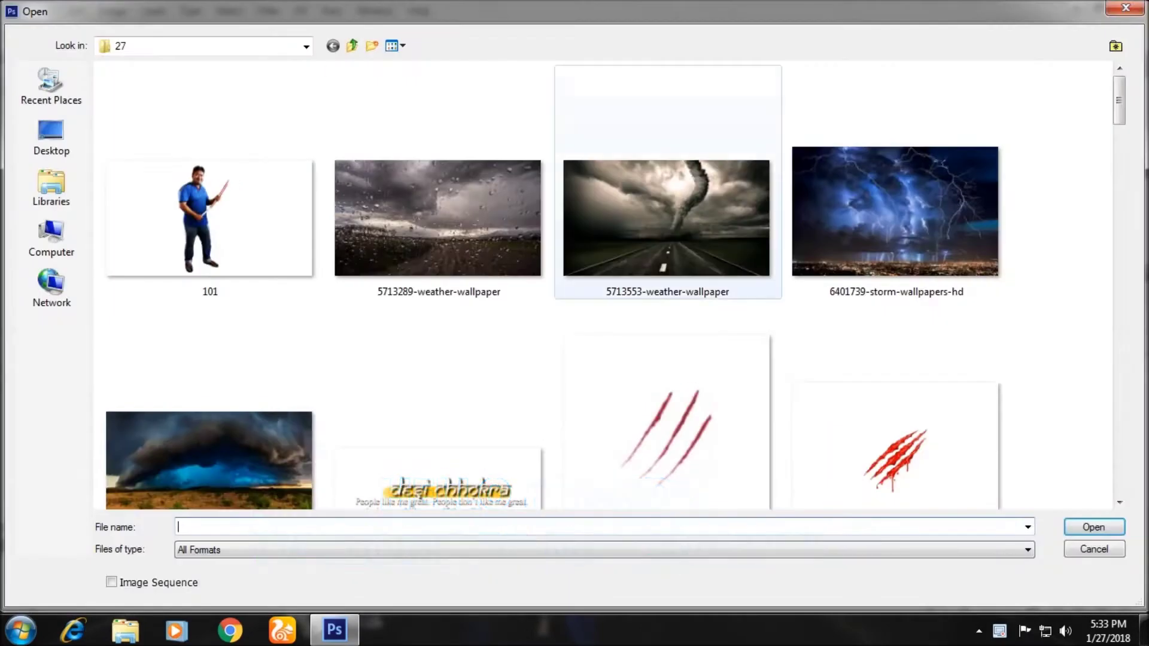
click(1118, 502)
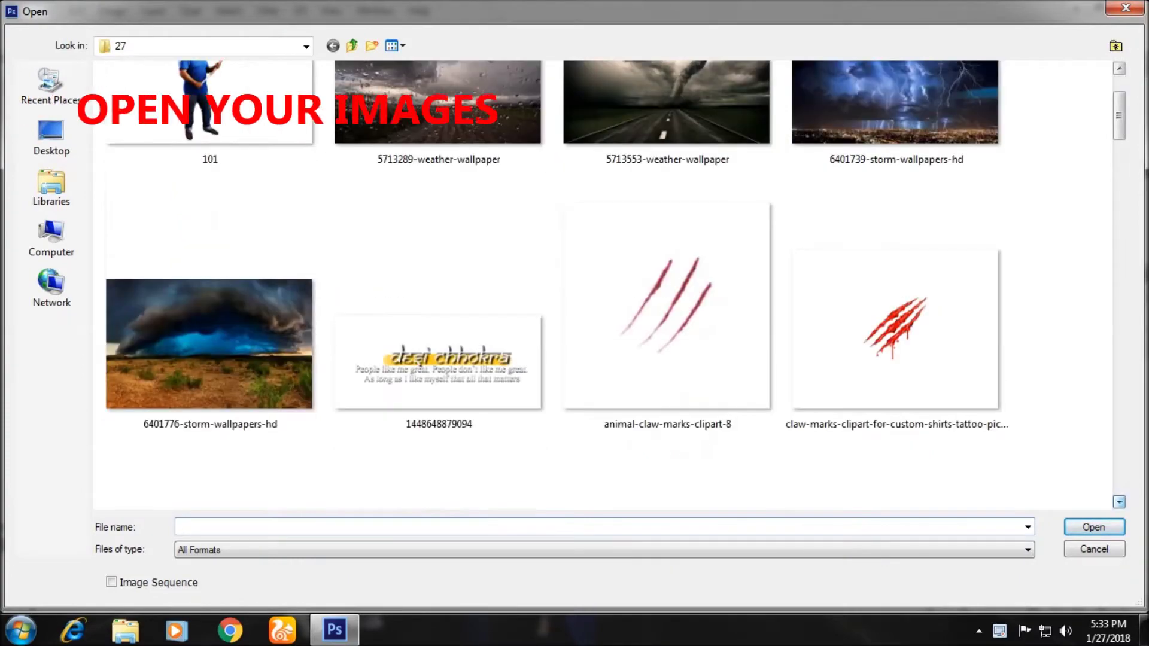
click(1119, 501)
scroll(1118, 501, down, 5)
scroll(1118, 501, down, 5)
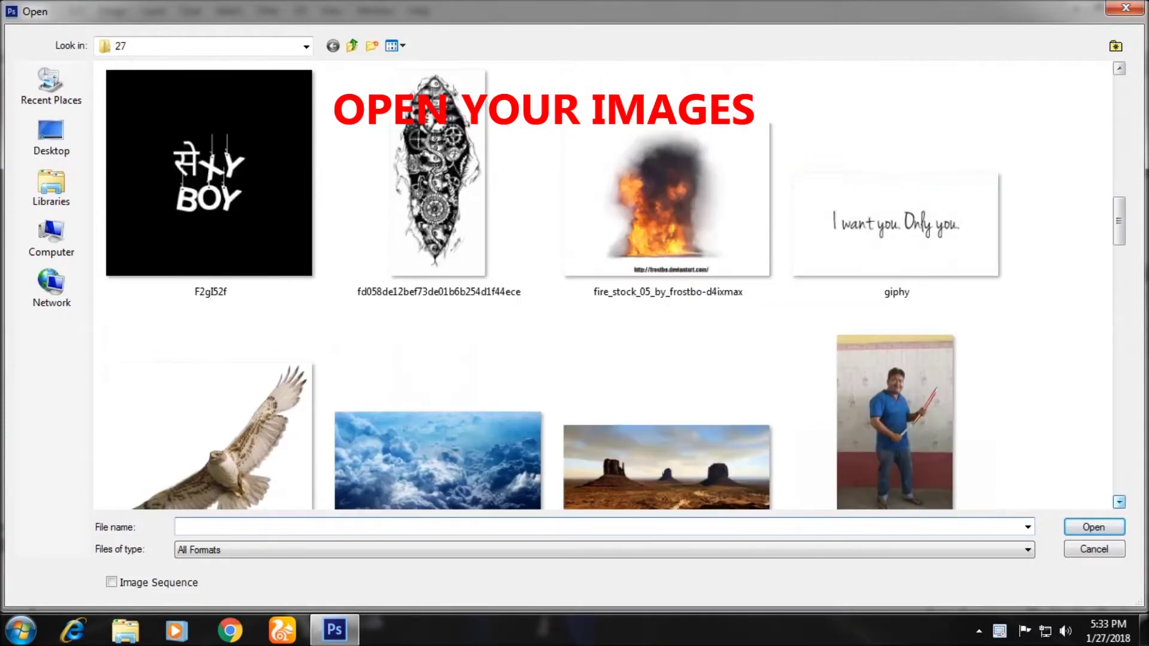
scroll(1118, 501, down, 5)
click(666, 218)
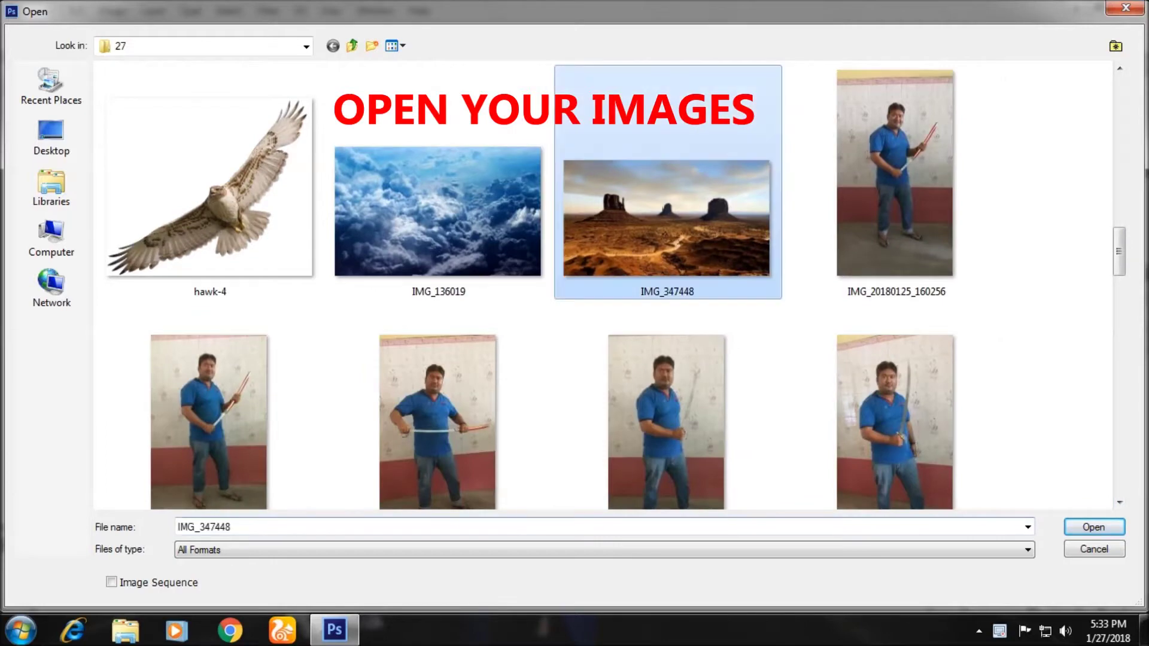
click(1094, 527)
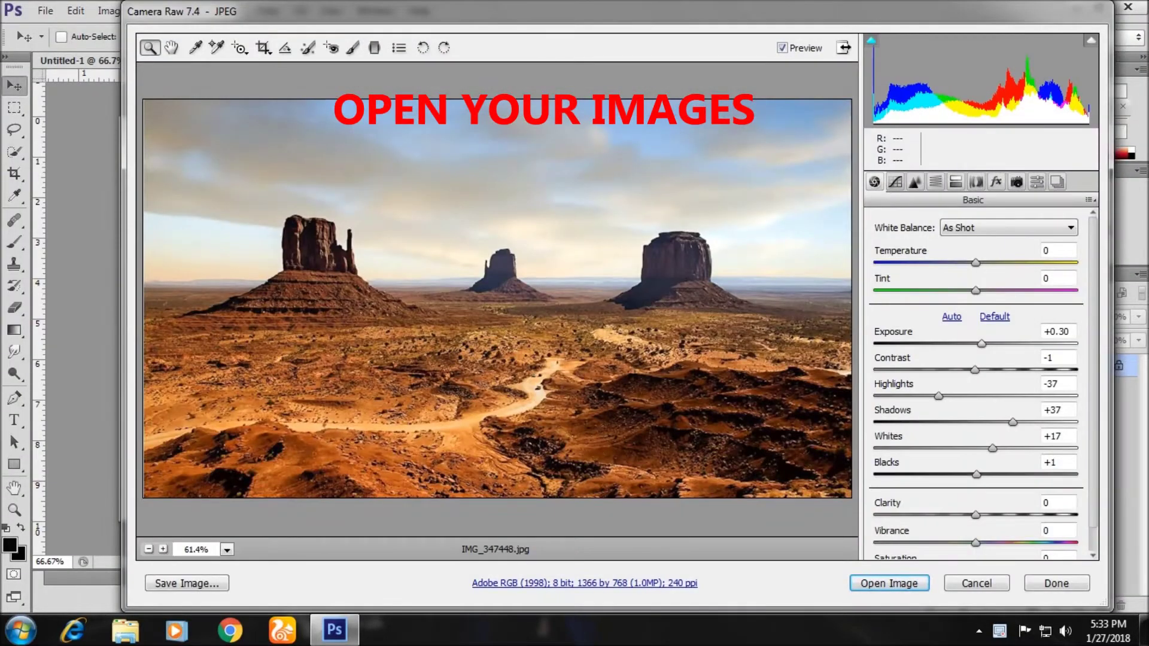
Set exposure 0.85, contrast -38, highlights -57 and shadows 9 in Camera Raw
text(1.65)
key(Return)
text(0.85)
key(Return)
key(Tab)
text(-38)
key(Return)
text(-57)
key(Return)
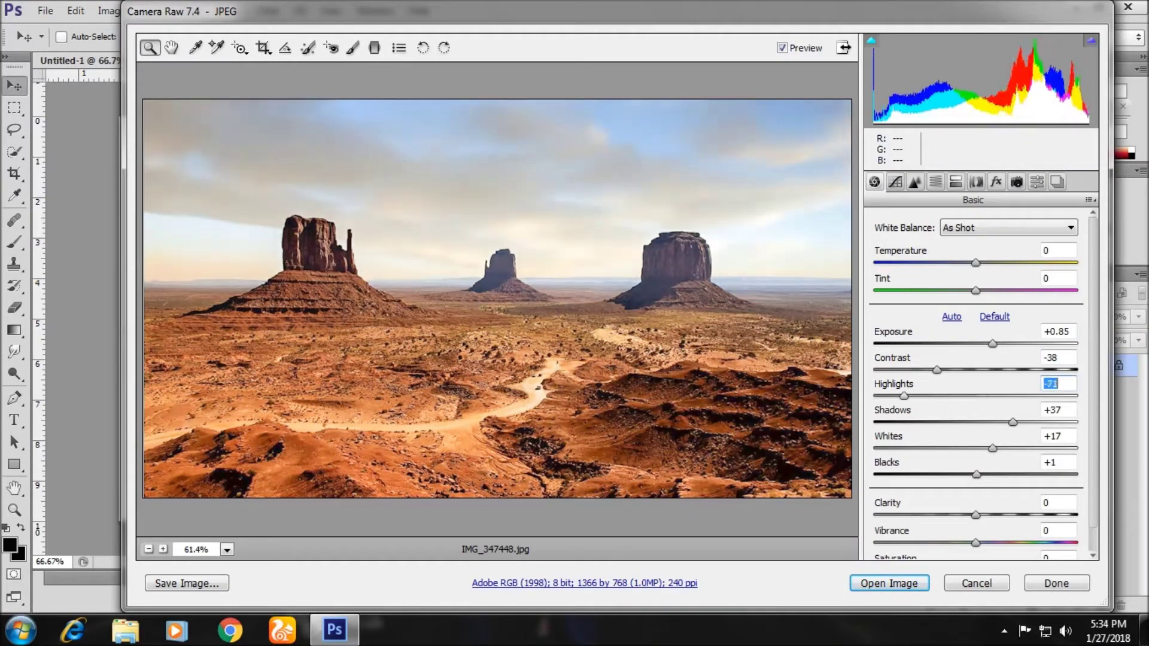
text(9)
key(Return)
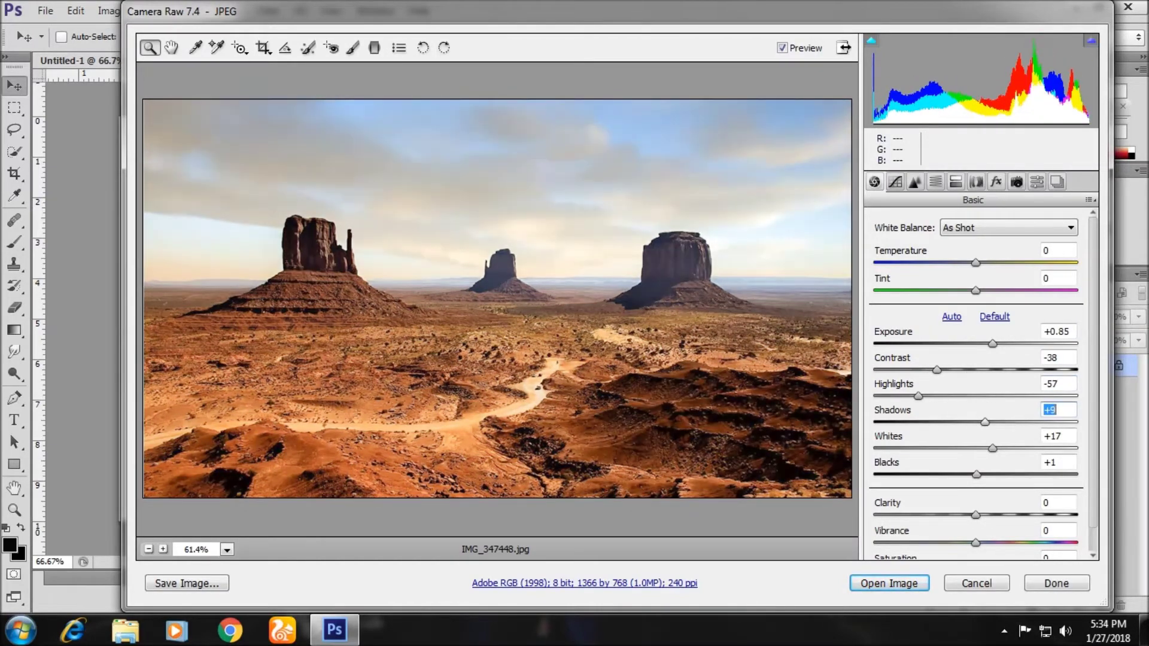
Set whites 15, blacks 26, clarity 3, open the photo and unlock its Background layer
key(Tab)
text(15)
key(Return)
key(Tab)
text(26)
key(Return)
key(Tab)
text(3)
key(Return)
key(Return)
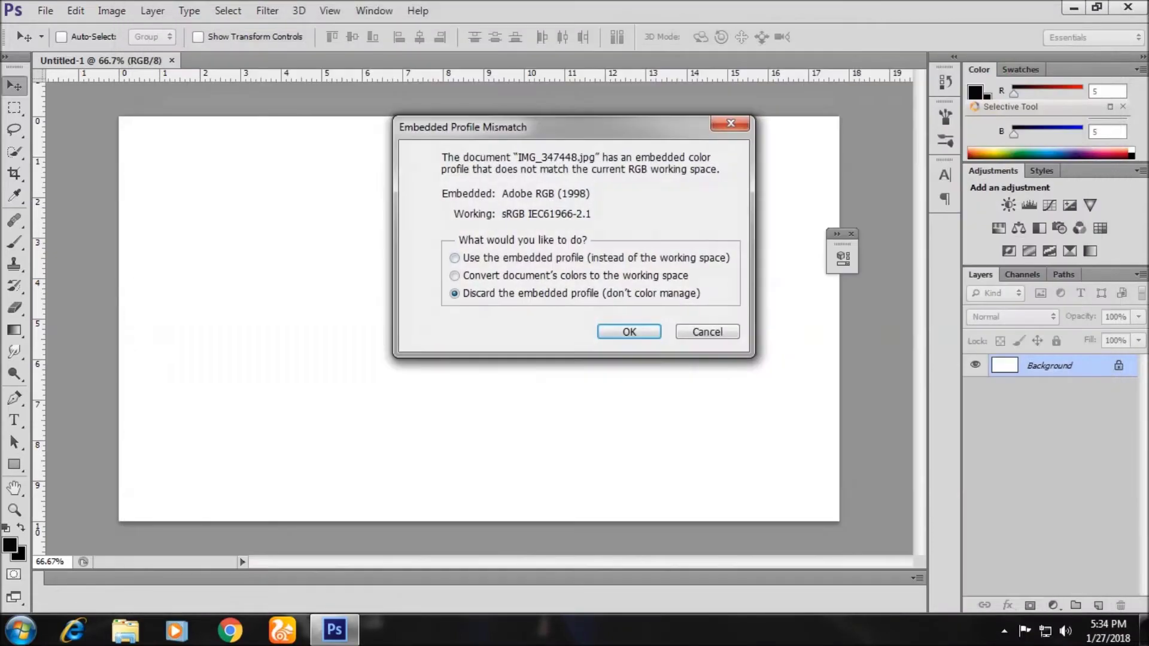
key(Up)
key(Up)
key(Return)
double_click(1049, 365)
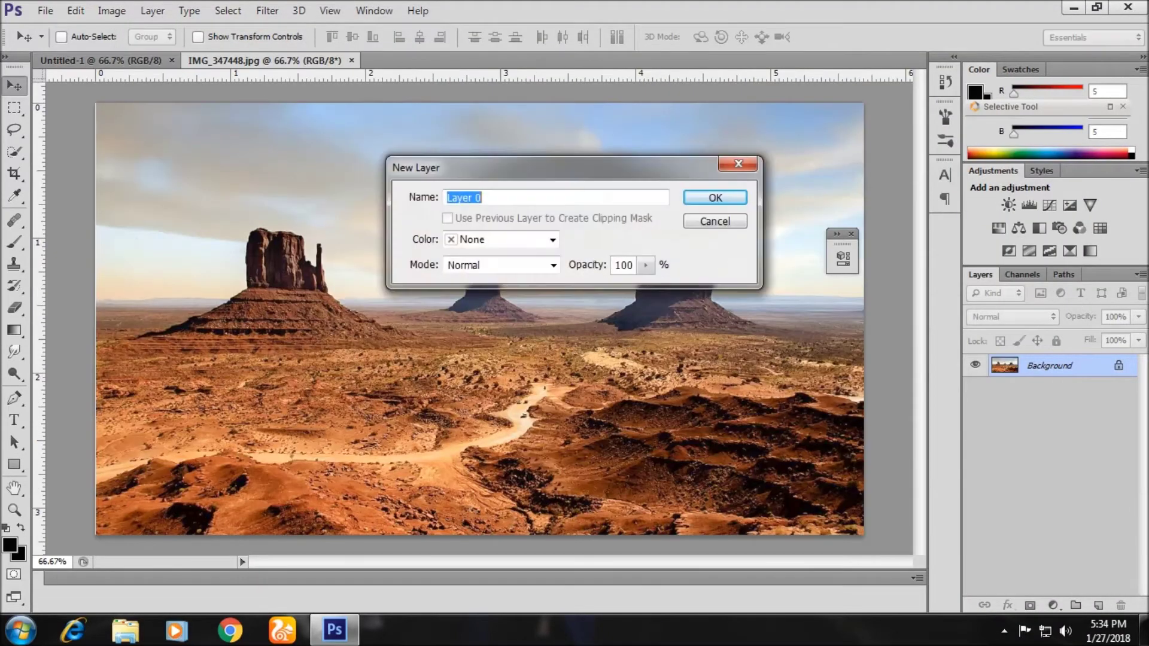
Paste the desert photo as a new layer on the Untitled-1 canvas
key(Return)
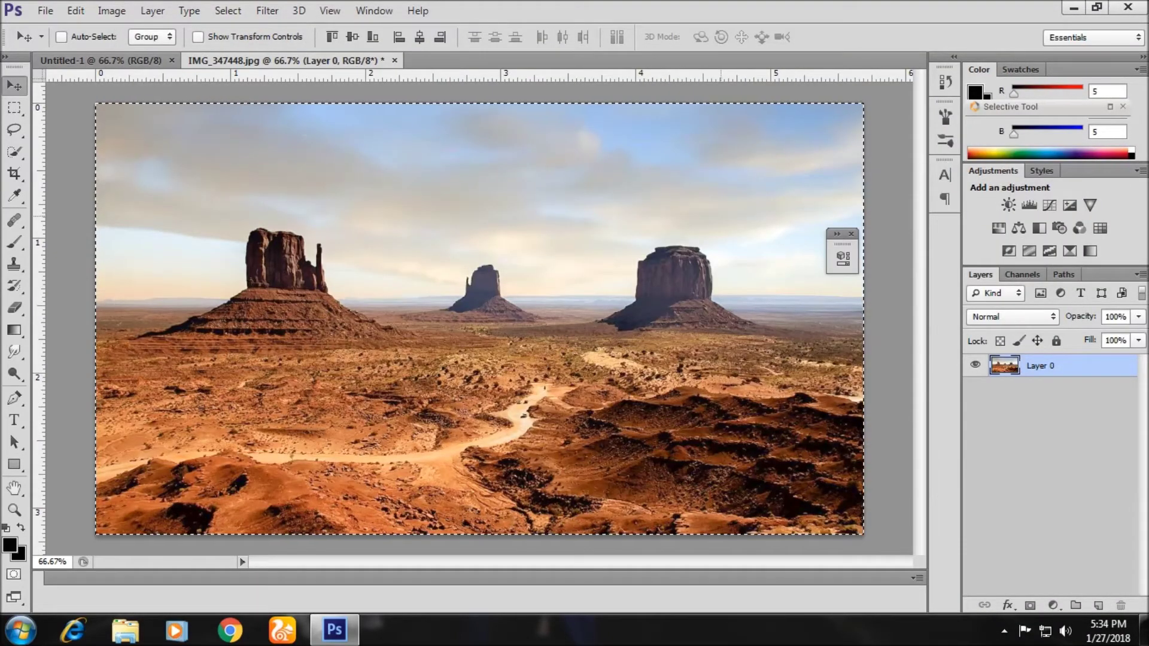
key(ctrl+Tab)
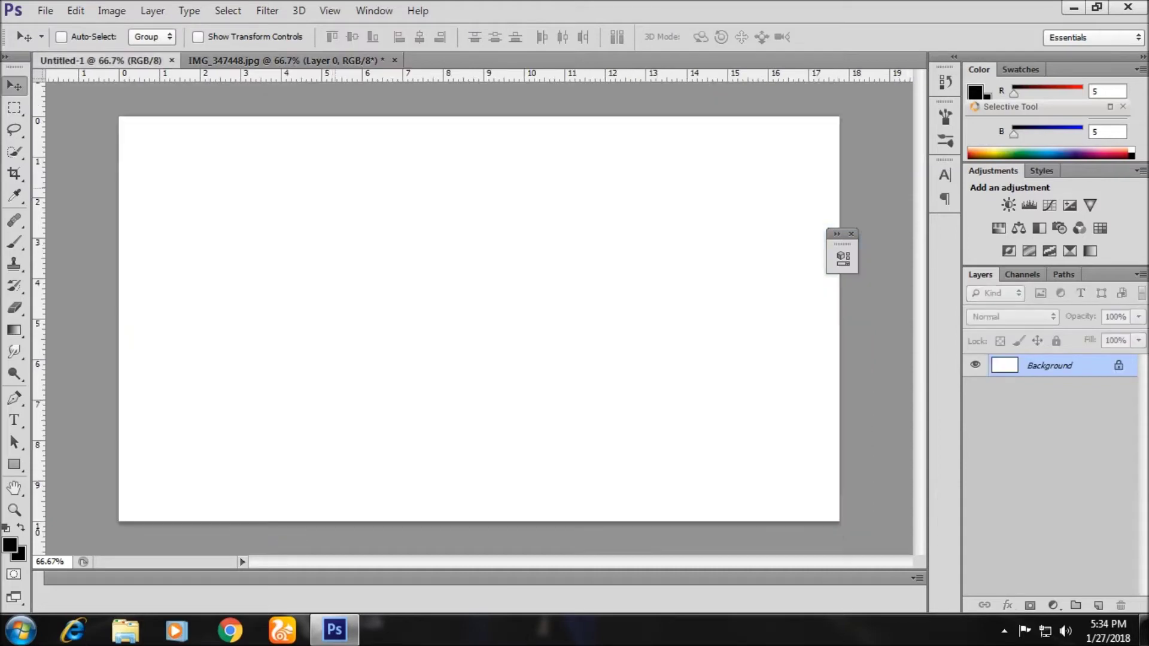
key(ctrl+v)
Mask the desert layer with a gradient fading its sky to white
click(1030, 605)
click(14, 330)
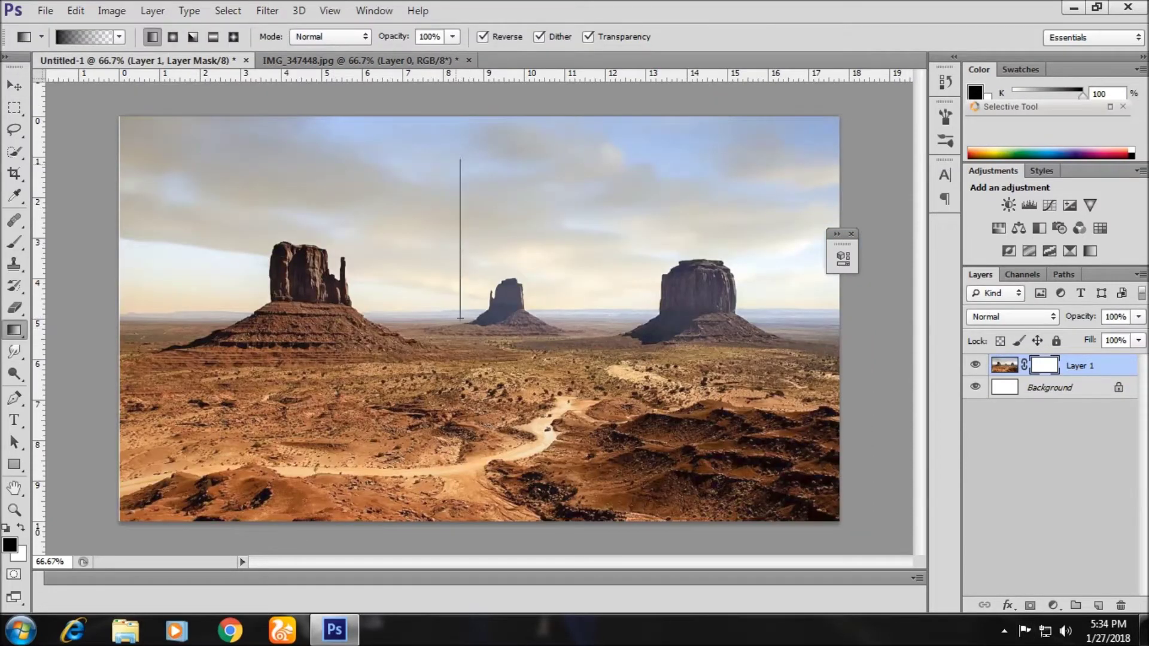
drag(460, 319, 460, 319)
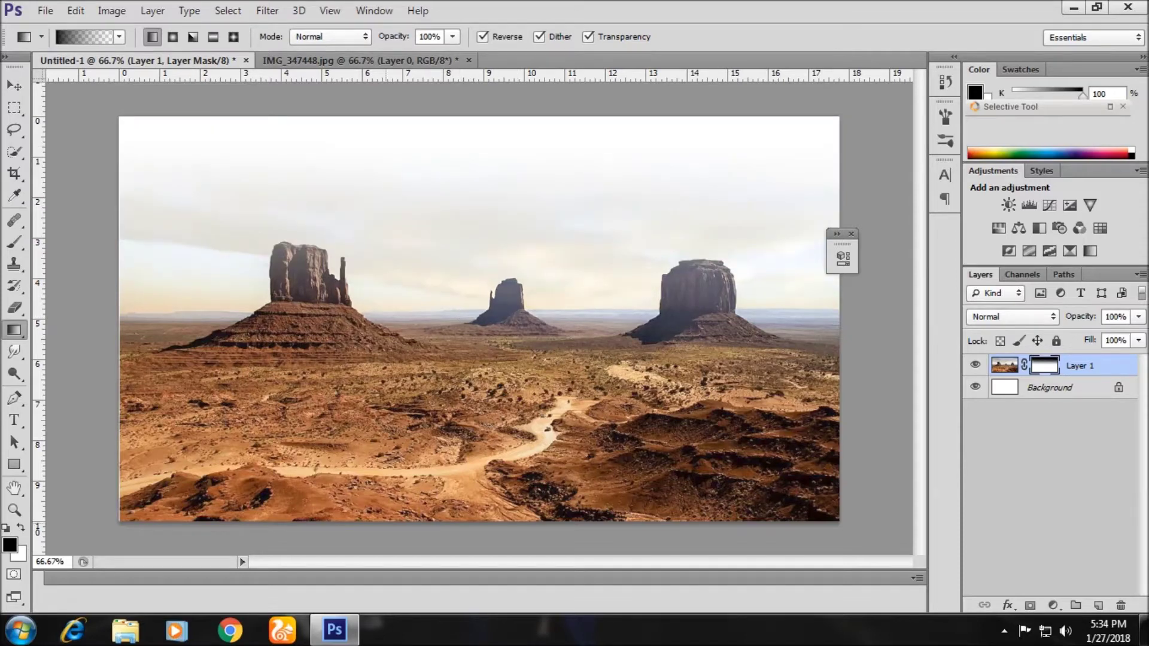
Return to the Move tool and start opening another image
click(14, 85)
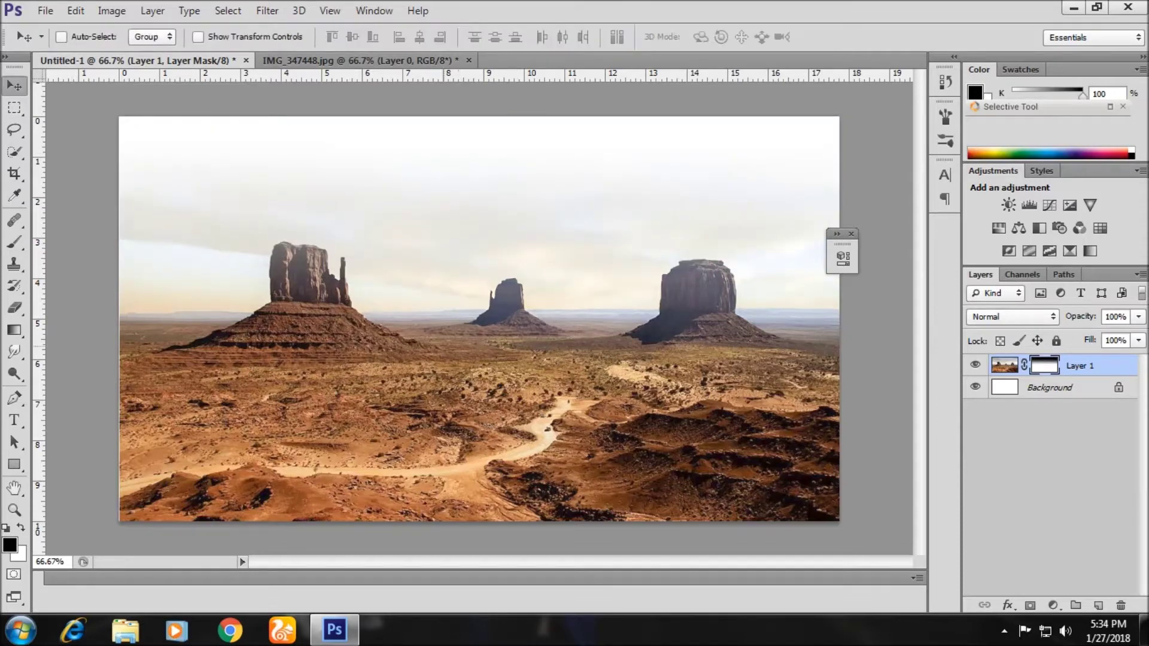
click(45, 10)
click(54, 44)
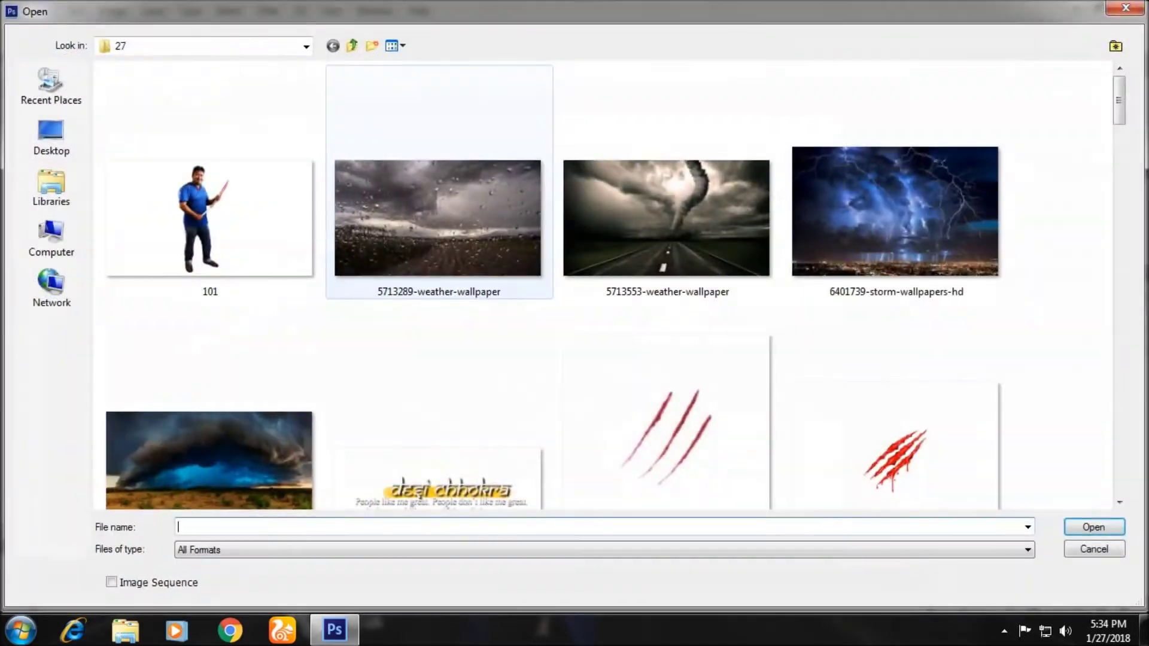
Open the cloud photo IMG_136019 with exposure about -0.85 and contrast -45
scroll(611, 285, down, 5)
click(438, 198)
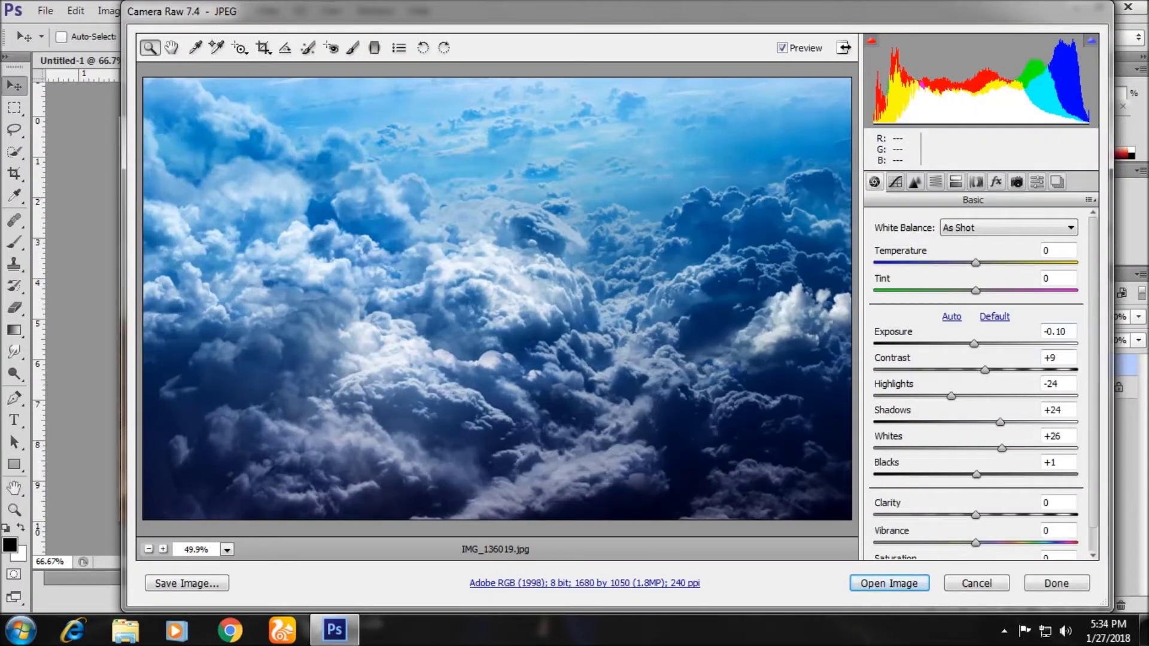
text(-0.85)
key(Return)
key(Up)
text(-45)
key(Return)
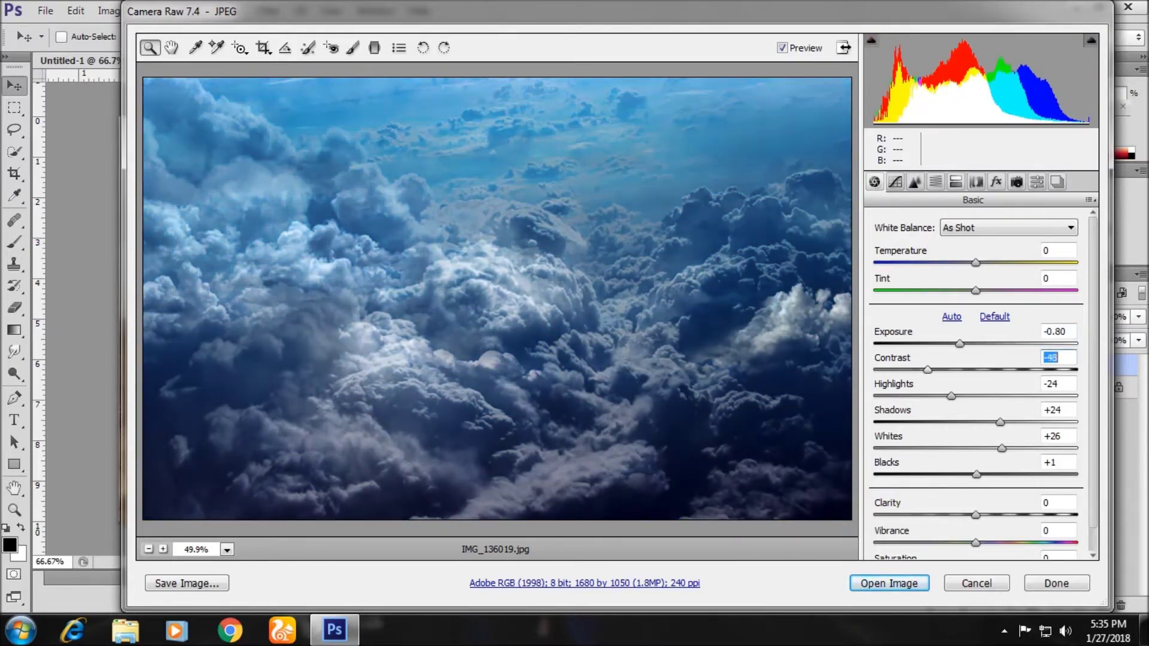
text(+3)
key(Tab)
Set highlights -50, shadows -54, blacks -57 and open the clouds keeping the embedded profile
text(-50)
key(Return)
key(Up)
key(Up)
key(Up)
key(Tab)
text(-54)
key(Return)
key(Tab)
key(Tab)
text(-57)
key(Return)
text(+8)
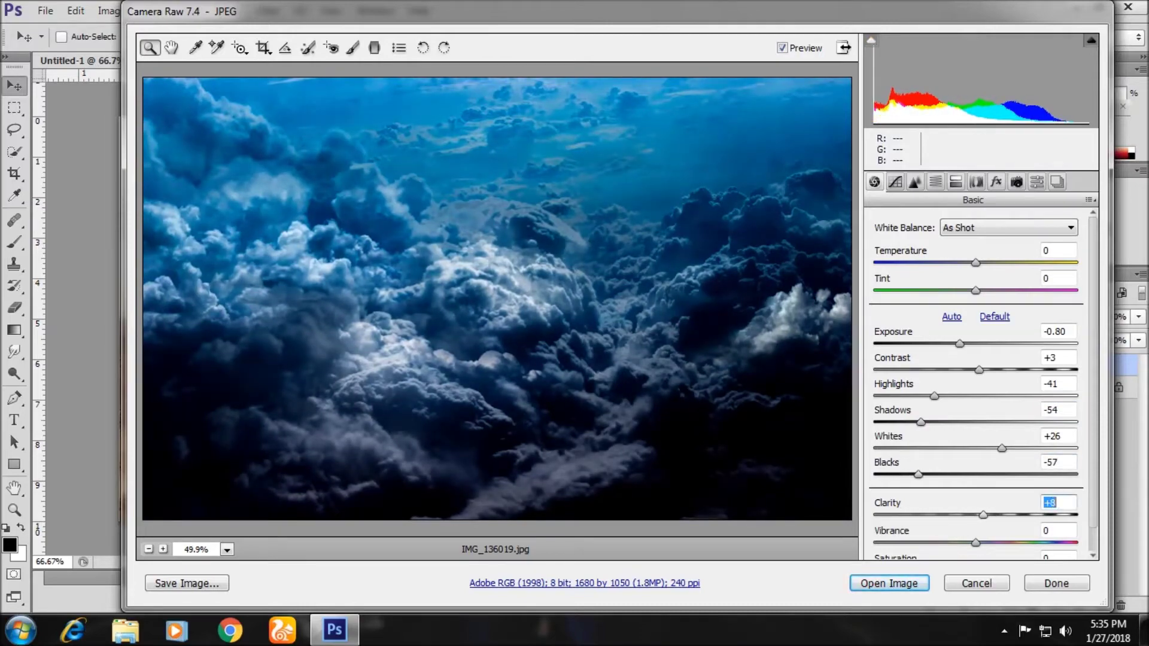
key(Return)
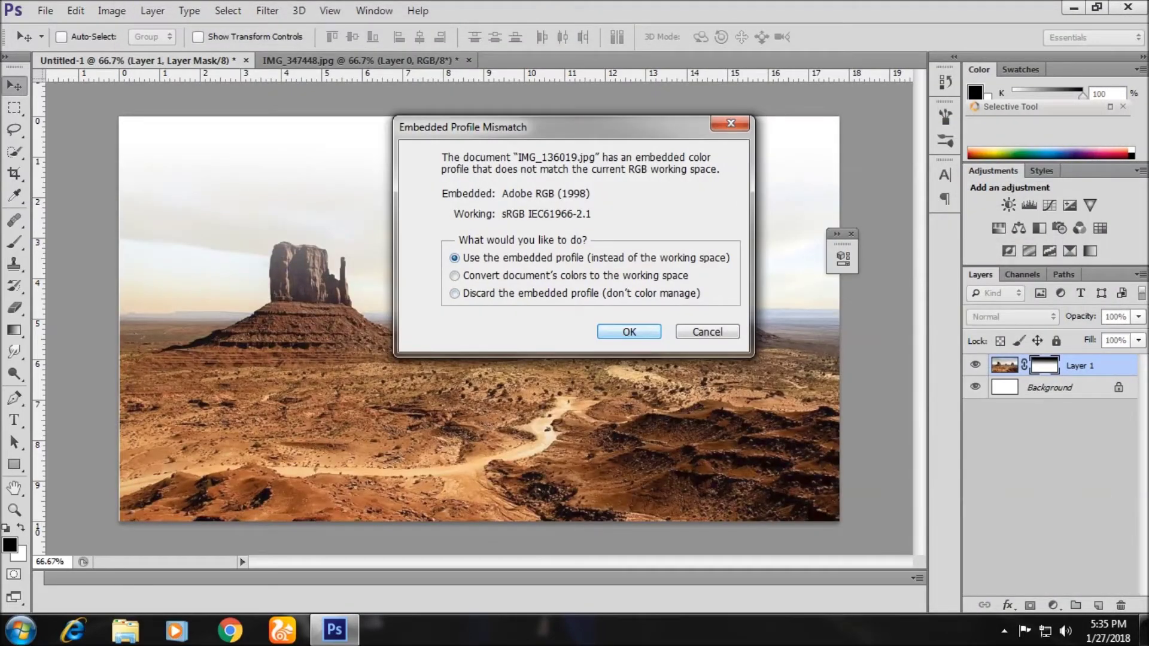
key(Return)
Unlock the cloud layer, copy the whole image and paste it into Untitled-1
double_click(1050, 366)
key(Return)
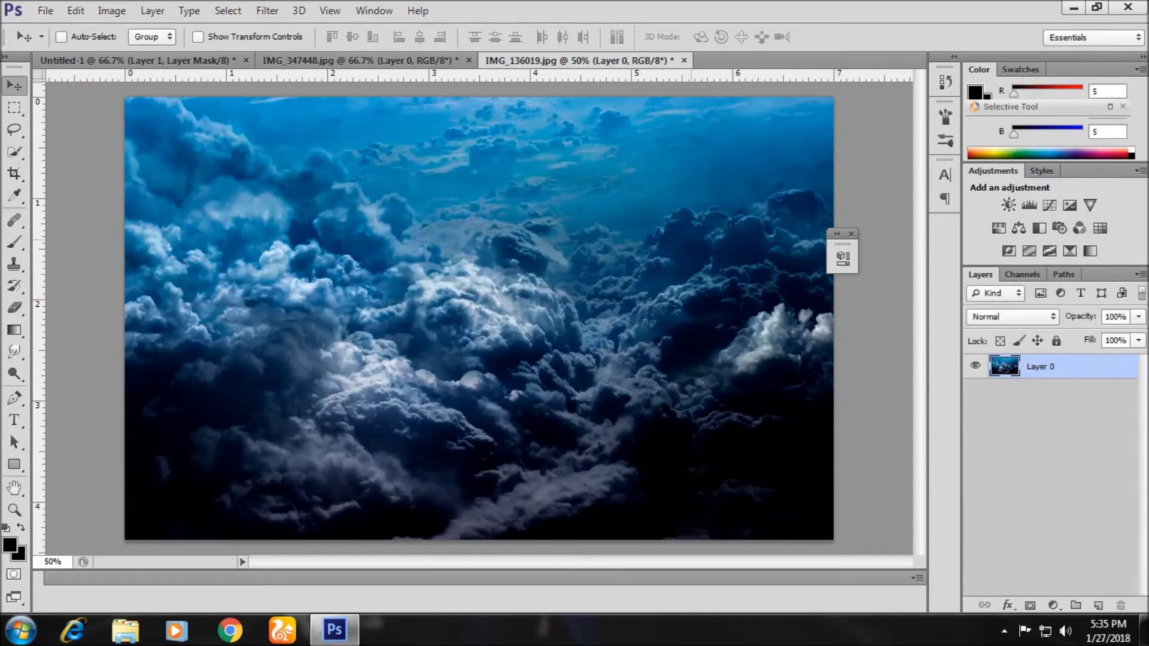
key(ctrl+a)
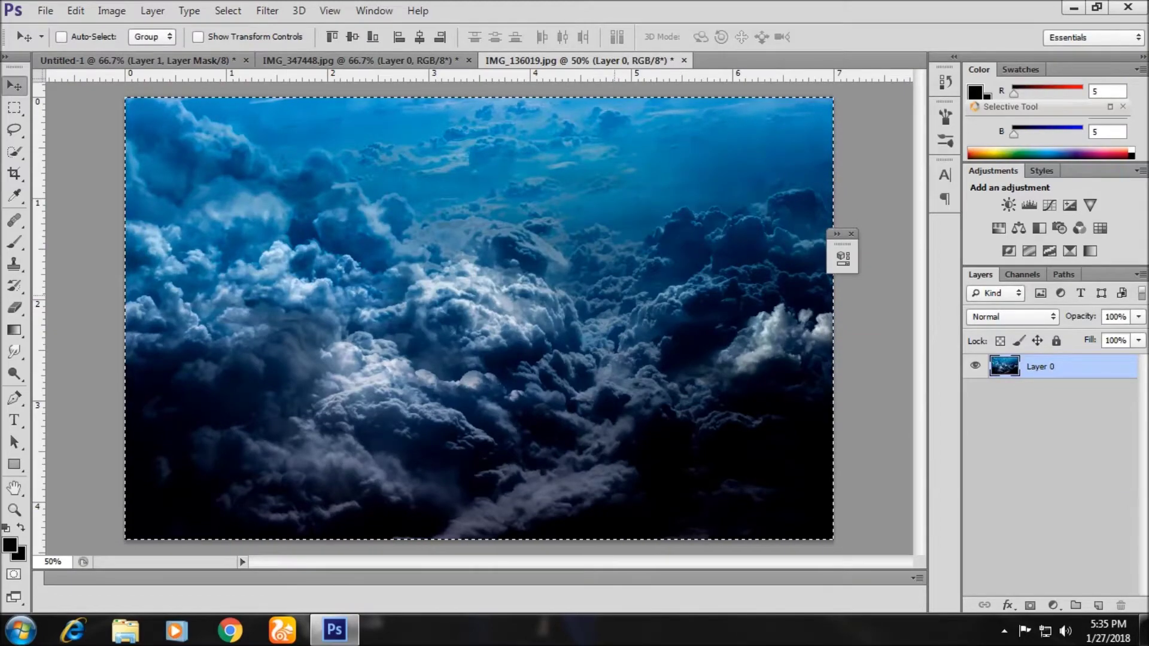
key(ctrl+c)
key(ctrl+Tab)
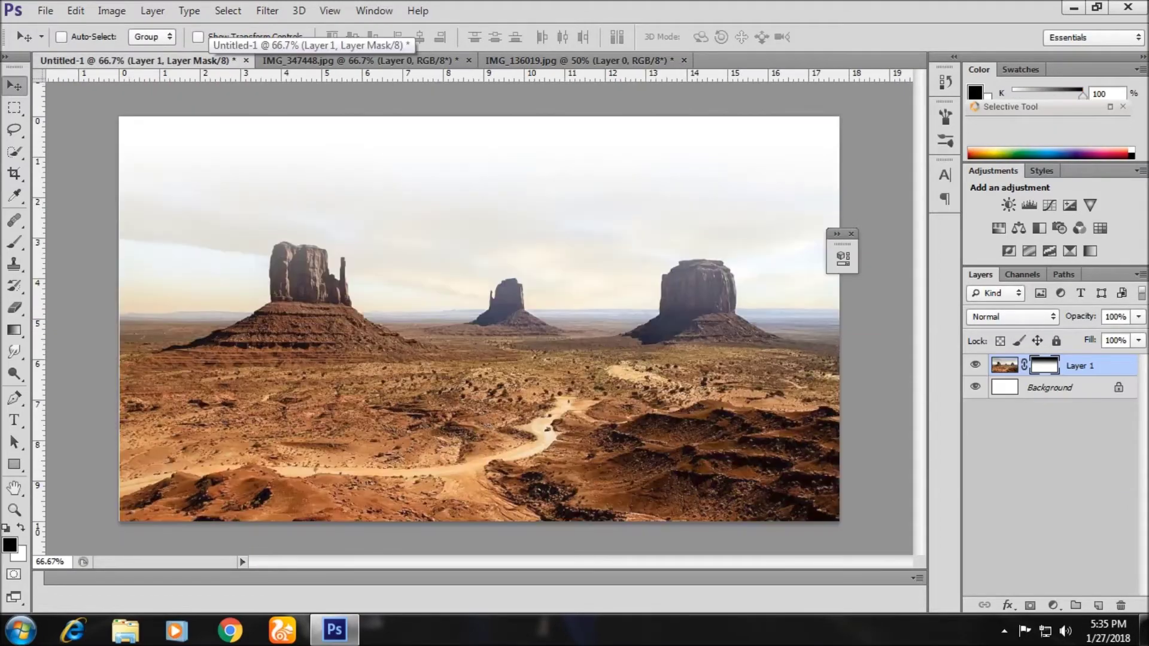
key(ctrl+v)
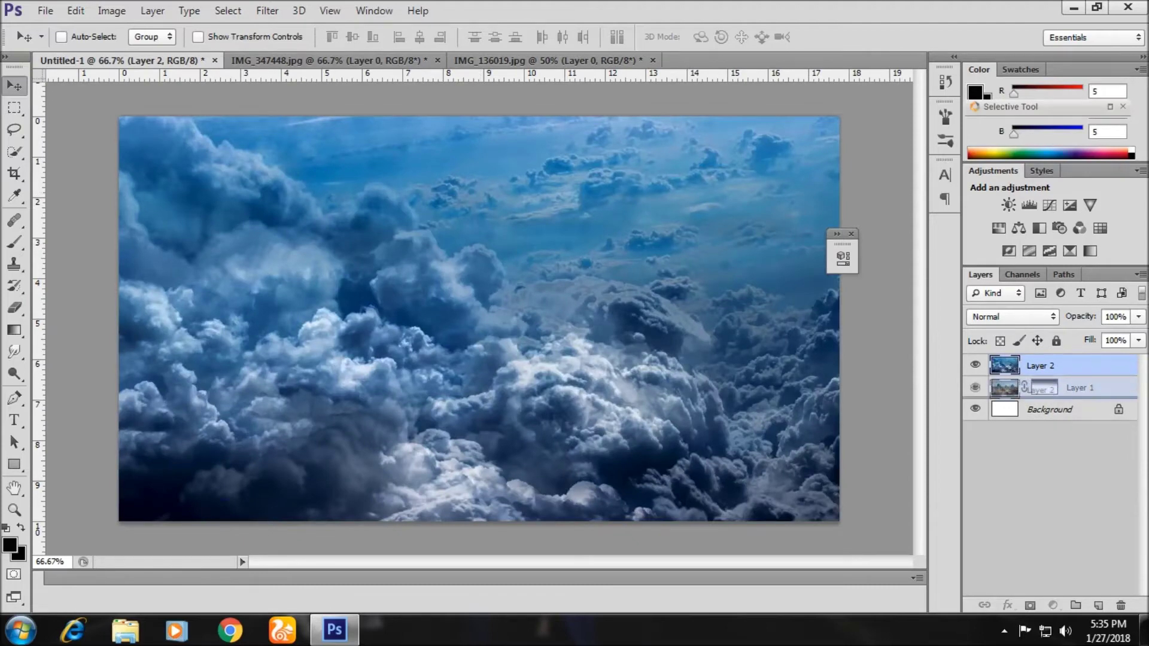
Place the clouds beneath the desert layer and drag them up to fill the sky
key(ctrl+bracketleft)
mouse_move(557, 167)
mouse_down()
mouse_move(599, 55)
mouse_move(628, 187)
mouse_up()
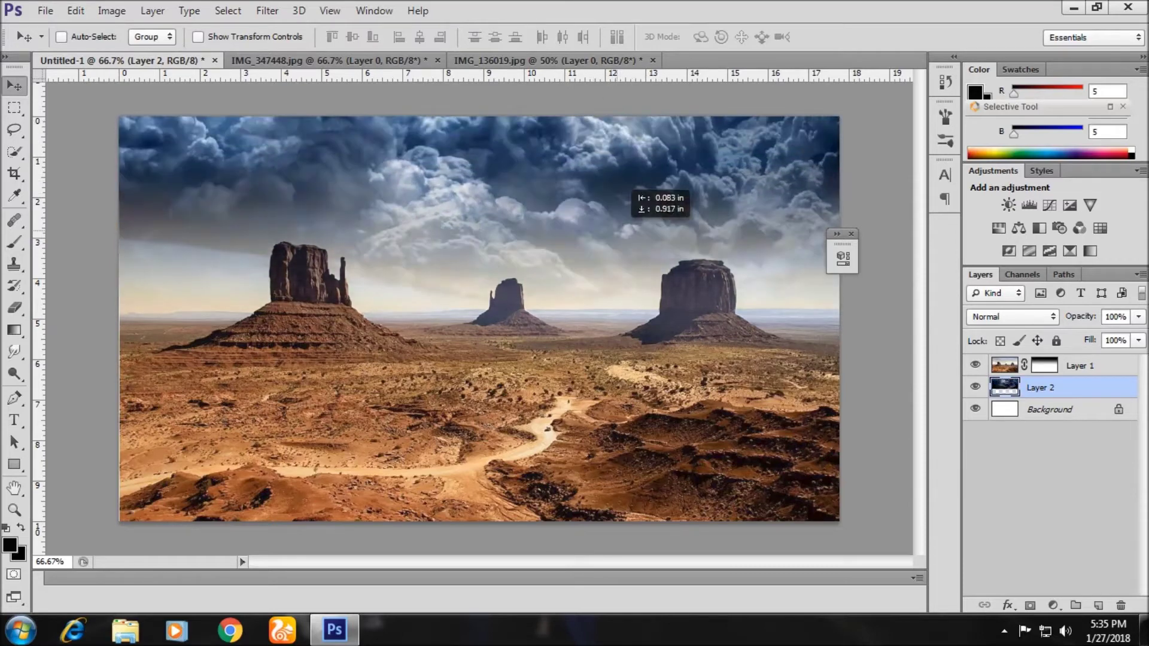
mouse_move(627, 187)
mouse_down()
mouse_move(635, 226)
mouse_move(622, 228)
mouse_move(618, 195)
mouse_up()
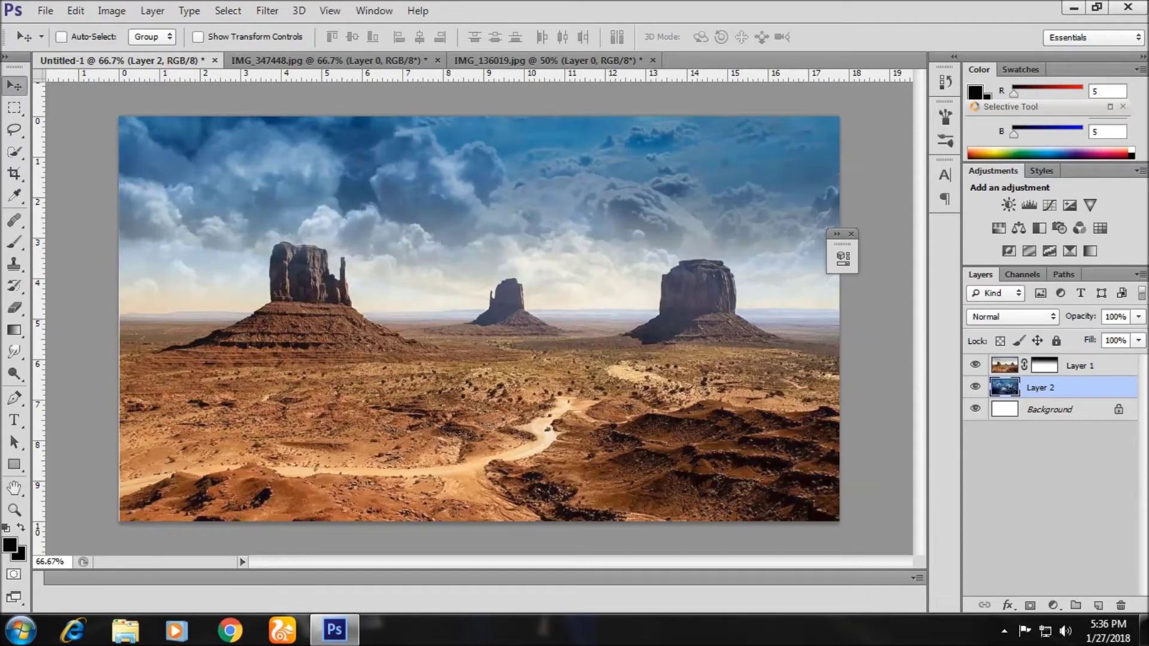
click(45, 10)
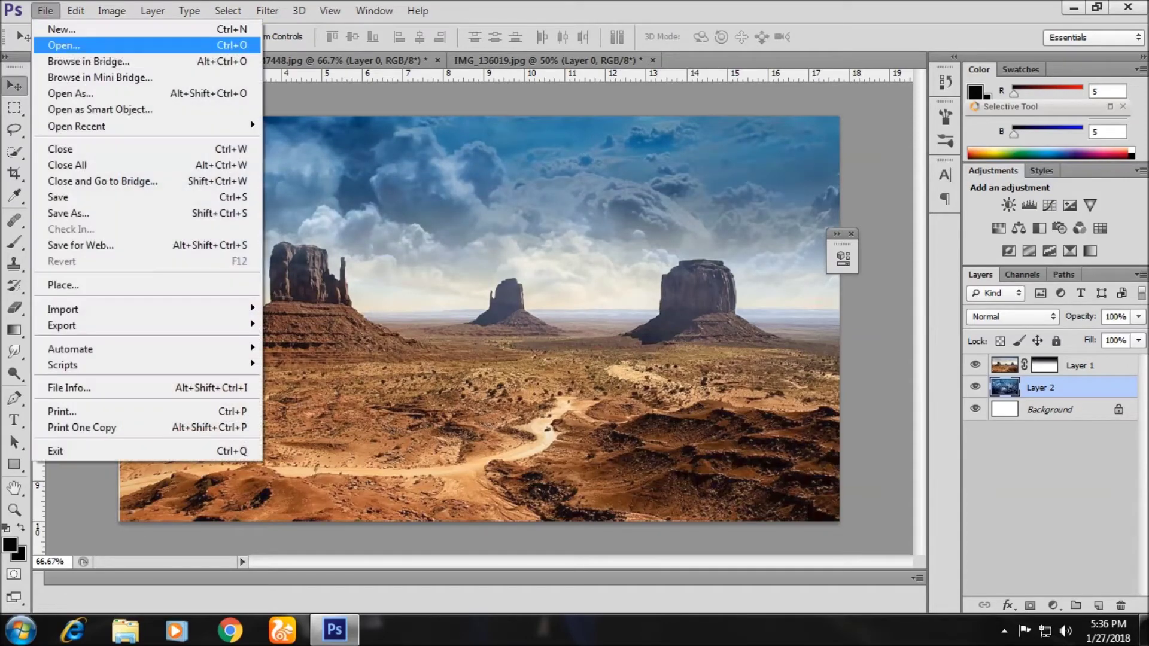
Find and open the storm wallpaper image in Camera Raw
click(51, 43)
scroll(608, 284, down, 2)
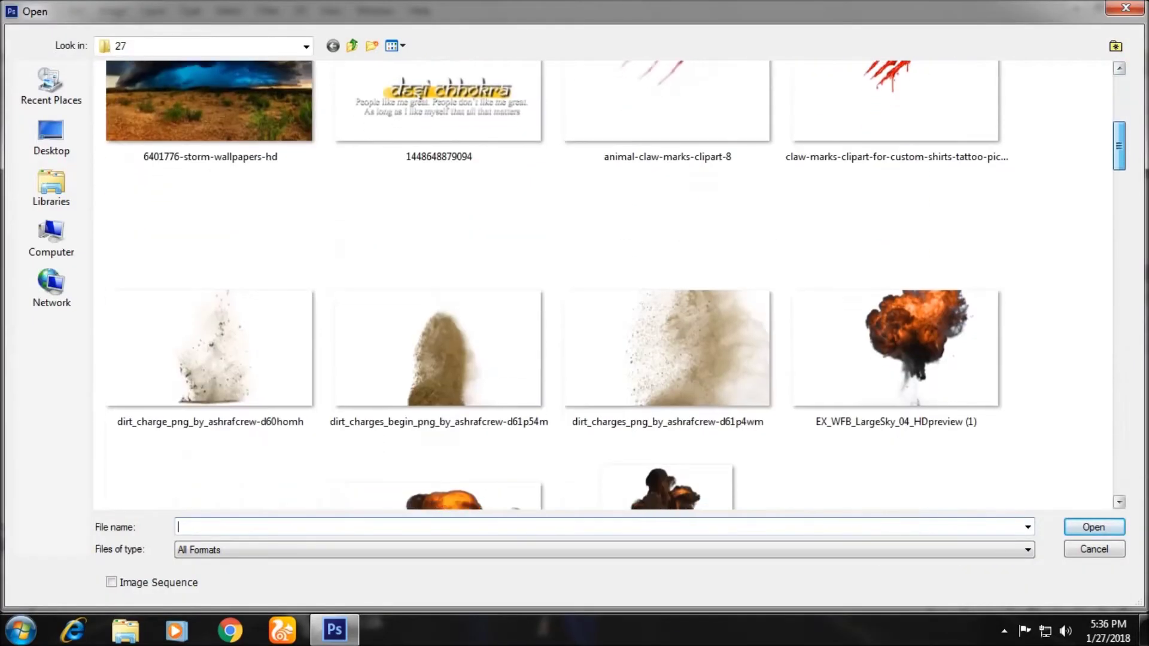
scroll(608, 285, down, 3)
scroll(608, 284, down, 4)
scroll(608, 285, down, 2)
scroll(609, 284, down, 3)
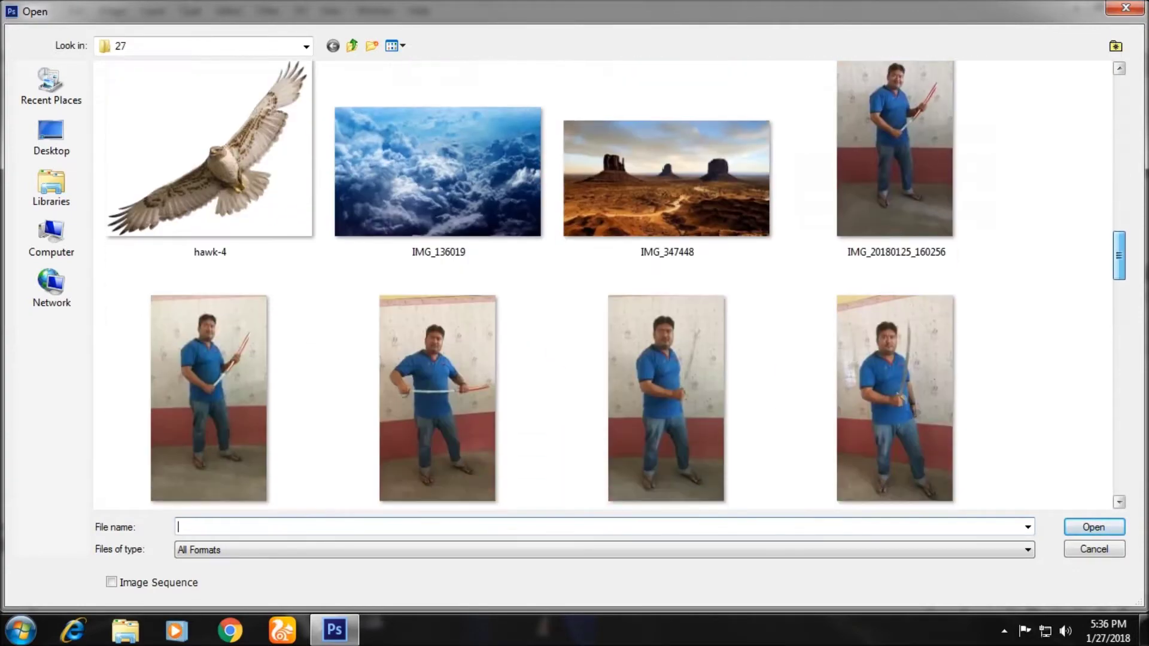
scroll(609, 284, down, 1)
scroll(608, 284, down, 6)
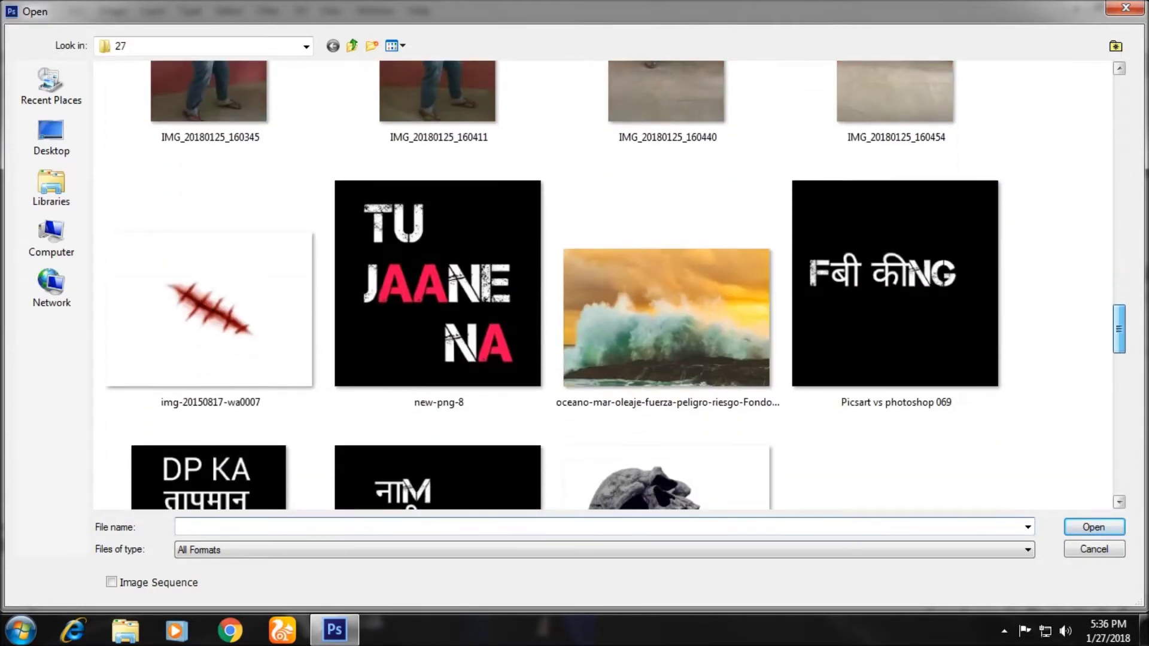
scroll(609, 285, down, 4)
scroll(609, 284, down, 4)
scroll(609, 285, down, 3)
scroll(609, 285, down, 1)
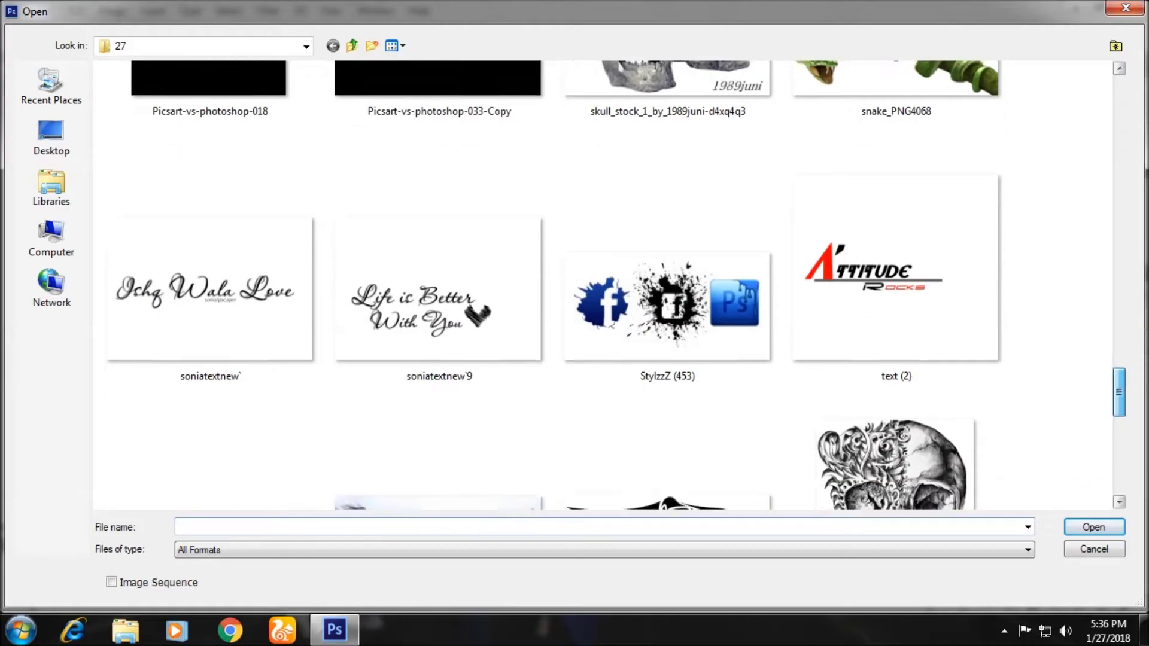
scroll(608, 285, down, 4)
scroll(609, 285, down, 4)
scroll(609, 285, up, 8)
scroll(609, 285, up, 12)
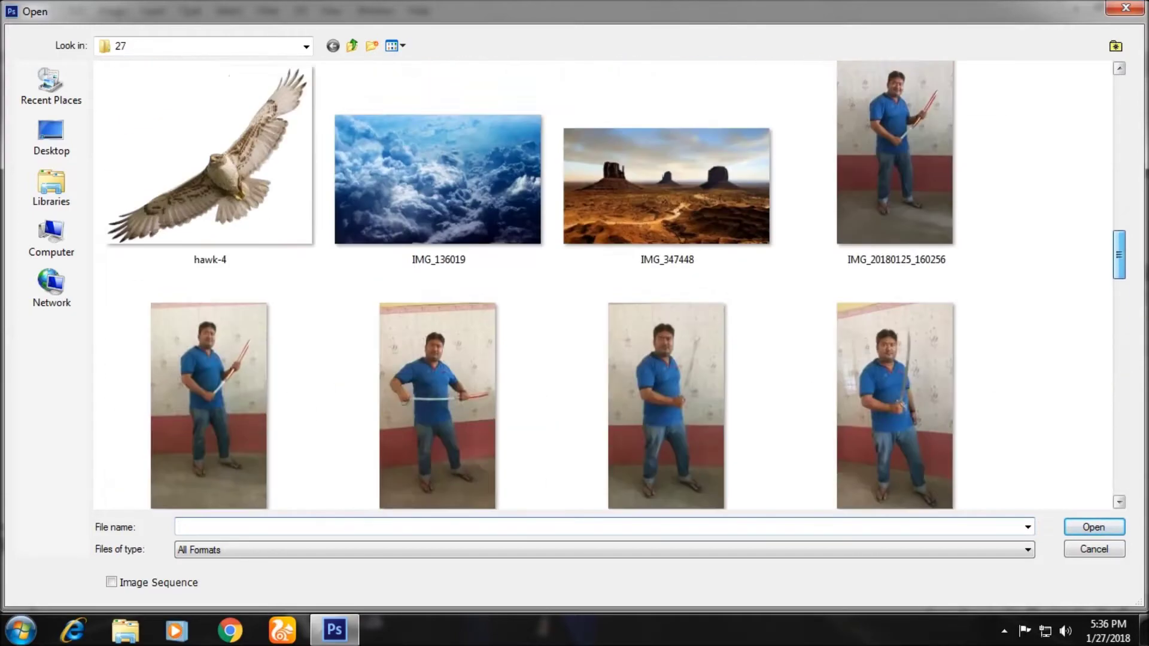
scroll(608, 284, up, 3)
scroll(609, 284, up, 3)
scroll(608, 285, up, 3)
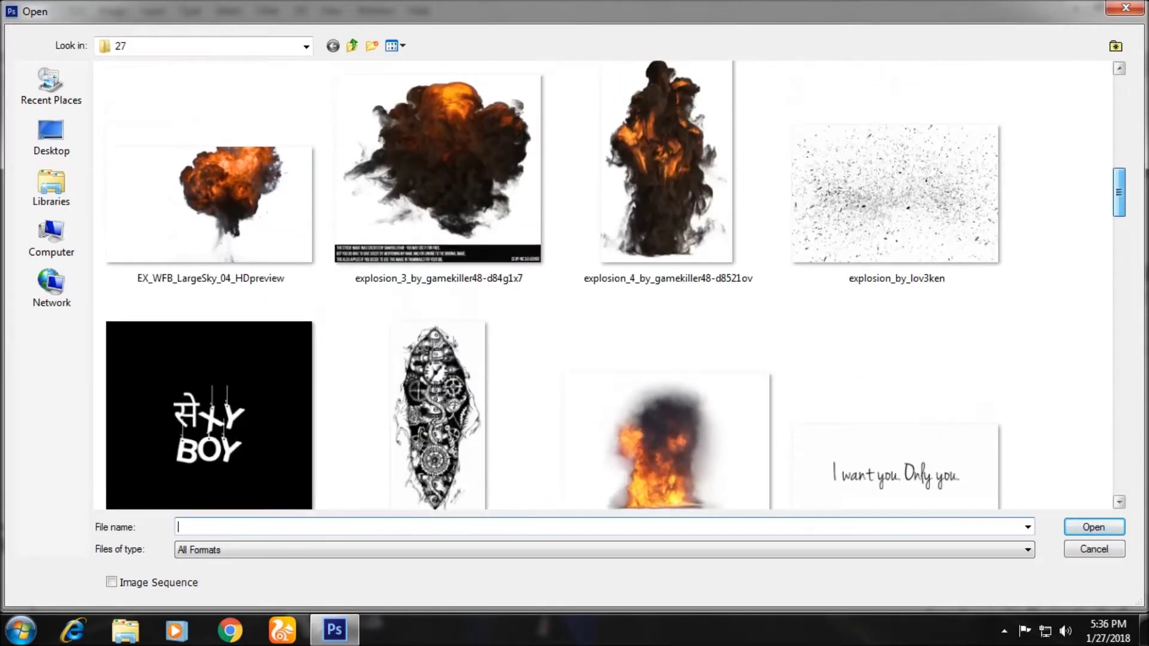
scroll(609, 284, up, 3)
scroll(608, 284, up, 1)
double_click(251, 280)
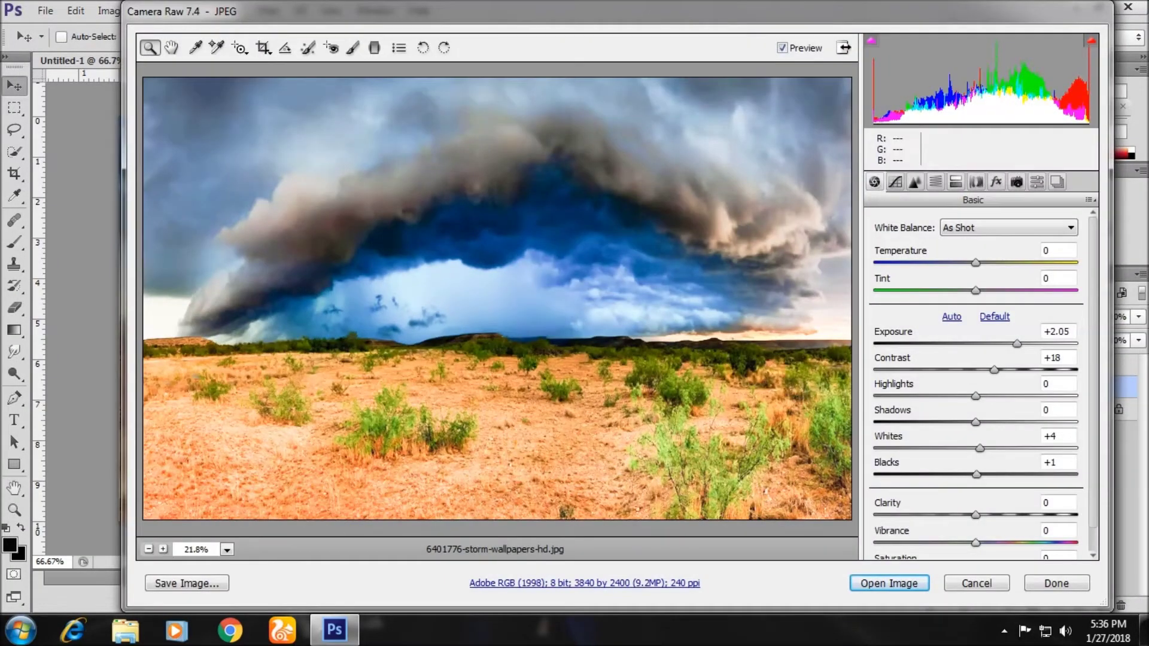
Set contrast -70, exposure -0.50, temperature +38, tint +12, whites +38, blacks +3, and open it
text(-70)
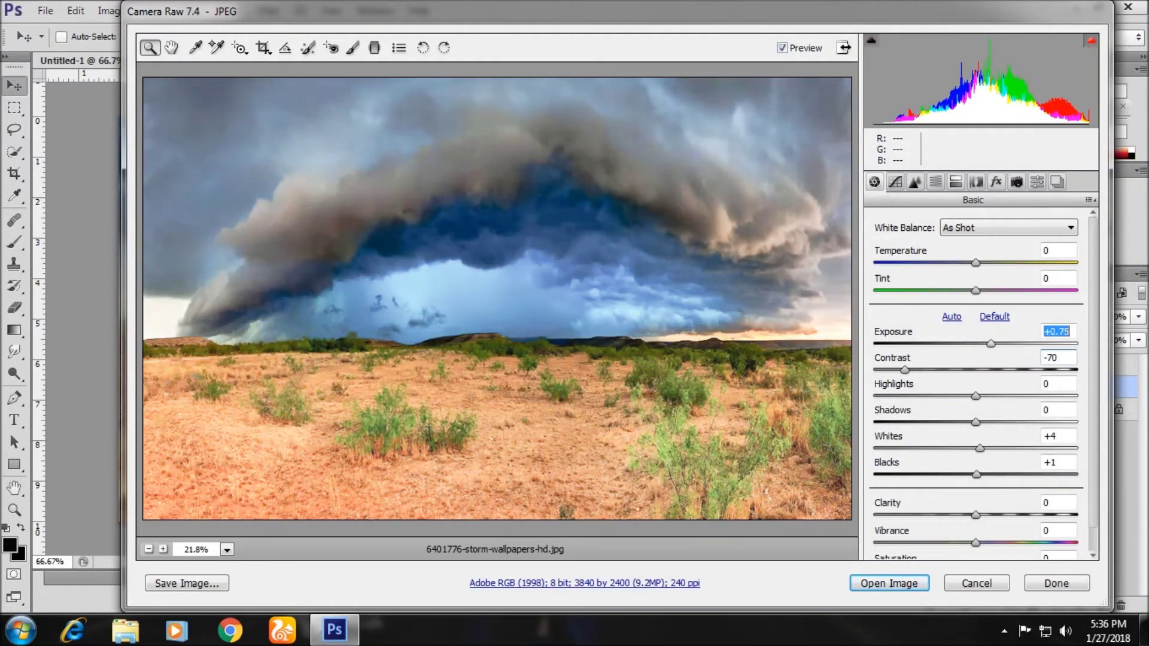
key(shift+Tab)
text(-0.50)
key(shift+Tab)
key(shift+Tab)
text(38)
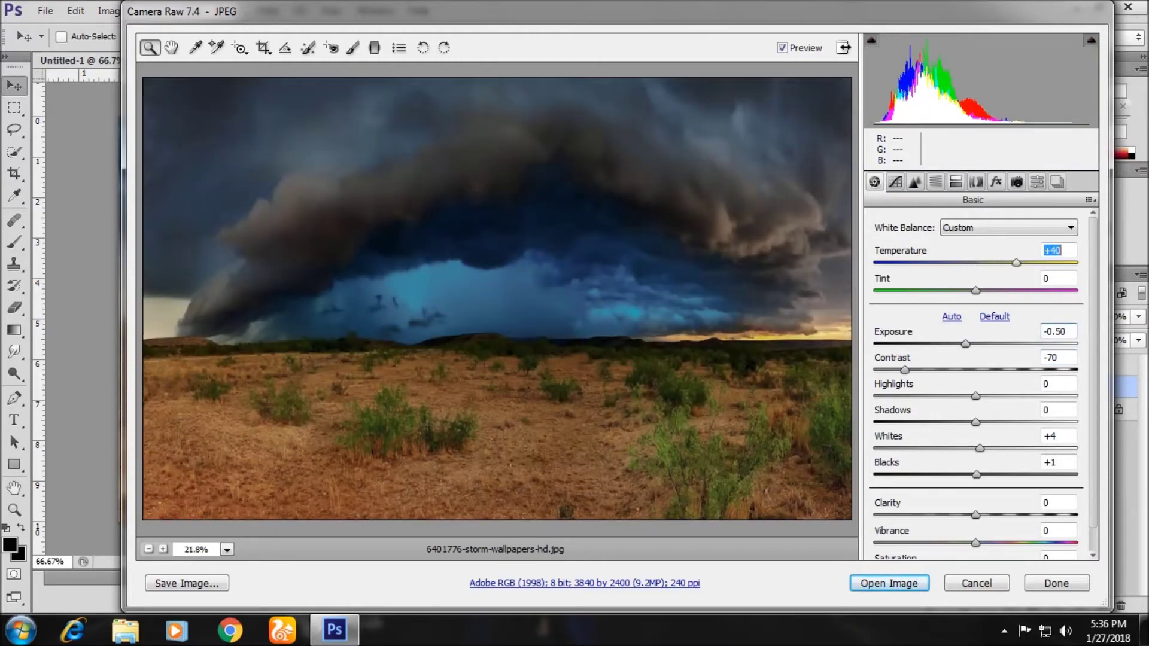
key(Tab)
text(-8612)
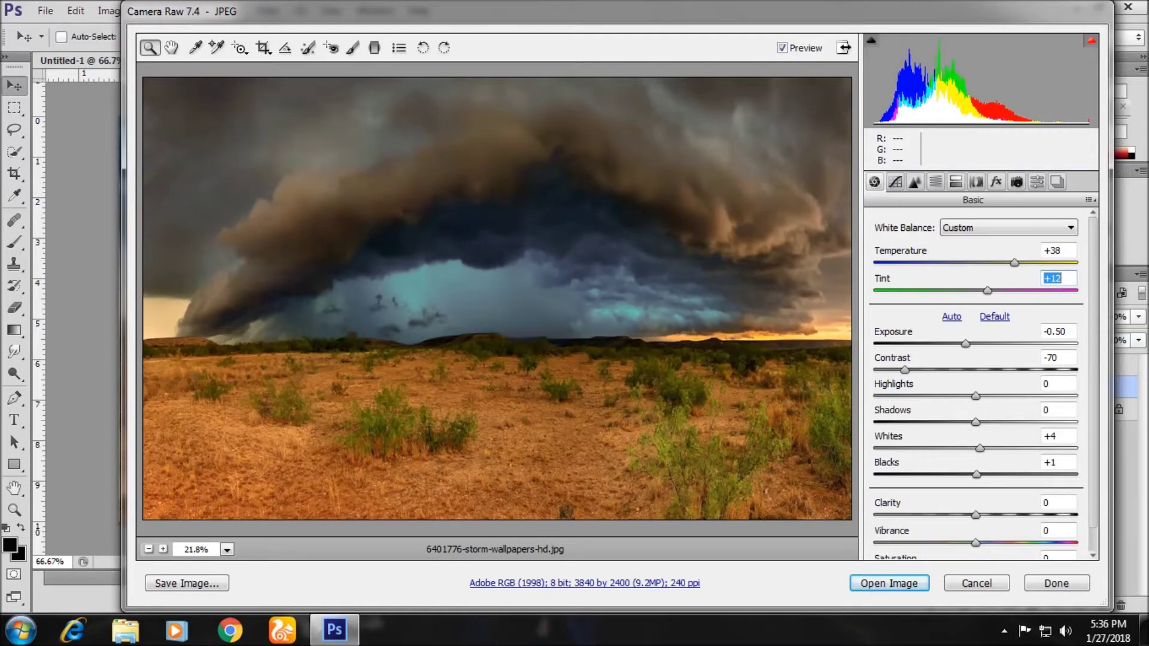
key(Tab)
key(Tab)
key(Tab)
text(38)
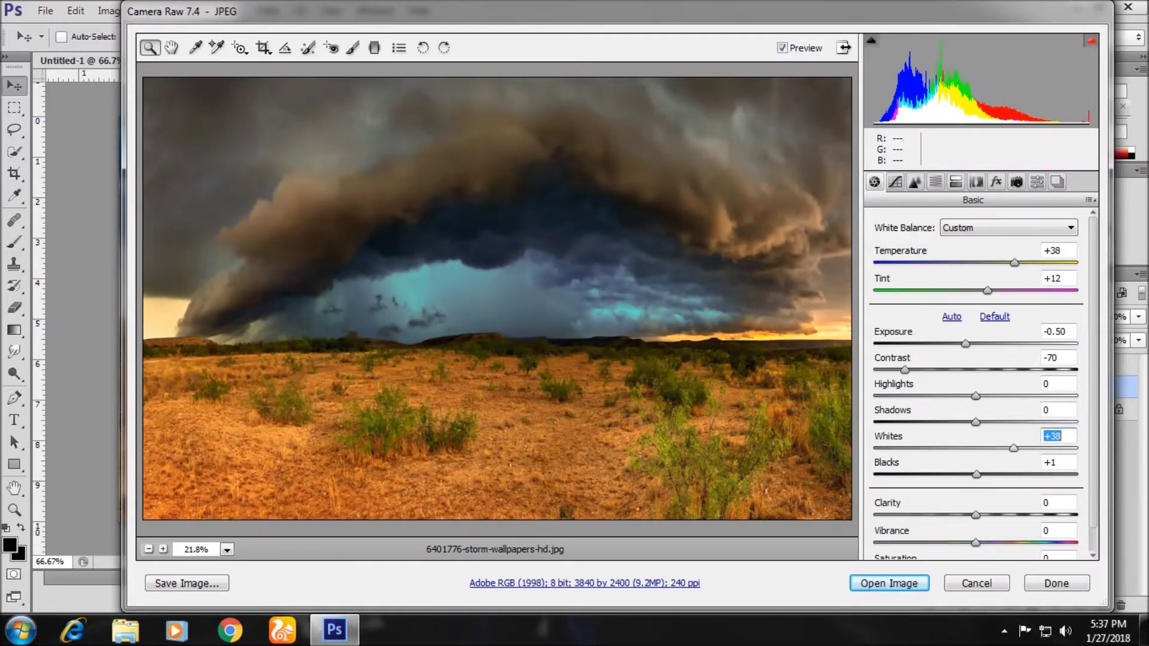
key(Tab)
text(3)
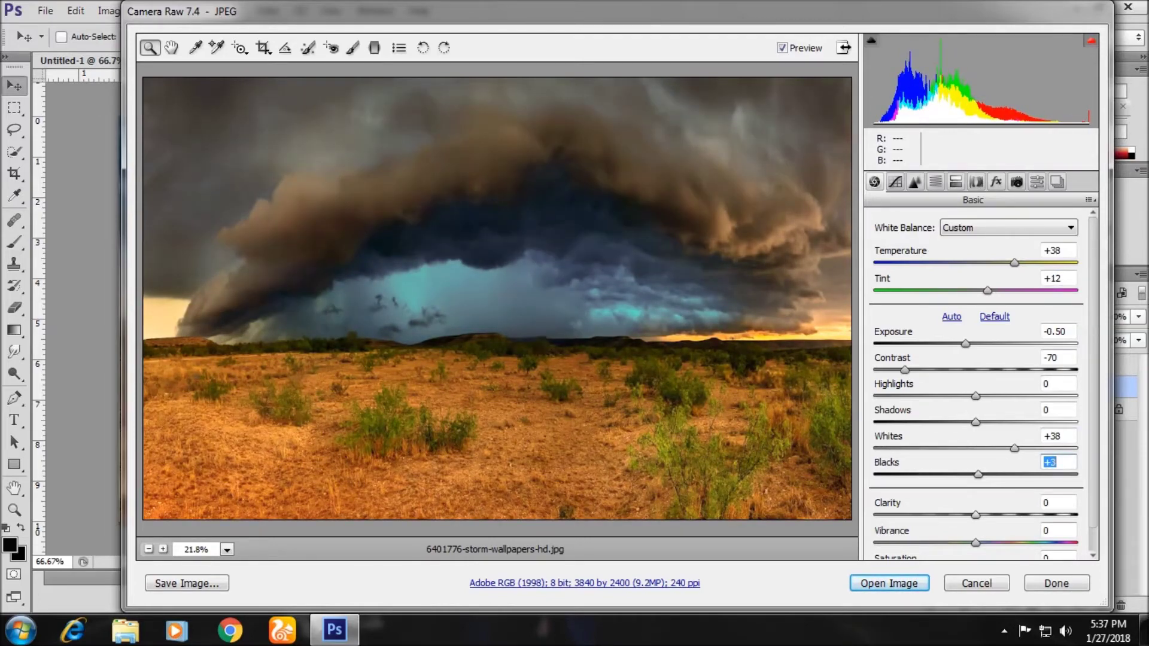
key(Tab)
key(Return)
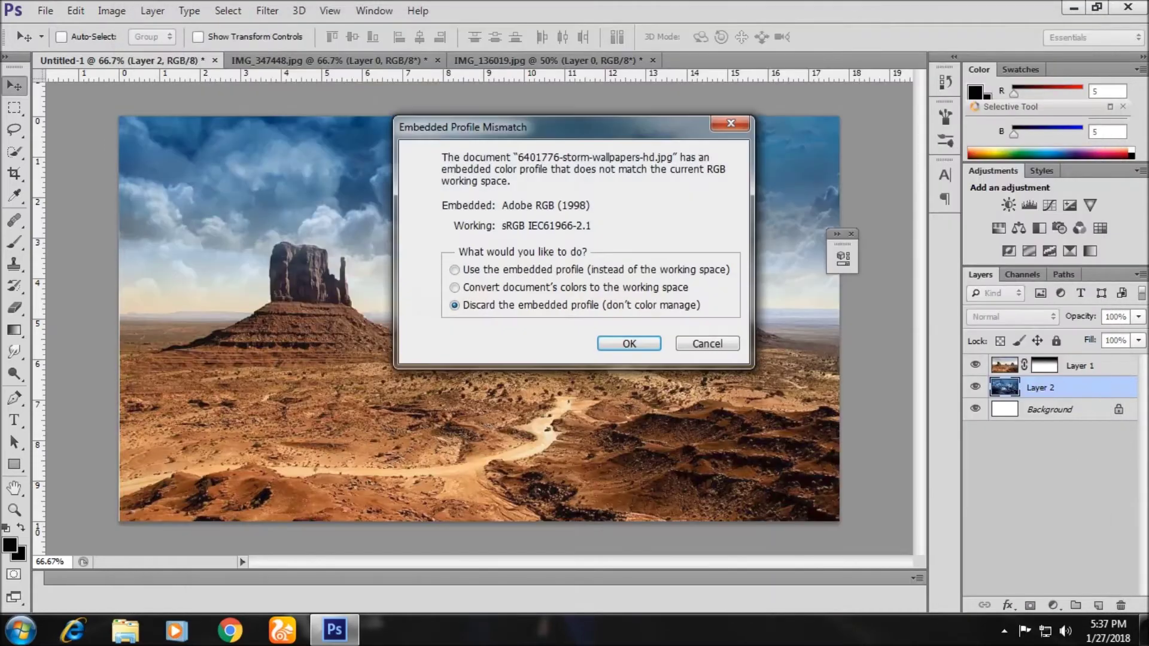
Discard the storm photo's profile, then open sea_rock_stock_by_fictionchick-d73arhs through Camera Raw
key(Return)
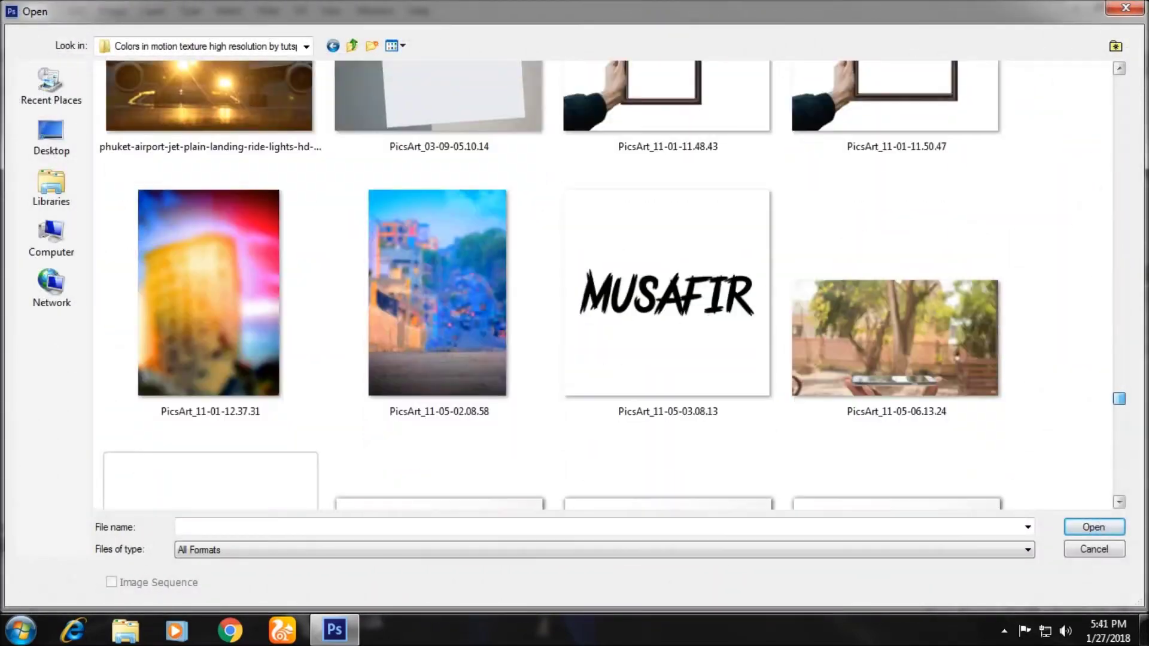
scroll(438, 239, down, 5)
scroll(438, 240, down, 3)
scroll(438, 239, down, 2)
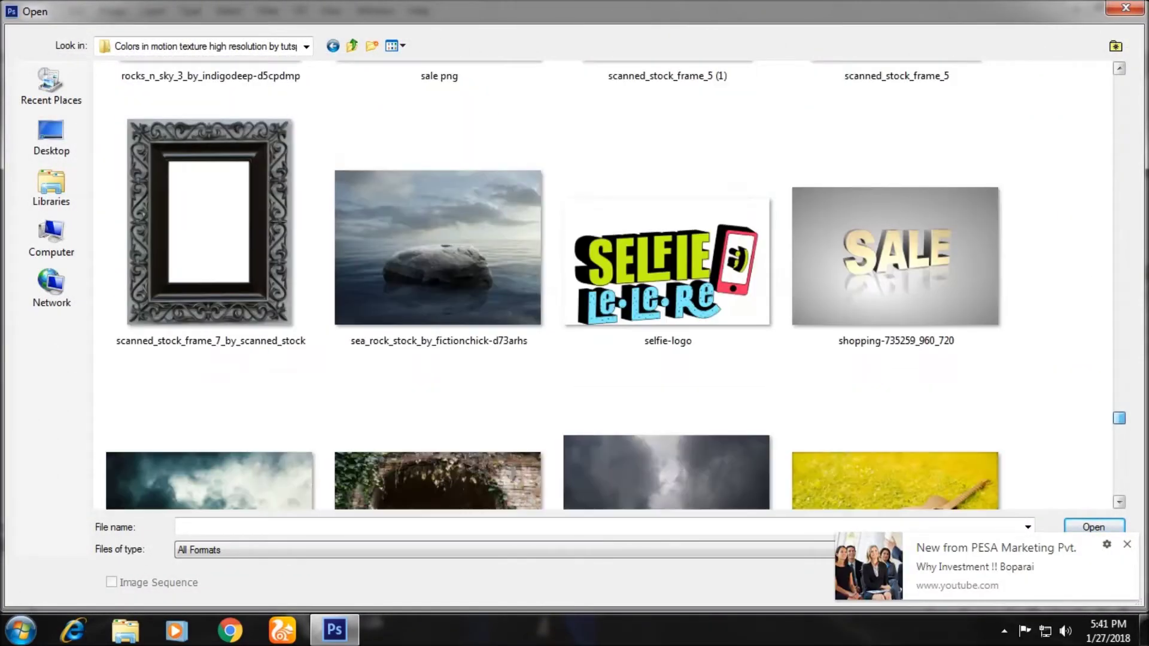
click(438, 239)
key(Return)
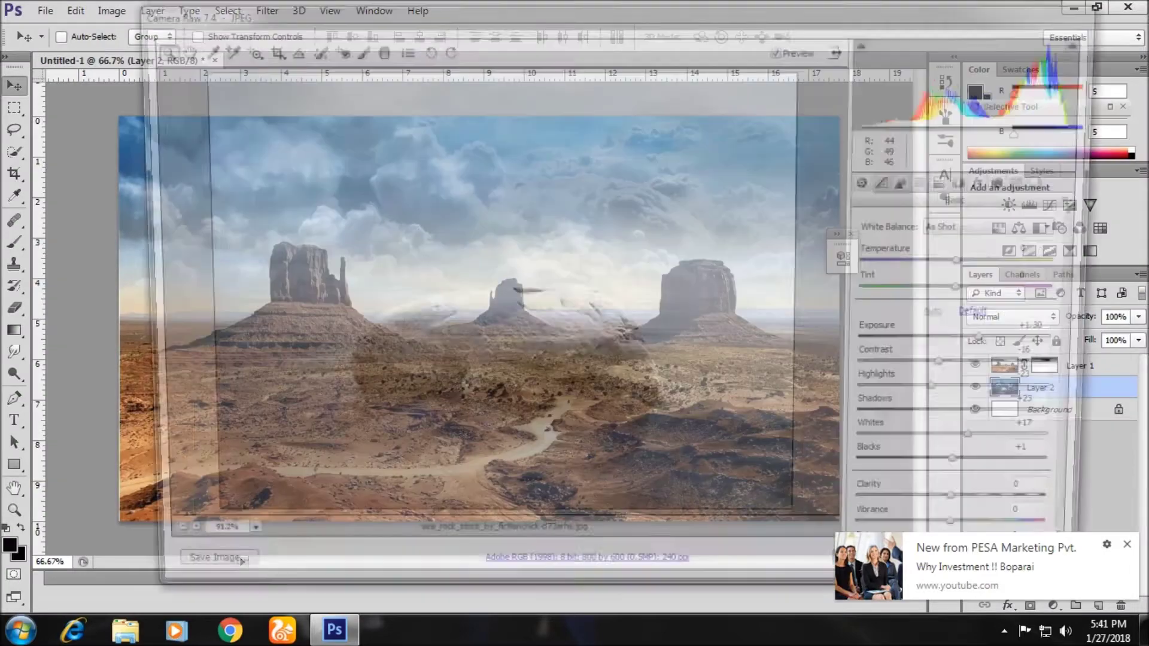
click(889, 584)
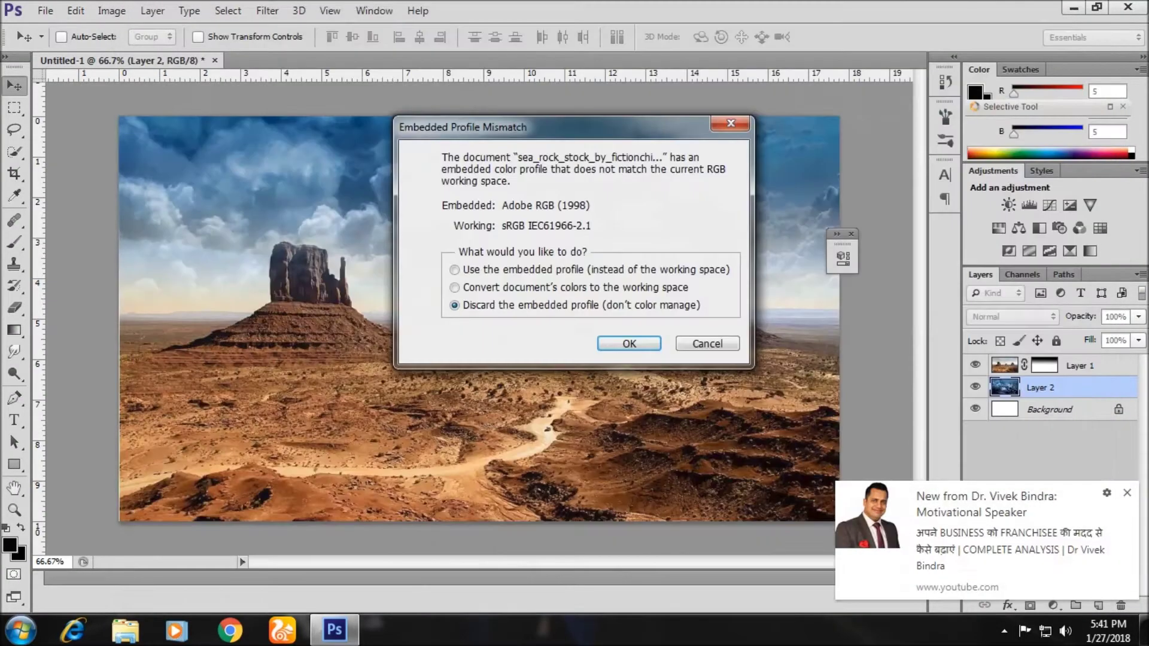
Unlock the sea rock photo and paste the whole image into the Untitled-1 composite
key(Return)
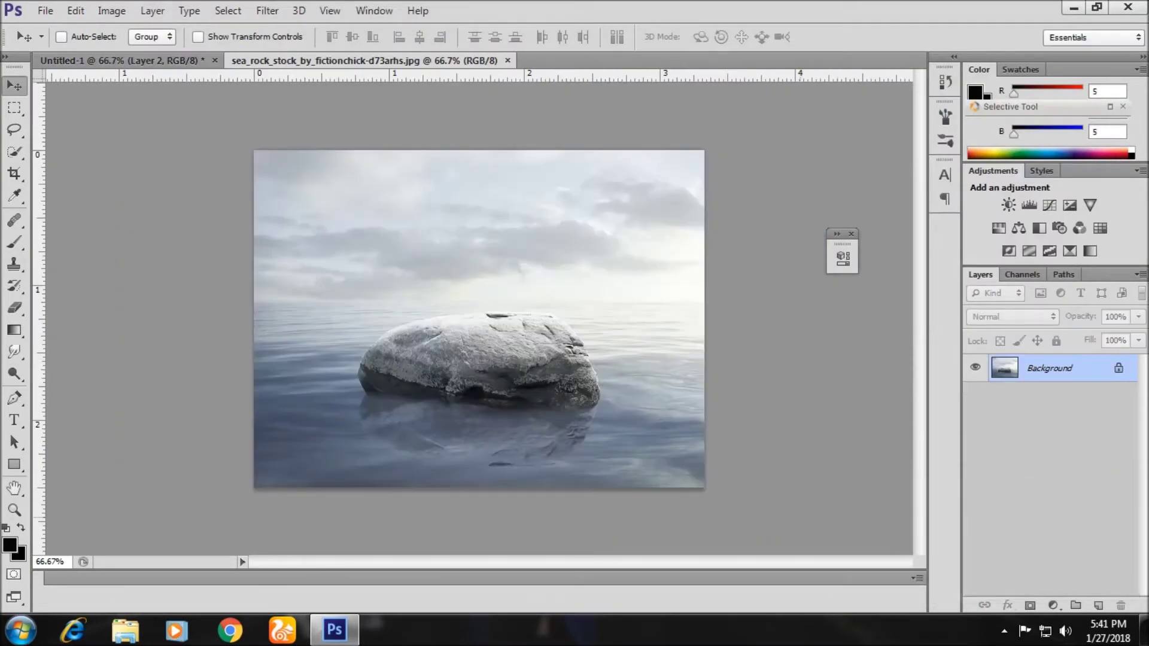
double_click(1049, 368)
key(Return)
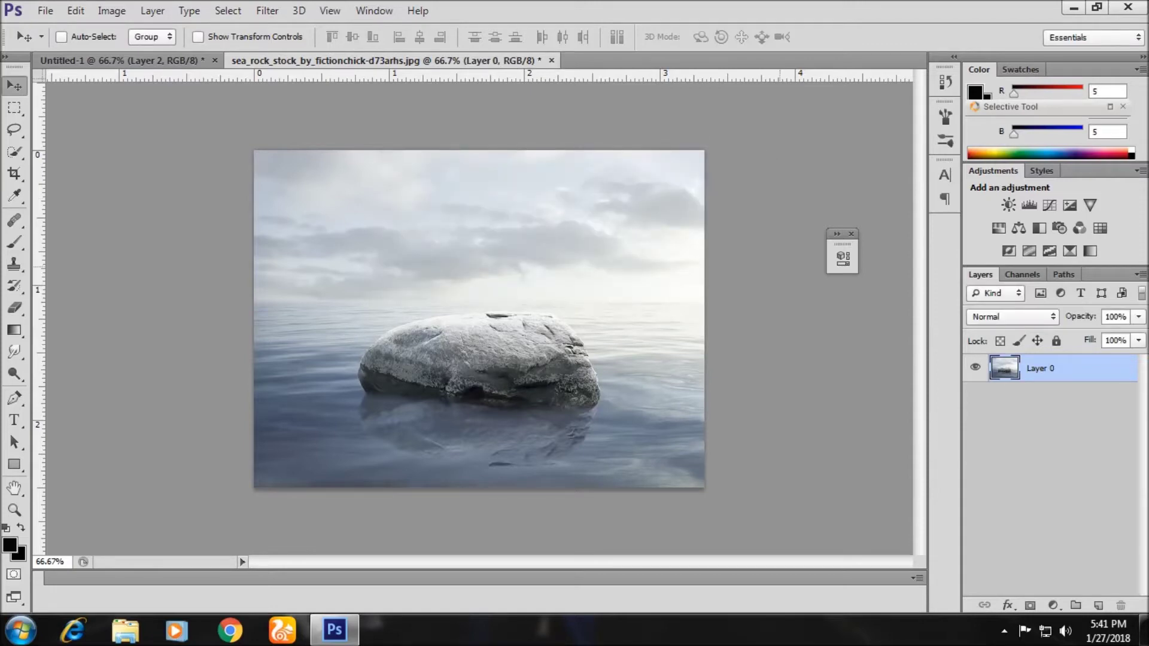
key(ctrl+a)
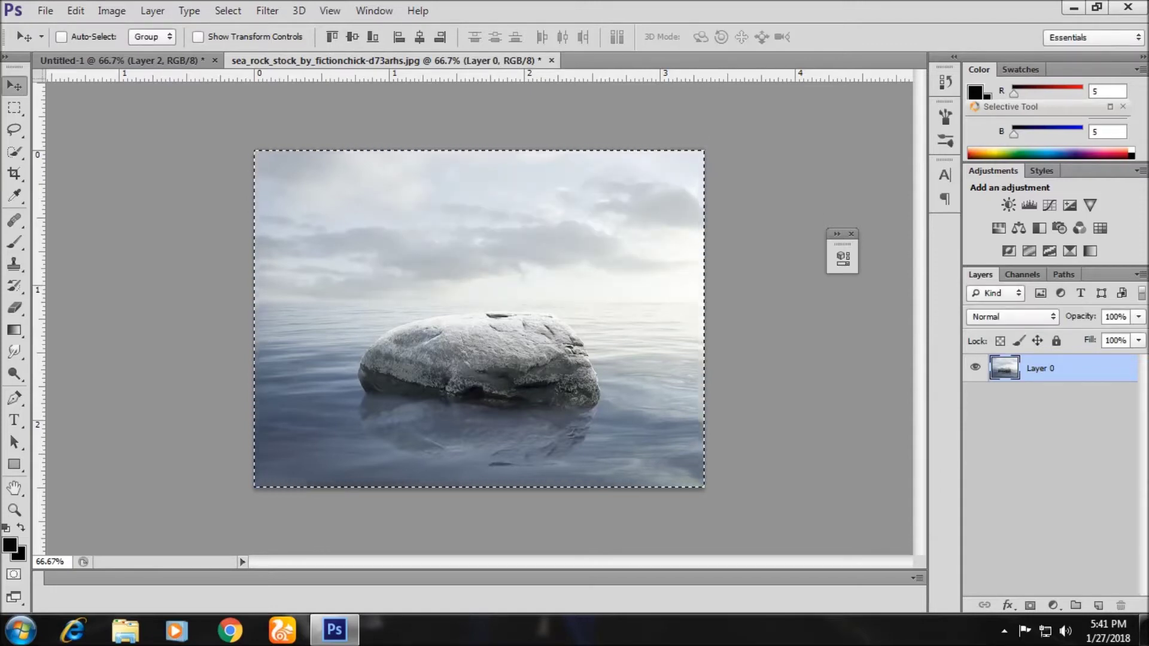
key(ctrl+Tab)
key(ctrl+v)
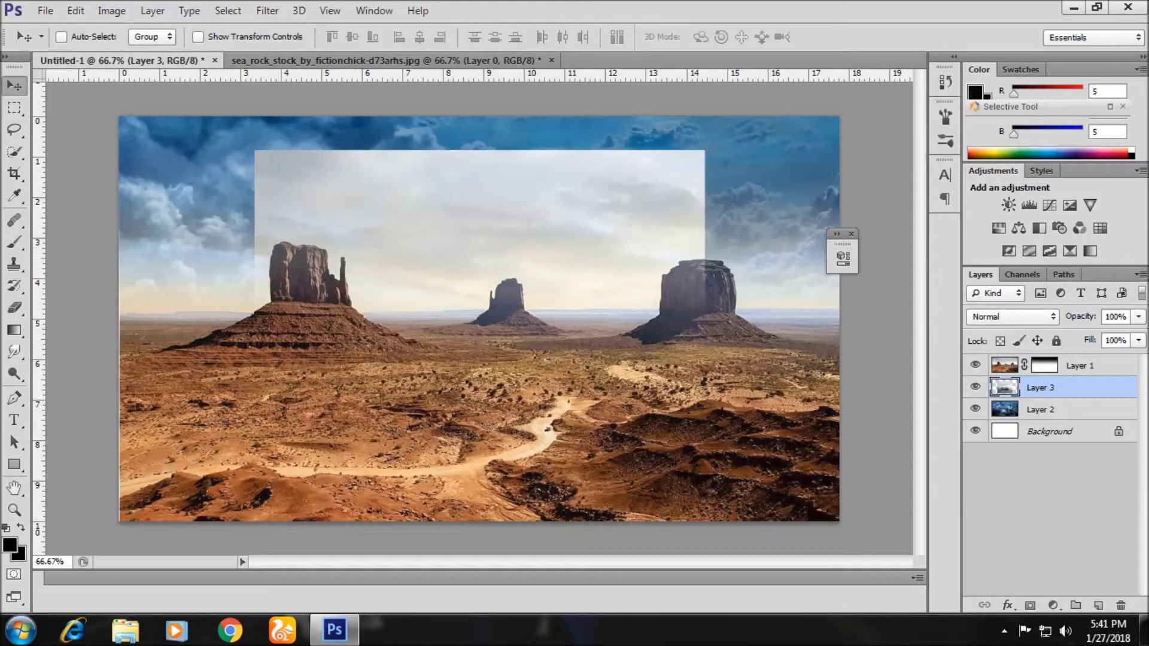
Move the sea rock layer to the top of the stack and add a layer mask
key(ctrl+bracketleft)
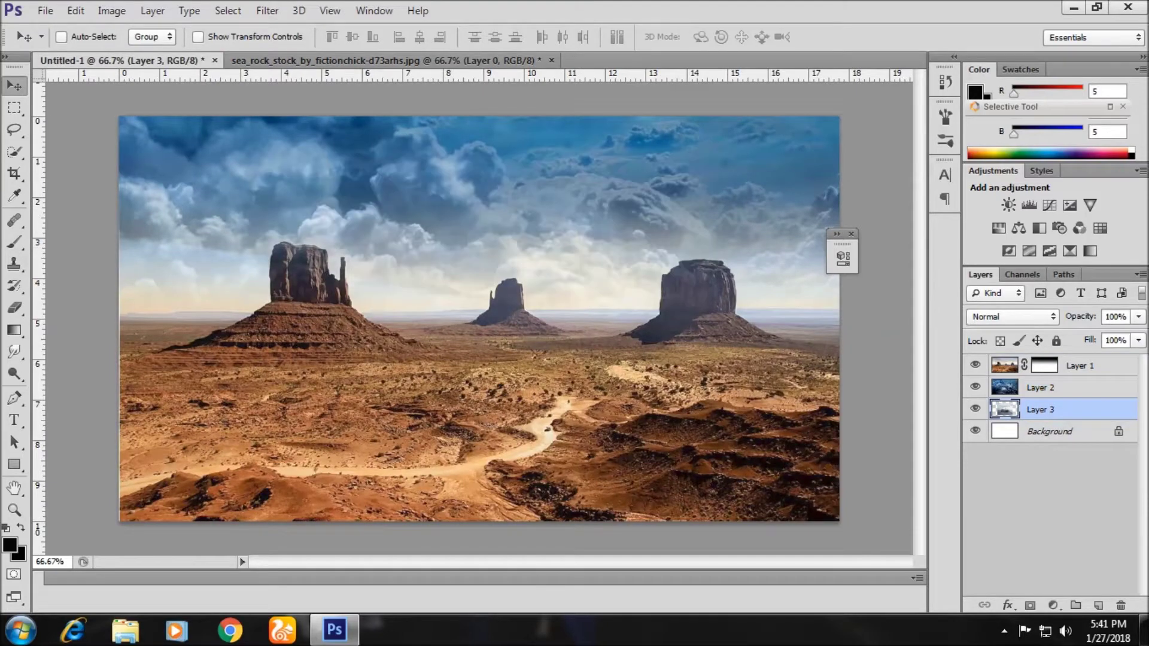
key(ctrl+shift+bracketright)
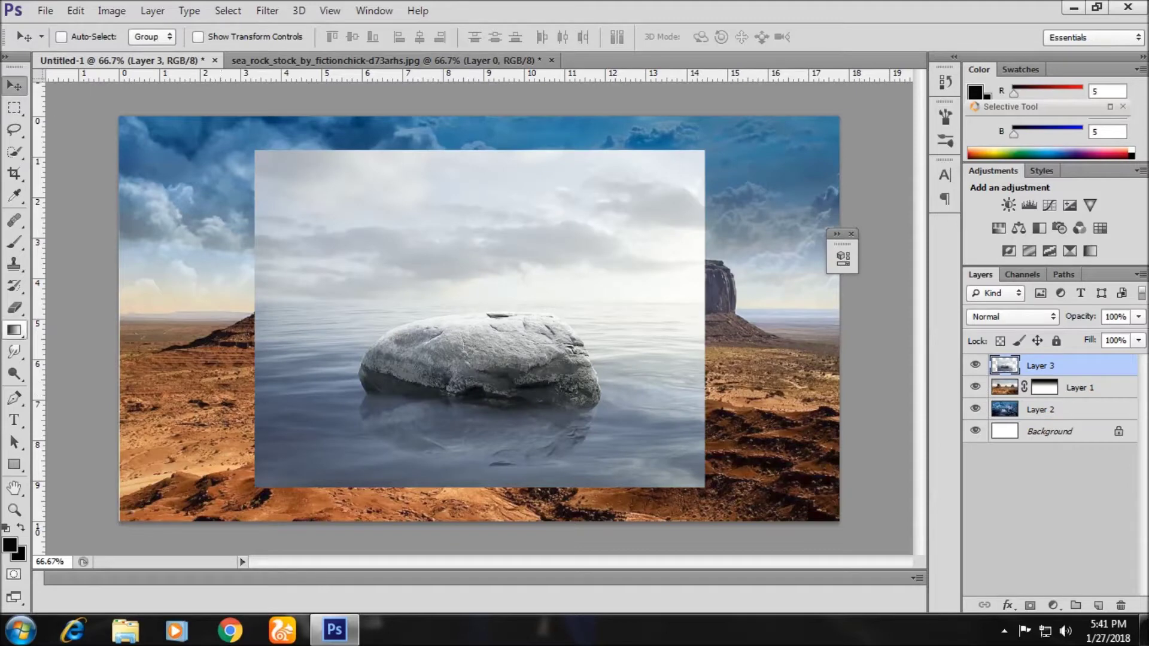
key(g)
click(1030, 605)
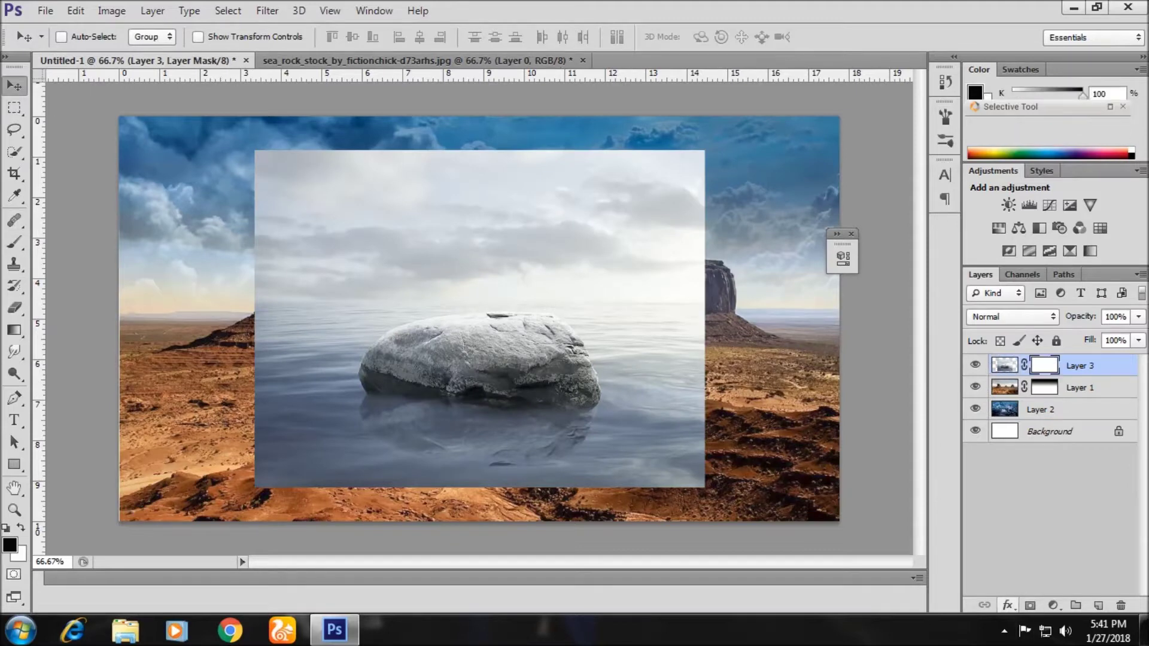
Fade Layer 3's mask with gradients to reveal the sky and mesas, undoing the last fade
key(g)
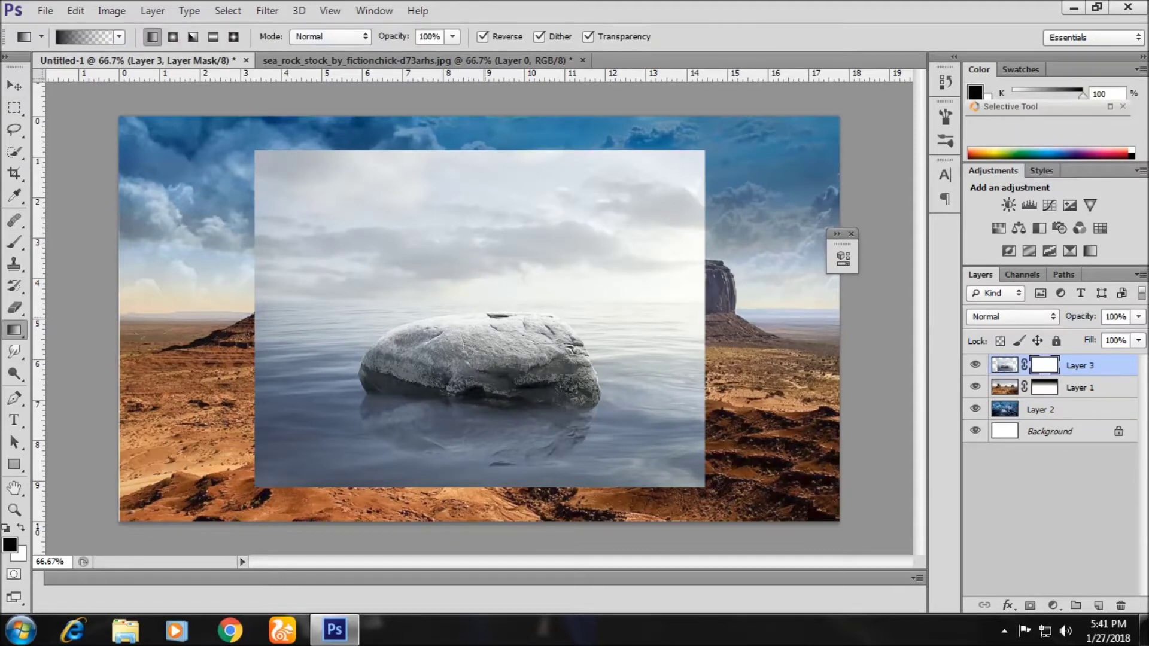
drag(487, 178, 484, 317)
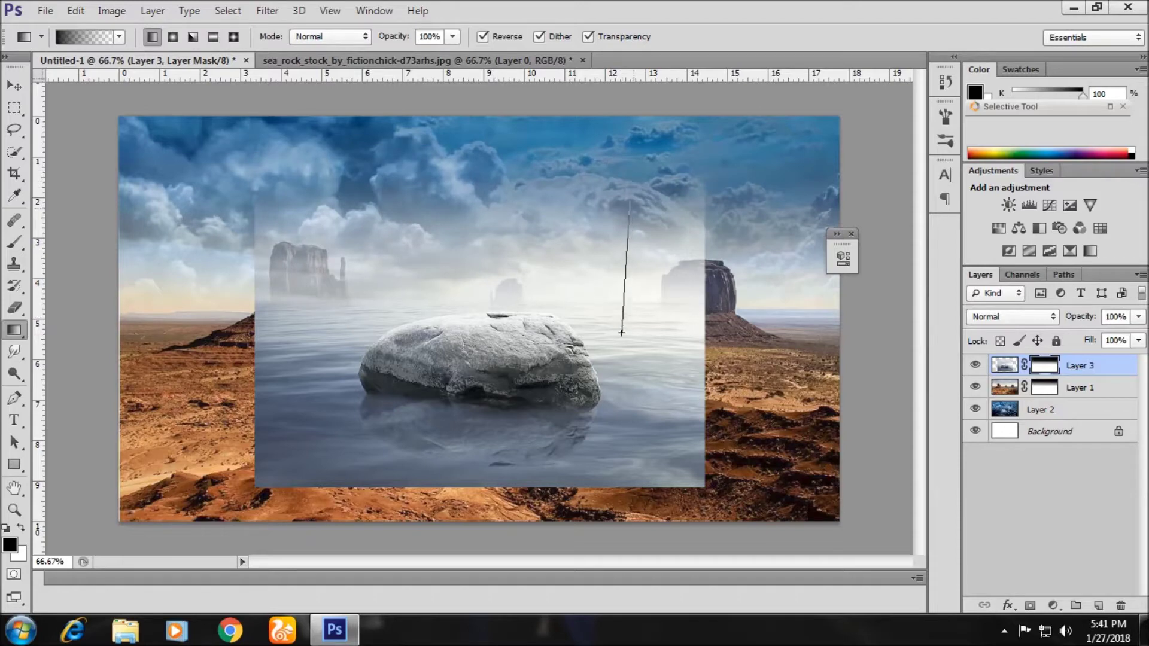
drag(631, 203, 622, 332)
drag(664, 240, 661, 326)
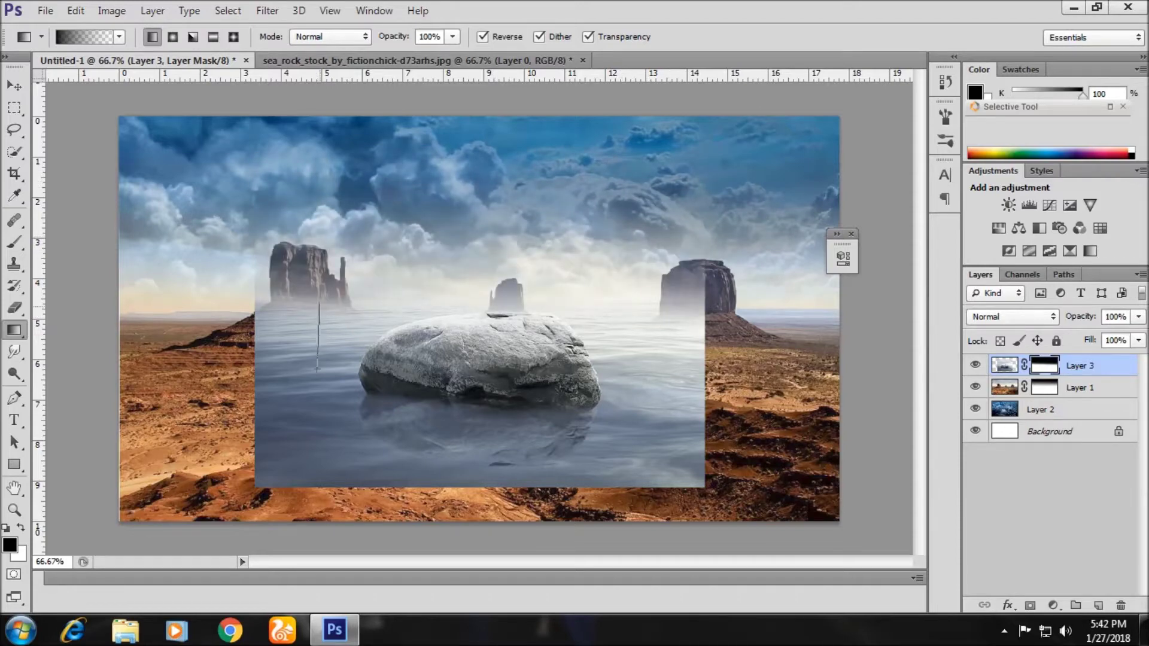
drag(318, 369, 317, 370)
key(ctrl+z)
Soften the mask along the layer's right edge with a soft eraser, undoing the stray stroke
key(v)
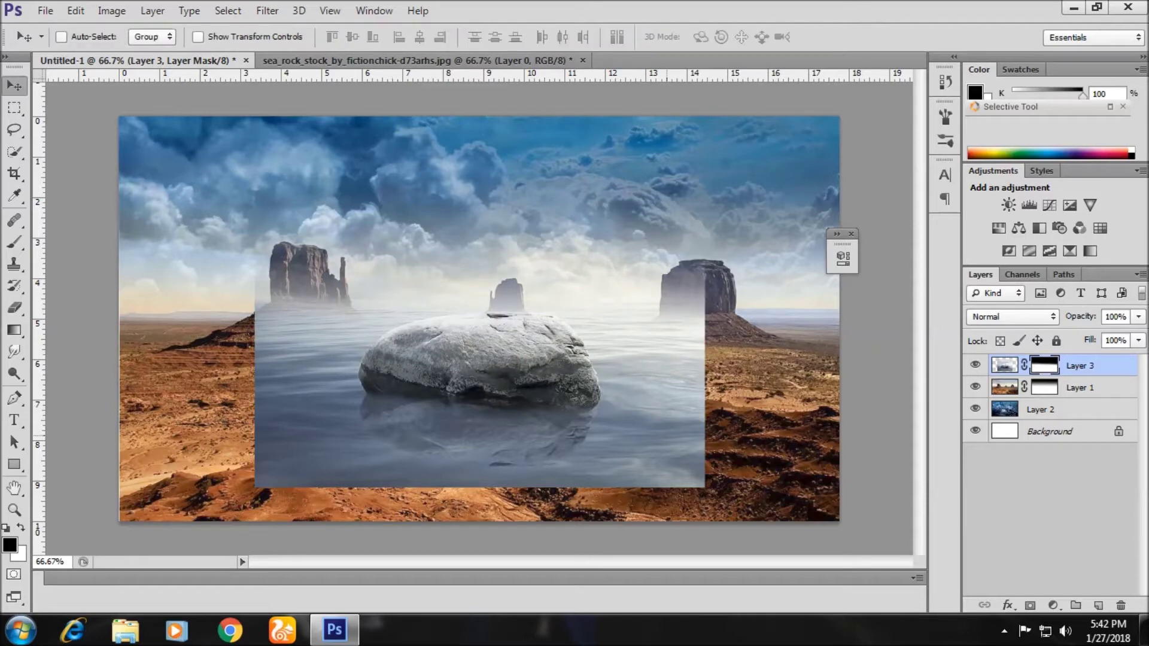
key(e)
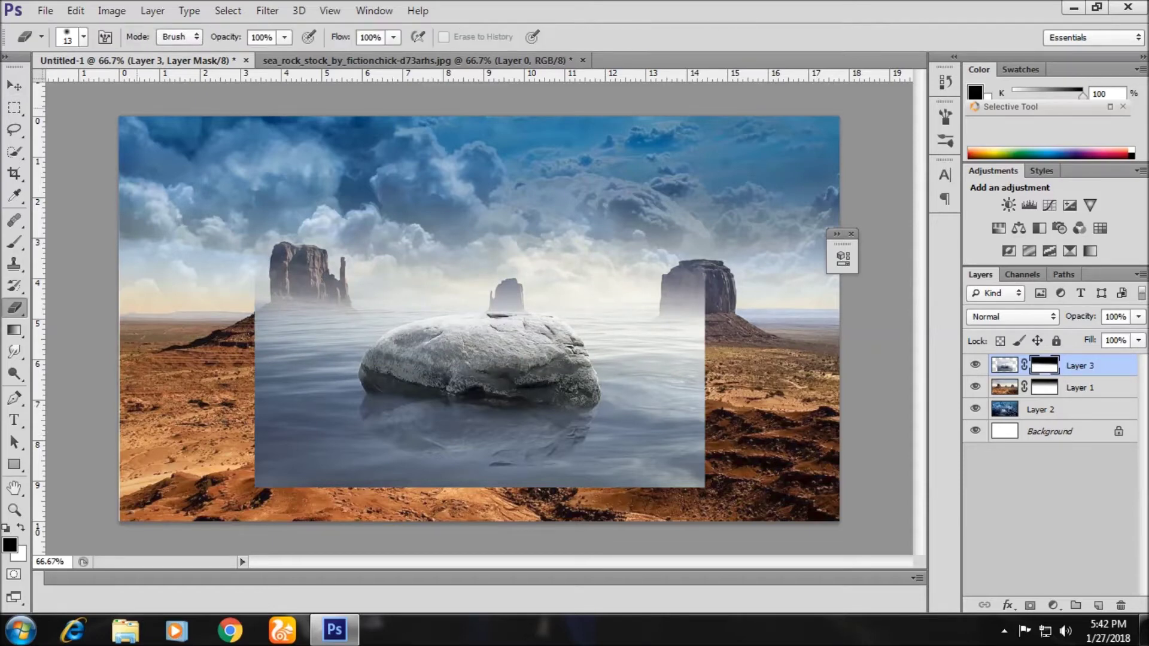
click(83, 36)
drag(697, 234, 695, 314)
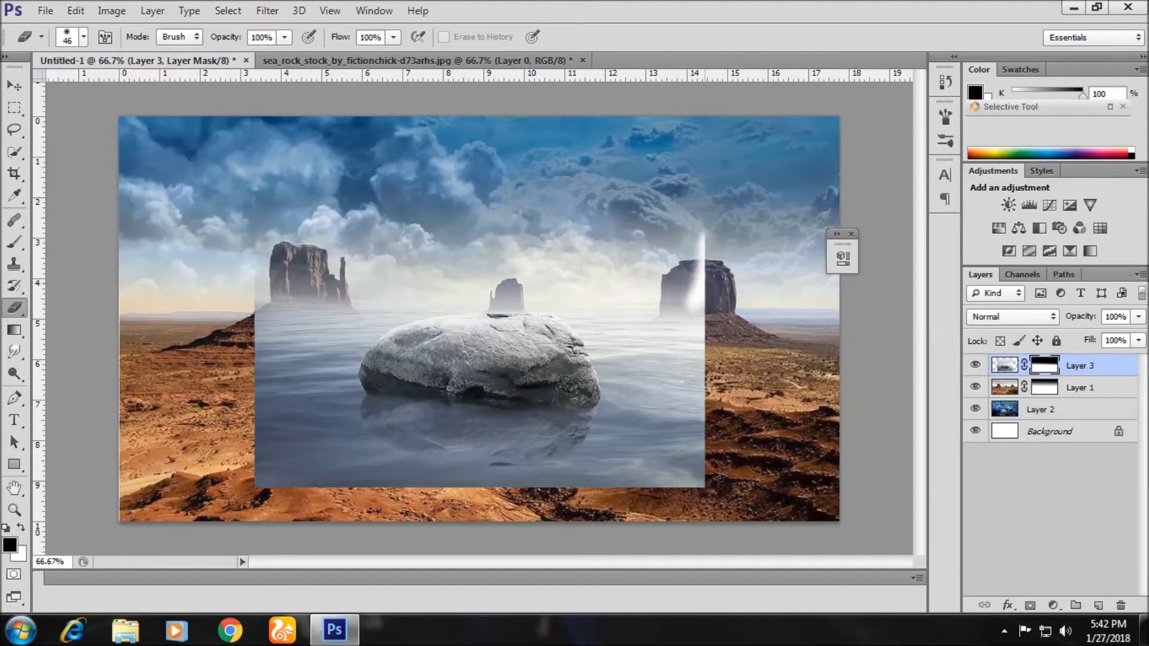
drag(689, 239, 685, 314)
mouse_move(652, 257)
mouse_down()
mouse_move(670, 323)
mouse_move(359, 245)
mouse_move(611, 209)
mouse_move(377, 174)
mouse_up()
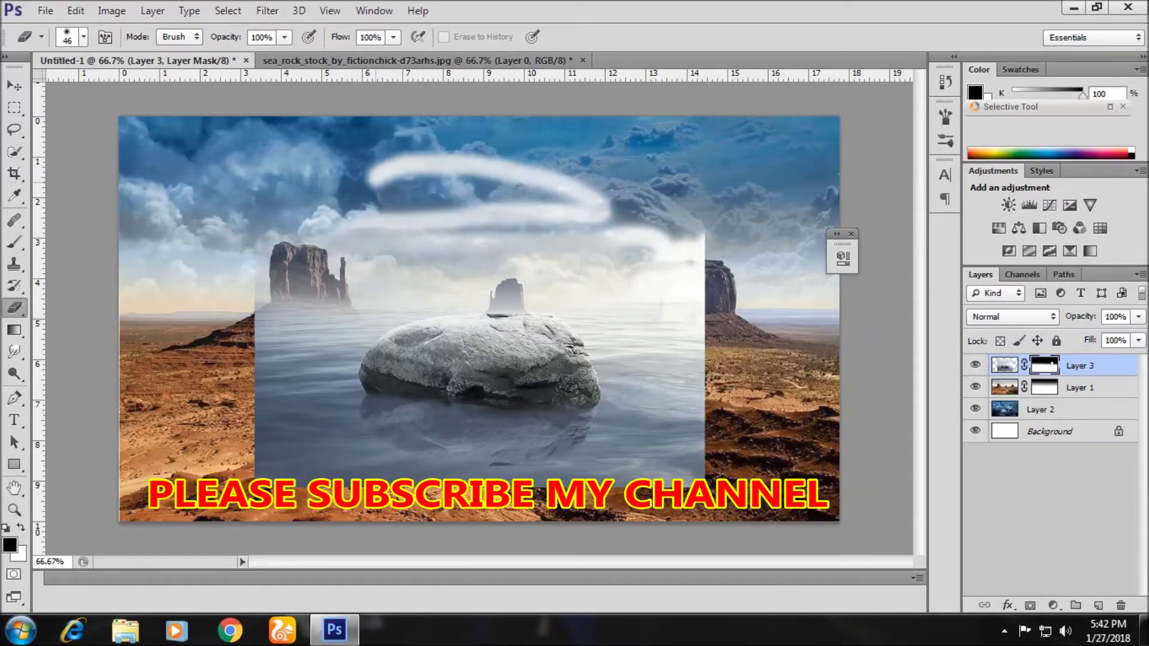
key(ctrl+alt+z)
key(ctrl+alt+z)
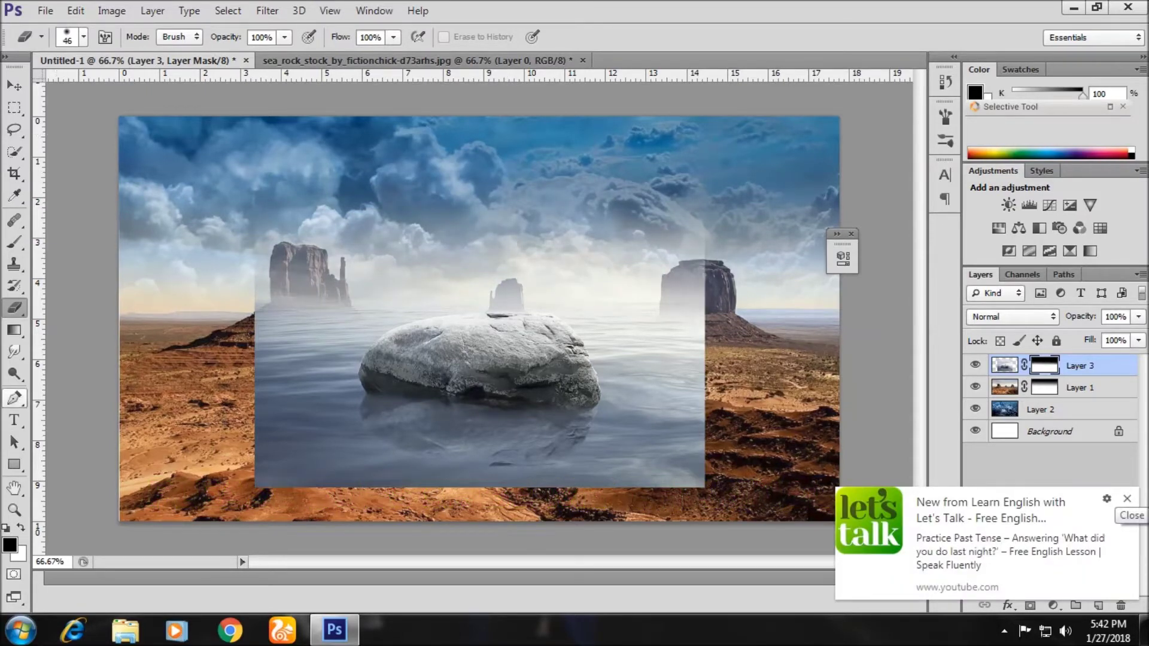
click(1126, 499)
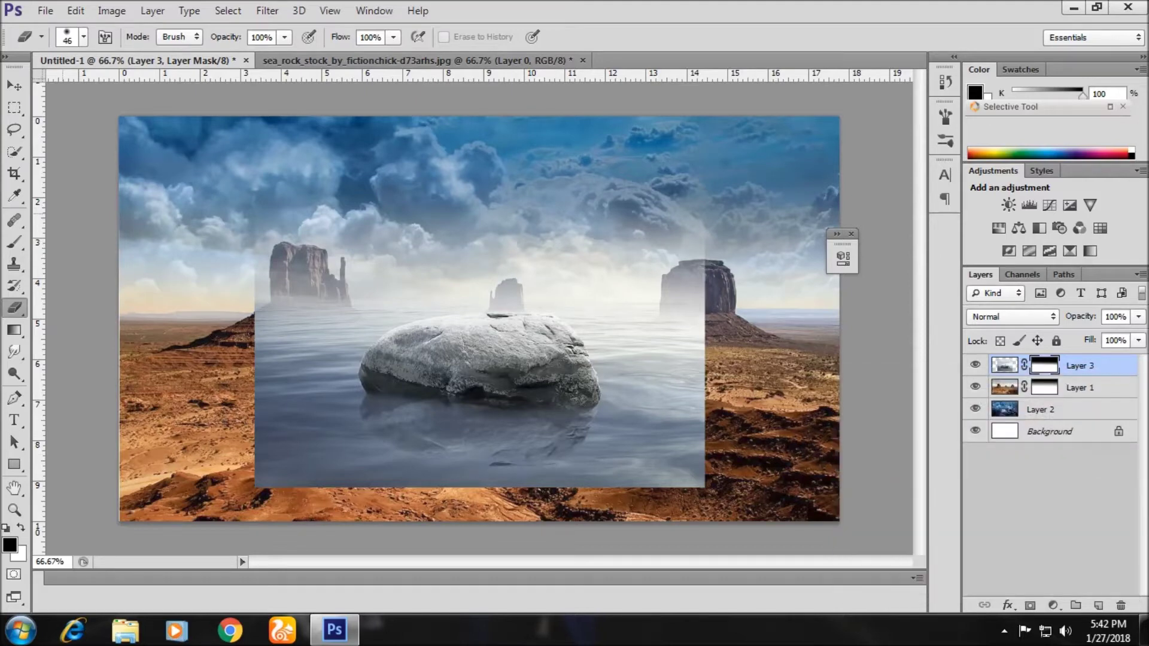
key(v)
key(ctrl+t)
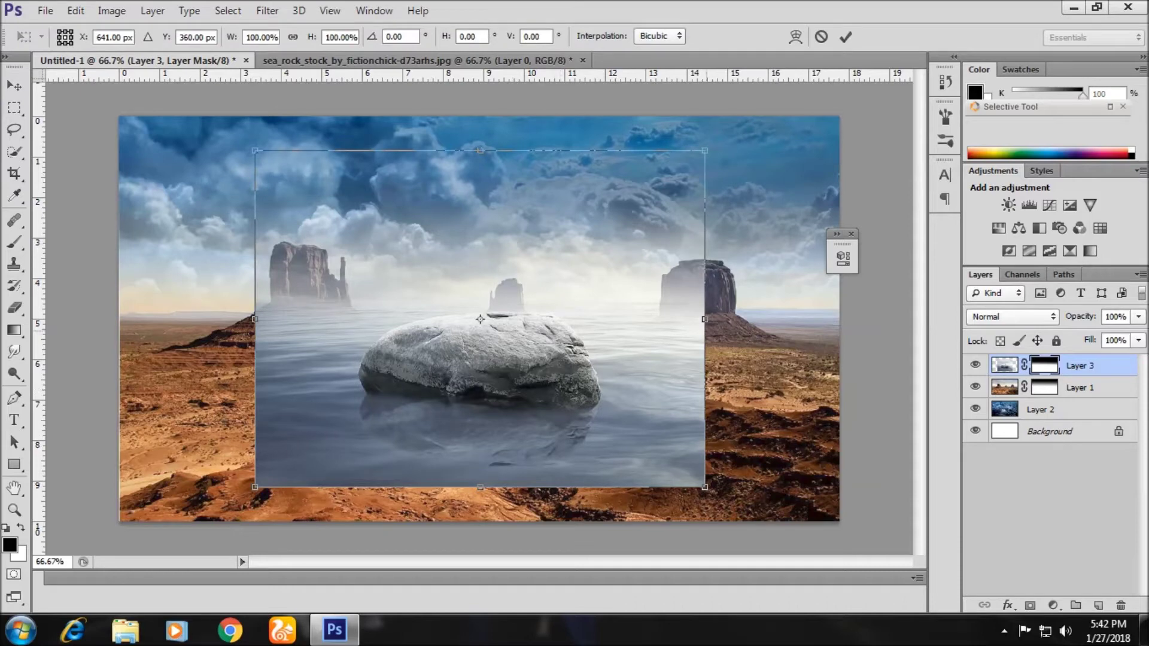
Stretch the rock-and-sea layer past both canvas edges, make it taller, and lower it
drag(704, 319, 858, 319)
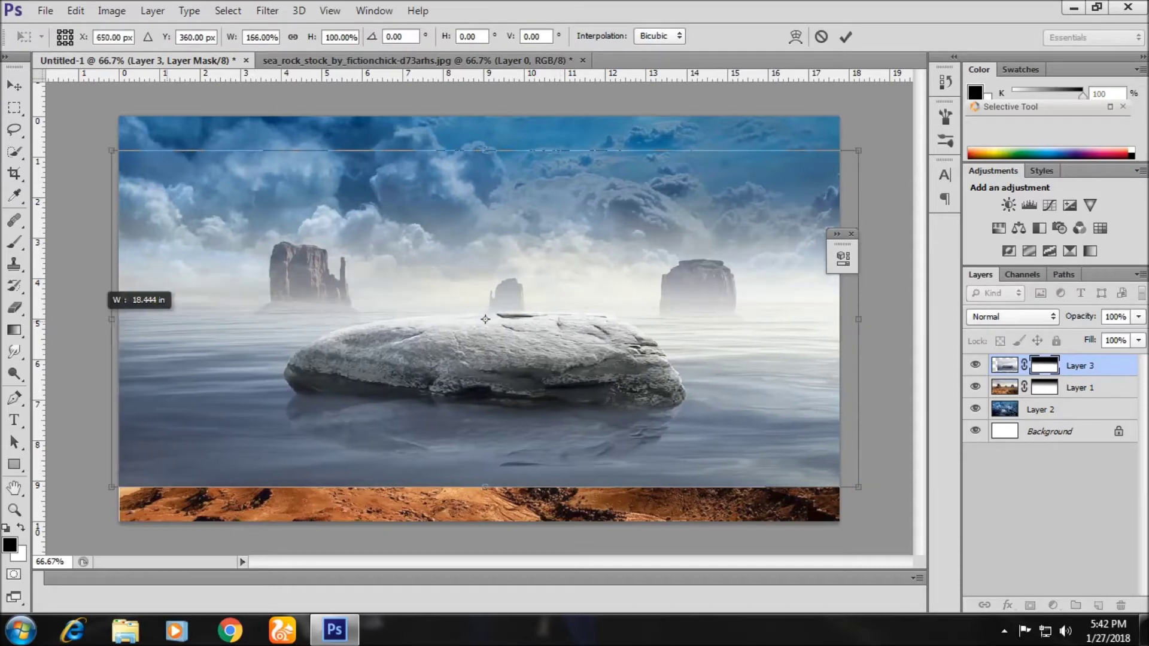
drag(255, 319, 49, 319)
drag(454, 487, 454, 578)
mouse_move(485, 398)
mouse_down()
mouse_move(491, 441)
mouse_move(515, 433)
mouse_up()
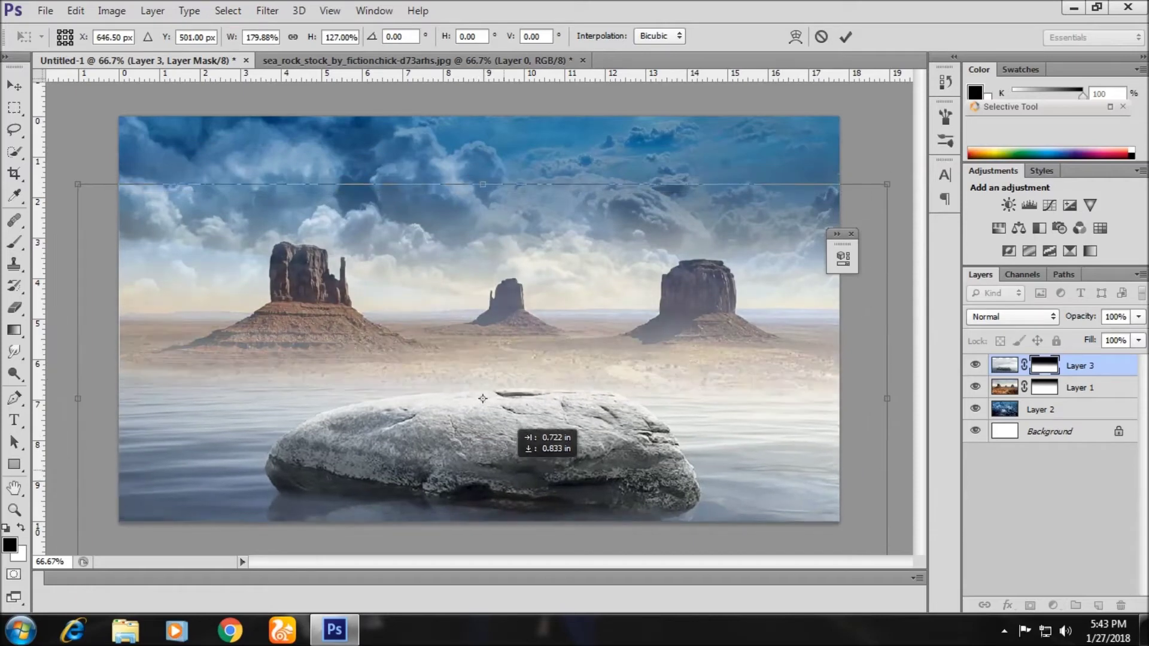
key(Return)
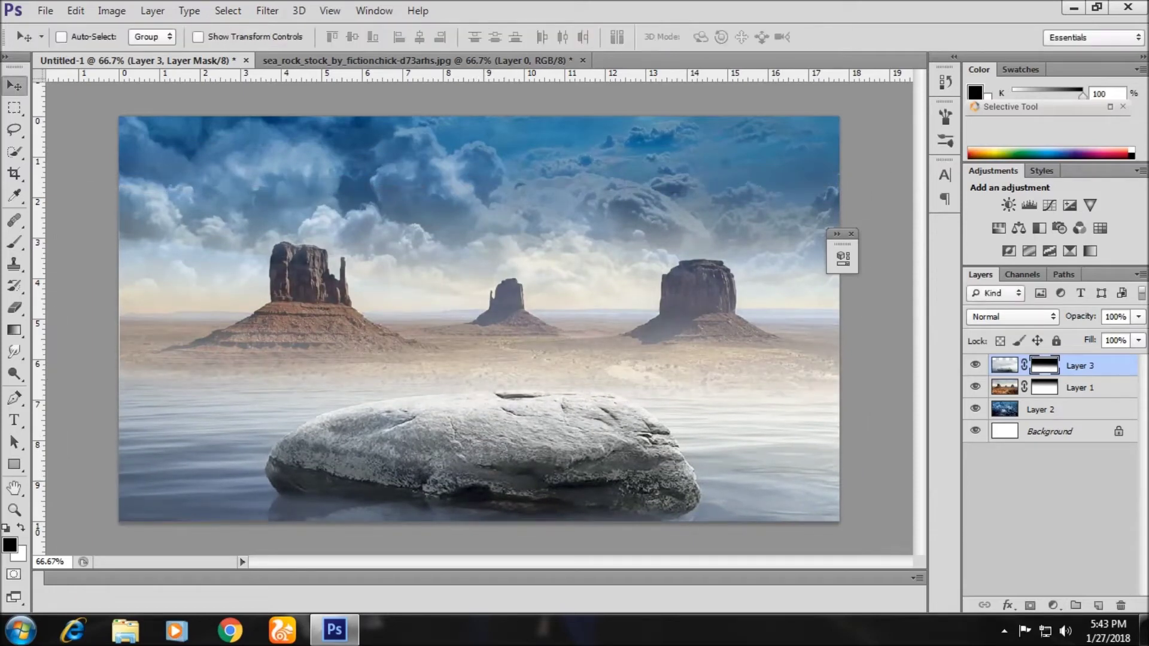
Nudge the rock-and-sea layer up, then settle it slightly lower in front of the buttes
drag(600, 395, 599, 367)
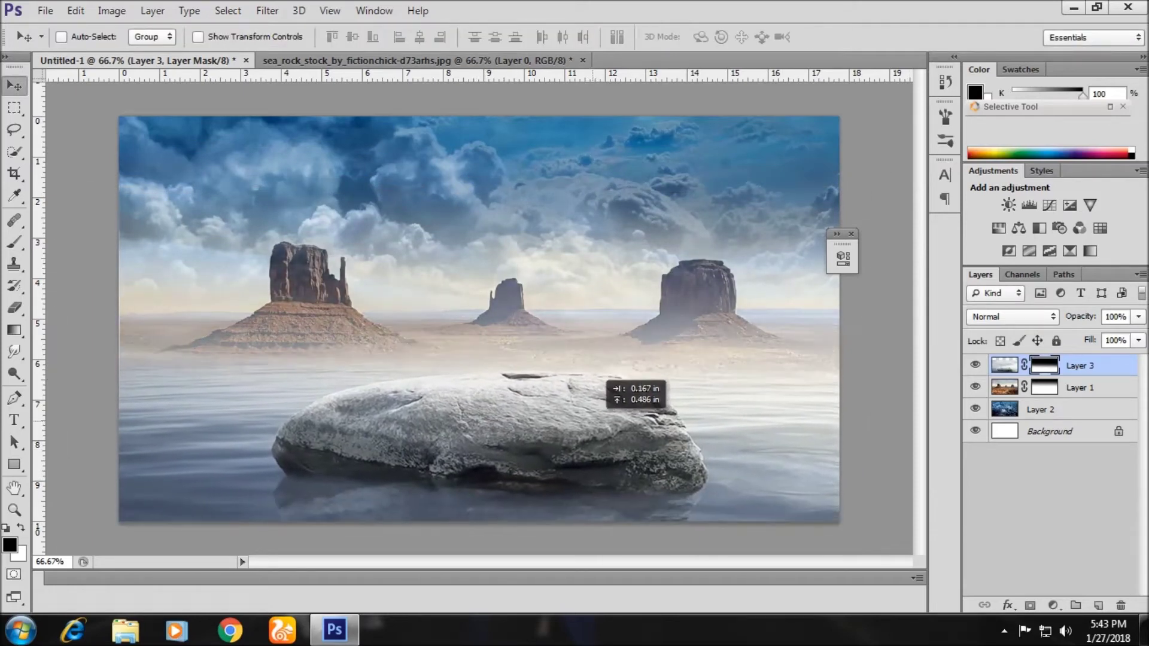
drag(588, 371, 589, 386)
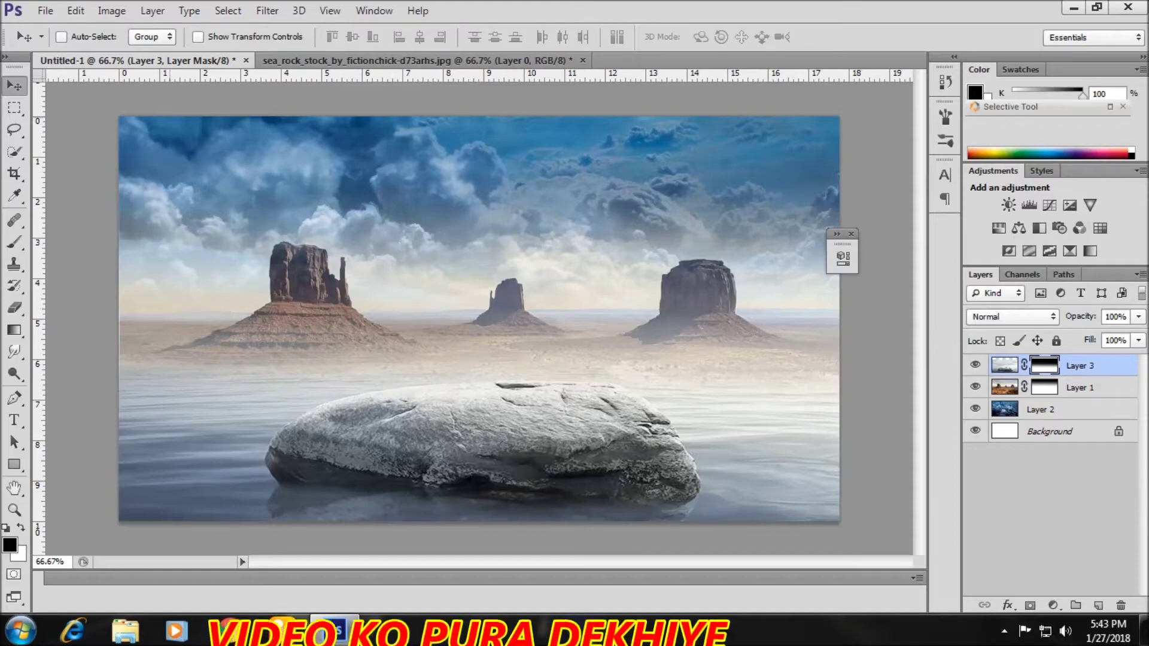
key(alt+f)
key(Down)
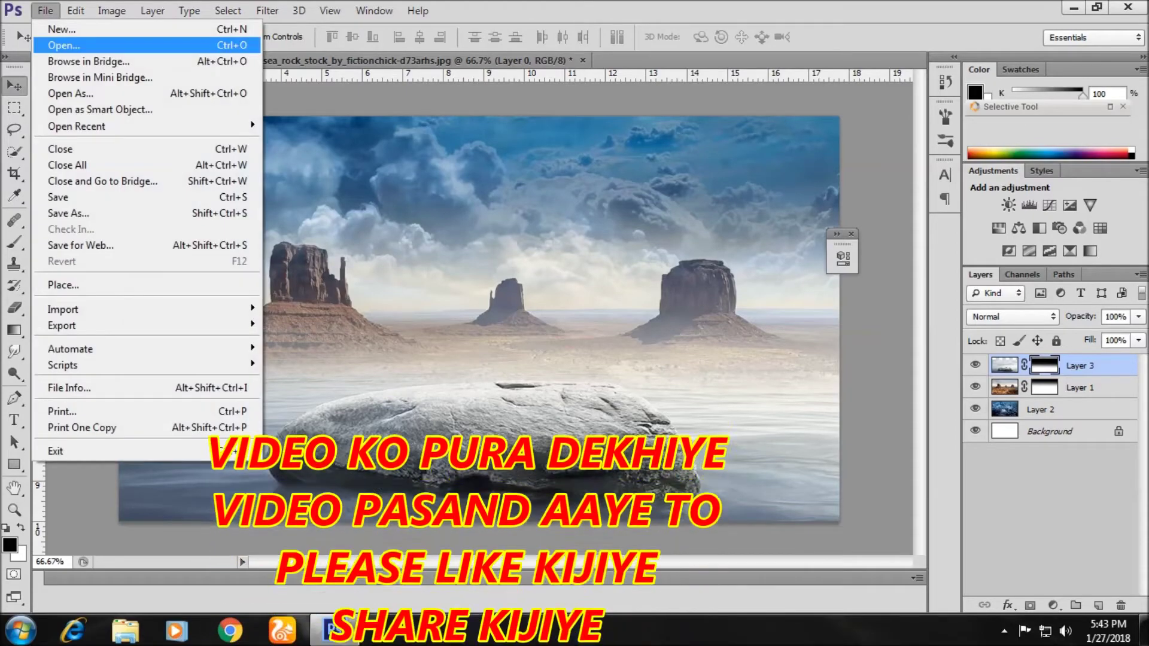
Open the crouching-man photo IMG_20180125_160454 from folder 27 into Camera Raw
key(Return)
key(BackSpace)
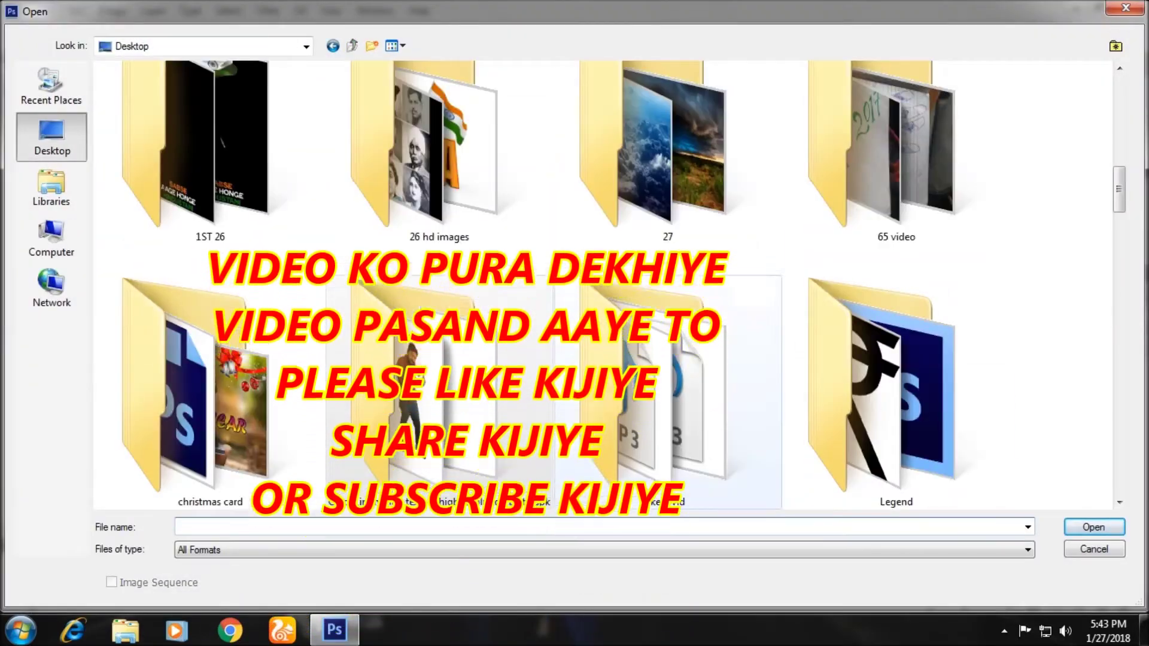
text(27)
key(Return)
scroll(598, 285, down, 5)
scroll(598, 285, down, 5)
scroll(598, 284, up, 3)
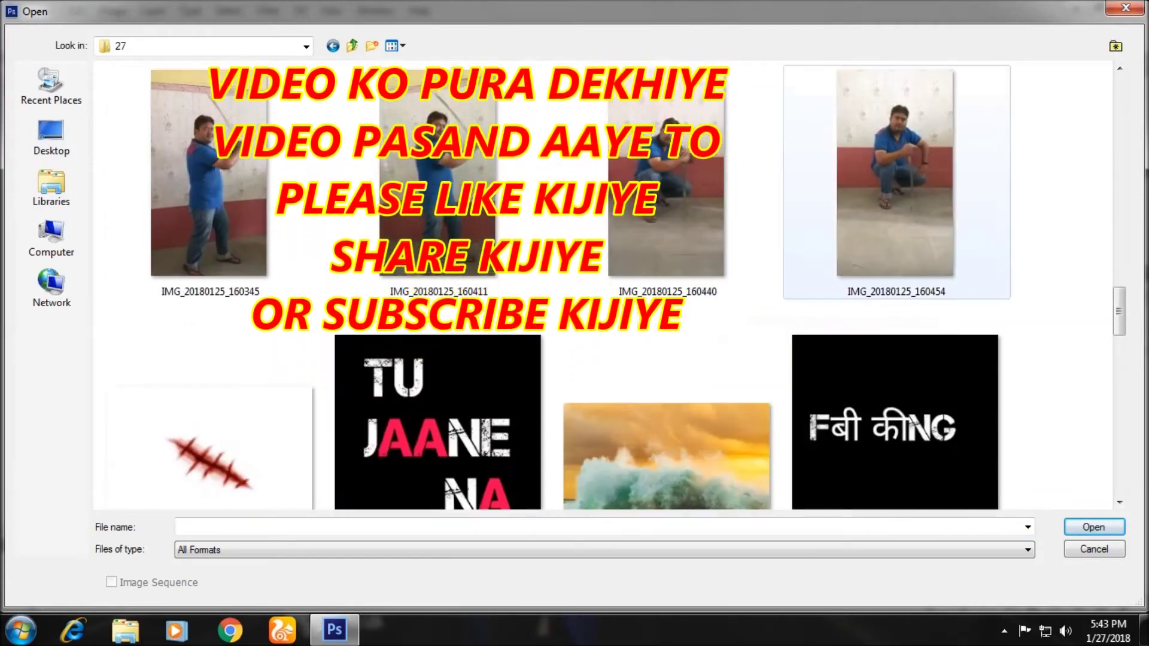
click(895, 174)
key(Return)
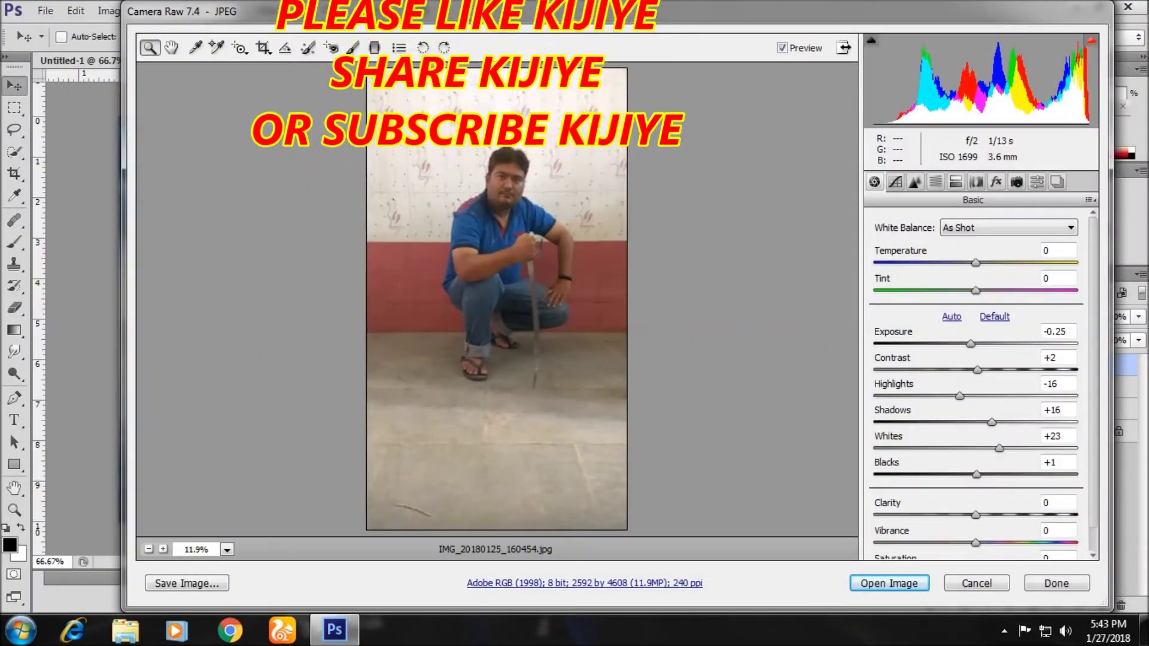
Set exposure +0.80, contrast about +35, highlights +51 and shadows -10
key(Up)
key(Up)
key(Up)
key(Tab)
key(shift+Up)
key(shift+Up)
key(shift+Up)
key(Up)
key(Up)
key(Up)
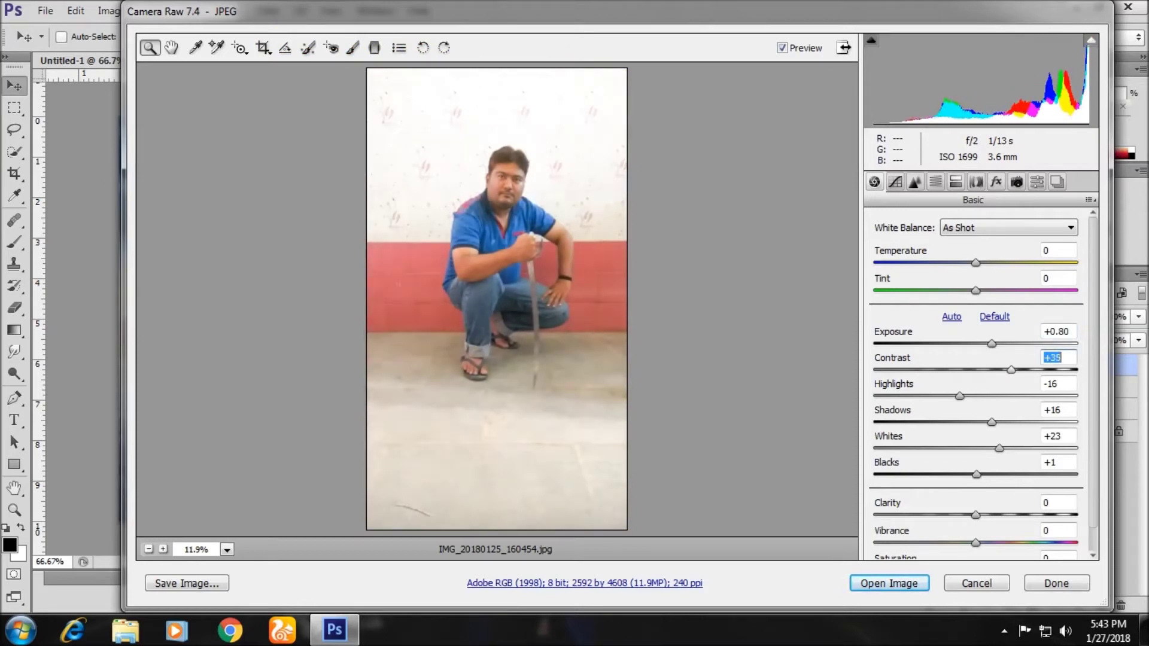
key(shift+Up)
key(shift+Up)
key(shift+Up)
key(Up)
key(Up)
key(Up)
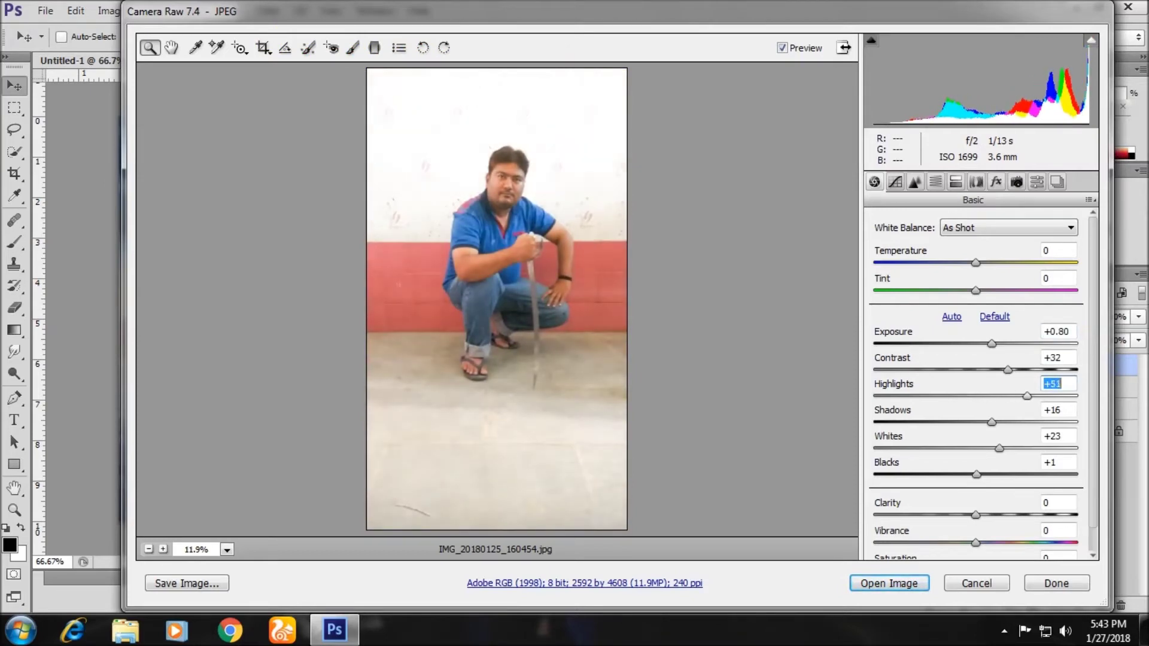
key(shift+Down)
key(shift+Down)
key(Down)
key(Down)
key(Down)
Set whites to +33, deepen the blacks, add a little clarity, and open the image
key(Tab)
key(shift+Up)
key(shift+Up)
key(Up)
key(Up)
key(Up)
key(shift+Down)
key(shift+Down)
key(Up)
key(Up)
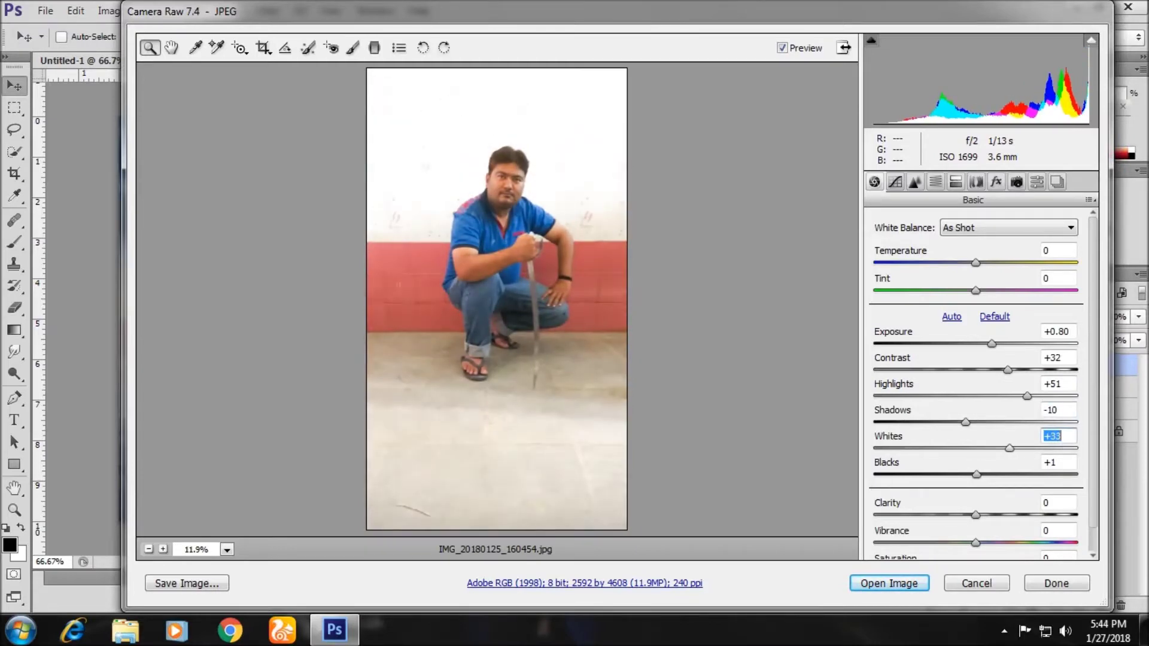
key(Tab)
key(shift+Down)
key(shift+Down)
key(Up)
key(Up)
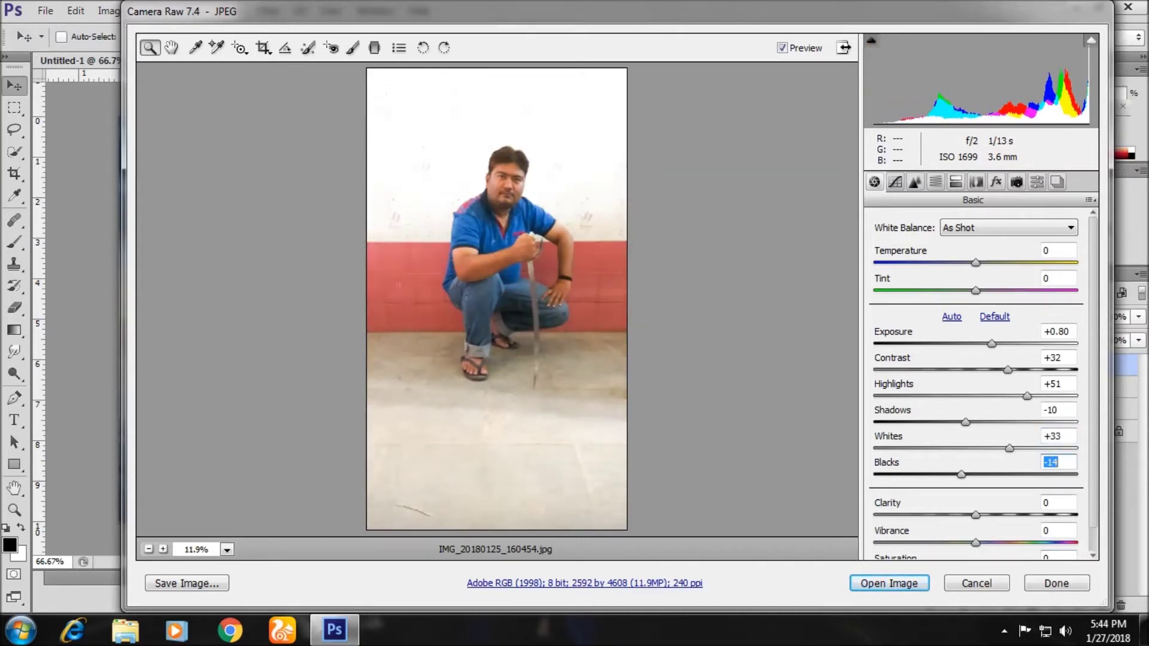
key(Up)
key(Up)
key(Up)
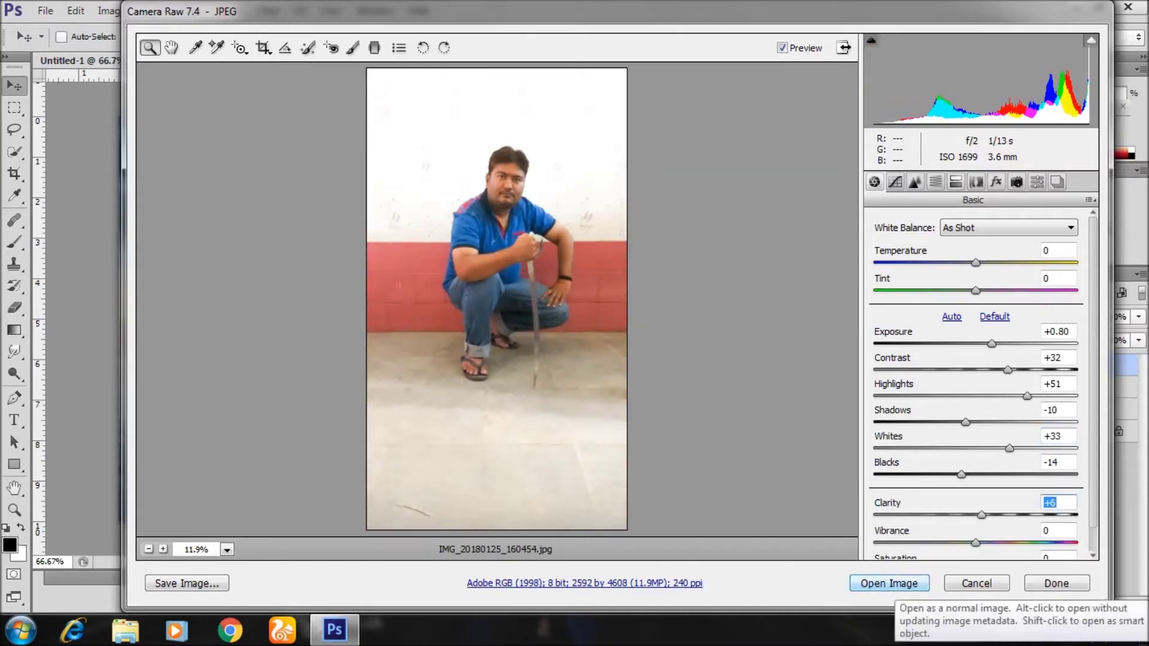
click(889, 584)
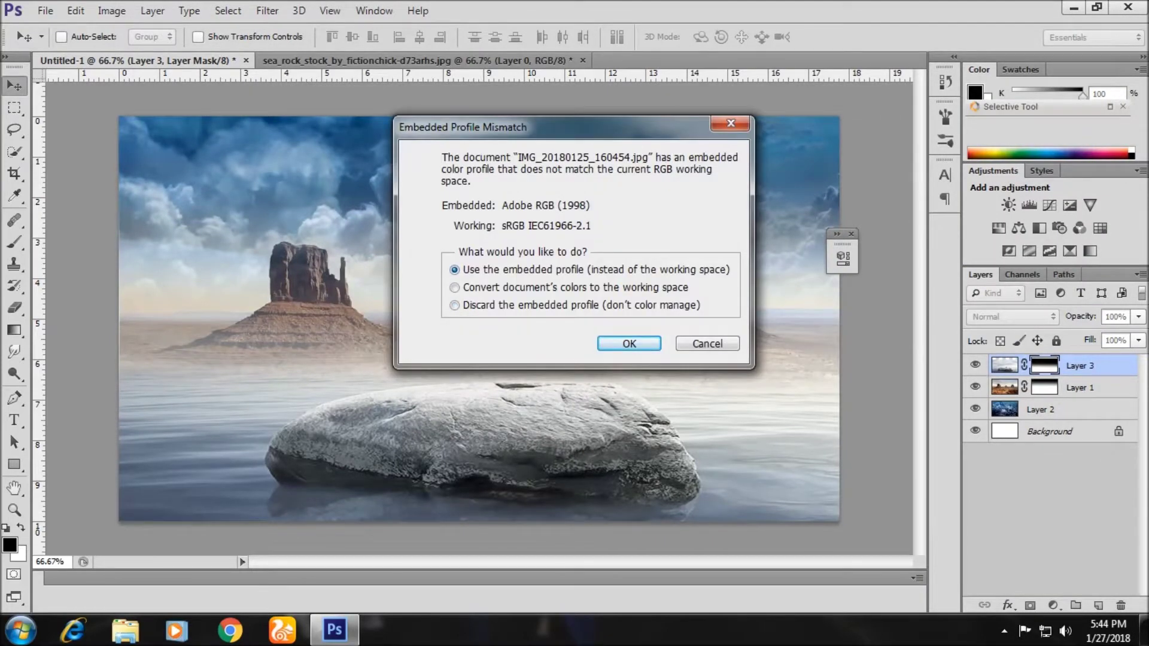
Keep the embedded colour profile, zoom in, and start tracing the man's side with the Pen
key(Return)
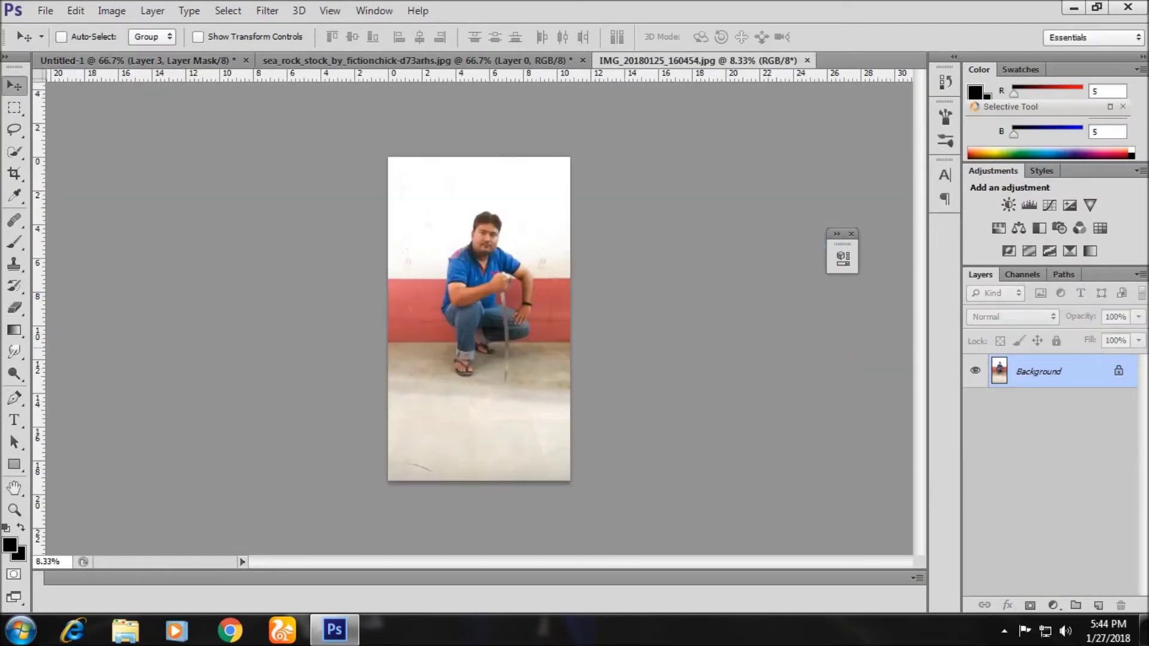
key(ctrl+plus)
key(ctrl+plus)
key(ctrl+plus)
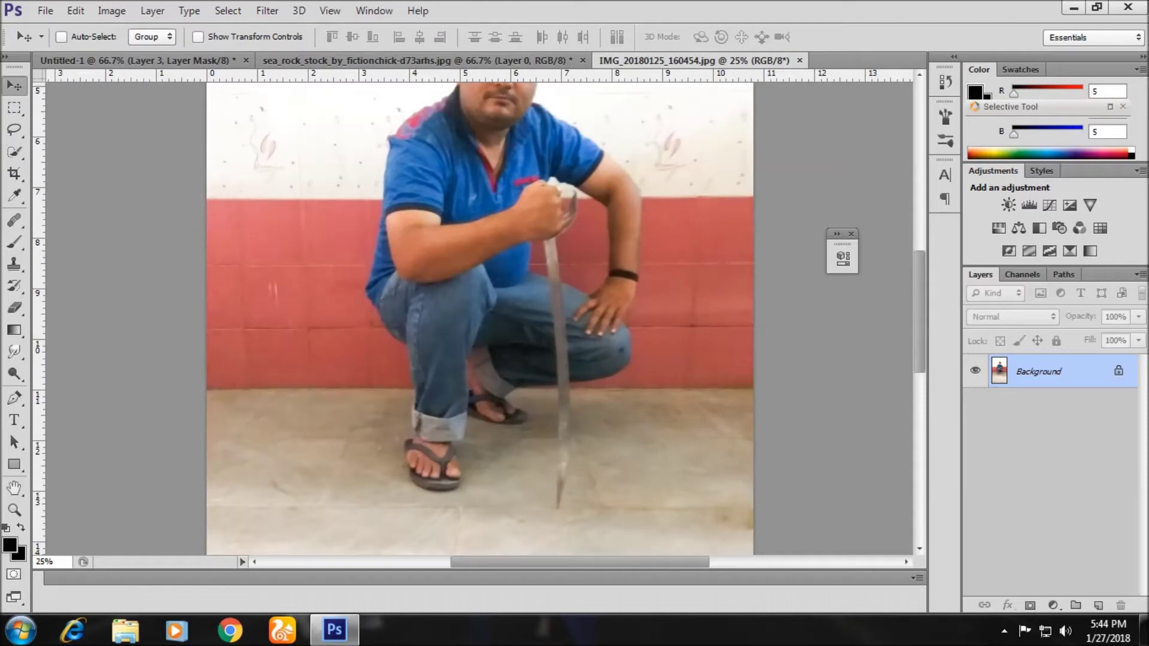
scroll(480, 318, up, 3)
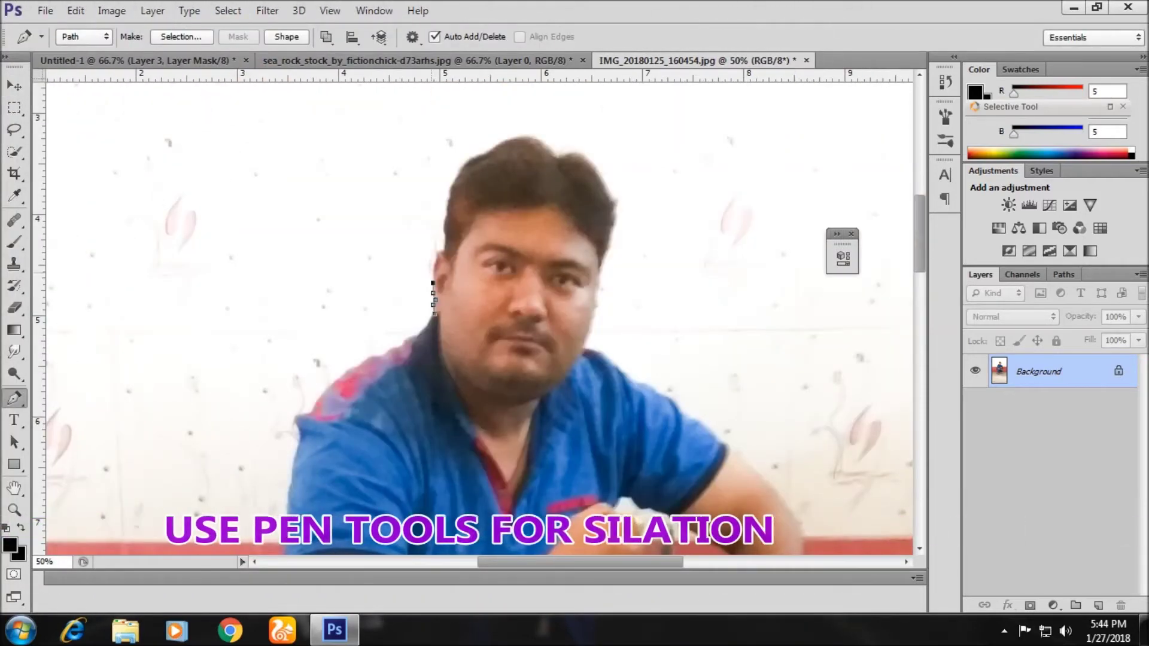
click(437, 252)
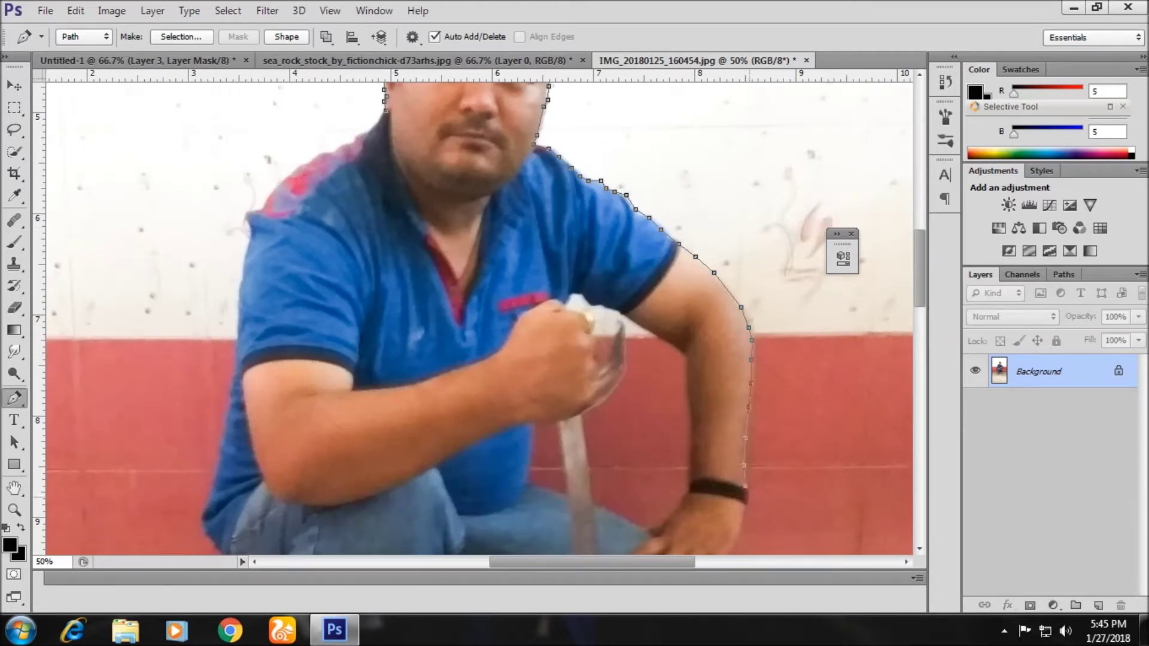
scroll(479, 317, down, 5)
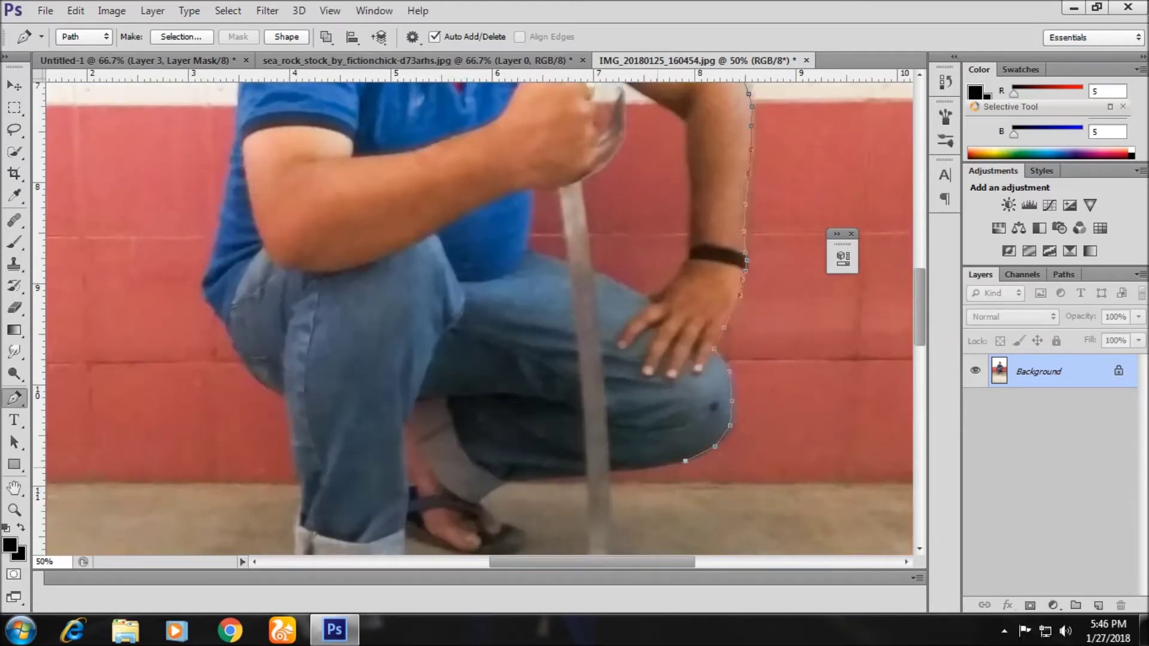
scroll(478, 317, down, 5)
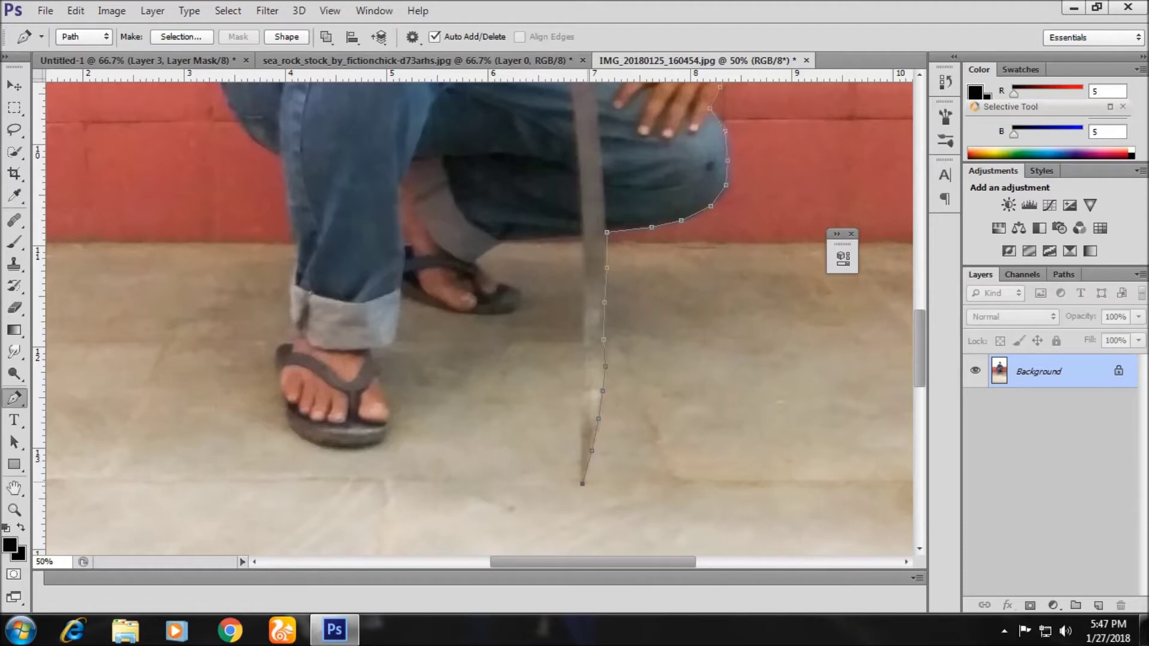
Trace the cutout path up along the sword's edge and across to the knee
click(585, 377)
click(583, 327)
click(584, 283)
click(584, 248)
click(583, 236)
click(524, 240)
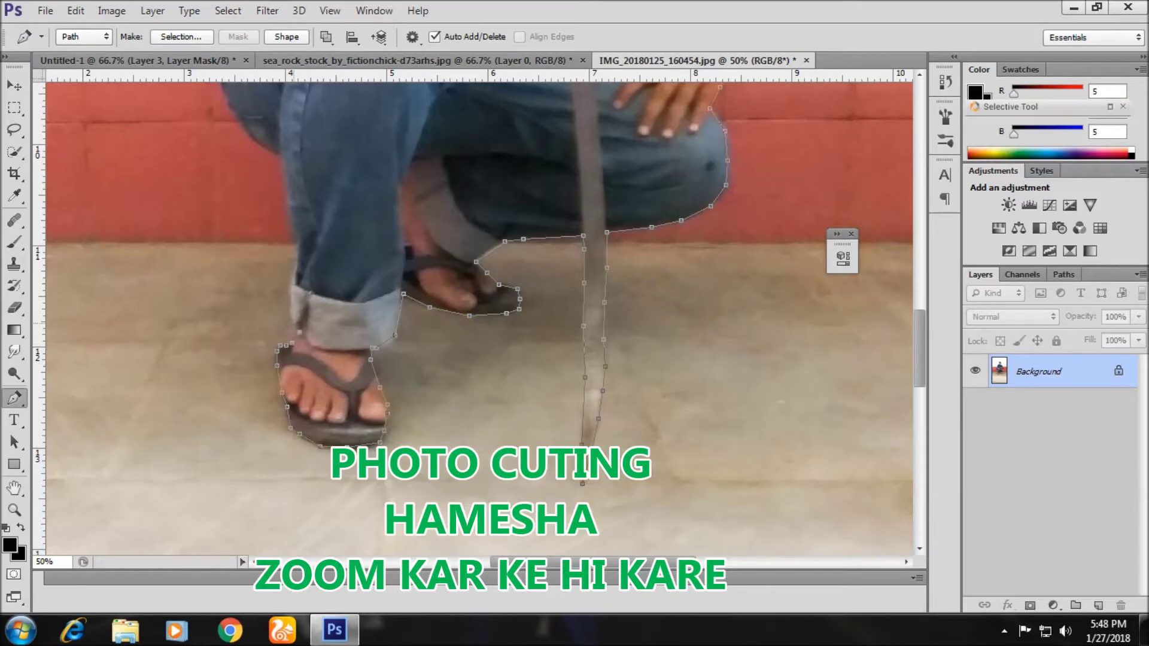
scroll(478, 317, up, 1)
scroll(479, 317, up, 4)
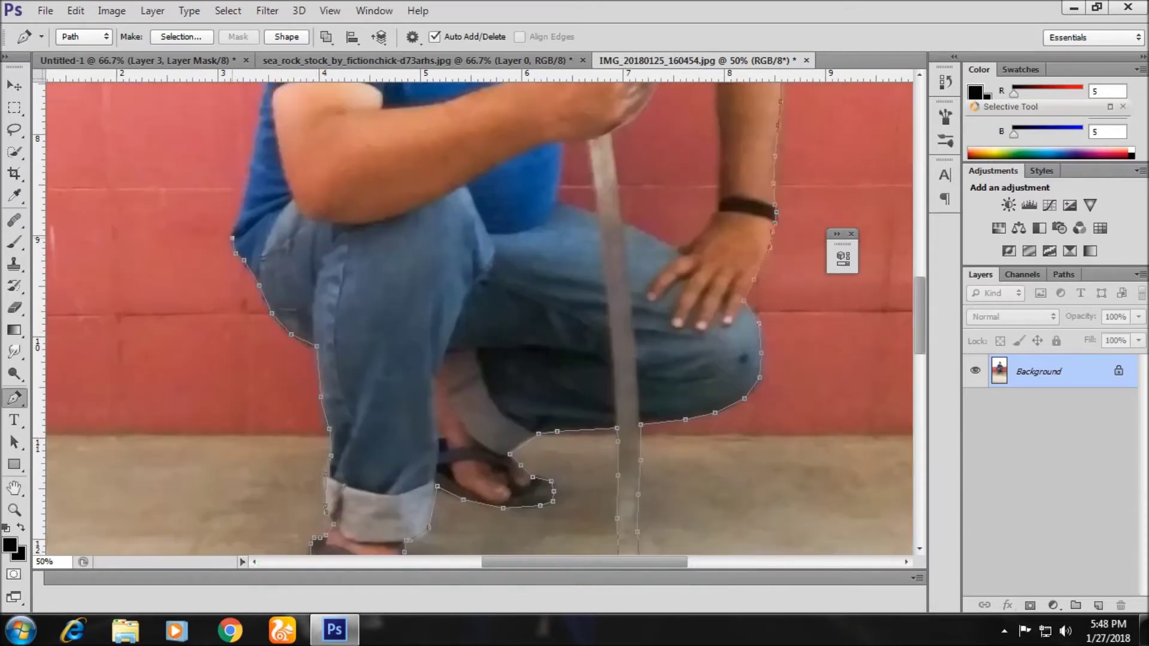
scroll(238, 200, up, 3)
scroll(251, 195, up, 2)
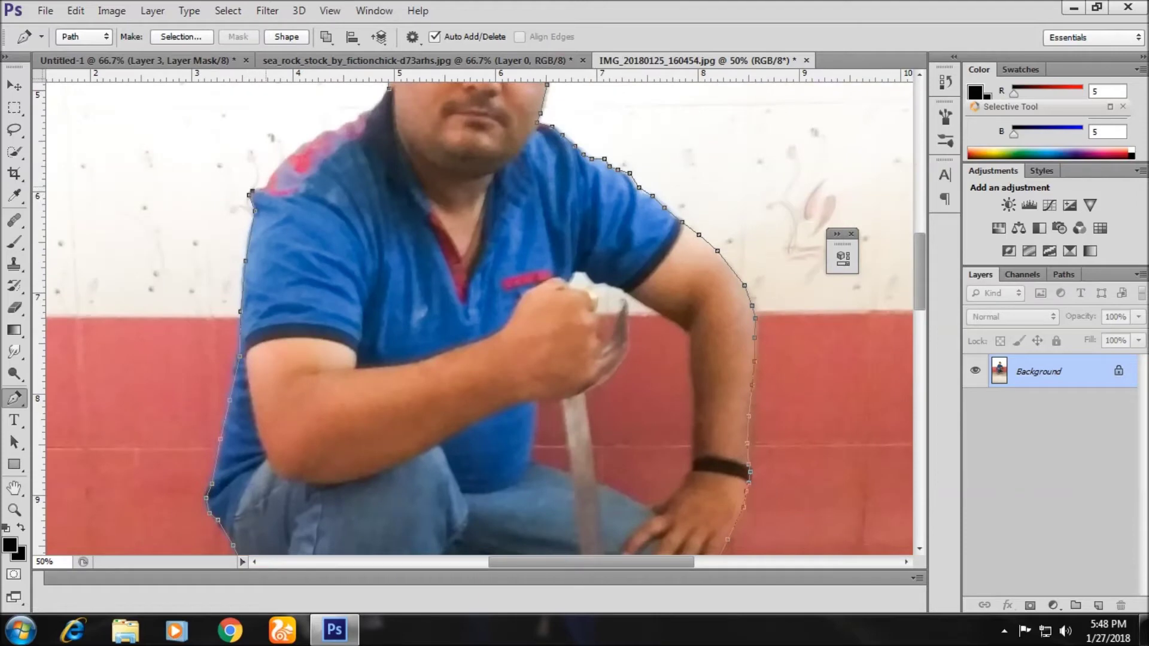
Convert the traced path to a selection and add a layer mask hiding the background
right_click(322, 142)
click(383, 223)
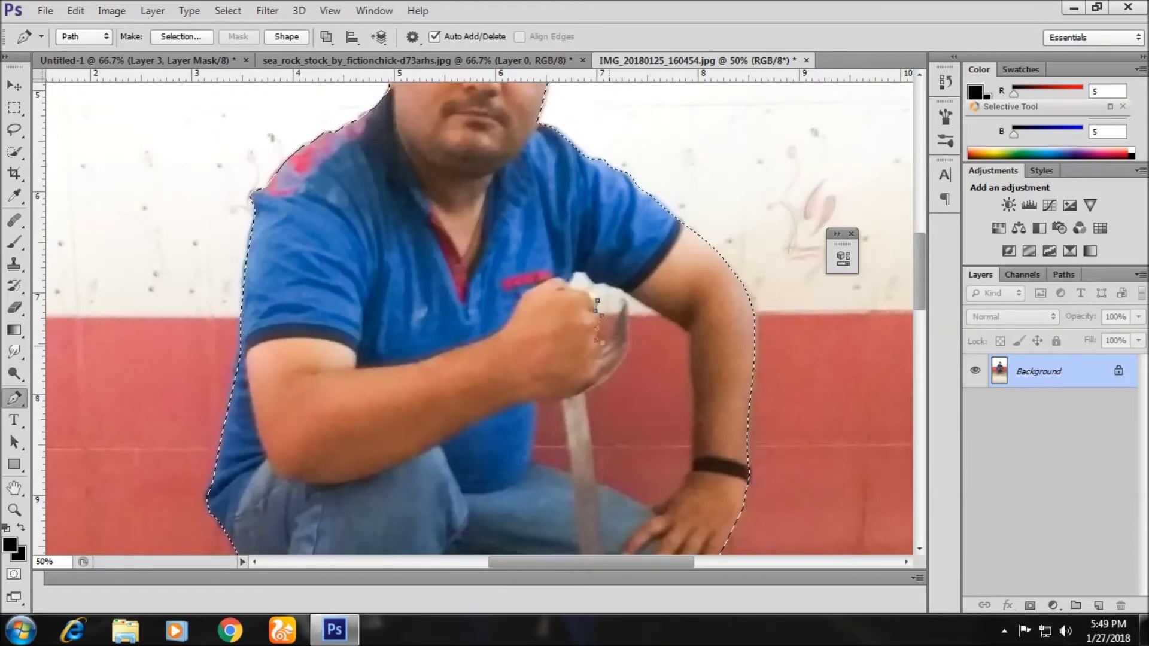
right_click(598, 308)
click(679, 299)
click(1030, 605)
right_click(601, 308)
click(680, 300)
key(Return)
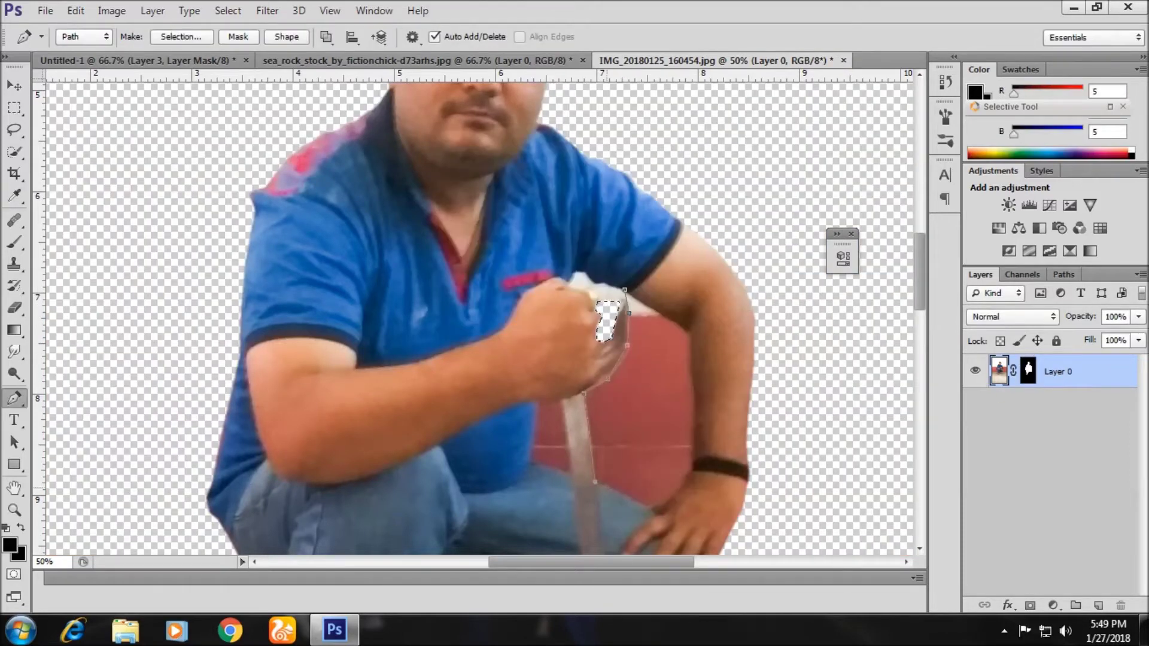
Select and delete the leftover chair patch and red patch beside and under his arm
right_click(666, 299)
click(742, 300)
key(Return)
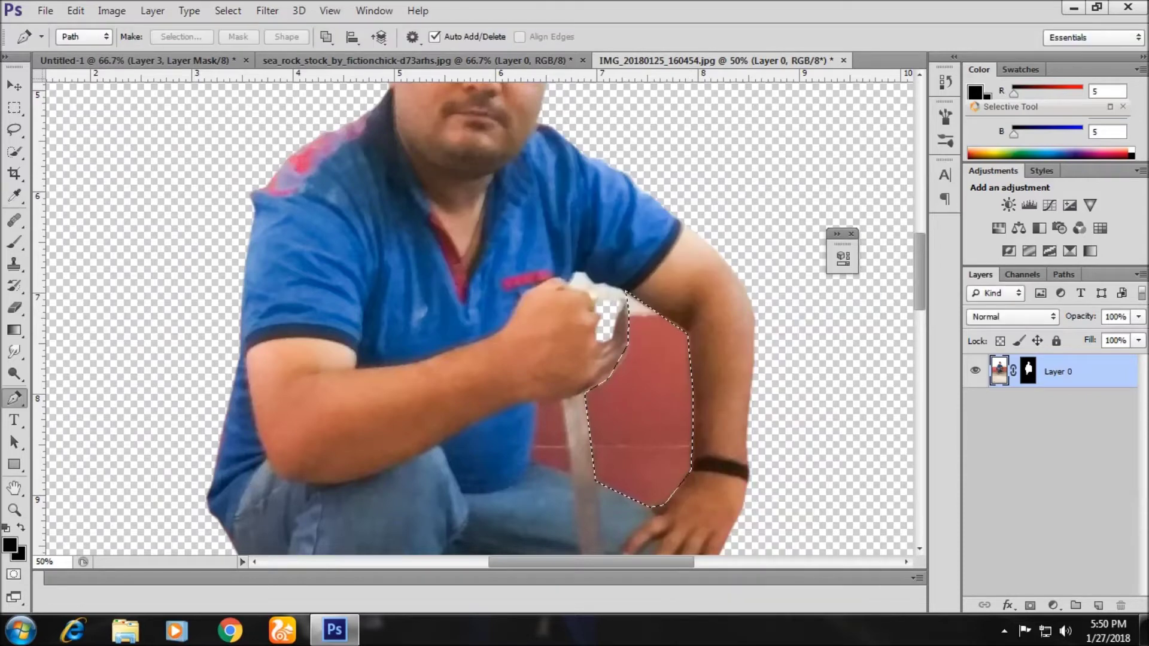
key(Delete)
click(537, 401)
click(558, 401)
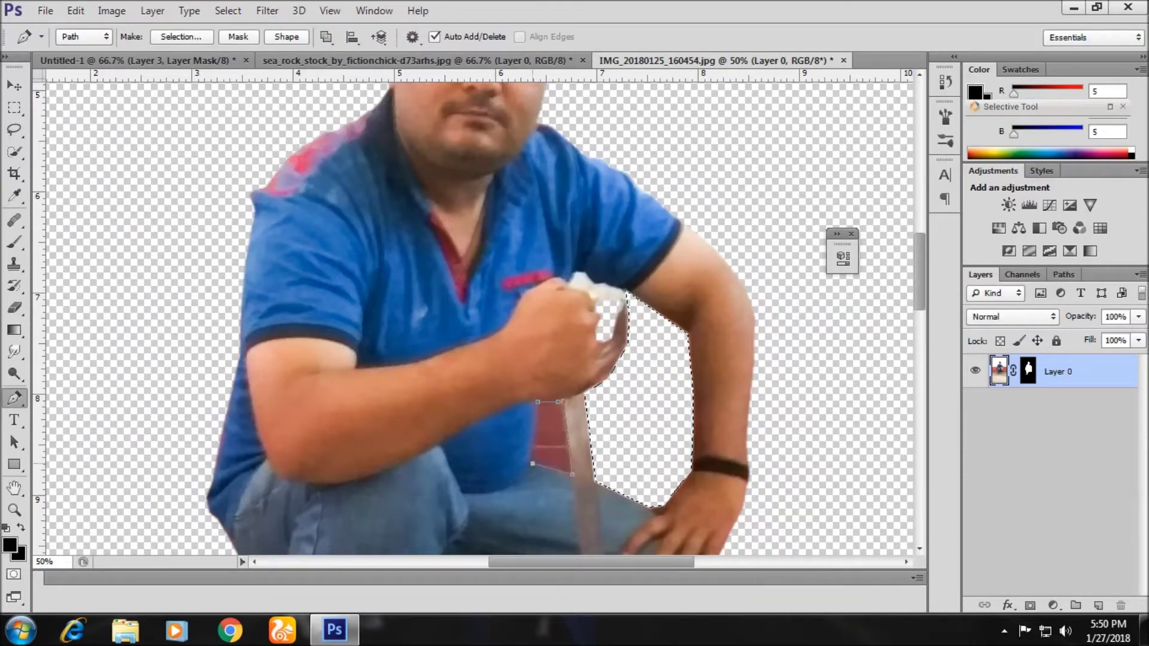
right_click(553, 437)
click(630, 437)
key(Return)
key(Delete)
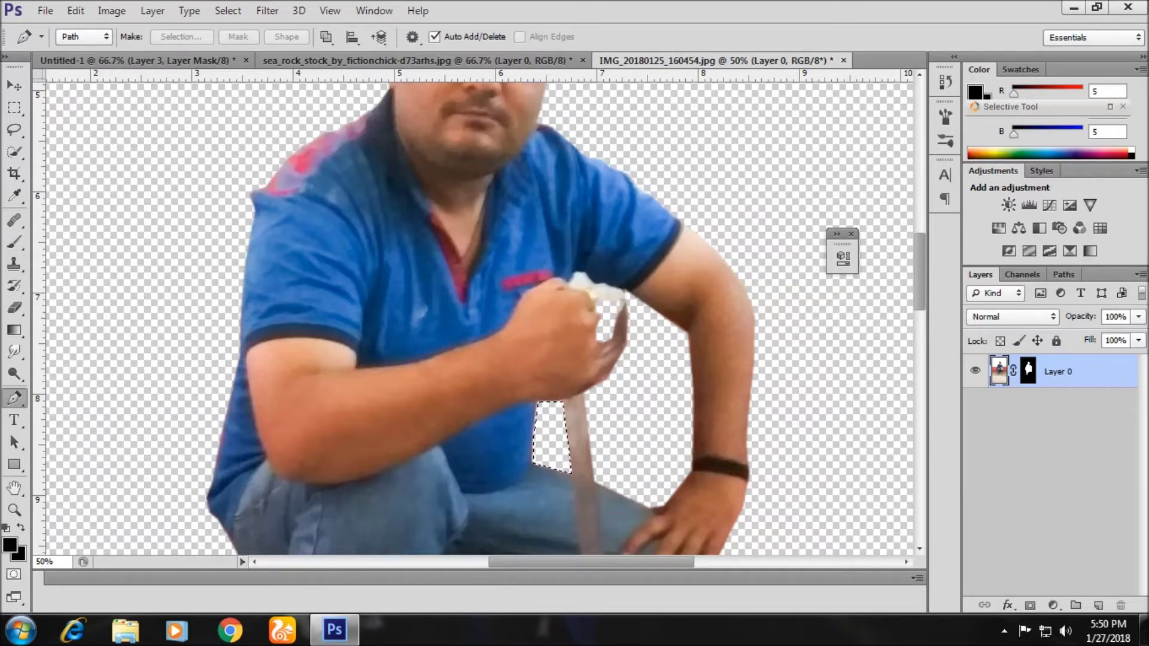
Disable and re-enable the layer mask to compare the cutout, then zoom out to fit
scroll(479, 317, down, 5)
scroll(479, 317, down, 5)
scroll(479, 318, up, 10)
right_click(1065, 371)
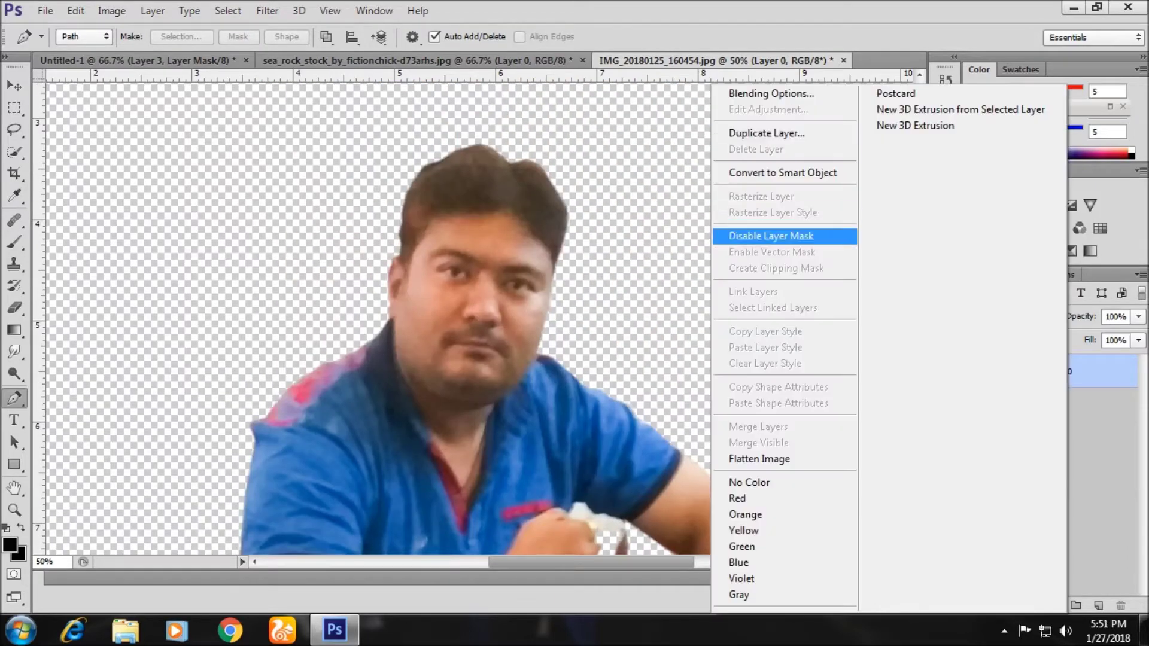
click(772, 236)
right_click(1029, 371)
click(1013, 390)
key(ctrl+0)
Save the cutout image, choosing its file format
click(45, 10)
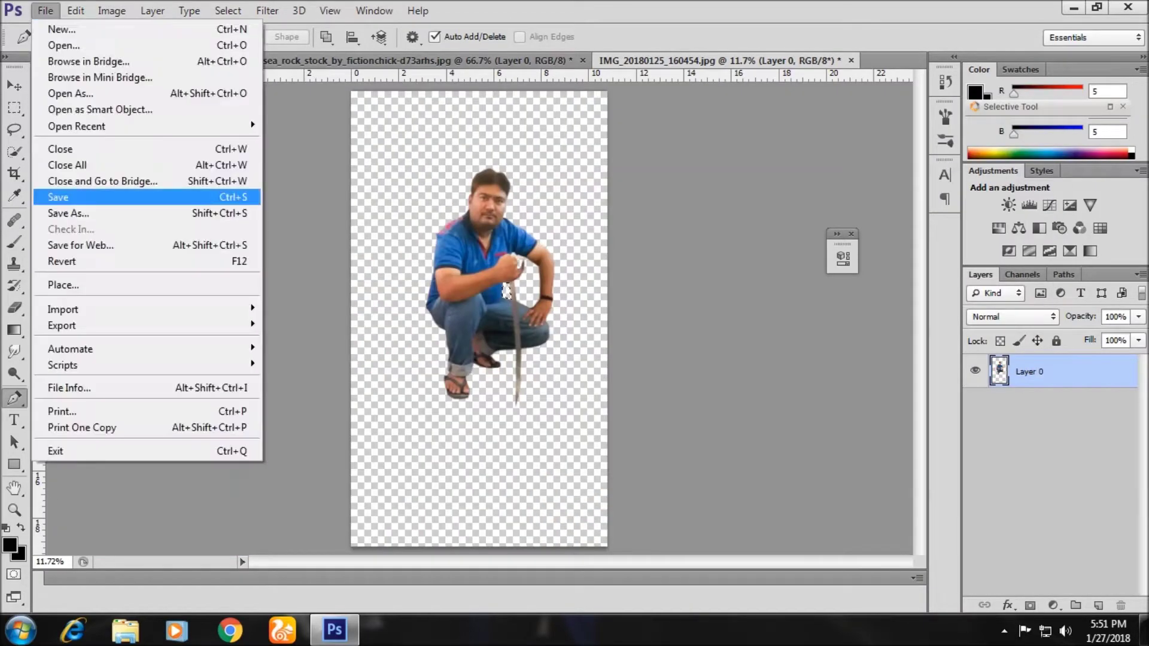
click(48, 188)
click(599, 404)
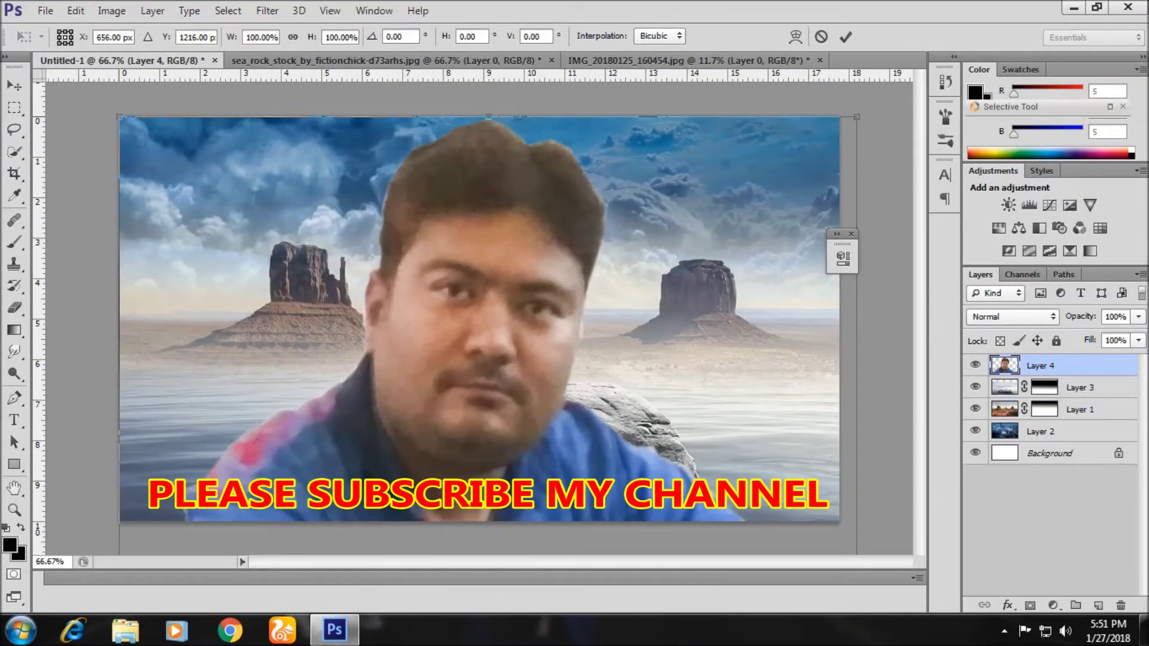
Scale the pasted man to about 23% and commit him crouching atop the rock in Untitled-1
drag(119, 117, 405, 216)
drag(473, 331, 482, 362)
drag(489, 303, 511, 261)
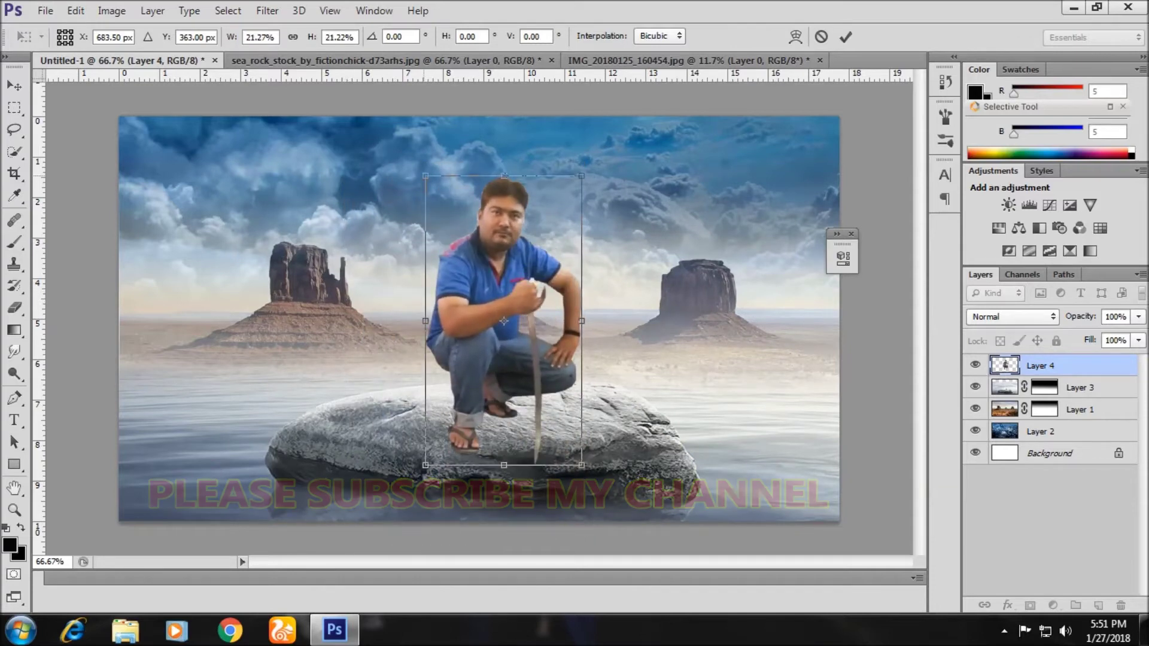
drag(425, 176, 417, 154)
drag(503, 247, 502, 239)
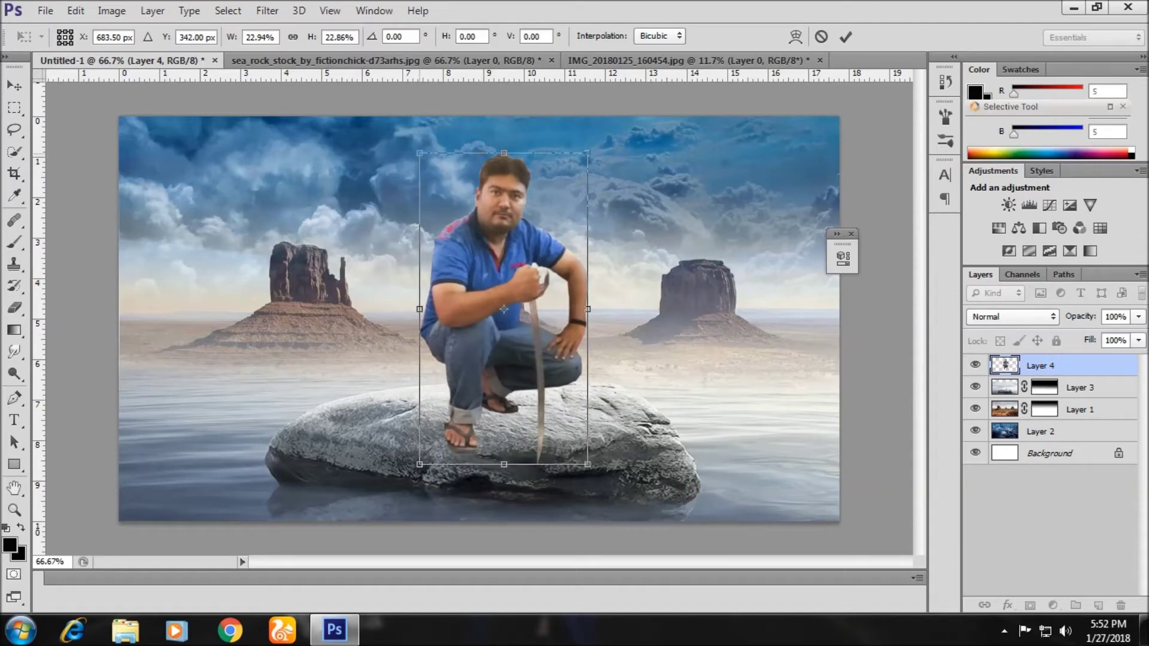
click(15, 85)
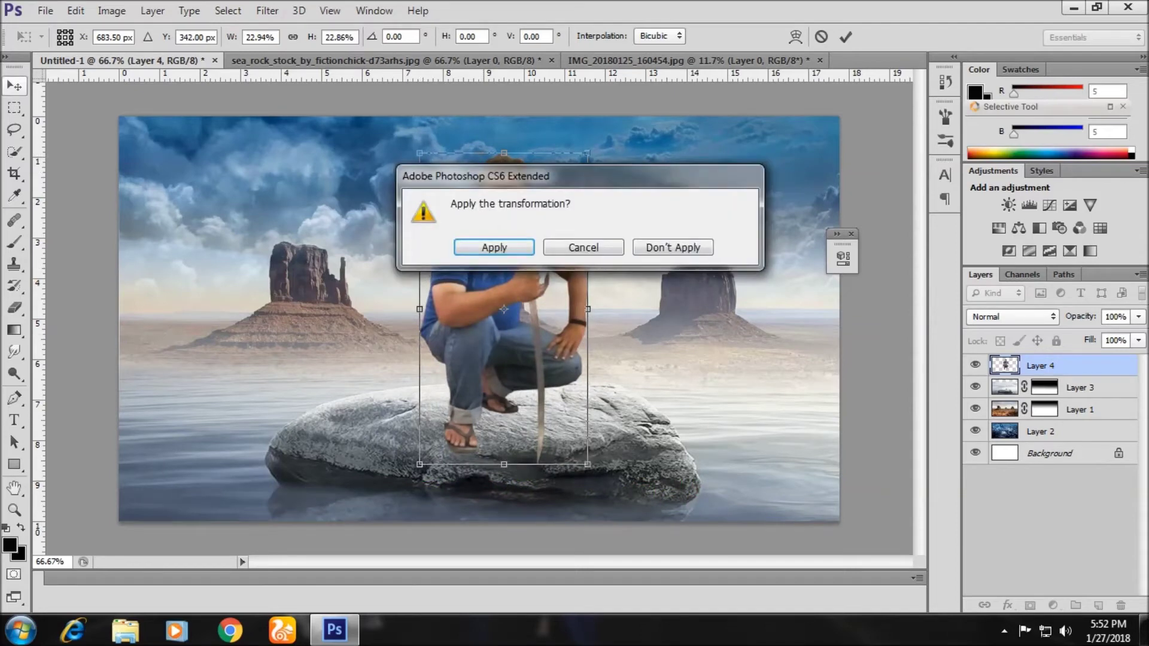
click(491, 246)
drag(542, 270, 542, 259)
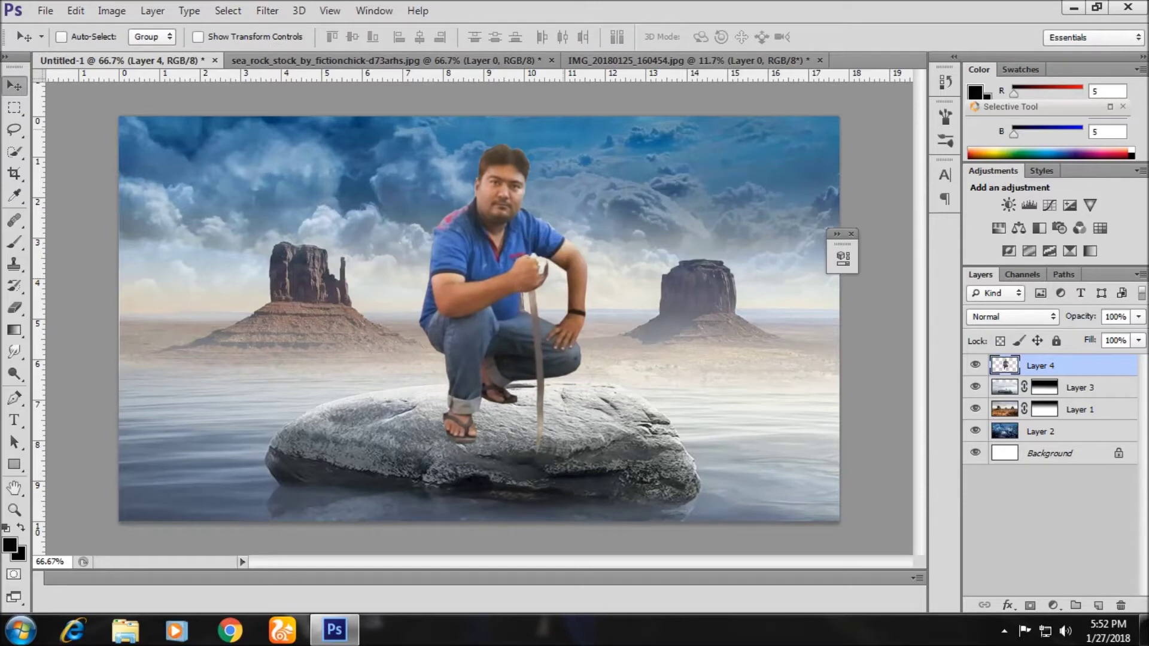
click(112, 10)
mouse_move(137, 52)
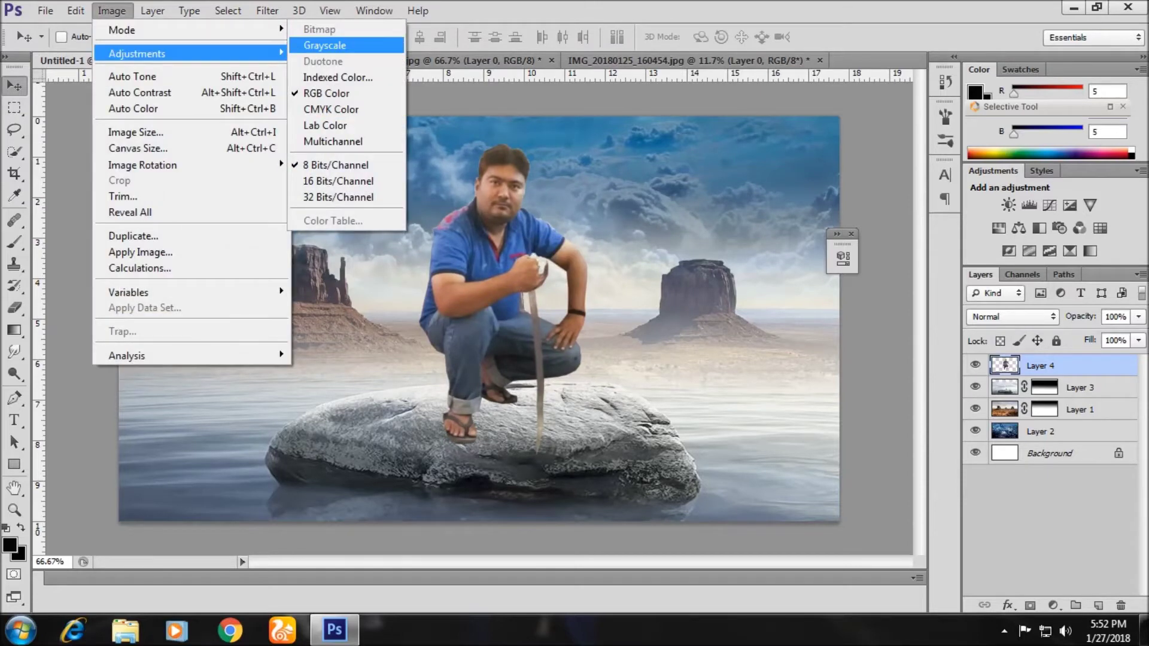
Apply Levels to the man with deeper shadows, brighter highlights and midtone 0.67
click(321, 69)
drag(830, 280, 846, 280)
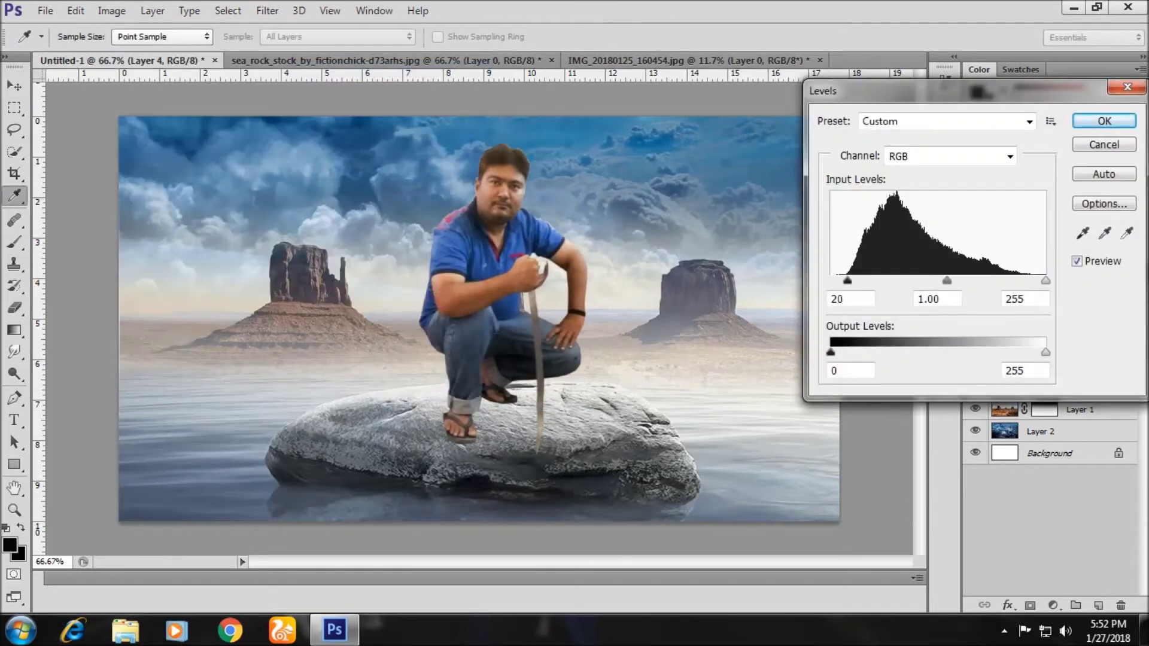
drag(1045, 280, 1021, 280)
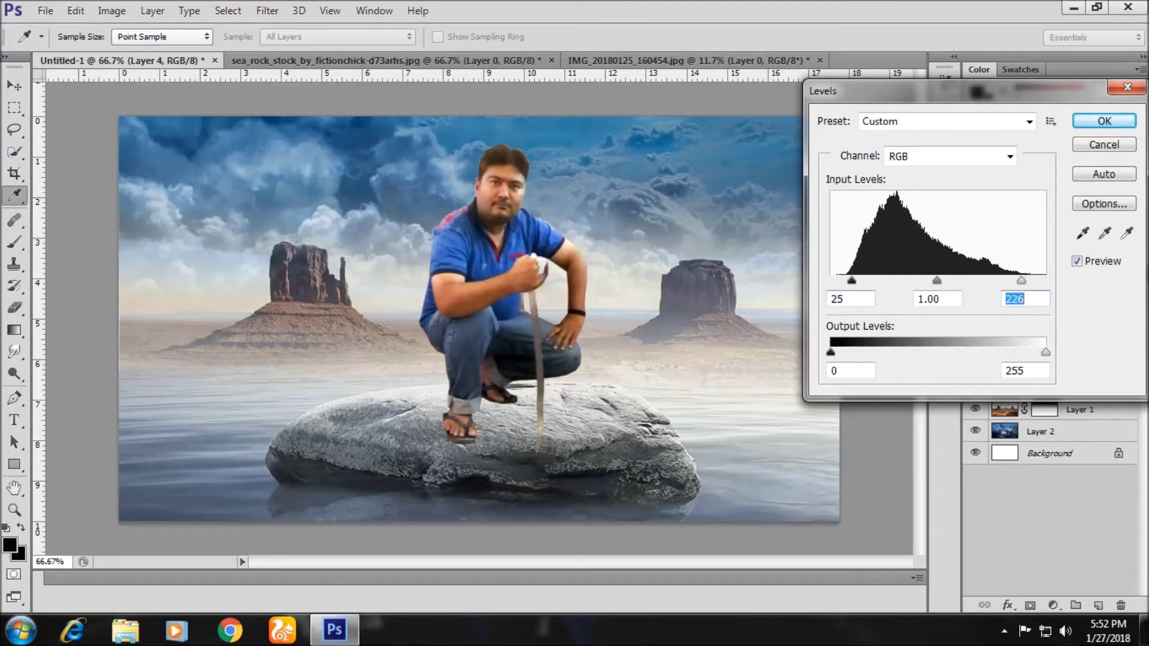
drag(937, 281, 941, 280)
key(shift+Tab)
text(0.67)
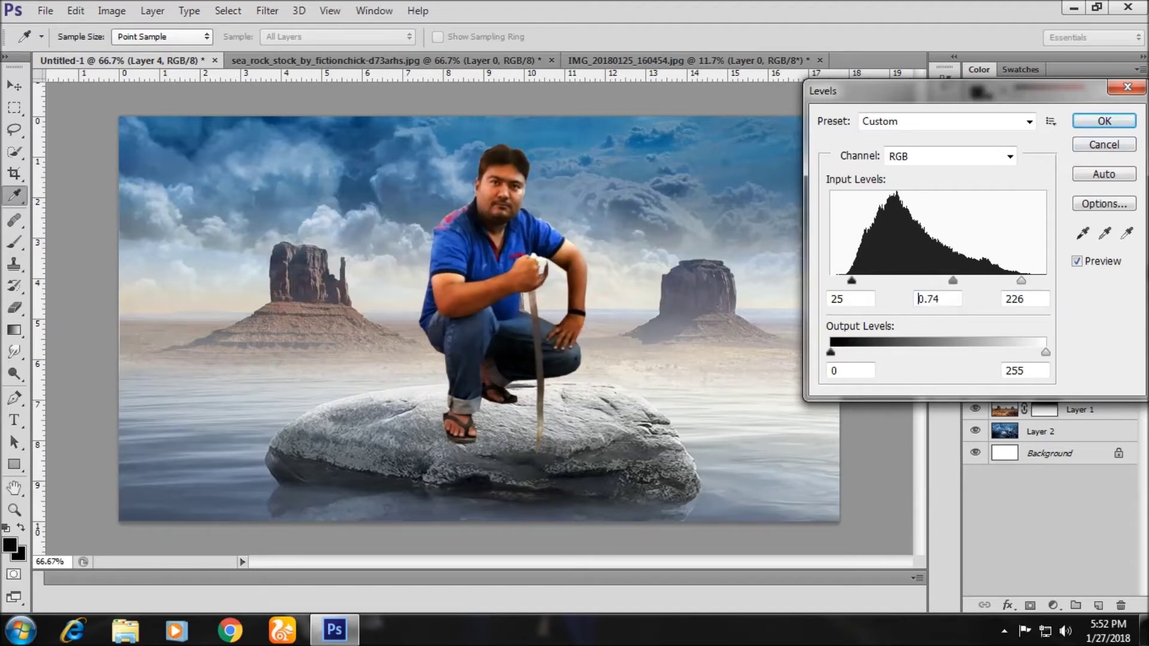
key(Return)
key(v)
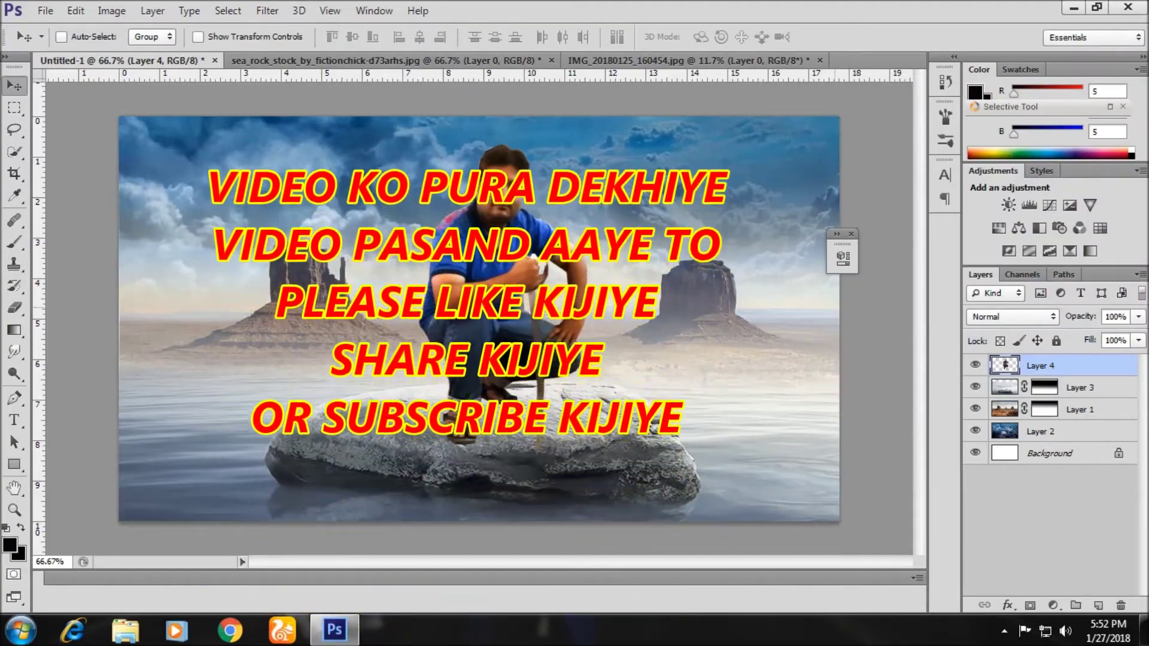
right_click(1075, 365)
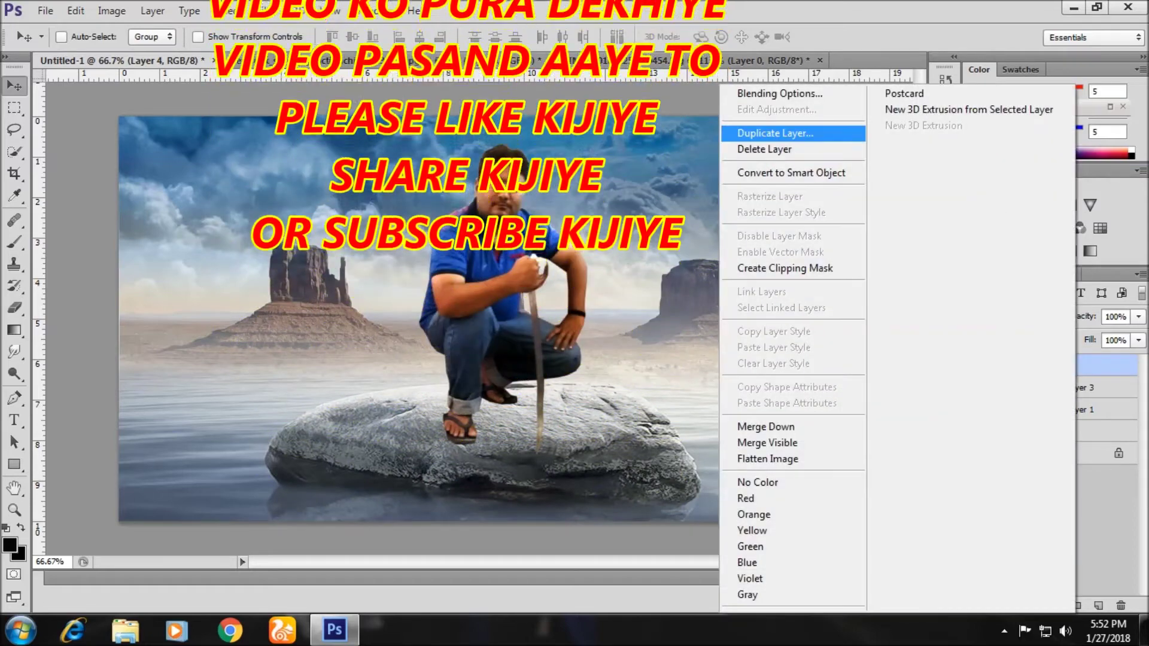
Duplicate the man's layer and turn Layer 4 into a solid black silhouette with Hue/Saturation
click(775, 133)
key(Return)
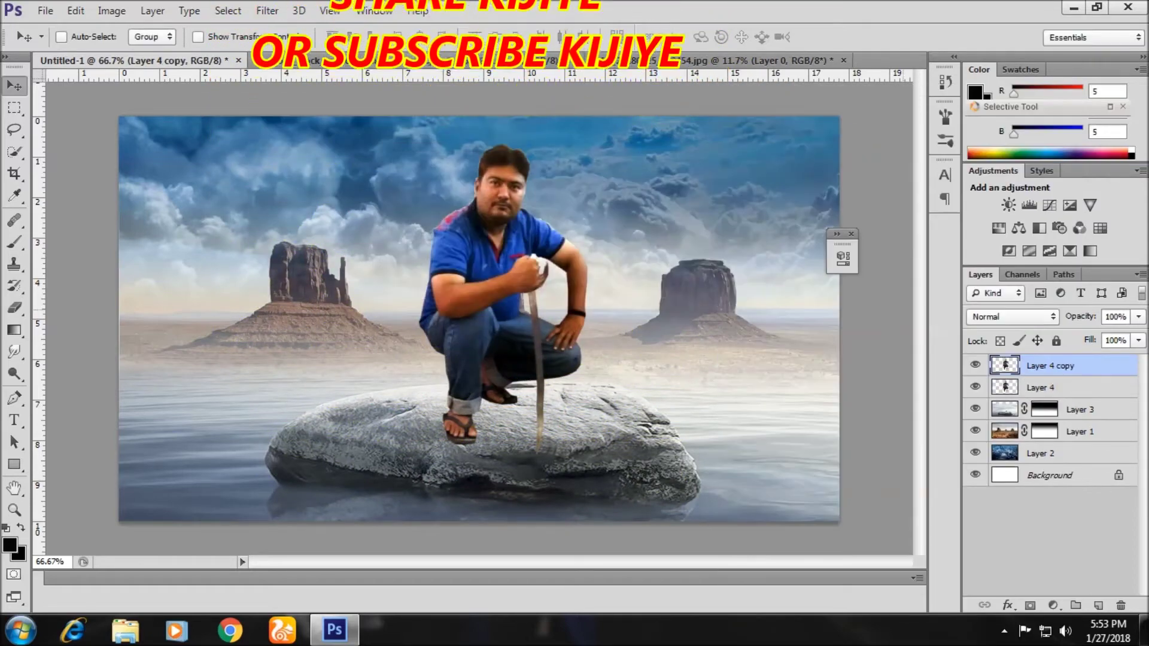
click(1040, 387)
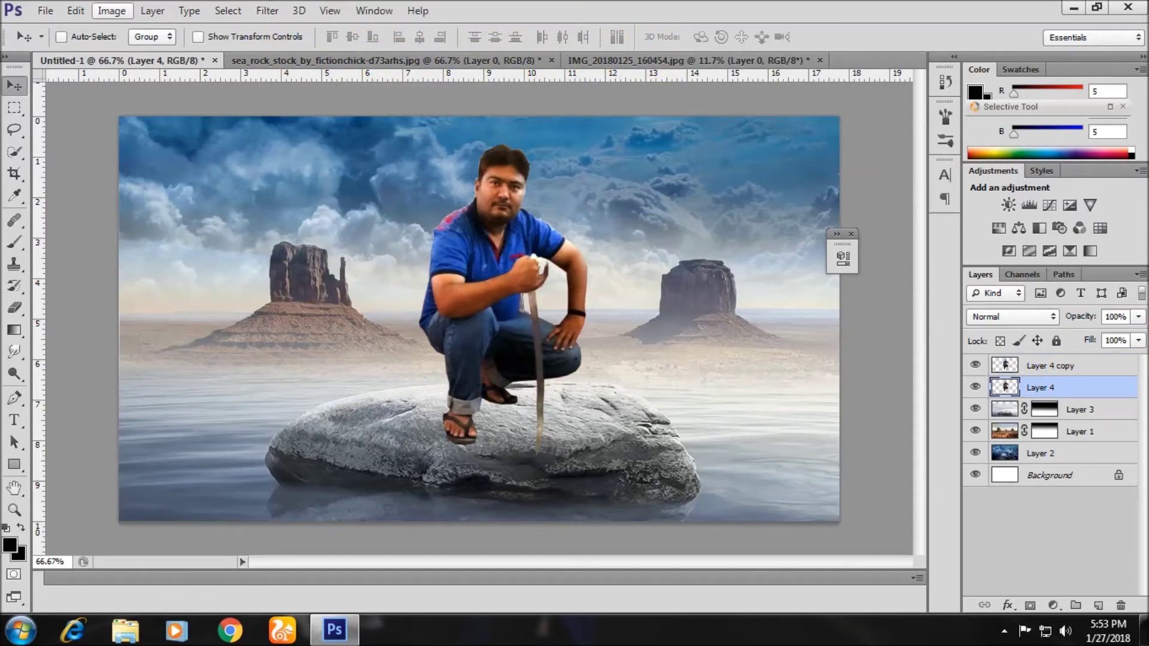
click(111, 11)
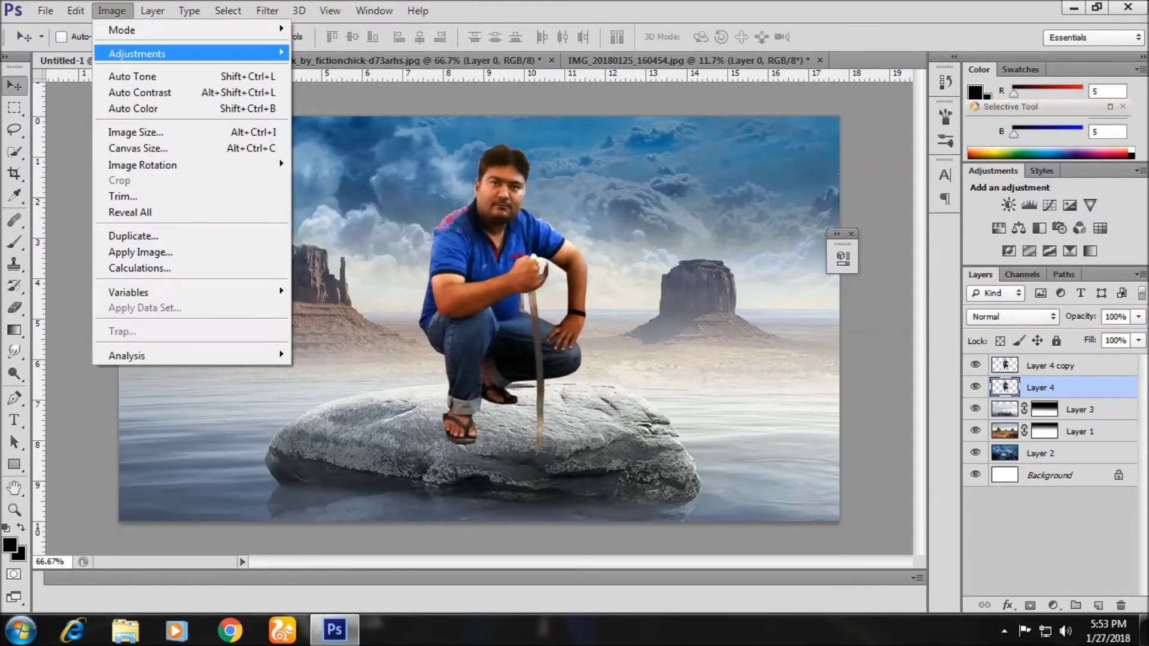
click(341, 140)
drag(706, 292, 624, 293)
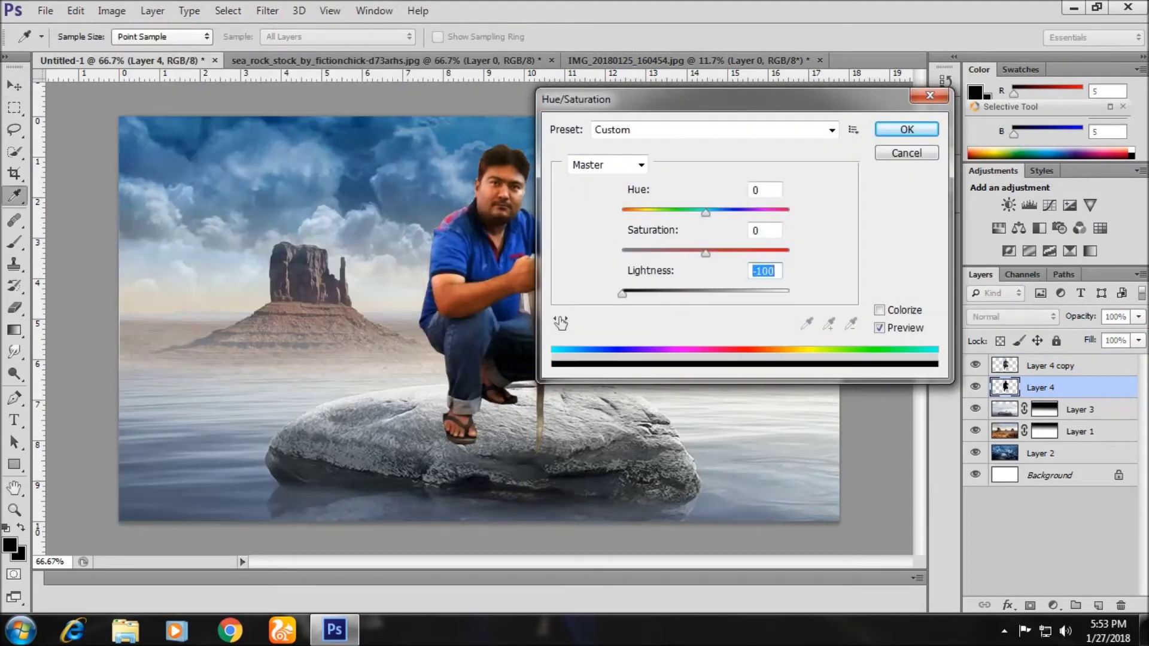
Flip the silhouette vertically and position it just beneath his feet as a reflection
click(76, 11)
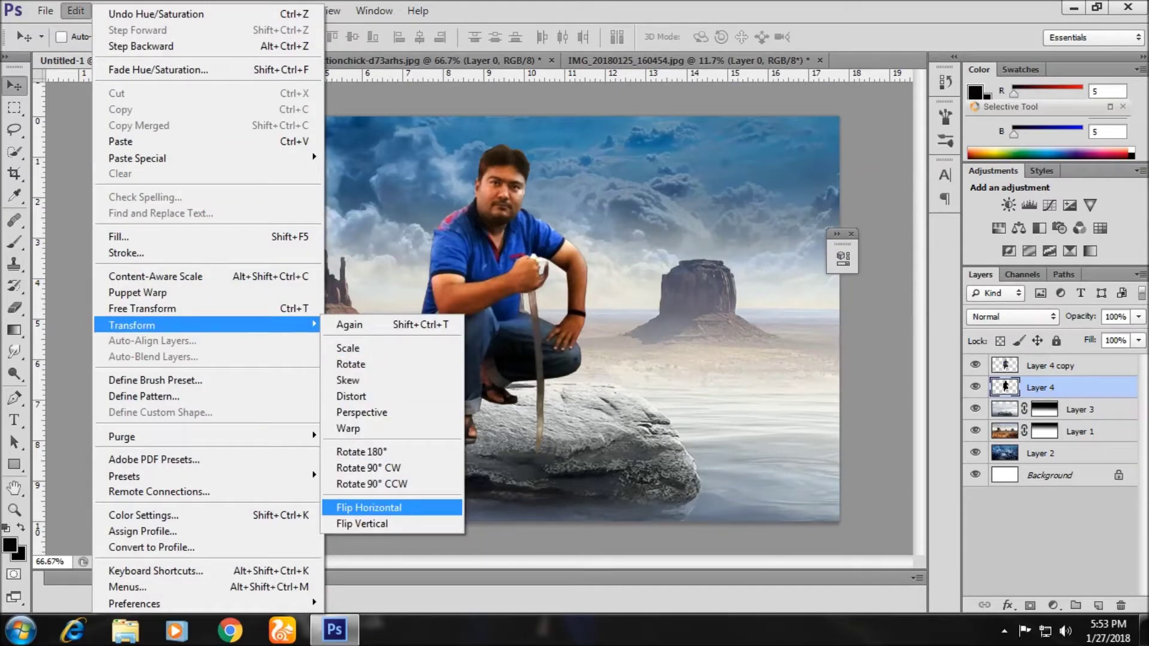
click(362, 524)
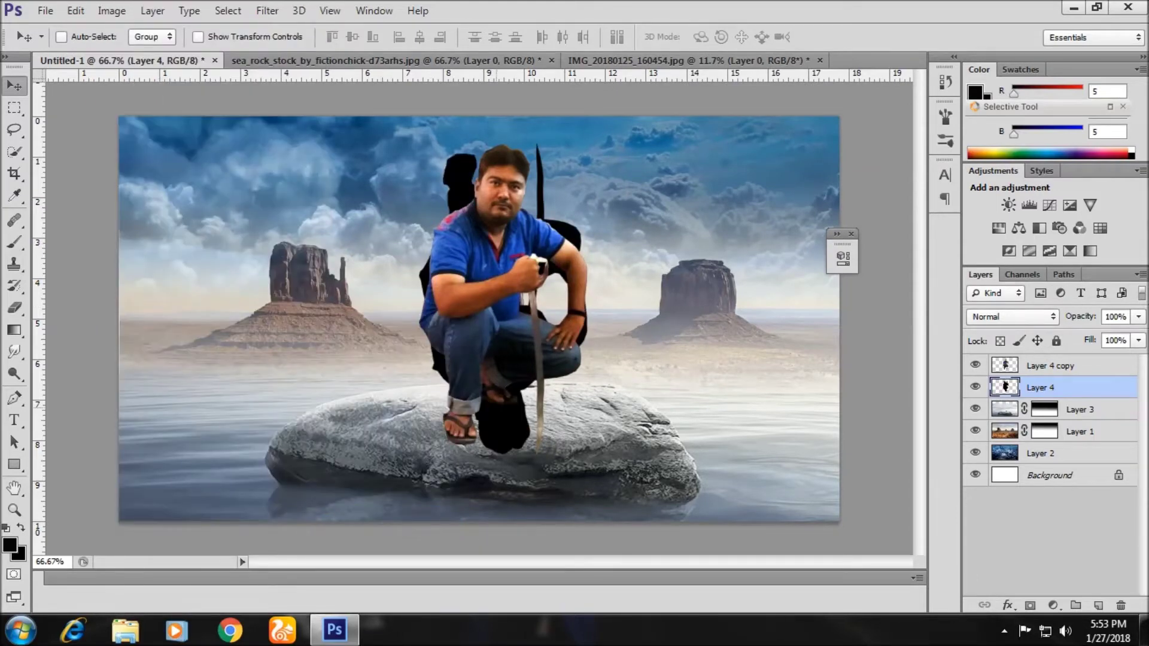
drag(503, 270, 506, 568)
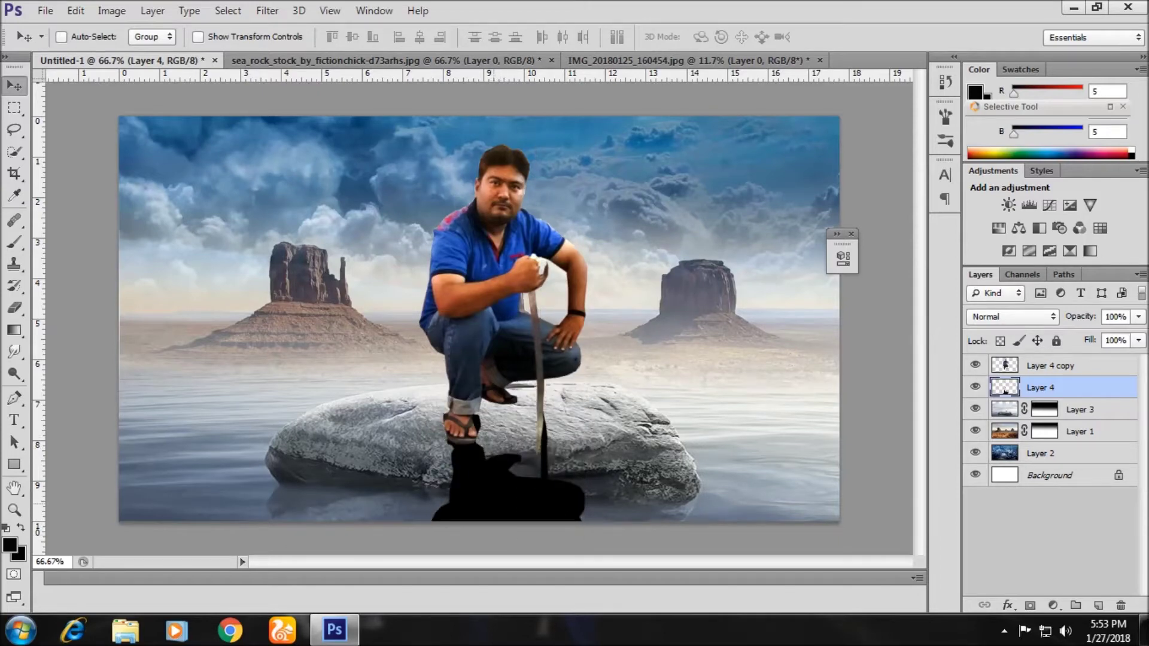
drag(506, 440, 505, 397)
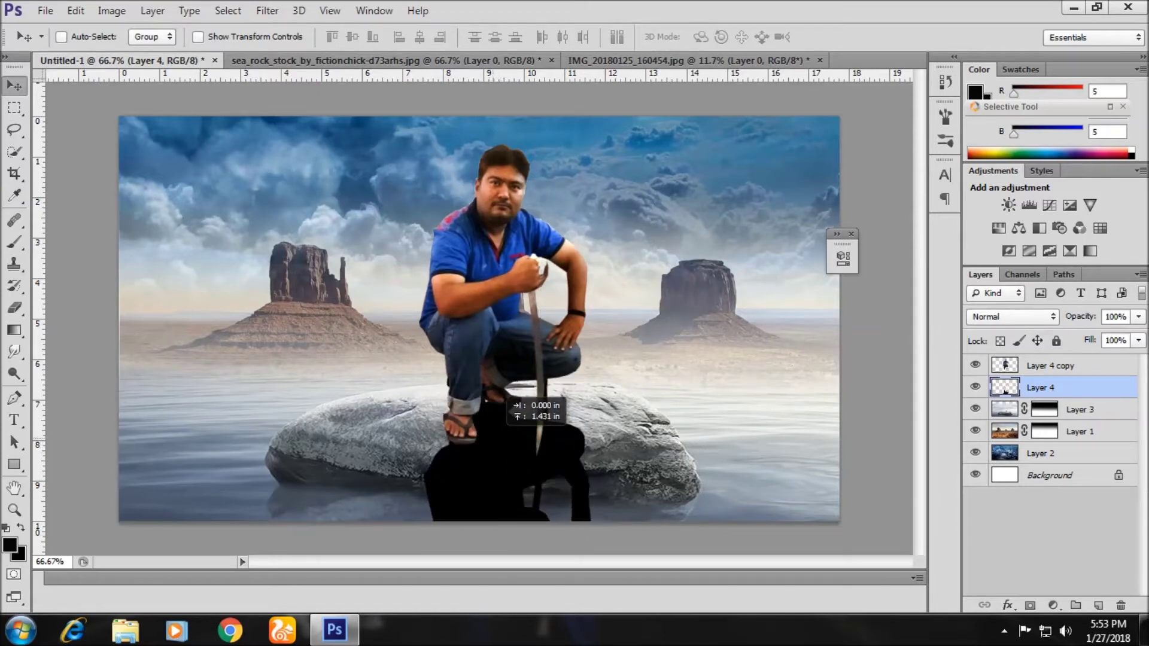
drag(506, 398, 506, 392)
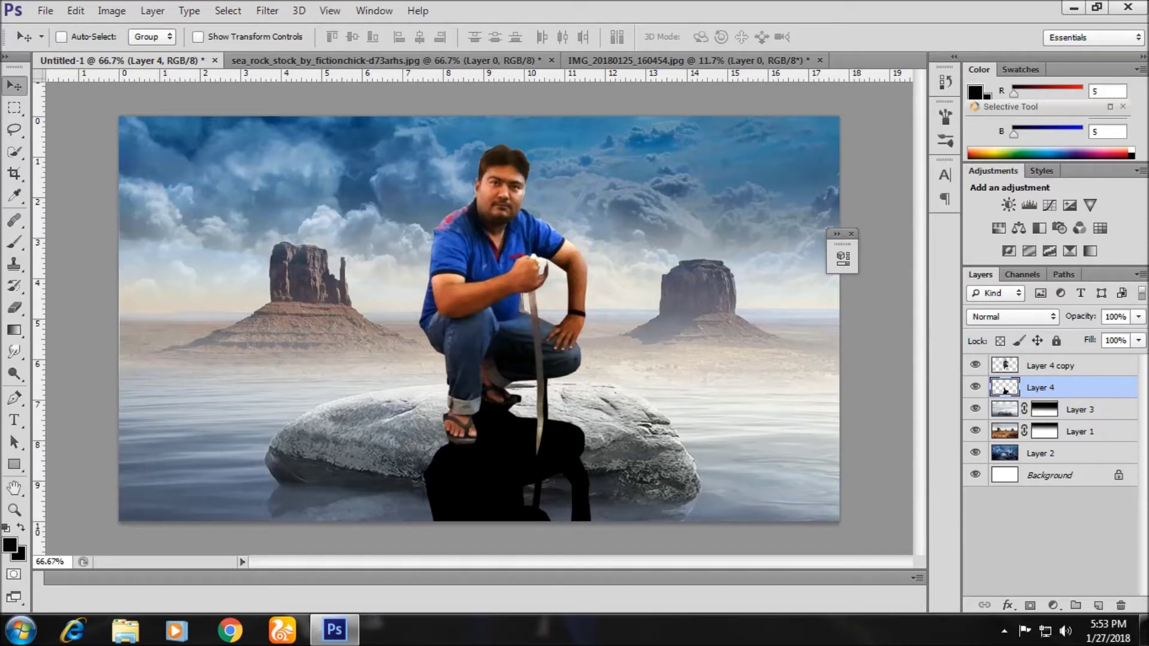
Try Multiply and Screen, then set the reflection to Normal blending with lowered opacity
click(1012, 316)
click(993, 61)
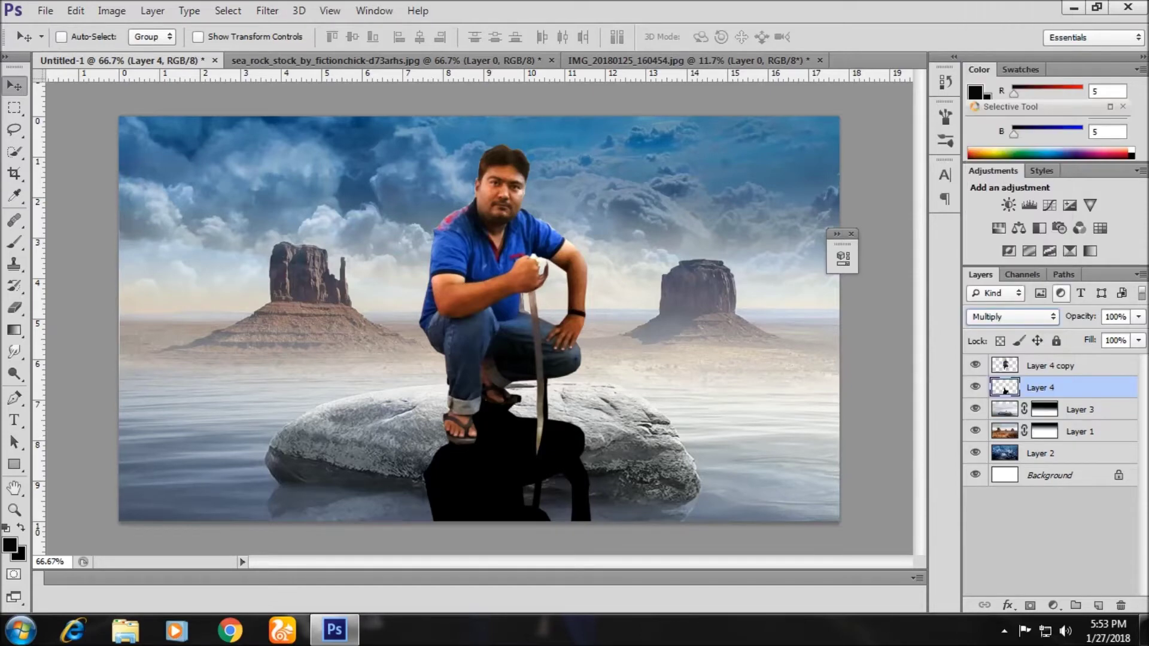
click(1011, 316)
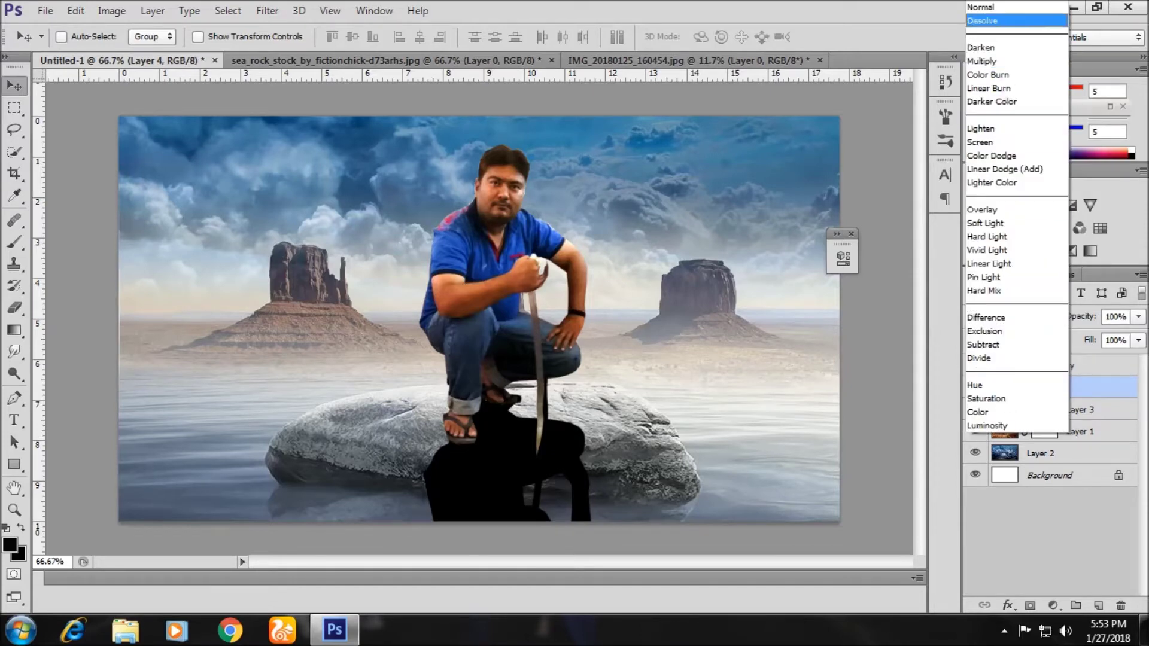
click(982, 141)
click(1011, 317)
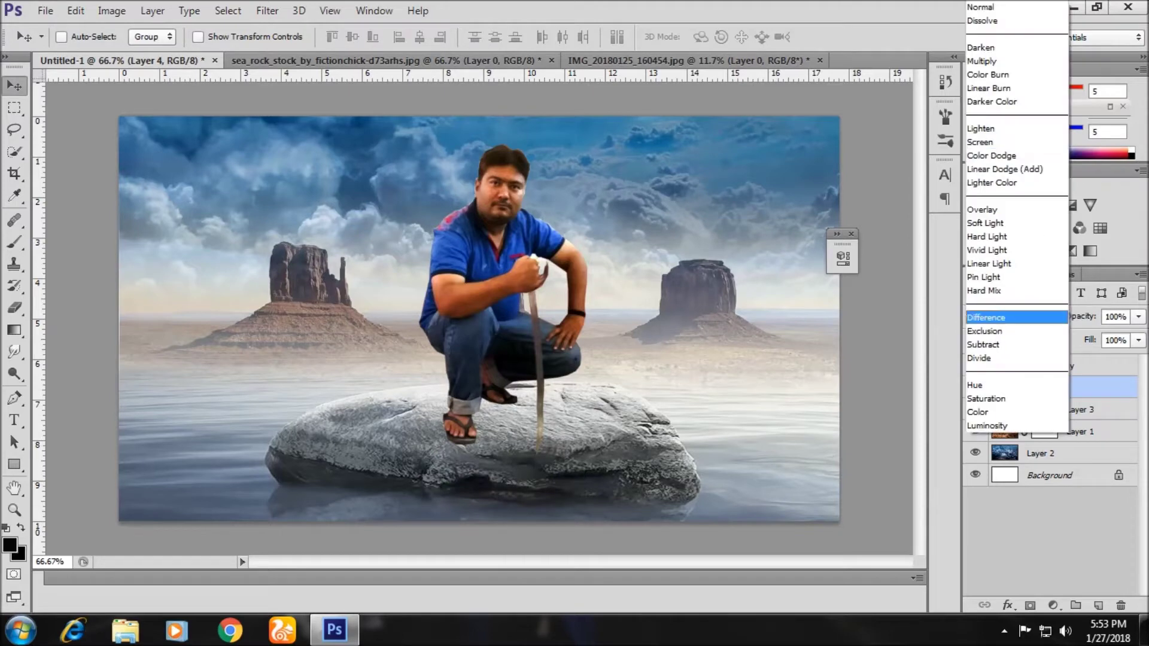
click(987, 8)
click(1138, 316)
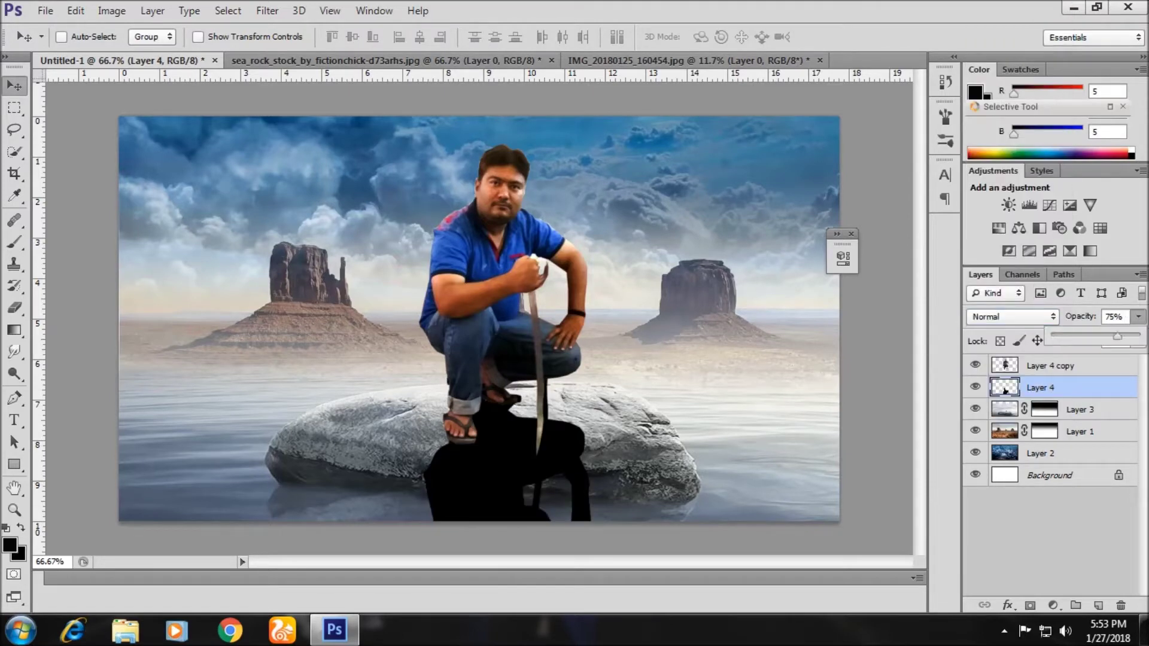
drag(1136, 336, 1080, 336)
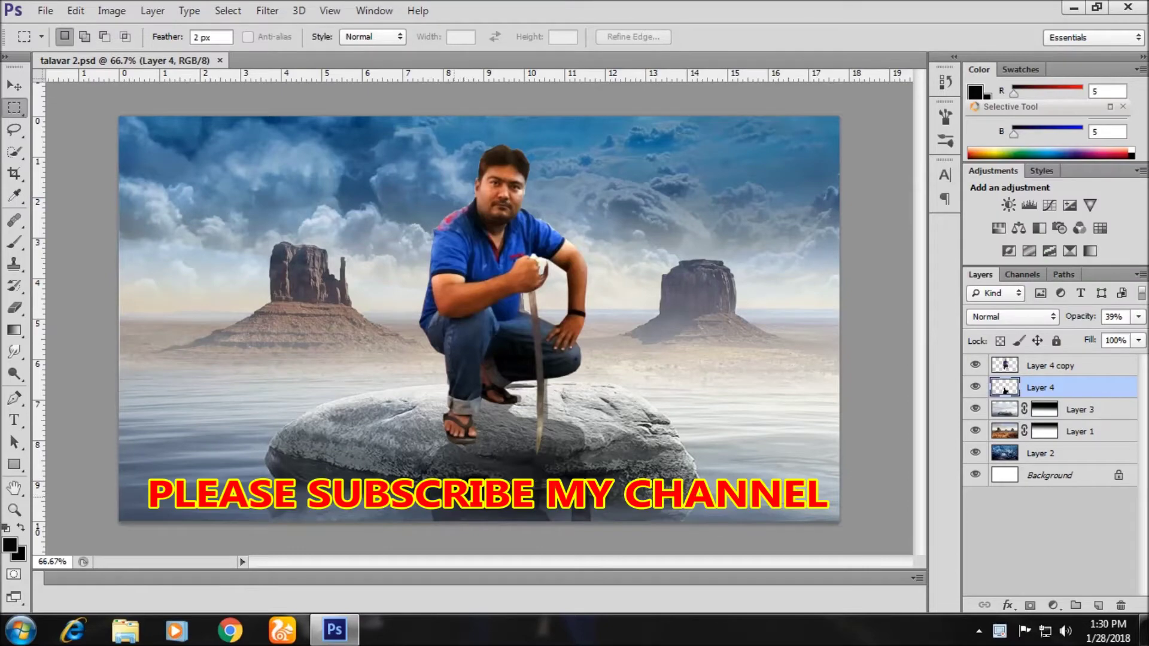
Open 10-fish-png-image from folder 27 and drag it into talavar 2.psd
click(45, 10)
click(57, 37)
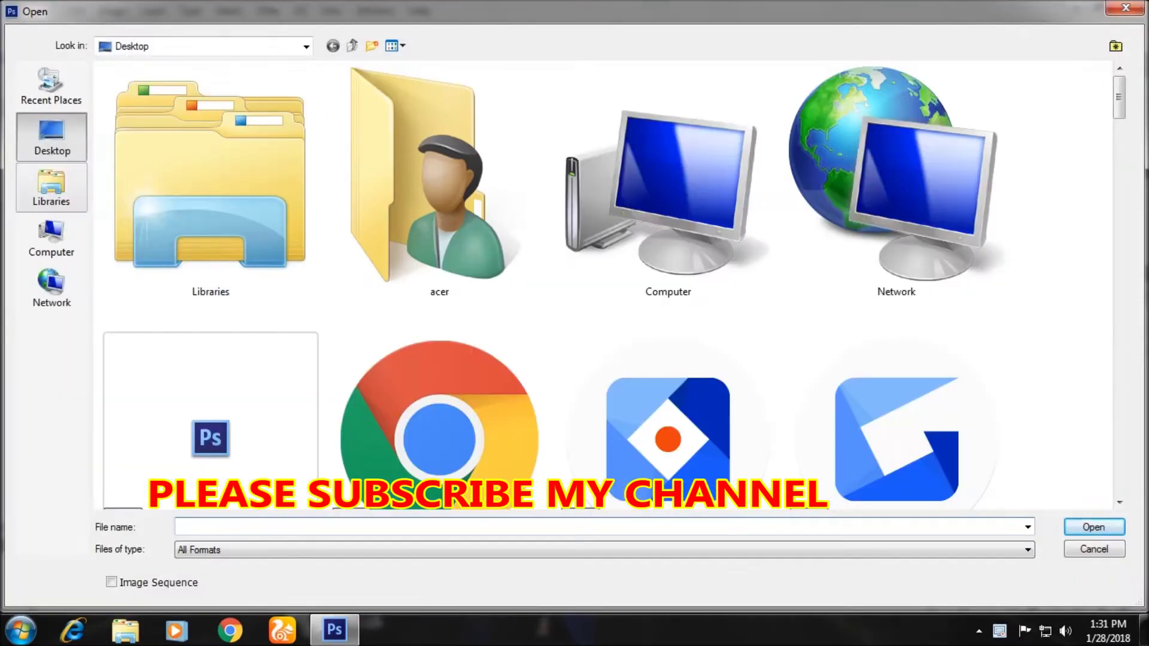
scroll(598, 281, down, 2)
scroll(598, 282, down, 5)
double_click(667, 168)
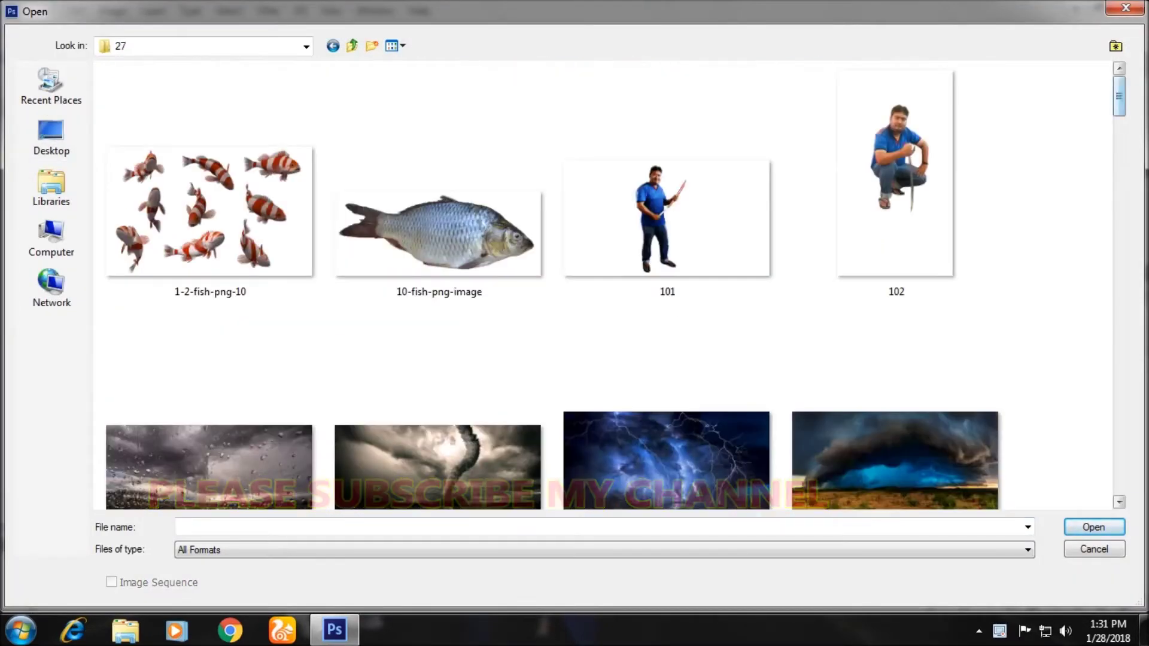
scroll(439, 161, down, 2)
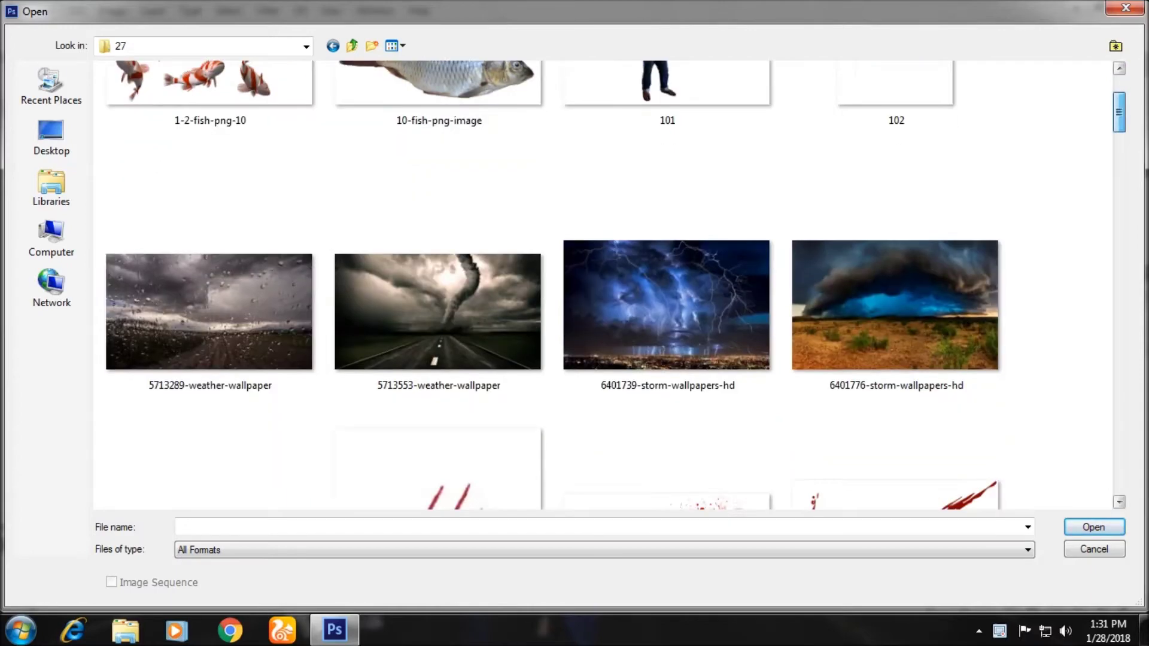
scroll(440, 162, up, 2)
click(440, 156)
key(Return)
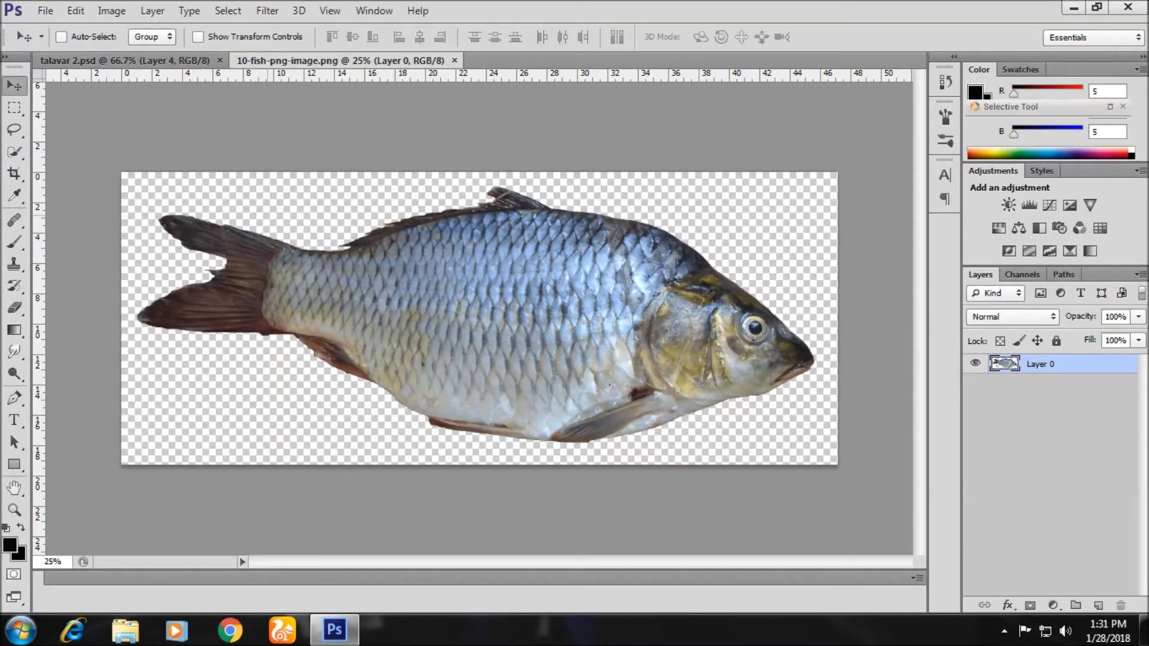
mouse_move(479, 317)
mouse_down()
mouse_move(263, 287)
mouse_move(308, 233)
mouse_up()
Scale the fish to about 10%, tilt it slightly, and set it in the lower-left water
key(ctrl+t)
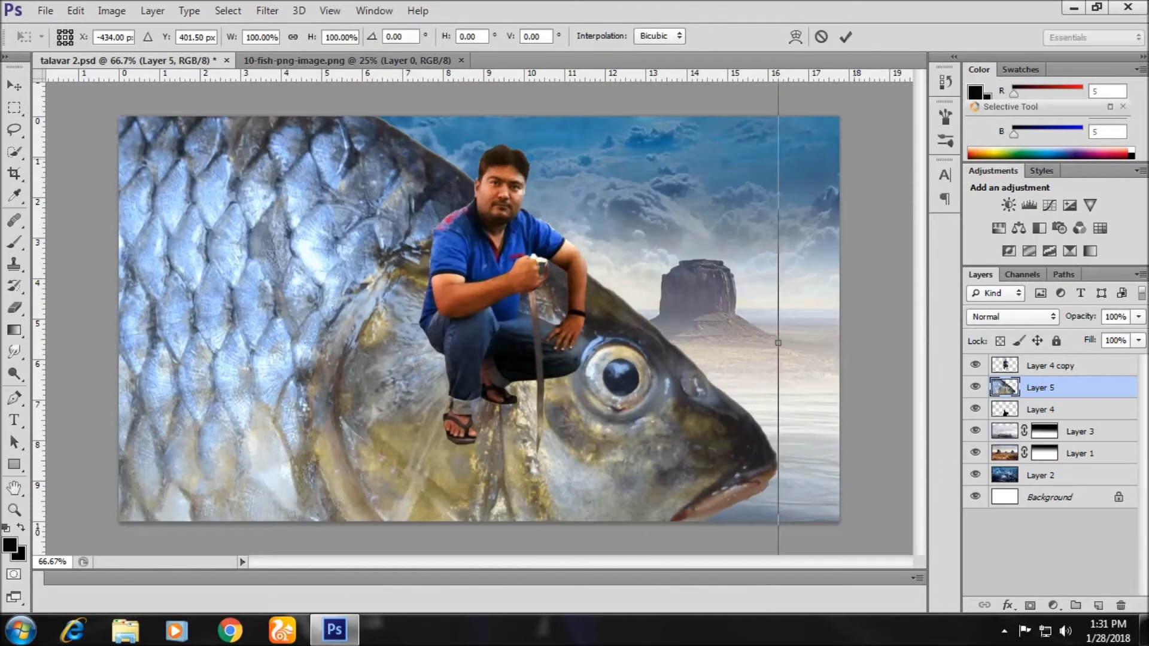
drag(419, 359, 395, 270)
mouse_move(751, 438)
mouse_down()
mouse_move(256, 219)
mouse_move(667, 380)
mouse_move(370, 264)
mouse_up()
drag(332, 414, 252, 450)
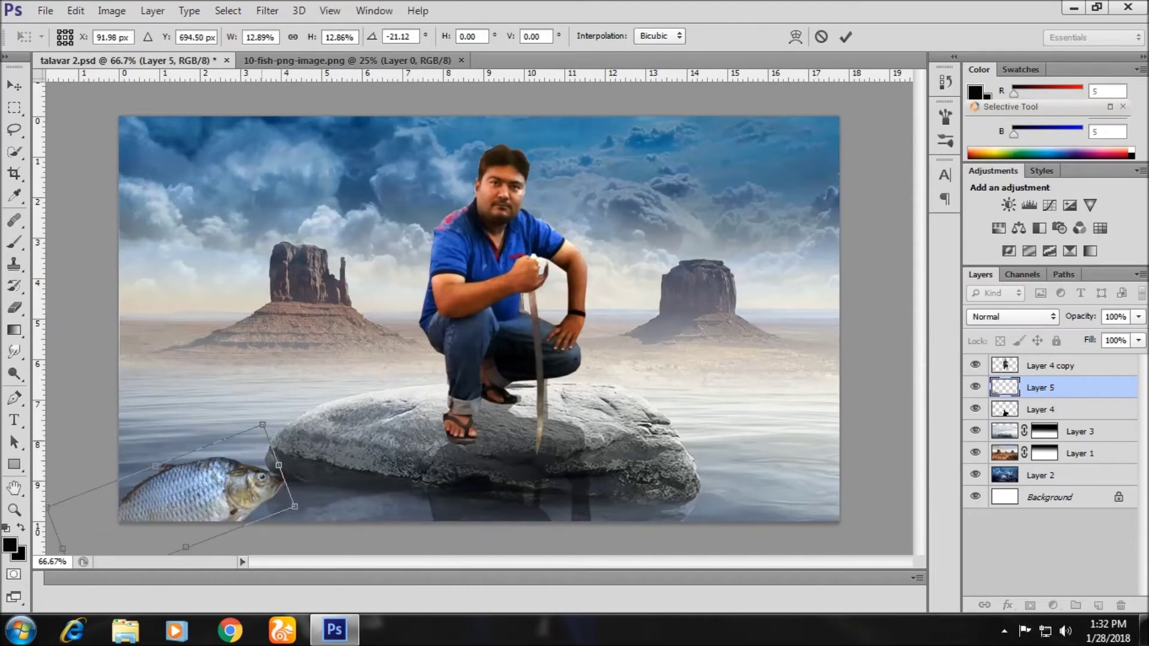
drag(228, 473, 252, 458)
mouse_move(299, 419)
mouse_down()
mouse_move(302, 402)
mouse_move(317, 431)
mouse_up()
drag(251, 473, 281, 475)
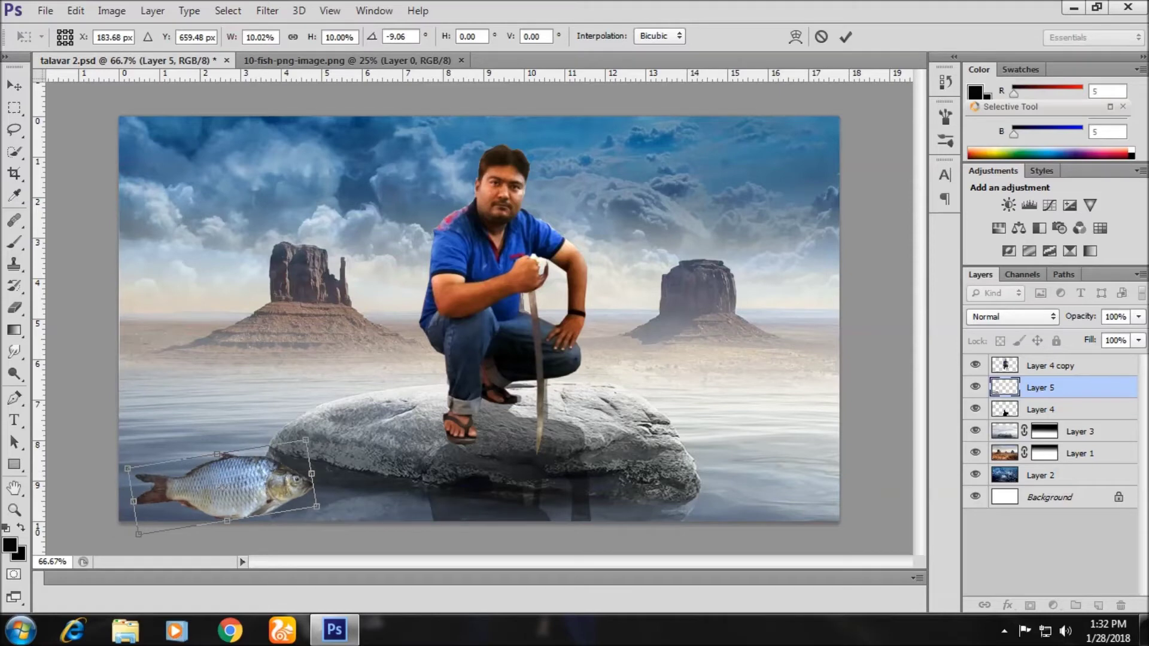
key(Return)
click(1030, 605)
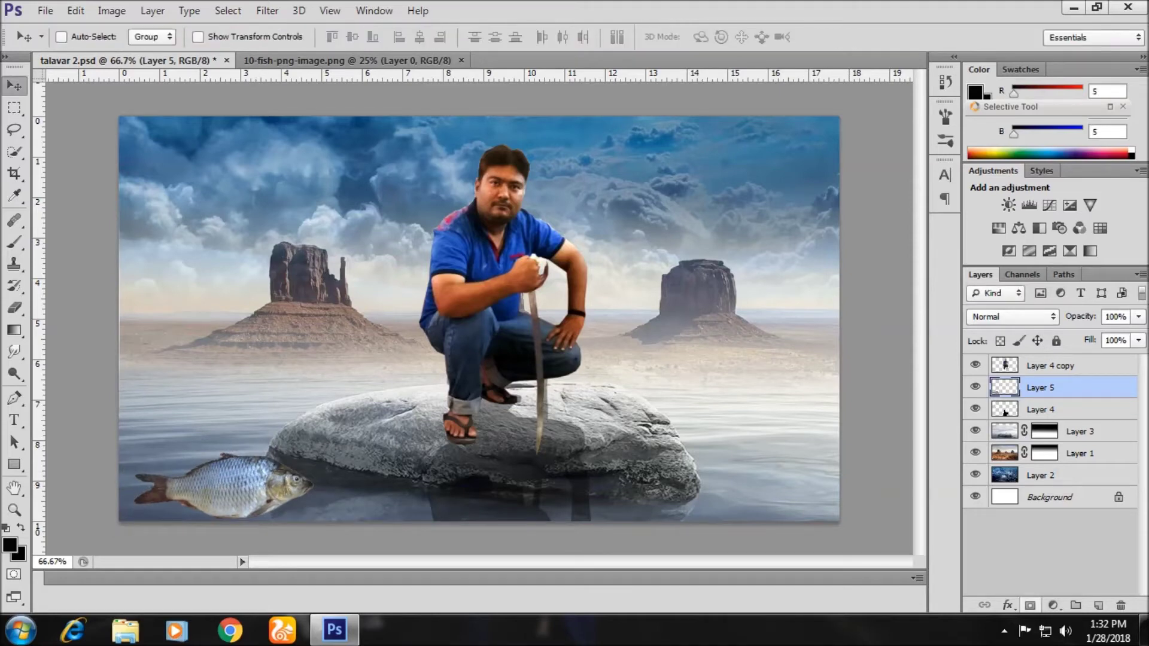
Hide the fish's upper part with an inverted mask and gradient so it looks half-submerged
key(g)
key(ctrl+i)
drag(239, 460, 239, 436)
key(v)
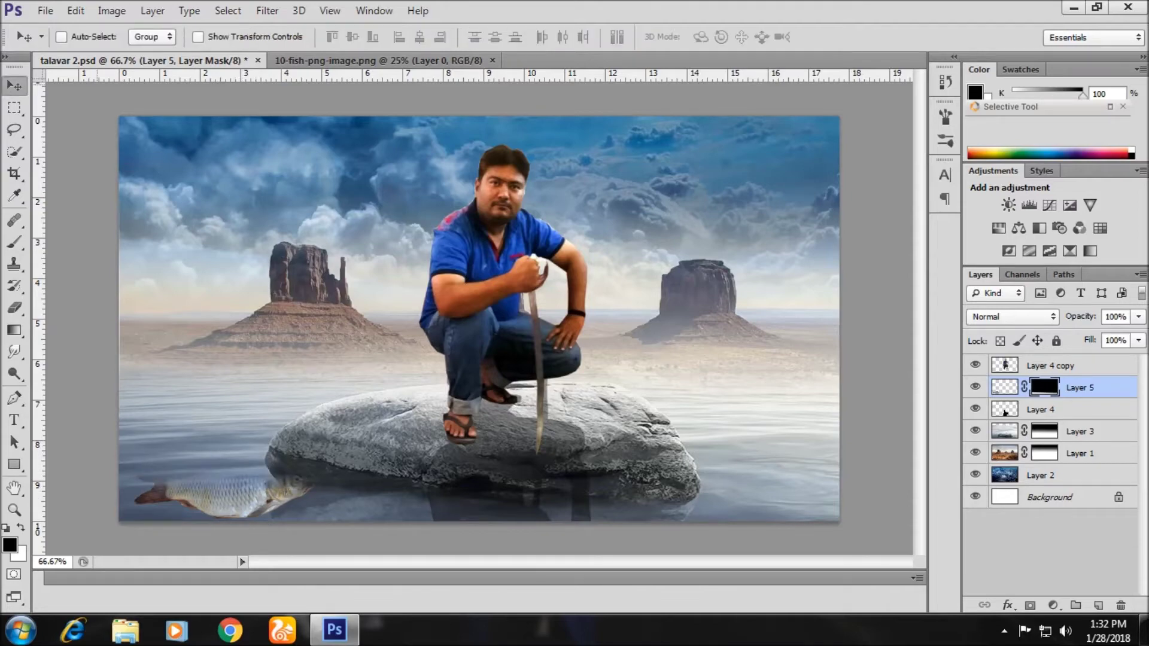
Flip the fish horizontally and vertically and move it to the right of the rock
click(75, 10)
click(371, 508)
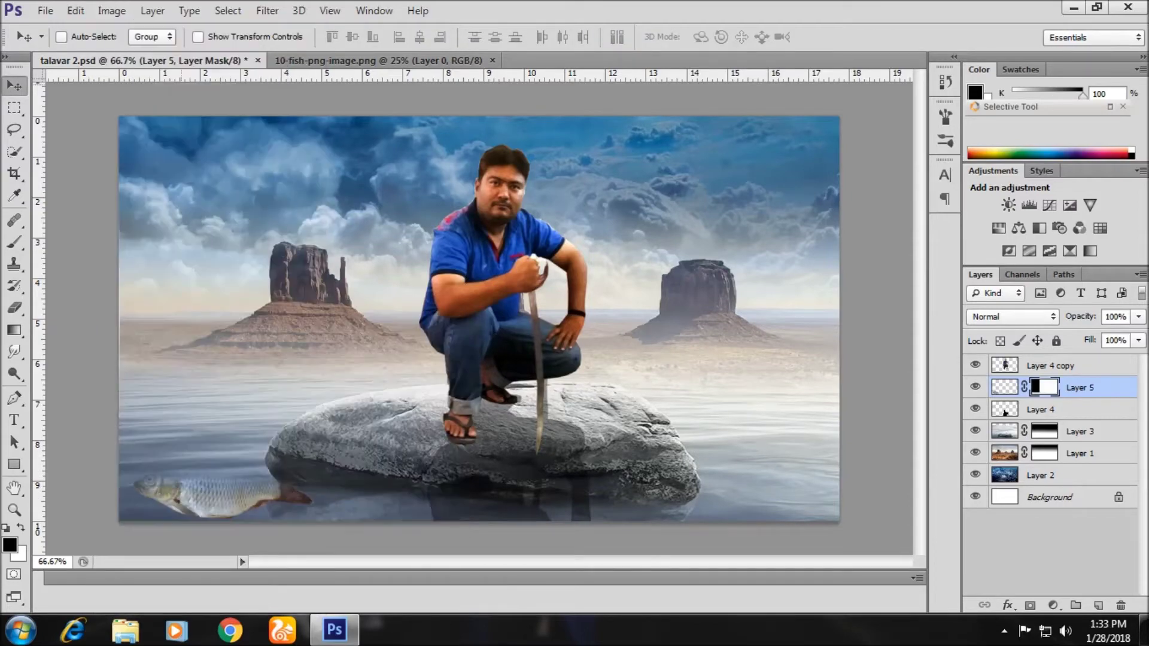
click(75, 10)
click(371, 522)
mouse_move(247, 432)
mouse_down()
mouse_move(269, 446)
mouse_move(762, 446)
mouse_up()
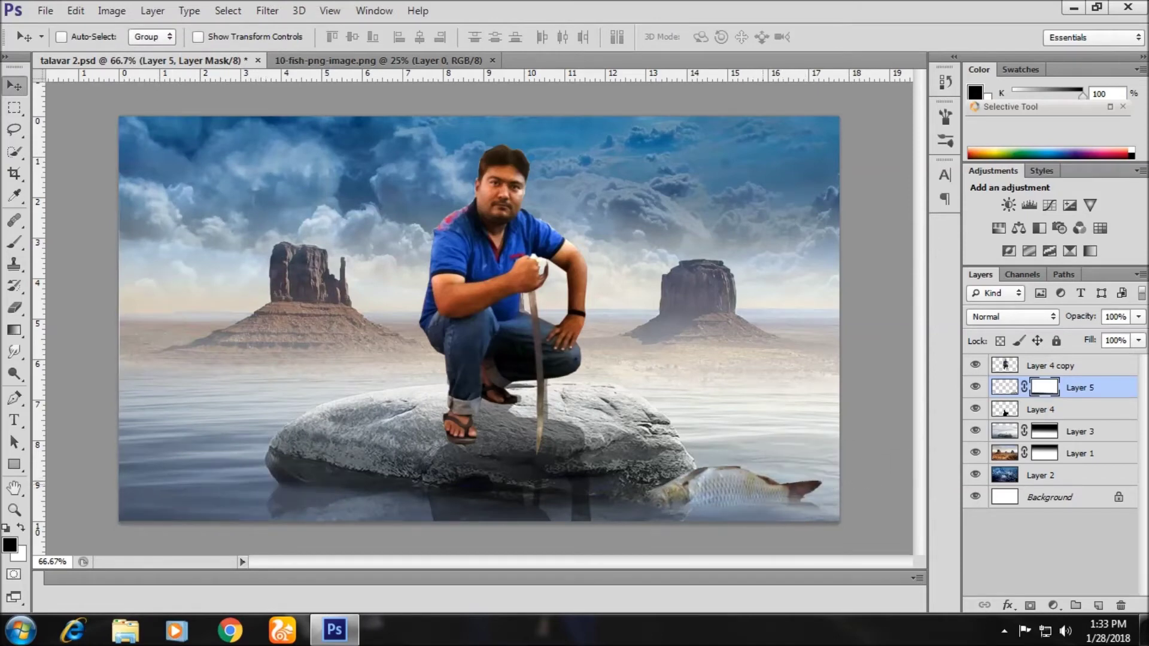
Scale the fish to about 68% and tilt it slightly down-right in the water
key(ctrl+t)
drag(821, 468, 778, 477)
drag(539, 499, 769, 509)
drag(835, 527, 826, 520)
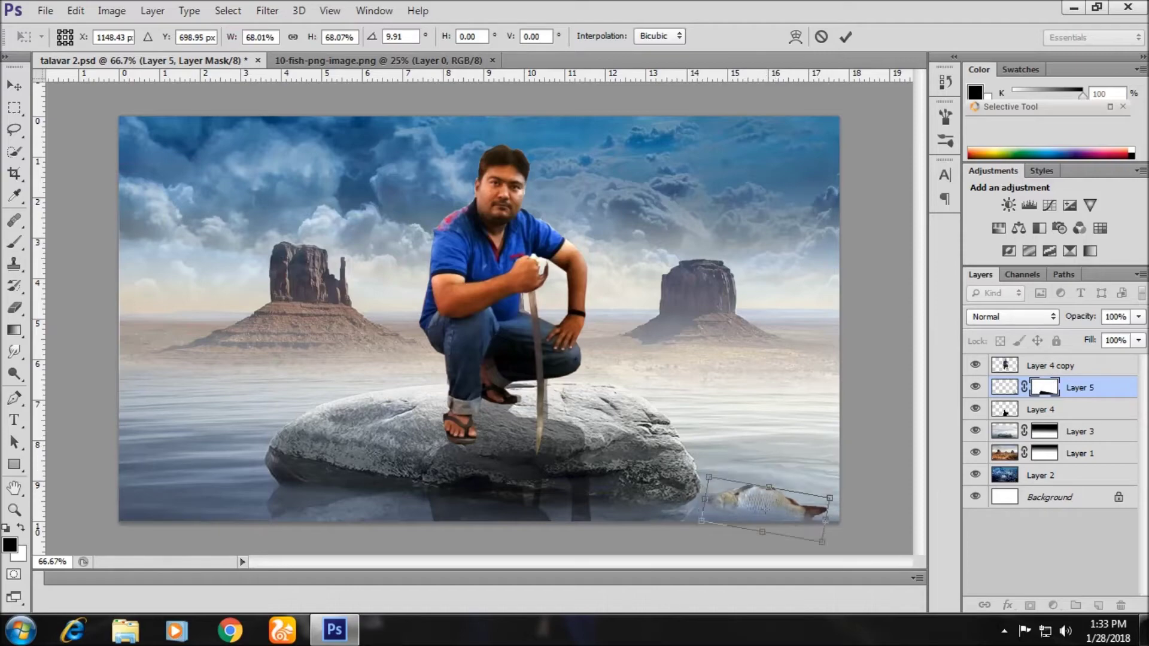
key(Return)
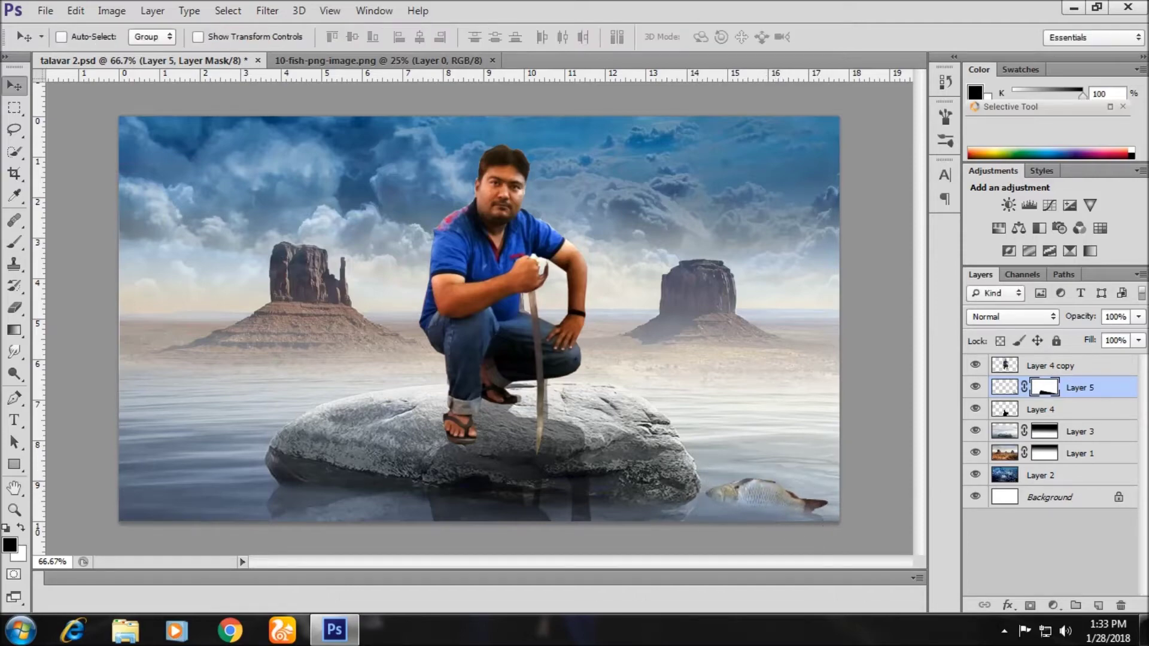
right_click(1078, 388)
Duplicate the fish to the lower left and flip the copy horizontally
click(801, 128)
click(722, 188)
drag(766, 491, 203, 491)
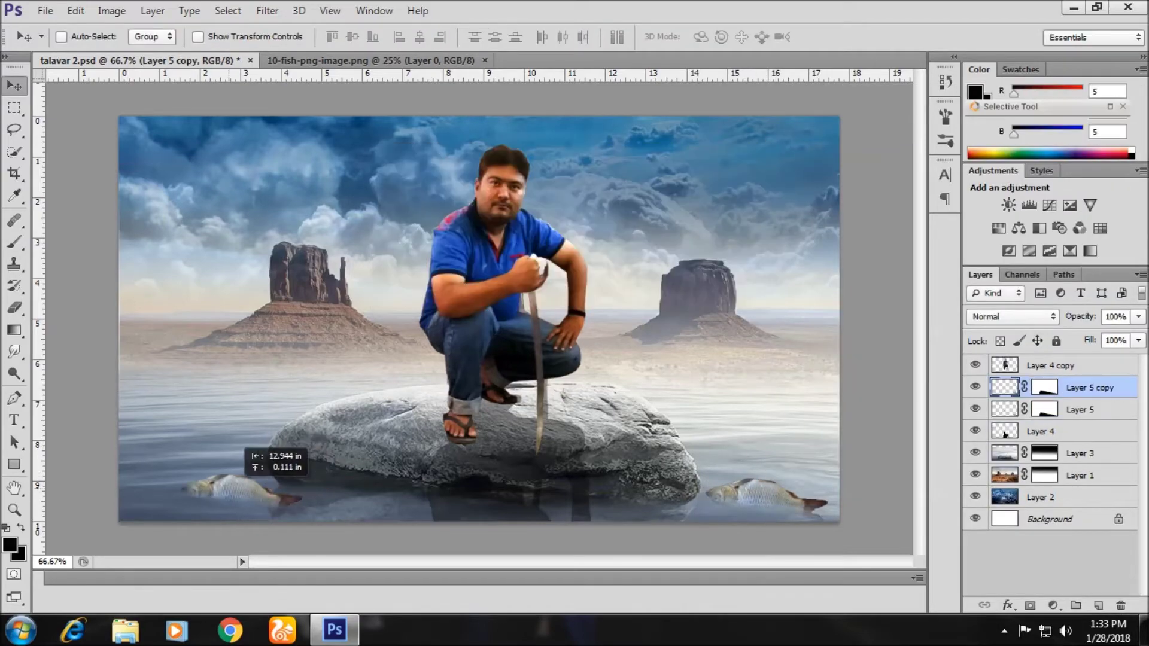
click(45, 10)
click(407, 505)
drag(192, 449, 204, 453)
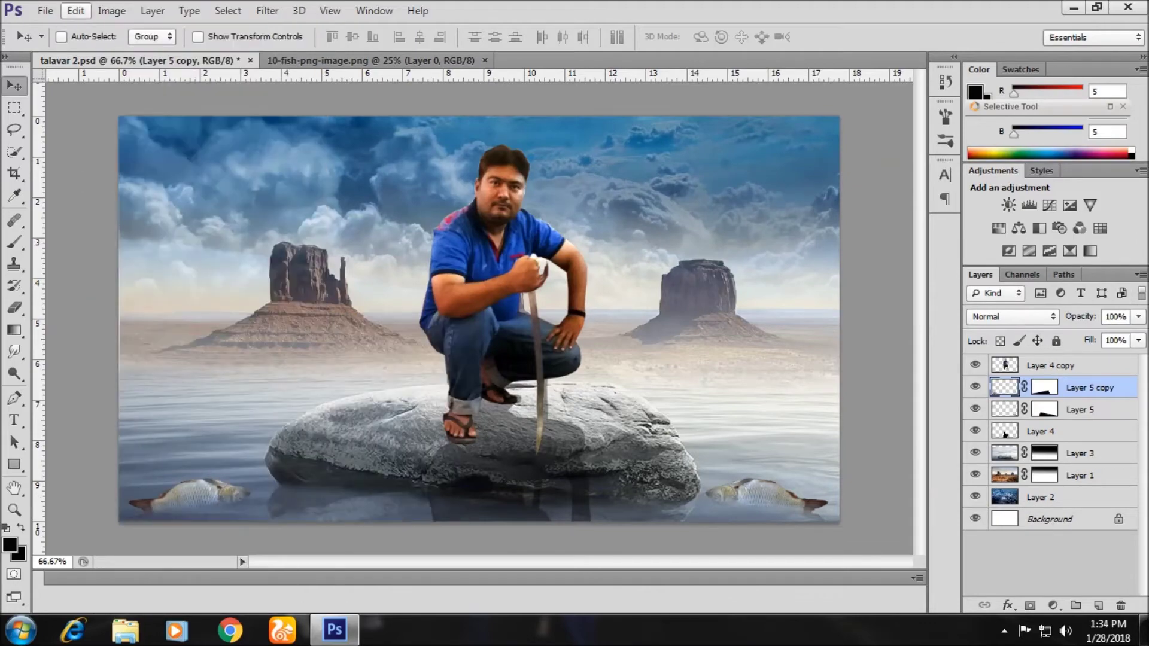
Browse folder 27 and select the FishBasket-FarHarbor image to open
click(45, 10)
click(51, 42)
scroll(598, 287, down, 5)
scroll(599, 287, down, 5)
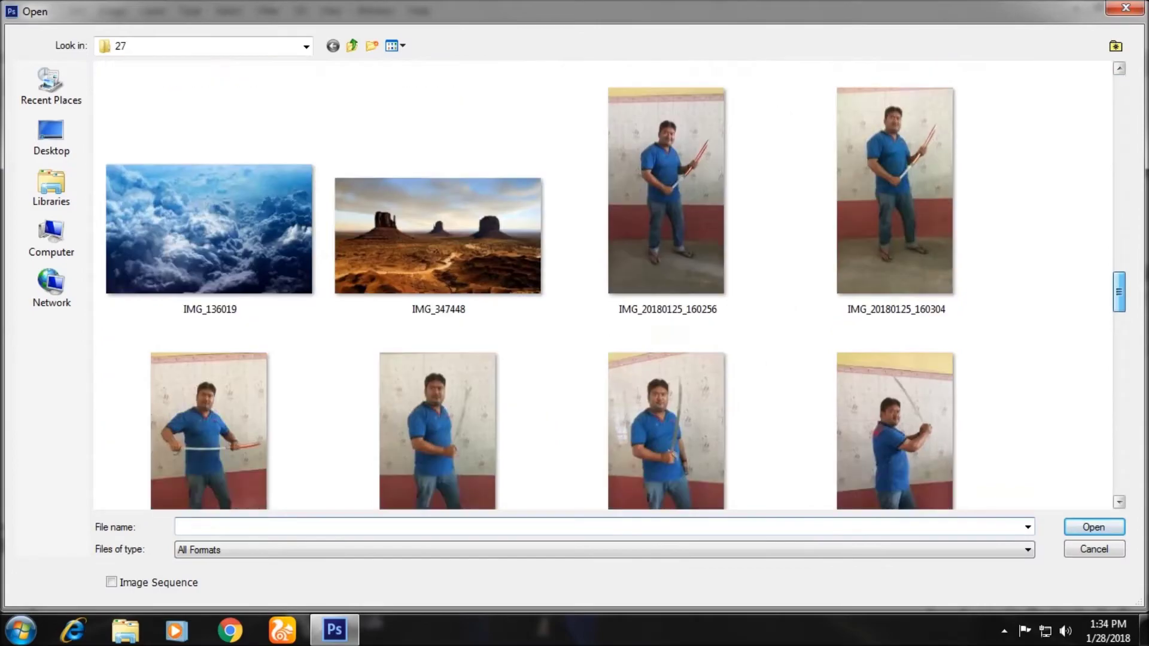
scroll(599, 287, down, 10)
scroll(598, 287, up, 15)
click(209, 180)
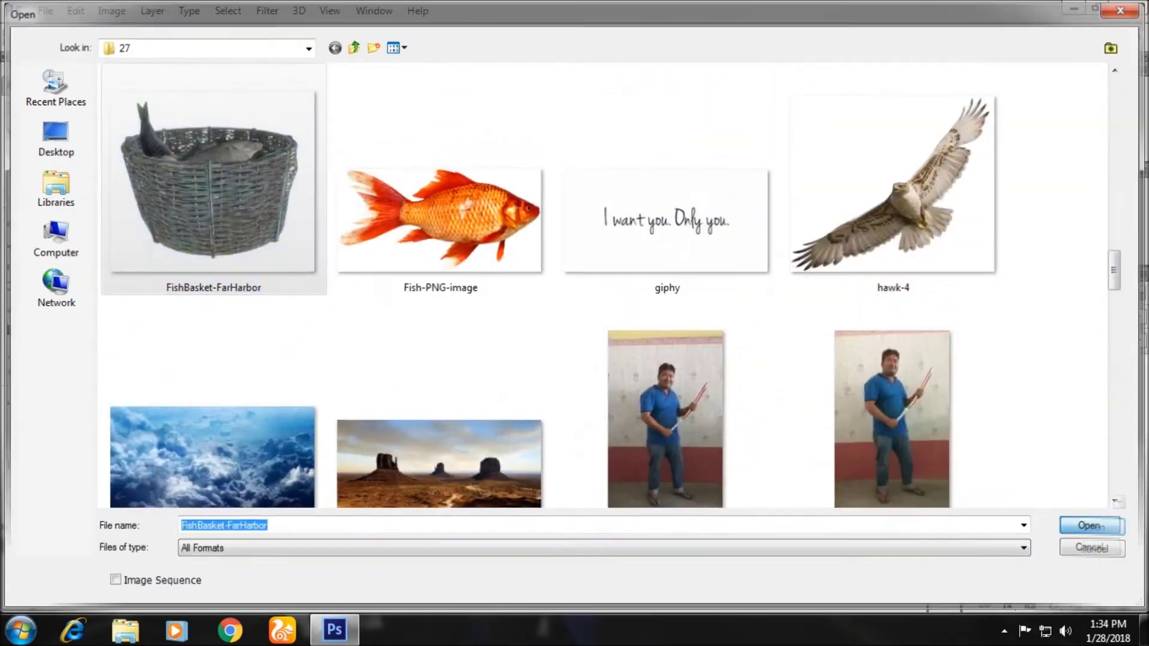
Paste FishBasket-FarHarbor into talavar 2.psd, scaled to about 22% beside the man on the rock
key(Return)
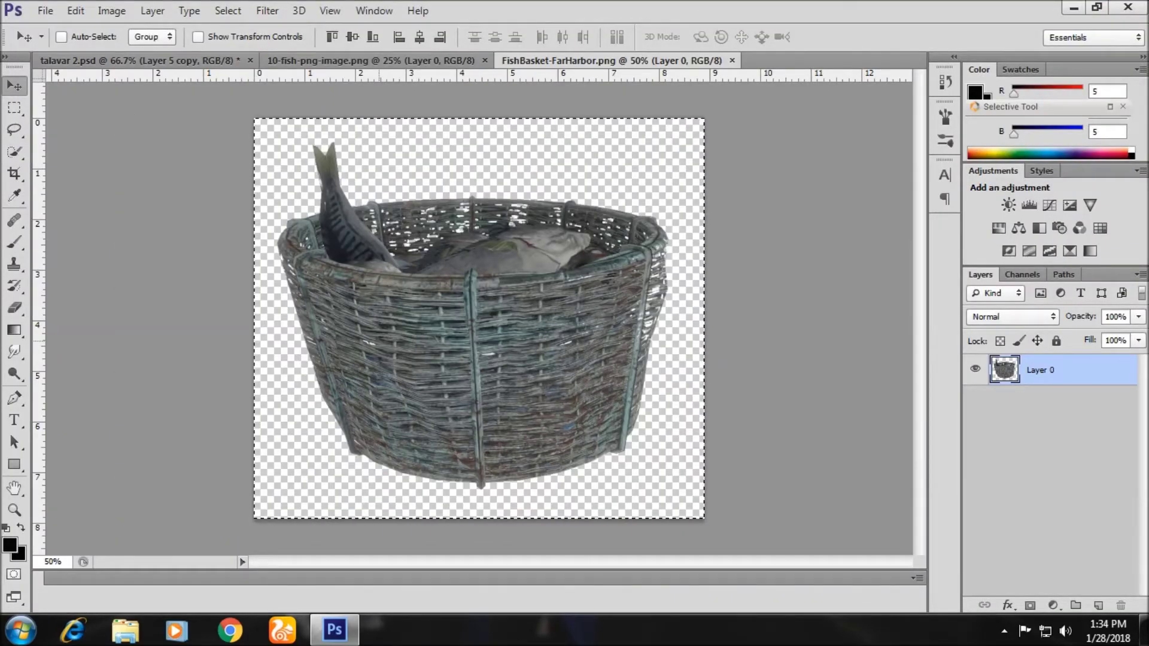
key(ctrl+Tab)
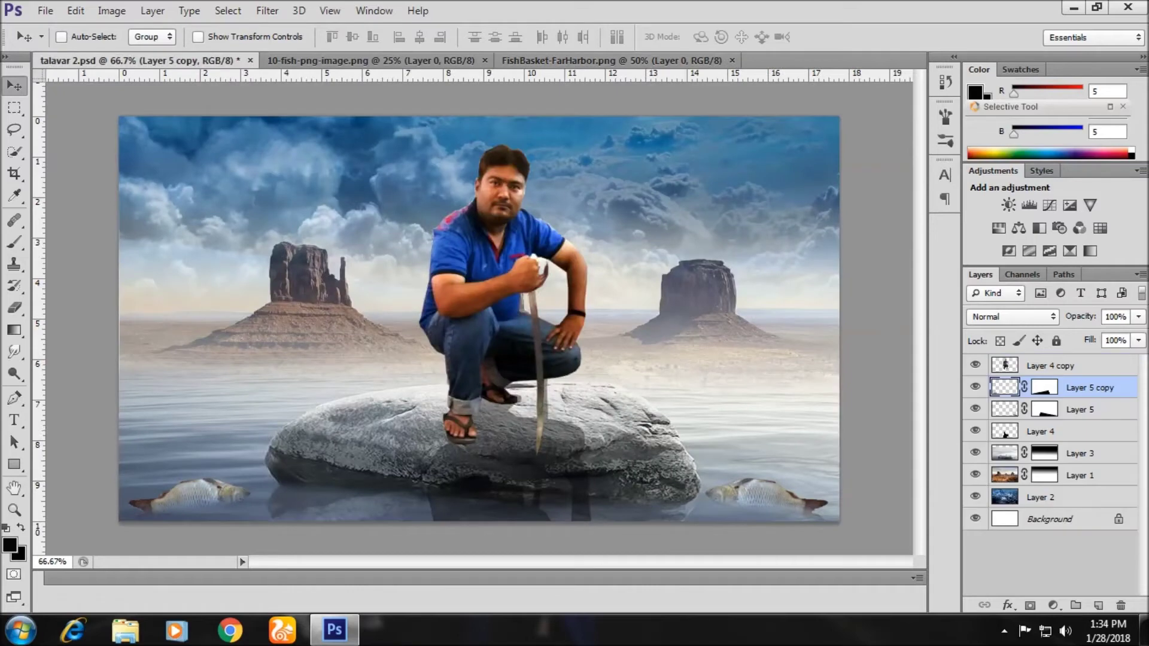
key(ctrl+v)
key(ctrl+t)
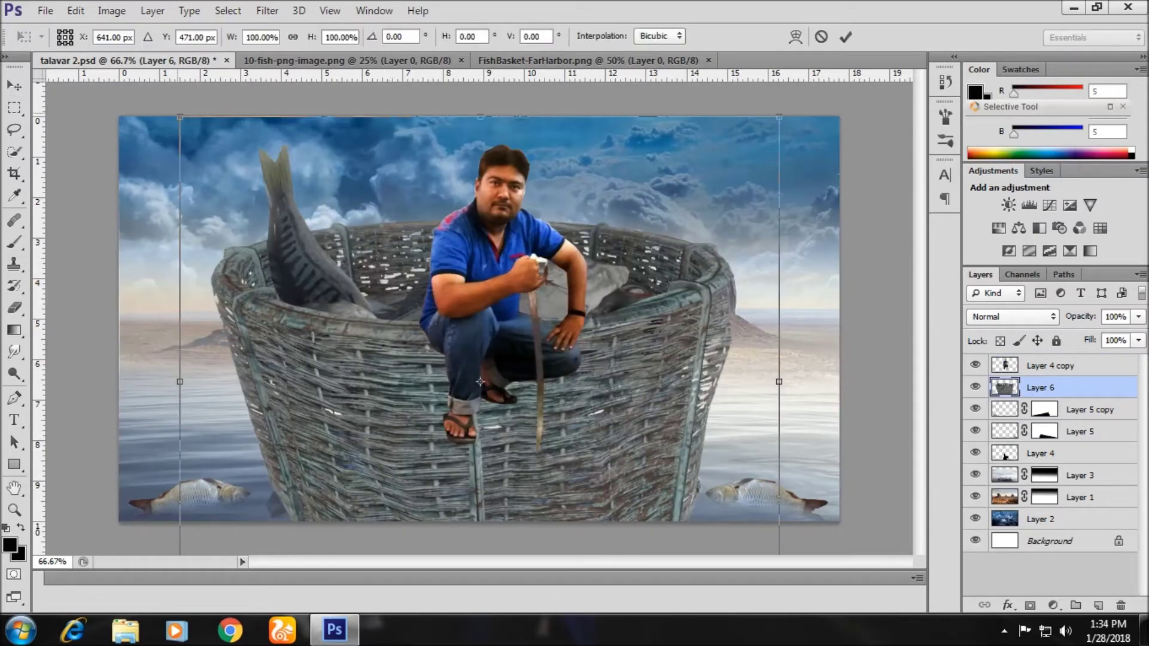
drag(180, 116, 394, 305)
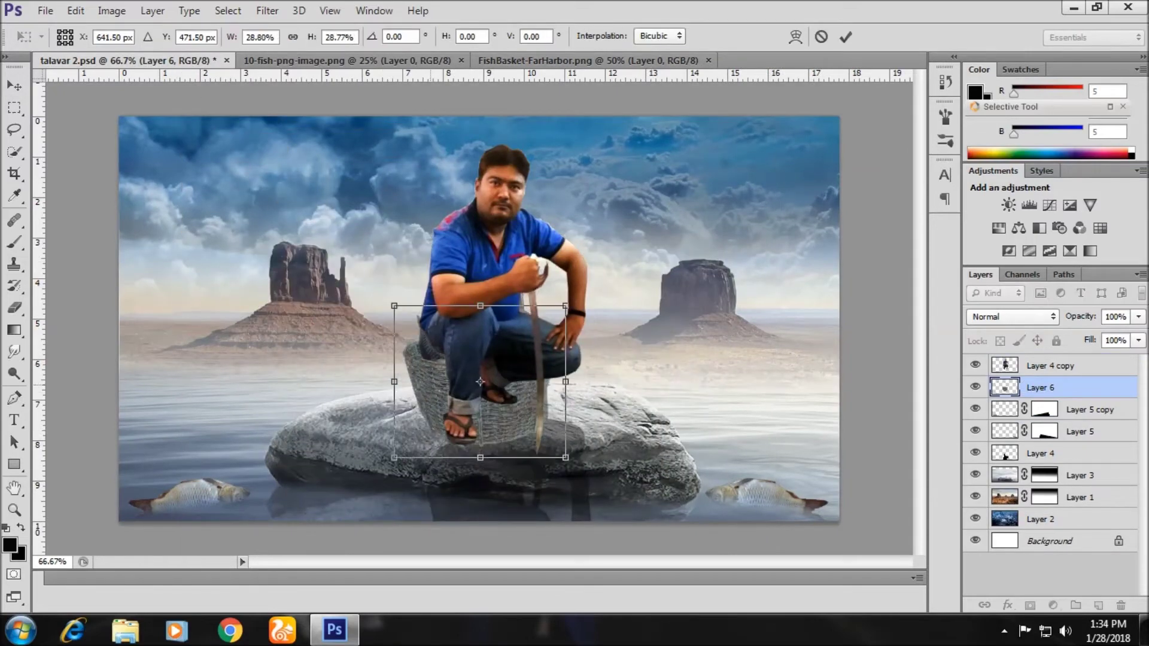
drag(440, 344, 312, 323)
drag(266, 283, 307, 320)
mouse_move(383, 359)
mouse_down()
mouse_move(367, 348)
mouse_move(375, 358)
mouse_up()
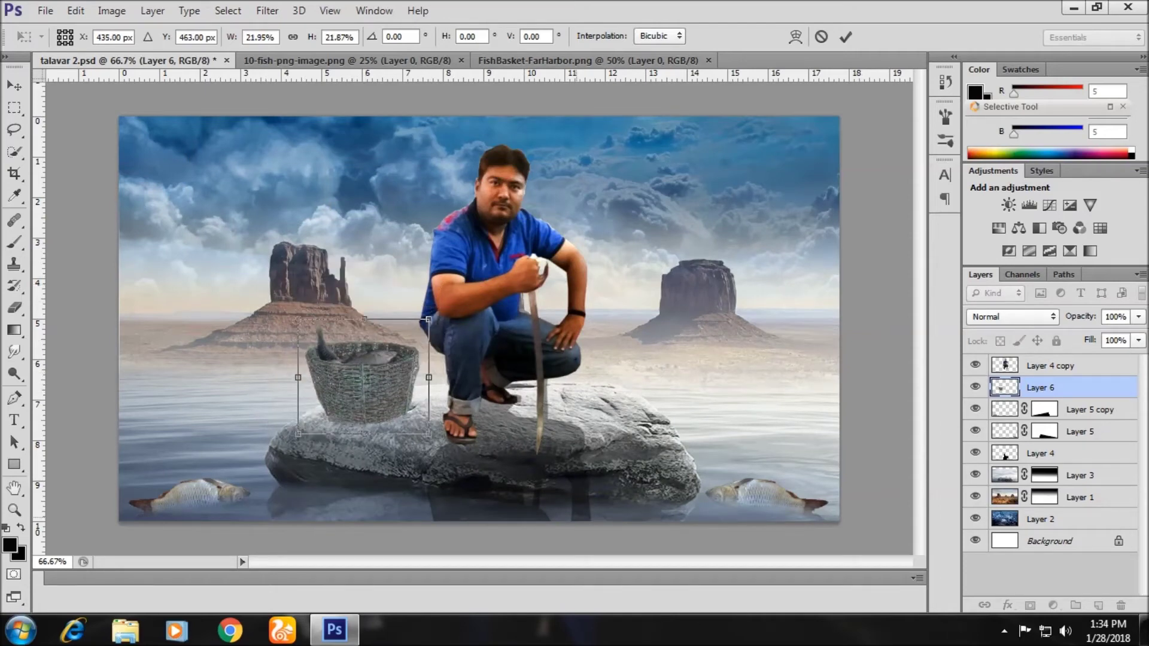
key(Return)
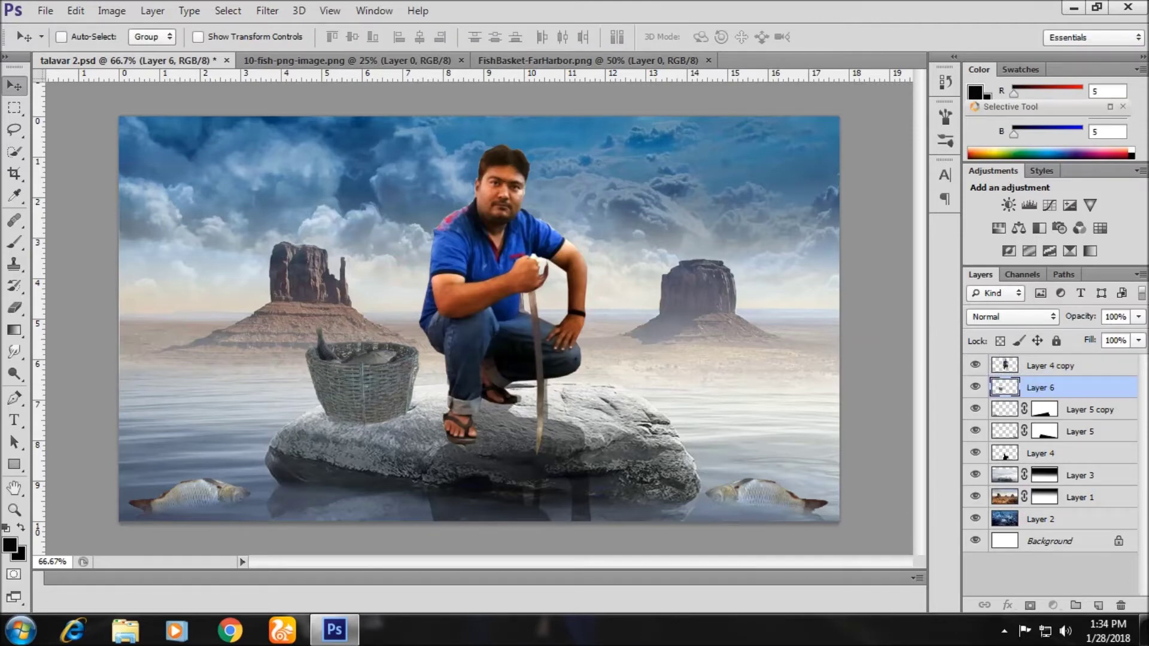
key(ctrl+shift+alt+n)
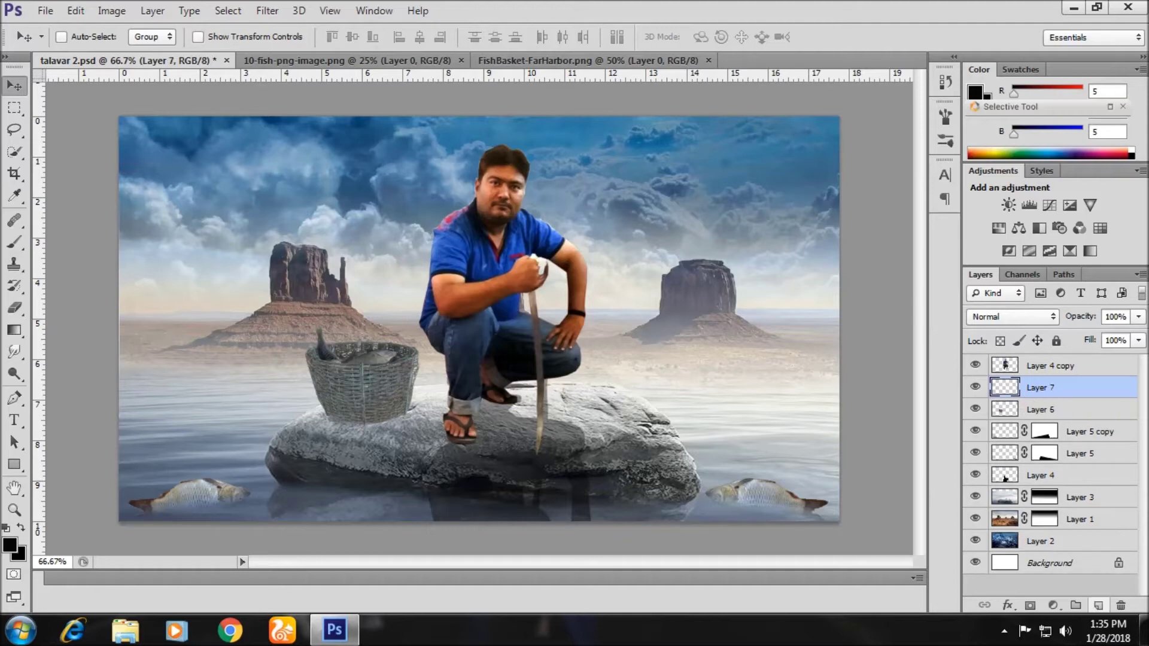
Paint a shadow under the basket, merge it into the basket layer, and nudge the basket right
click(14, 242)
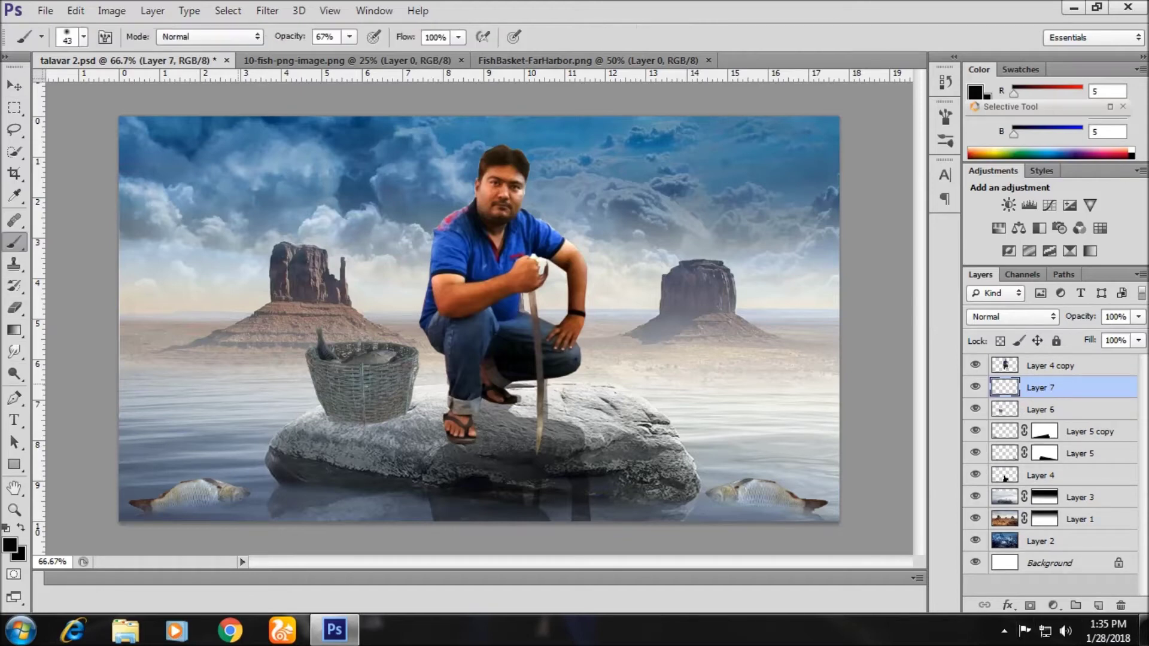
mouse_move(341, 419)
mouse_down()
mouse_move(413, 416)
mouse_move(341, 424)
mouse_up()
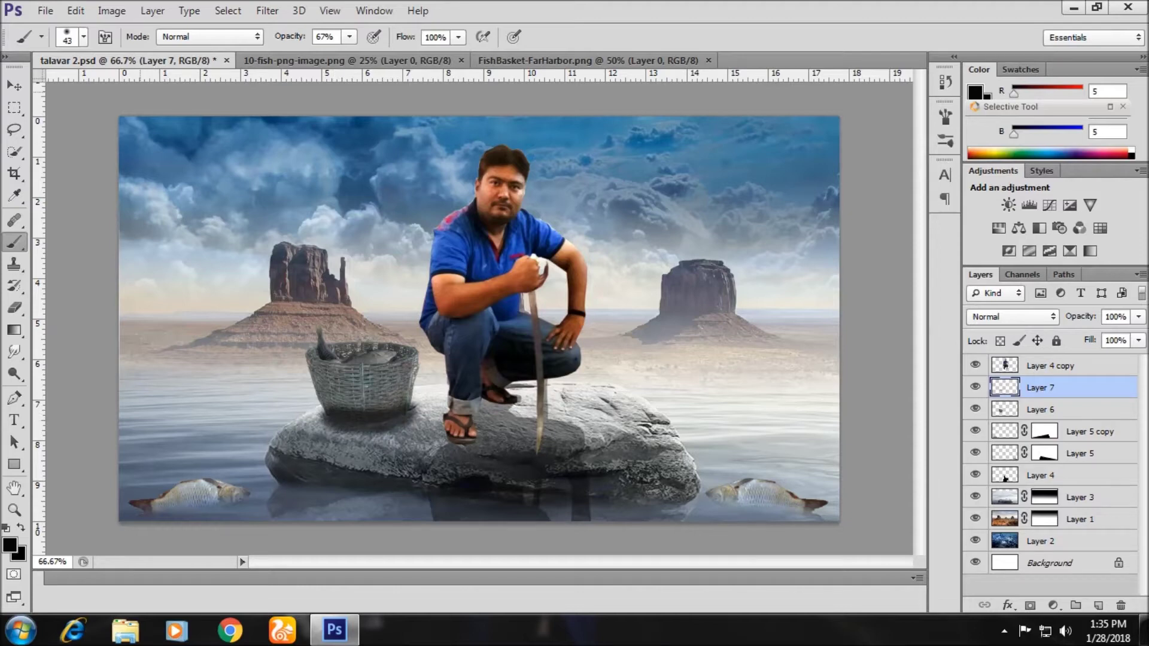
key(v)
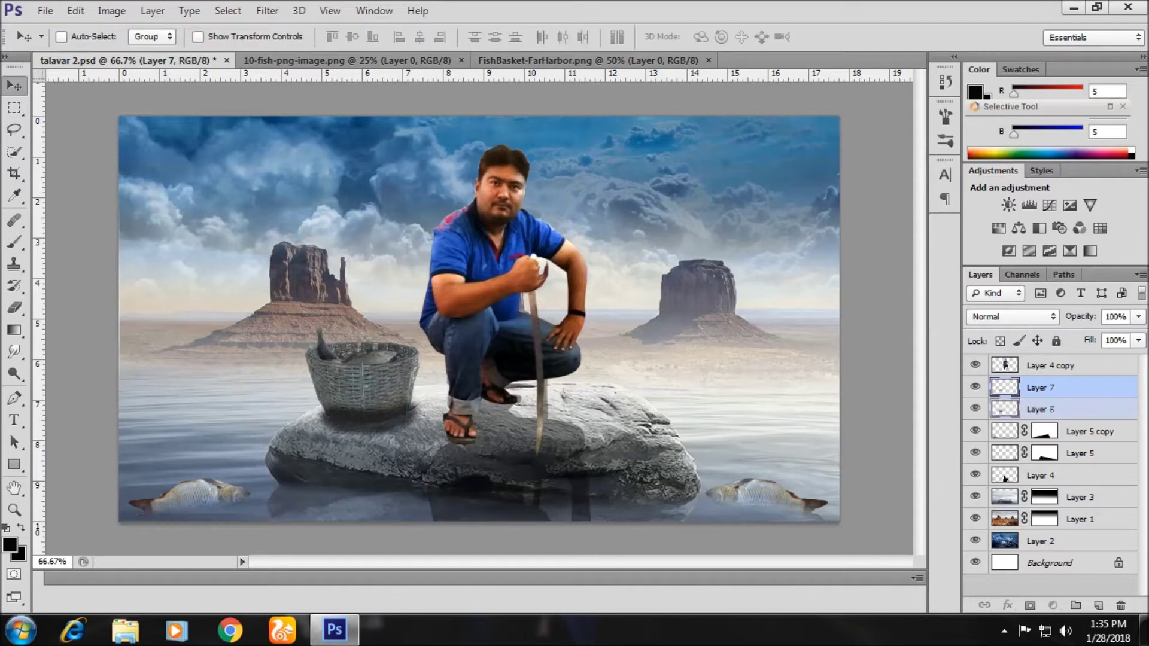
key(ctrl+bracketleft)
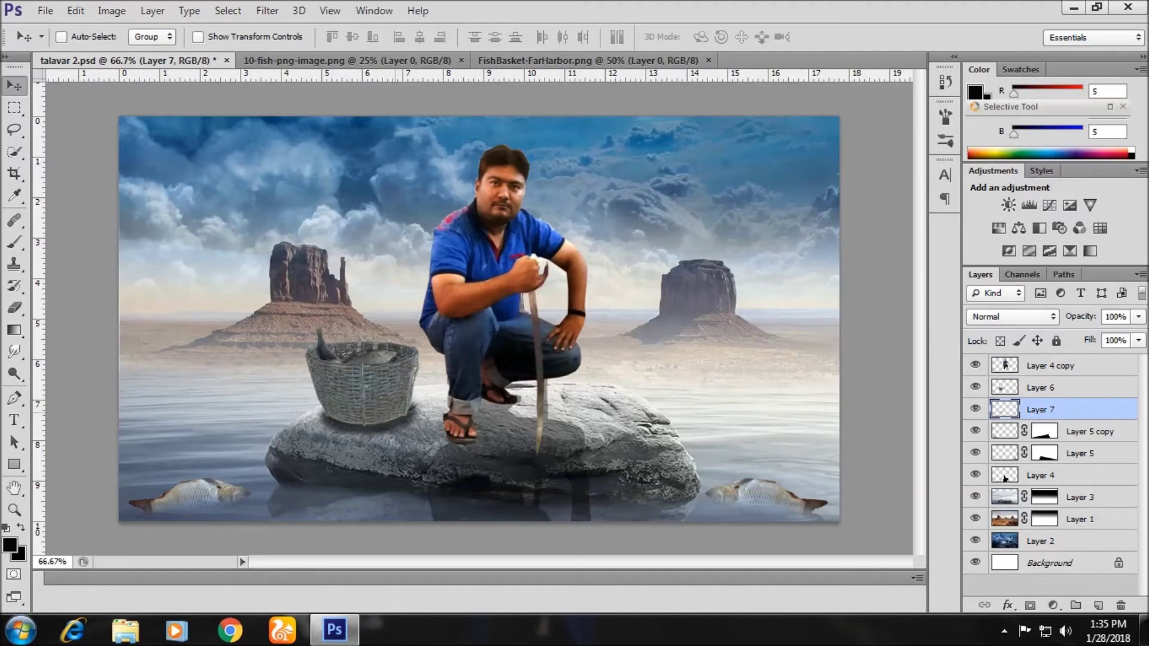
drag(1104, 336, 1107, 336)
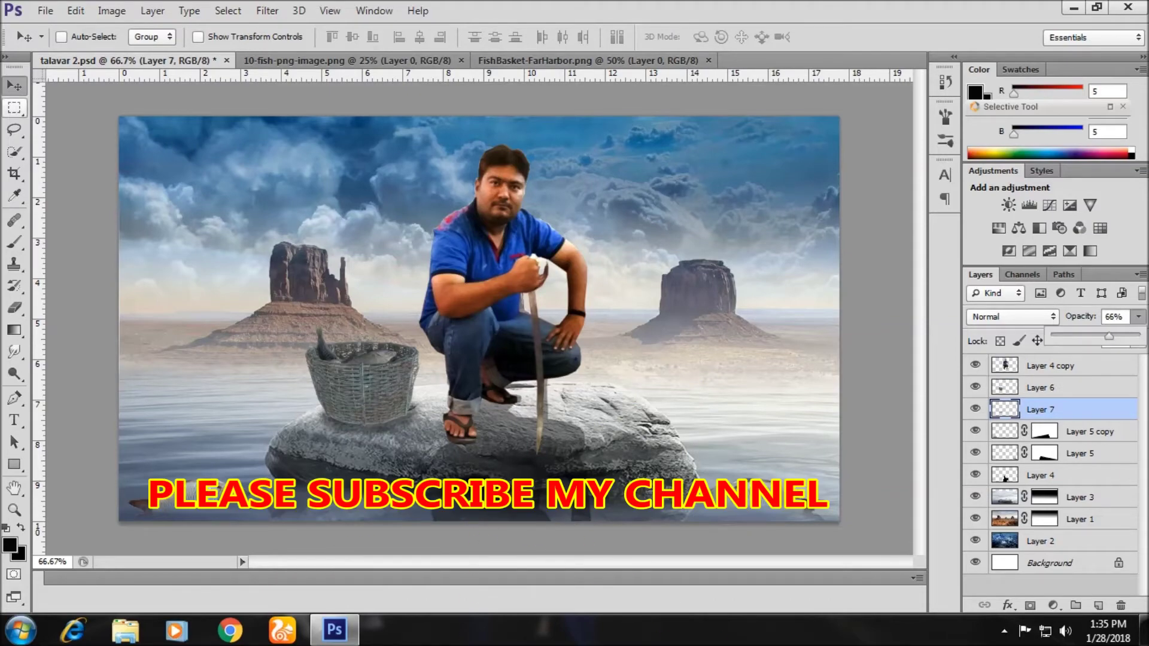
key(alt+bracketright)
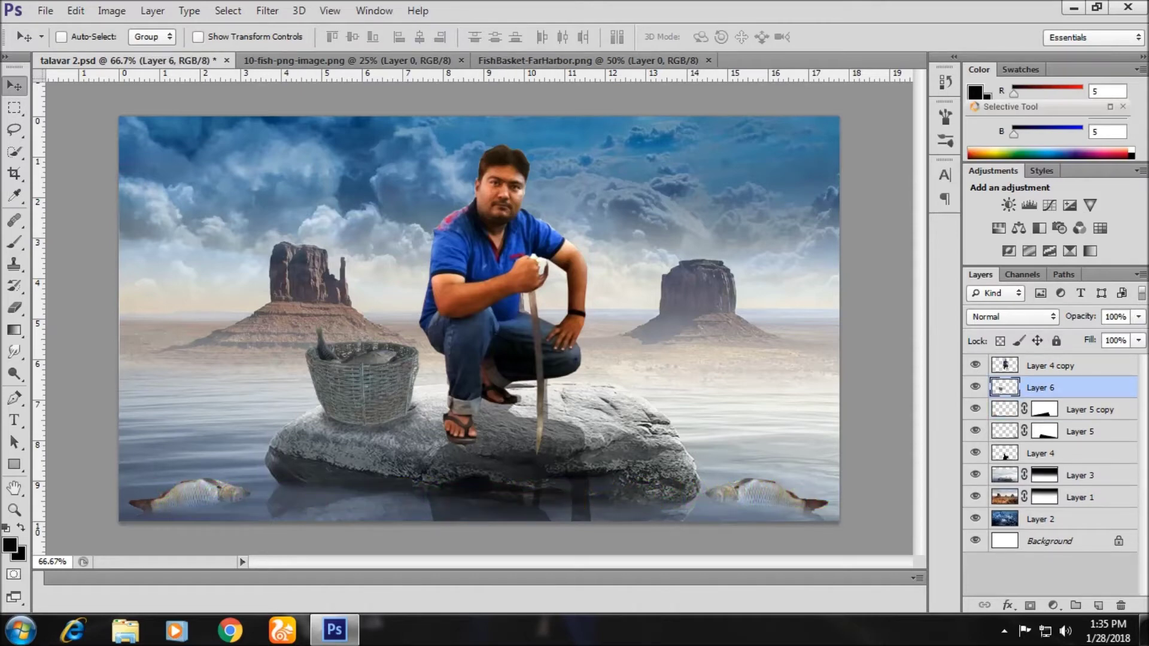
key(Right)
key(Right)
key(Right)
key(Right)
key(Right)
key(Right)
key(Right)
key(Right)
key(Right)
key(Right)
key(Right)
key(Right)
key(Right)
key(Right)
key(Right)
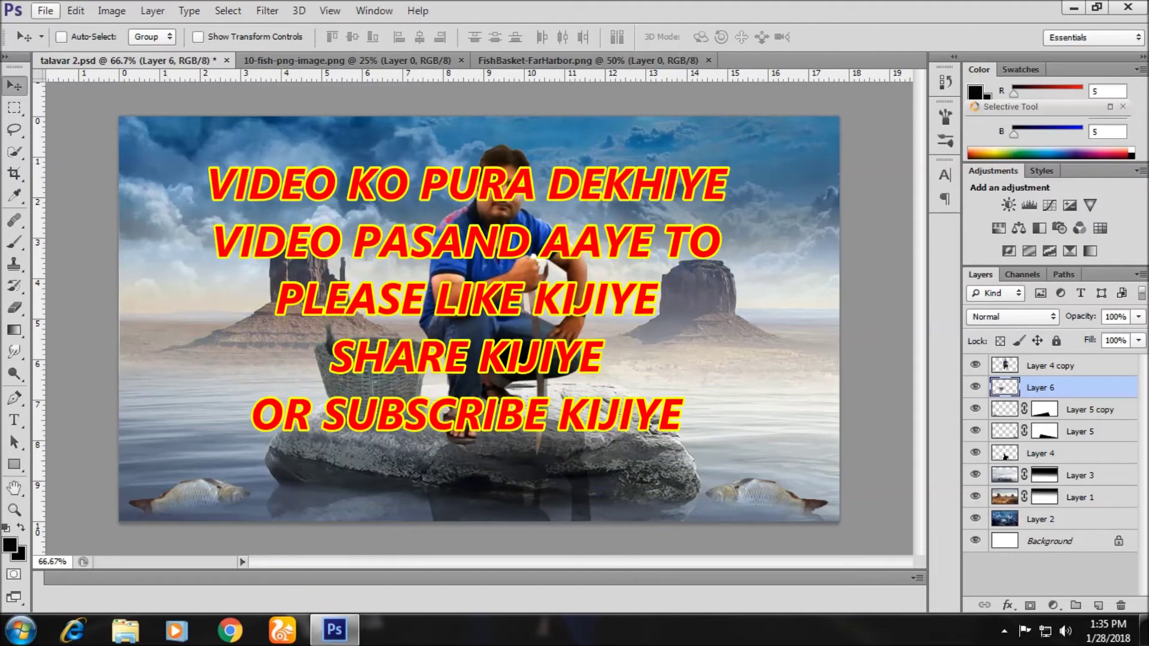
Open the Dripping_Blood image from folder 27
click(45, 10)
click(63, 45)
scroll(574, 281, down, 5)
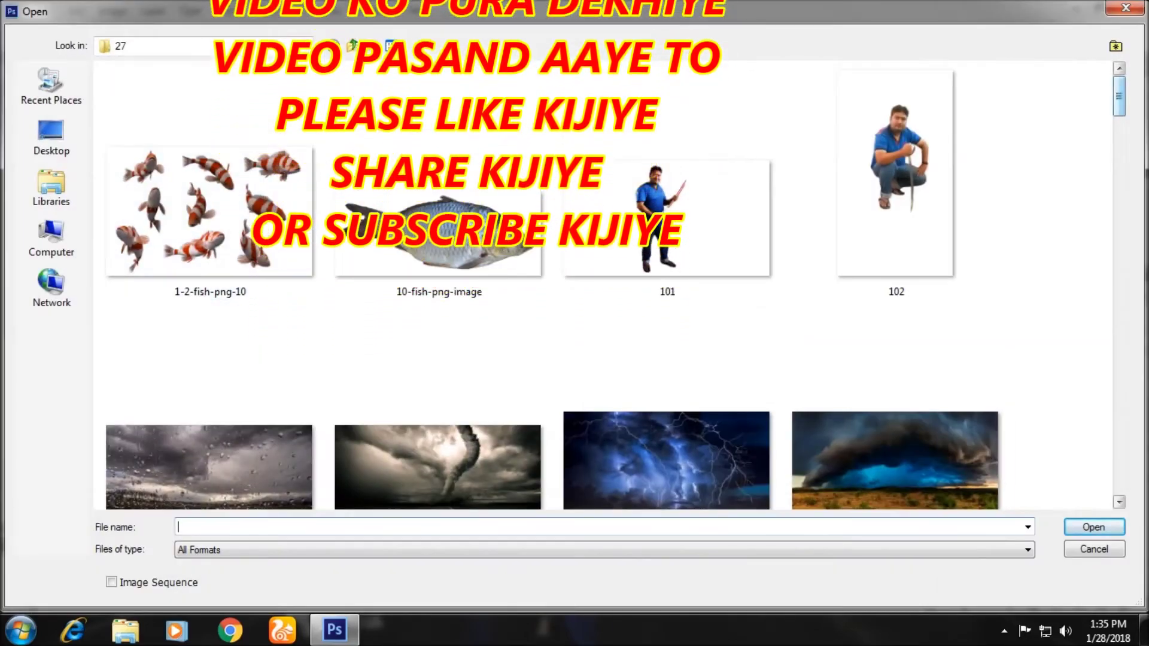
scroll(609, 285, down, 3)
scroll(609, 285, down, 5)
scroll(610, 285, down, 1)
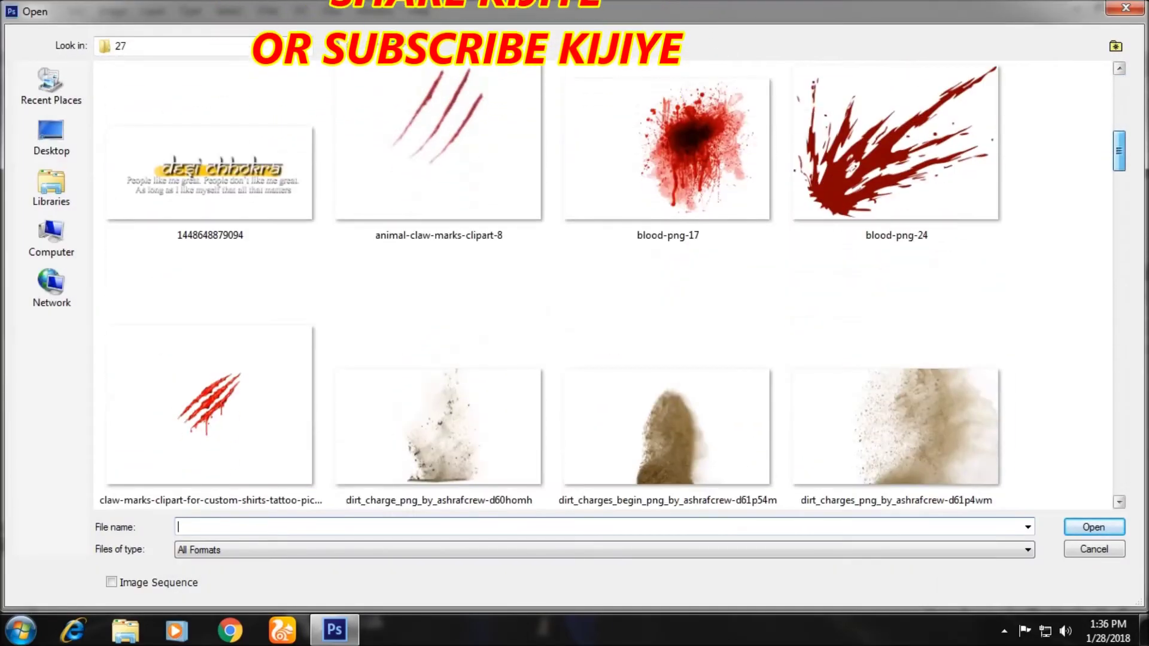
scroll(610, 285, down, 2)
scroll(667, 359, down, 3)
click(210, 335)
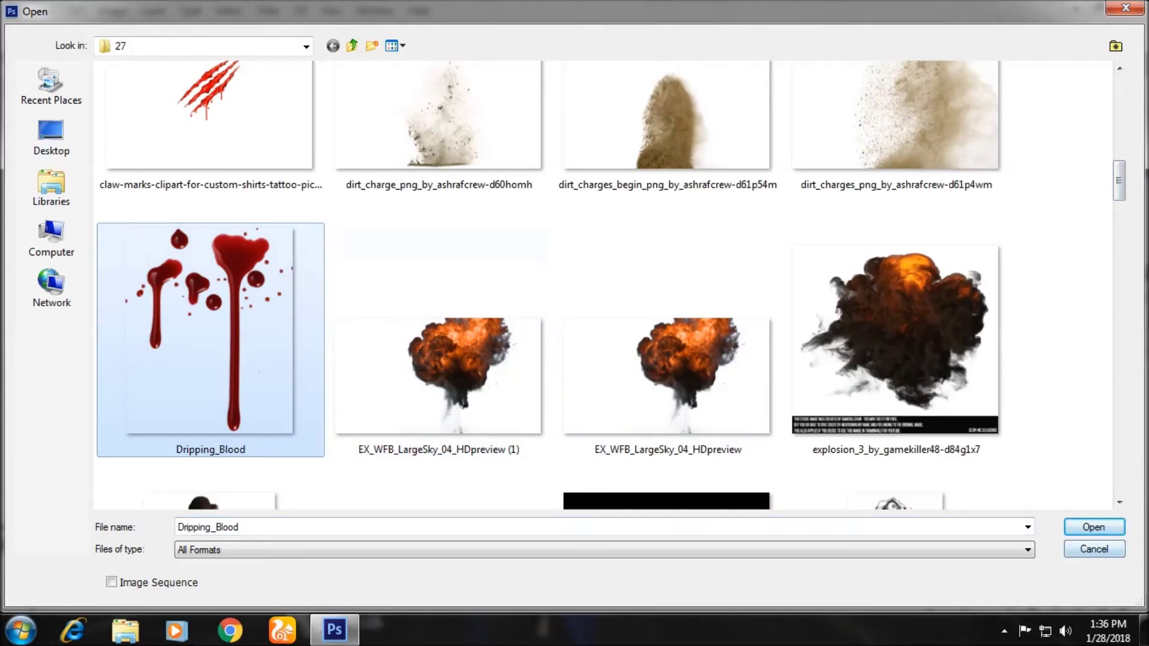
key(Return)
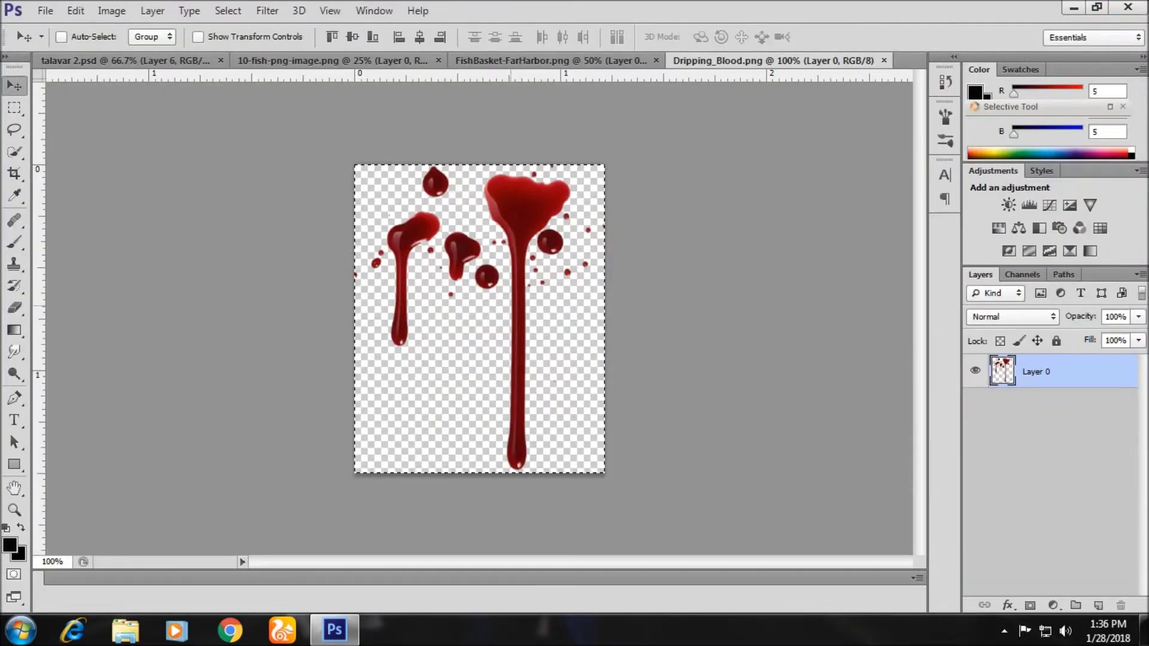
Paste the blood above Layer 4 copy and scale it to about a third over the sword
key(ctrl+Tab)
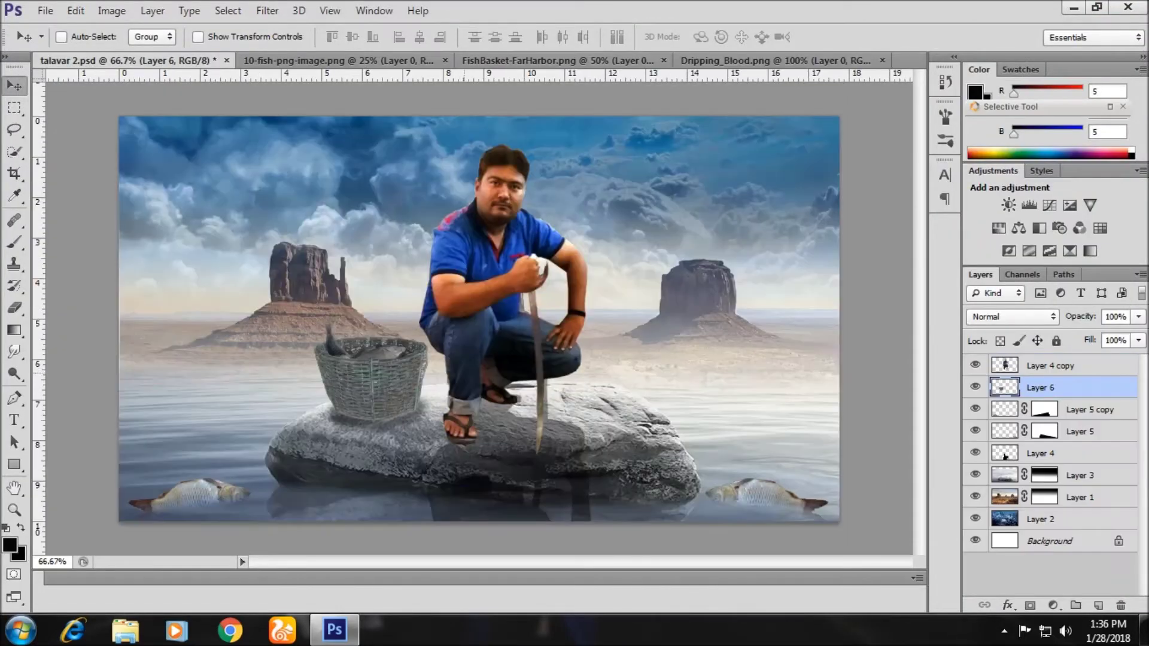
key(ctrl+v)
key(ctrl+bracketright)
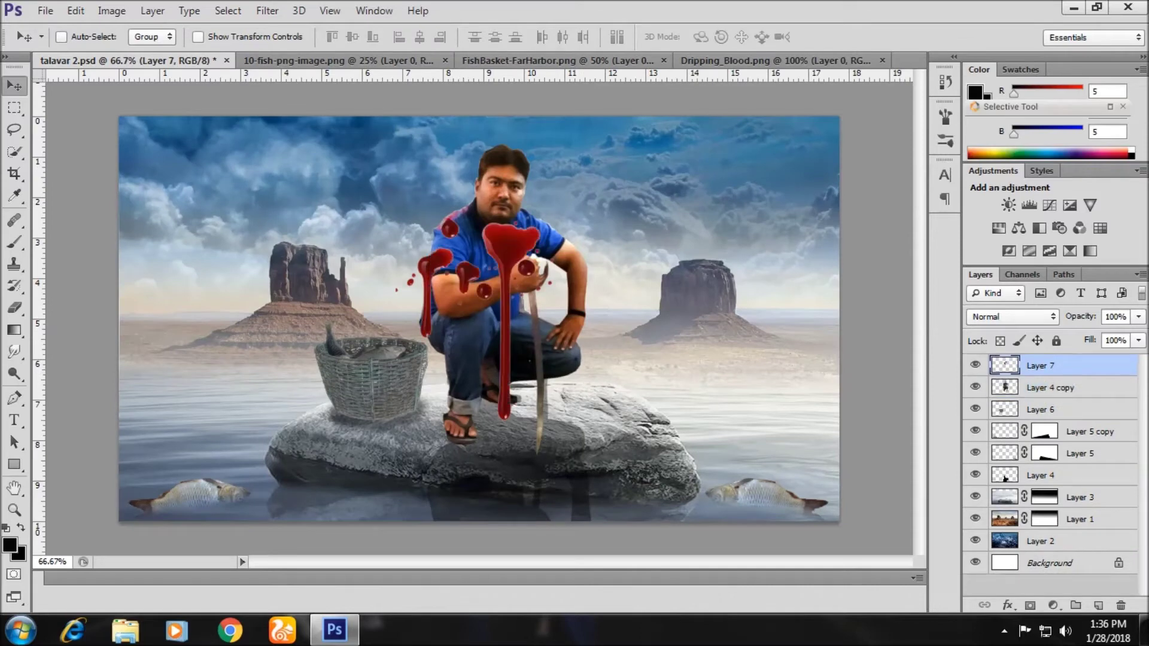
drag(511, 263, 540, 373)
key(ctrl+t)
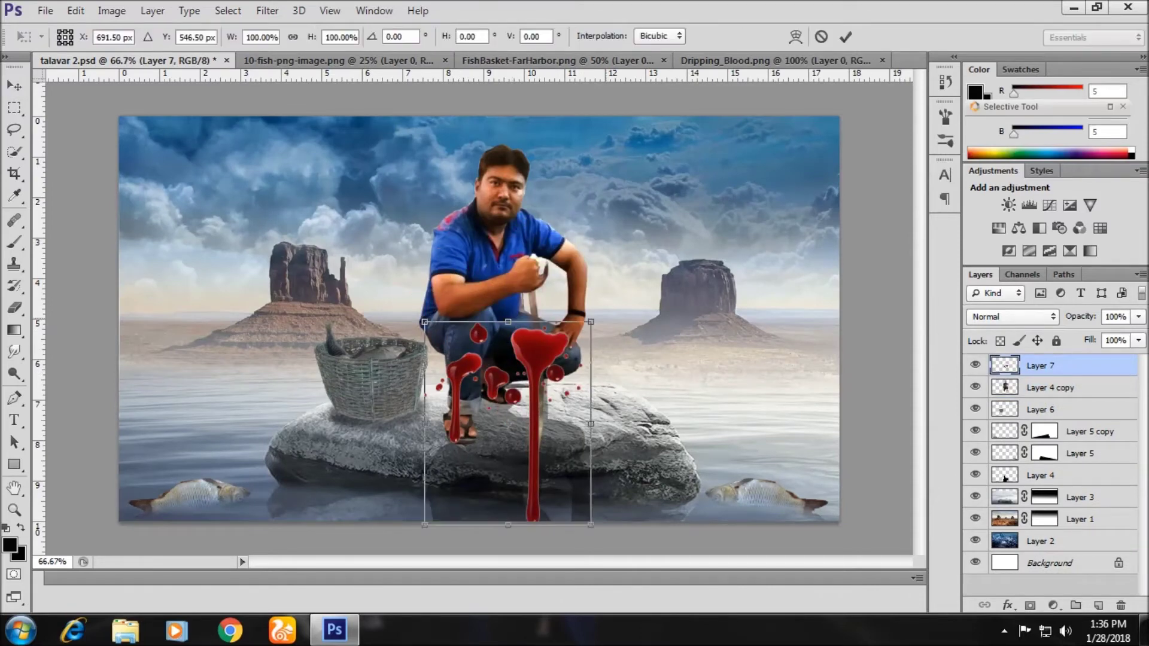
mouse_move(591, 322)
mouse_down()
mouse_move(535, 390)
mouse_move(553, 360)
mouse_up()
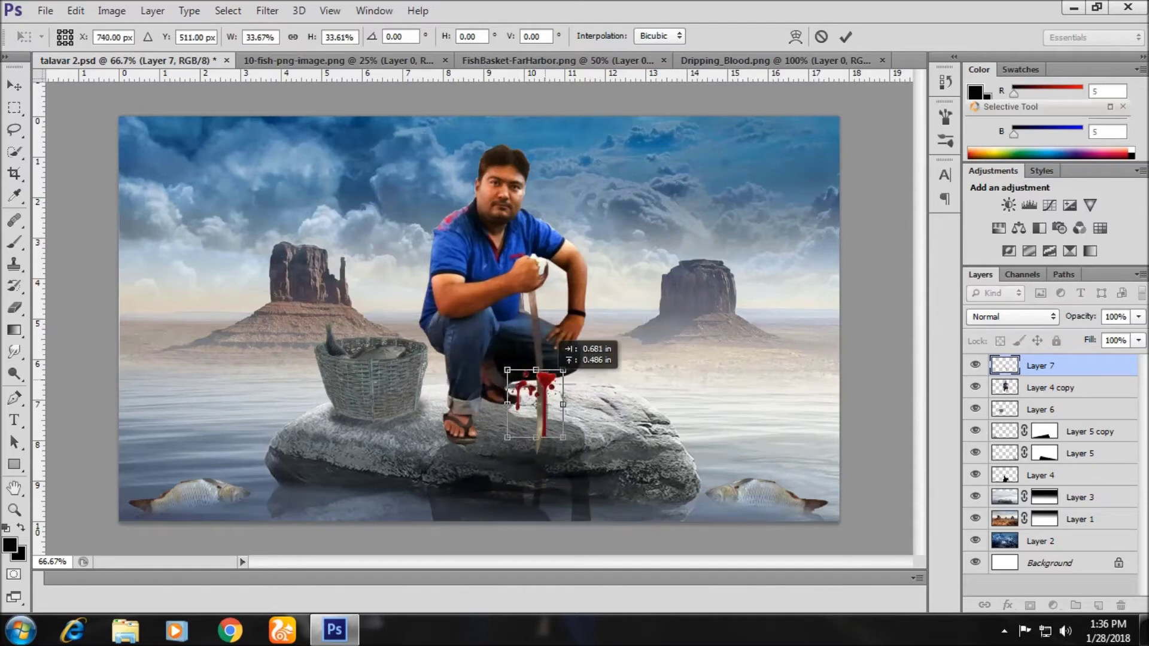
drag(536, 404, 532, 390)
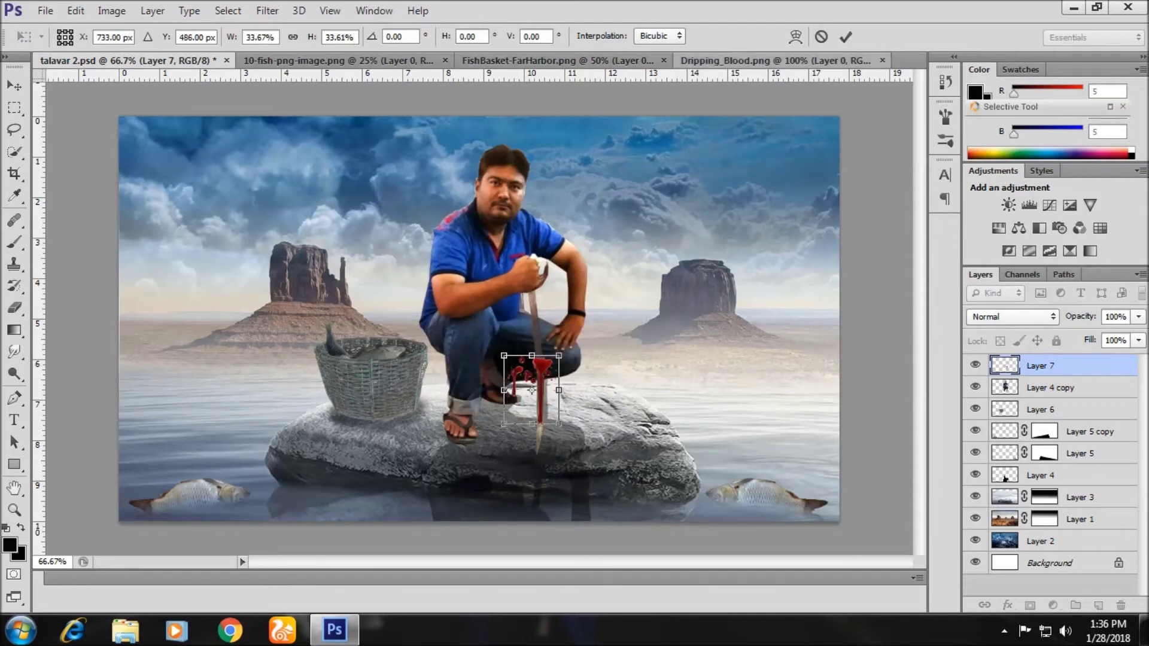
click(845, 36)
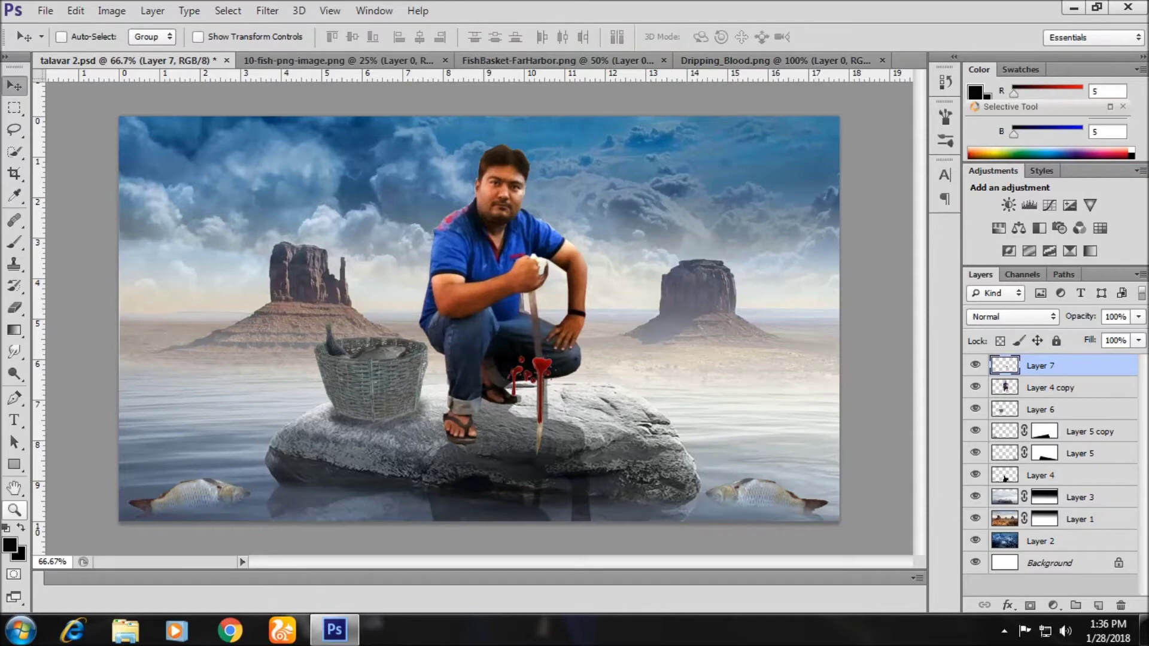
Zoom in, move the blood up onto the sword, and erase the left drip and stray drops
click(15, 509)
click(552, 337)
key(v)
drag(534, 372, 535, 311)
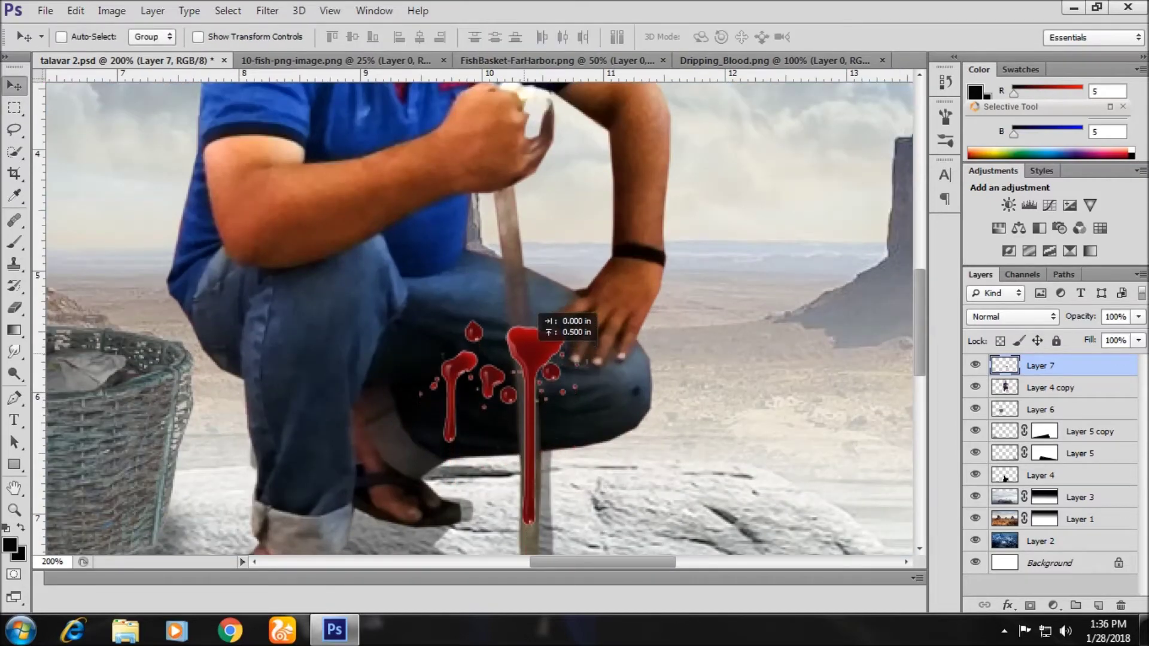
key(e)
drag(450, 431, 495, 380)
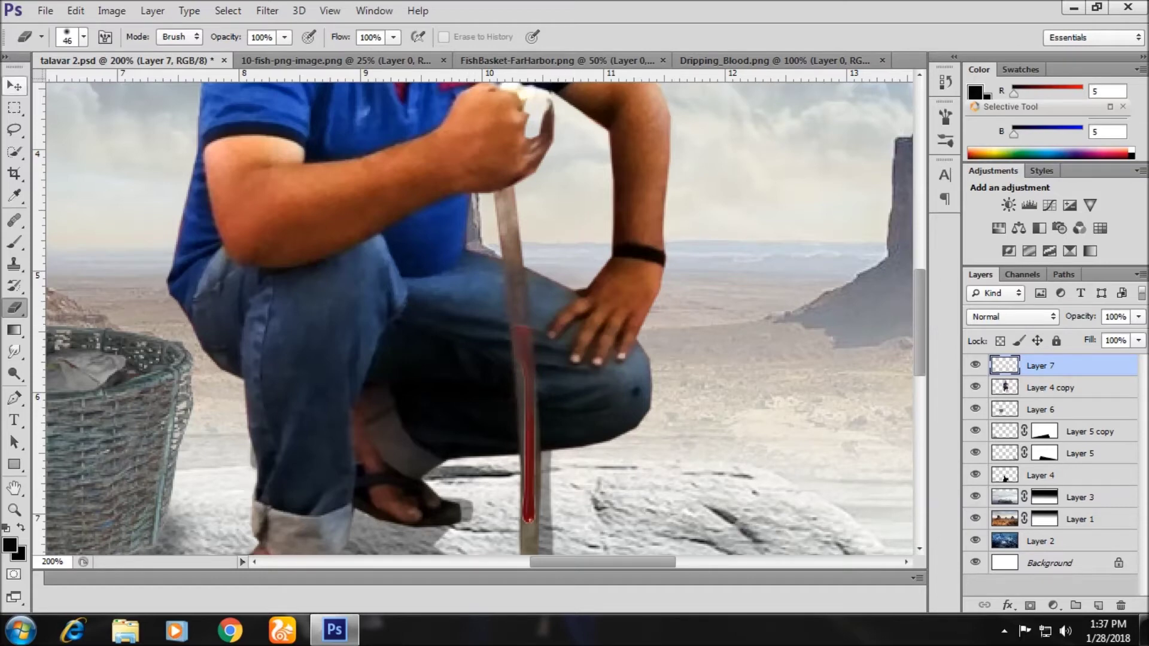
Slide the remaining blood drip lower down the sword blade, then bring up the Open dialog
key(v)
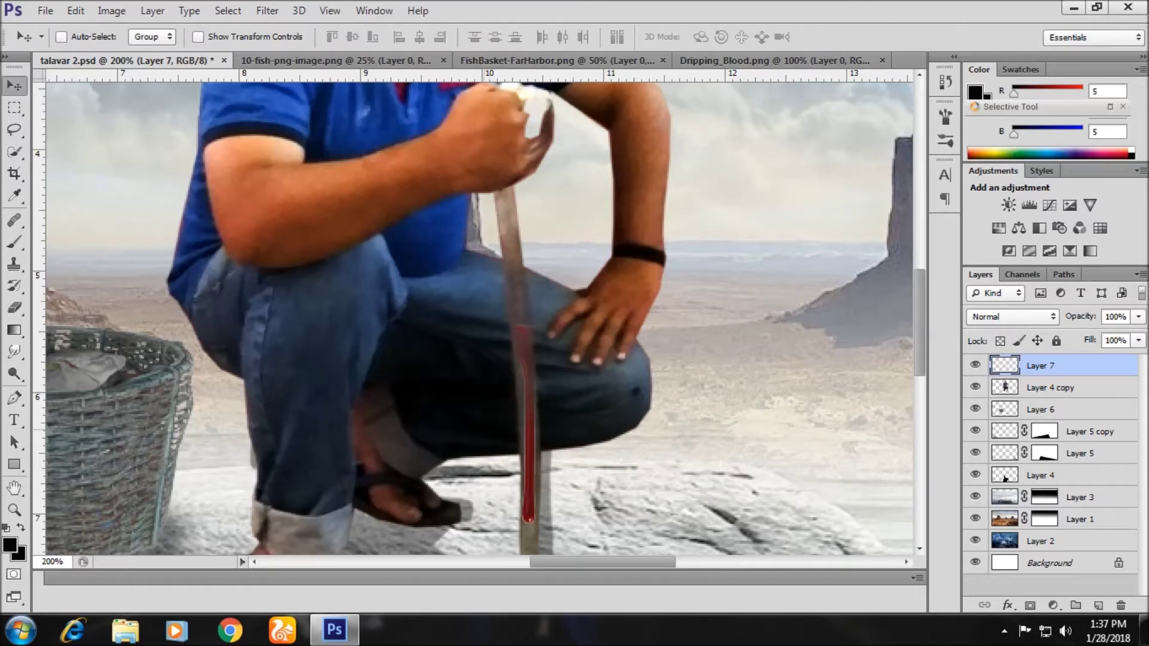
drag(535, 401, 536, 436)
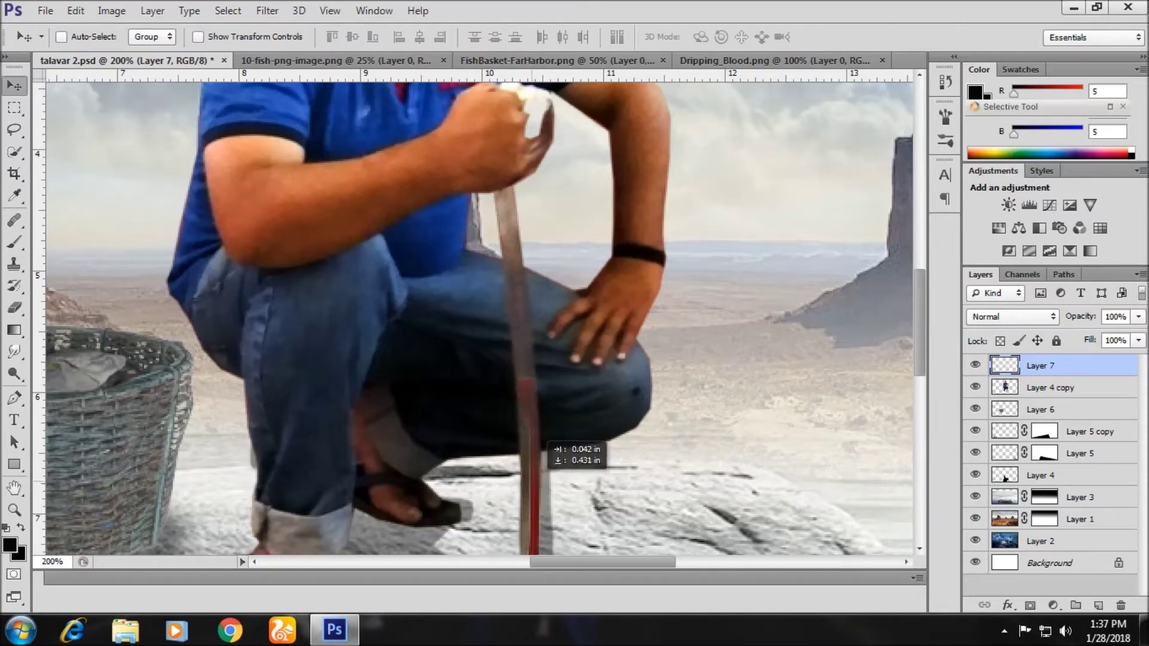
scroll(479, 317, down, 3)
scroll(479, 317, down, 2)
drag(536, 240, 535, 224)
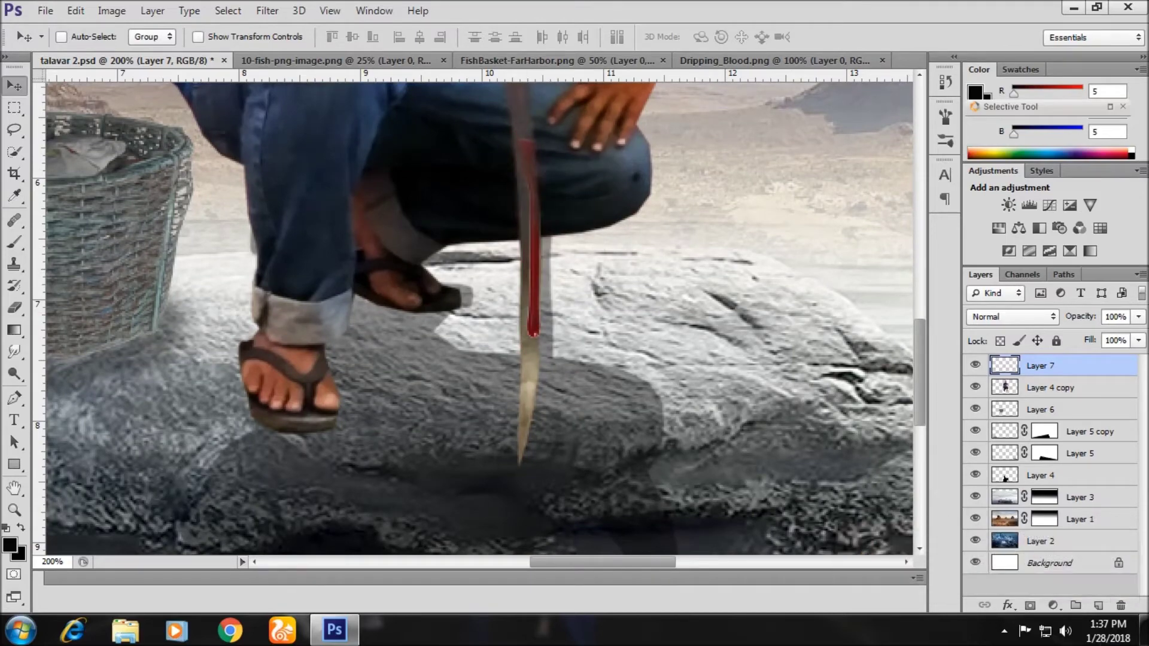
click(46, 10)
click(60, 49)
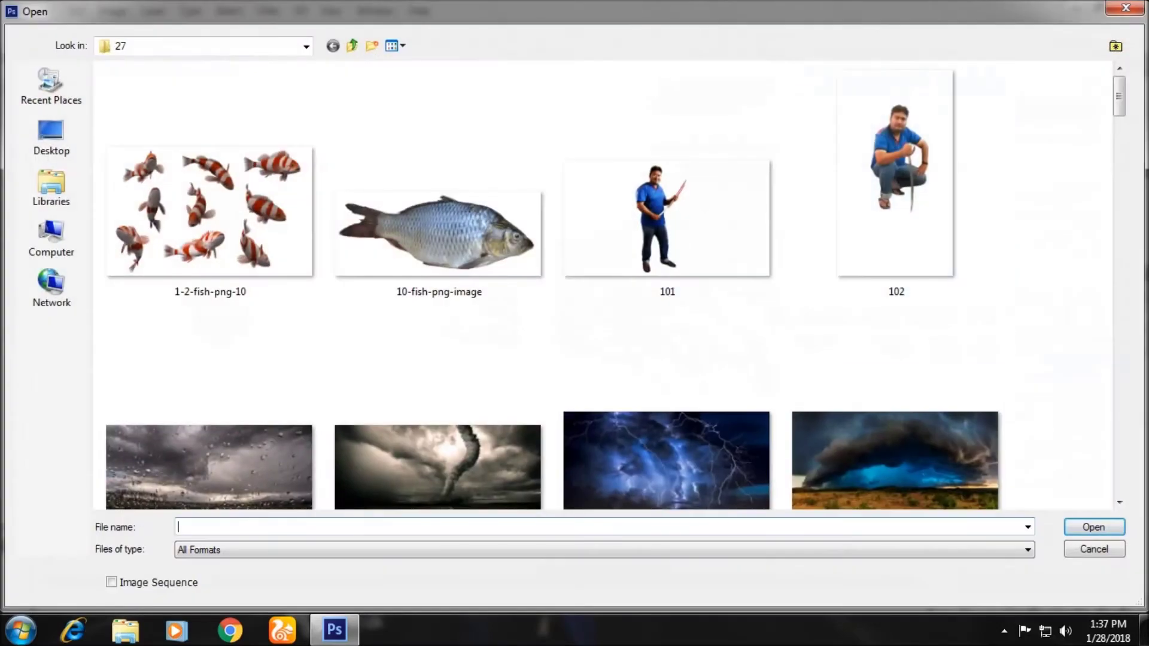
Open fish_PNG25168 and drag it into the talavar 2 composite
scroll(609, 285, down, 5)
scroll(609, 284, down, 5)
scroll(609, 285, up, 5)
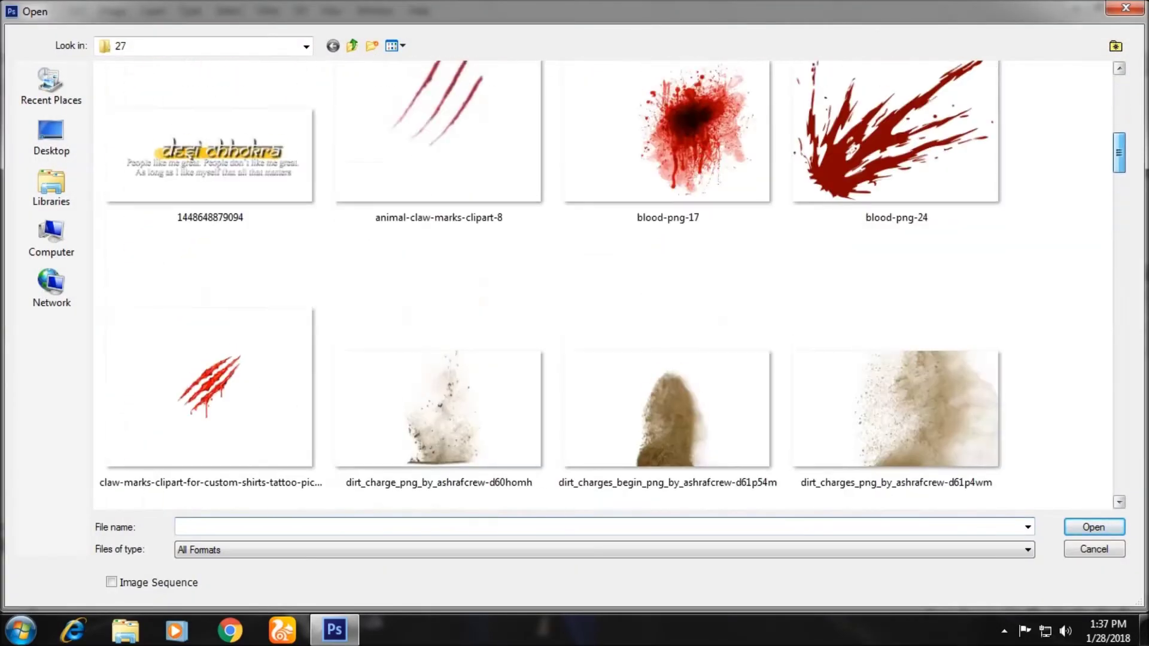
scroll(609, 284, up, 1)
scroll(609, 285, down, 1)
scroll(609, 285, down, 5)
scroll(609, 284, down, 5)
scroll(609, 284, down, 3)
scroll(610, 284, down, 3)
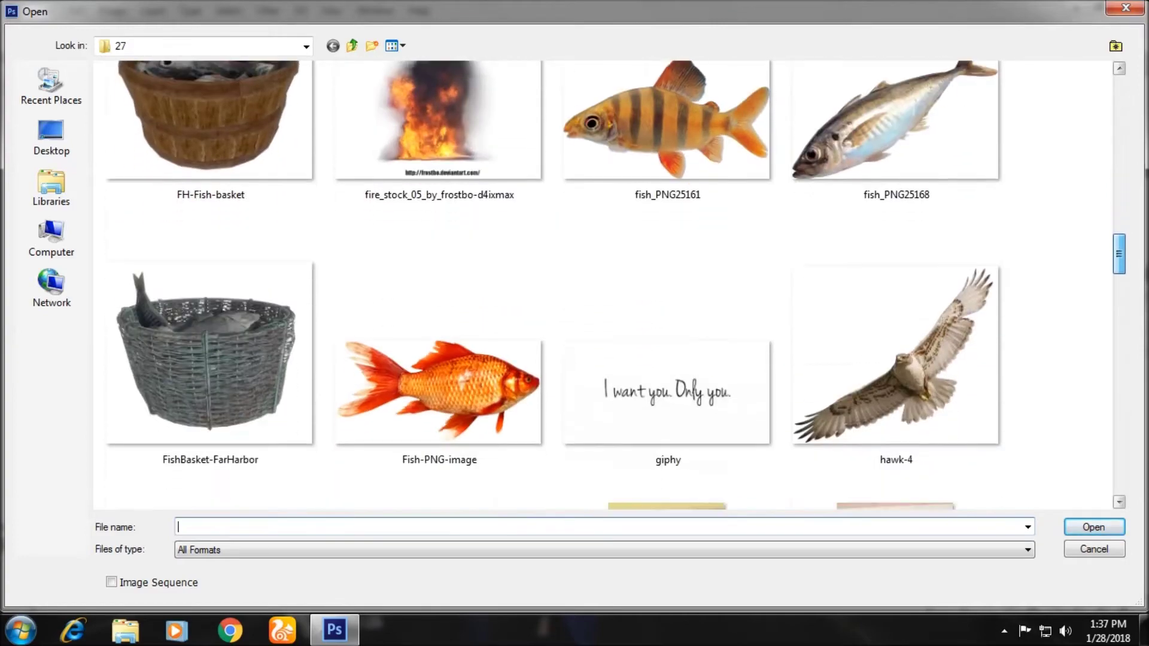
click(892, 131)
key(Return)
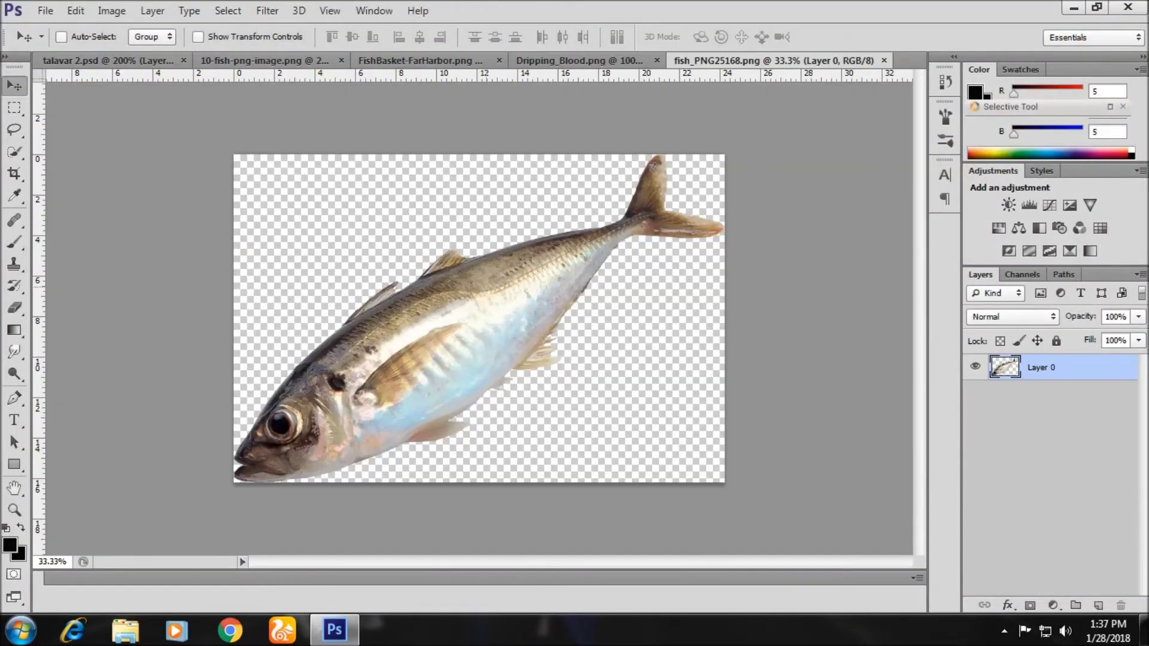
mouse_move(455, 317)
mouse_down()
mouse_move(132, 60)
mouse_move(299, 299)
mouse_up()
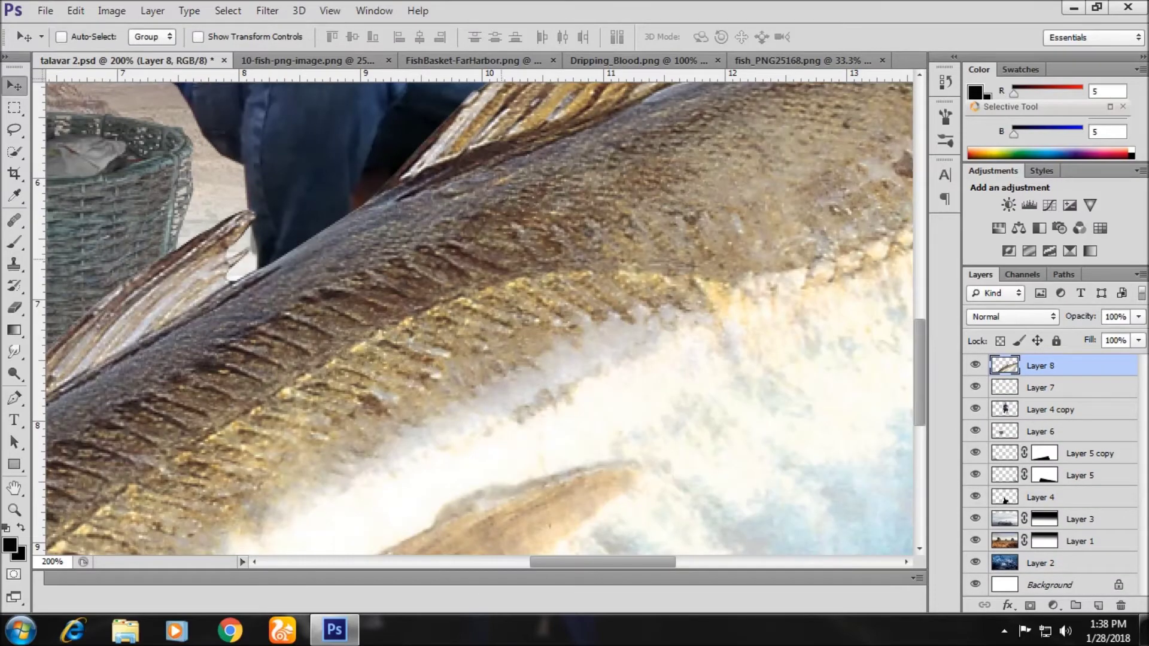
Shrink the fish to about 10% and place it by the man's knee near the sword
key(ctrl+0)
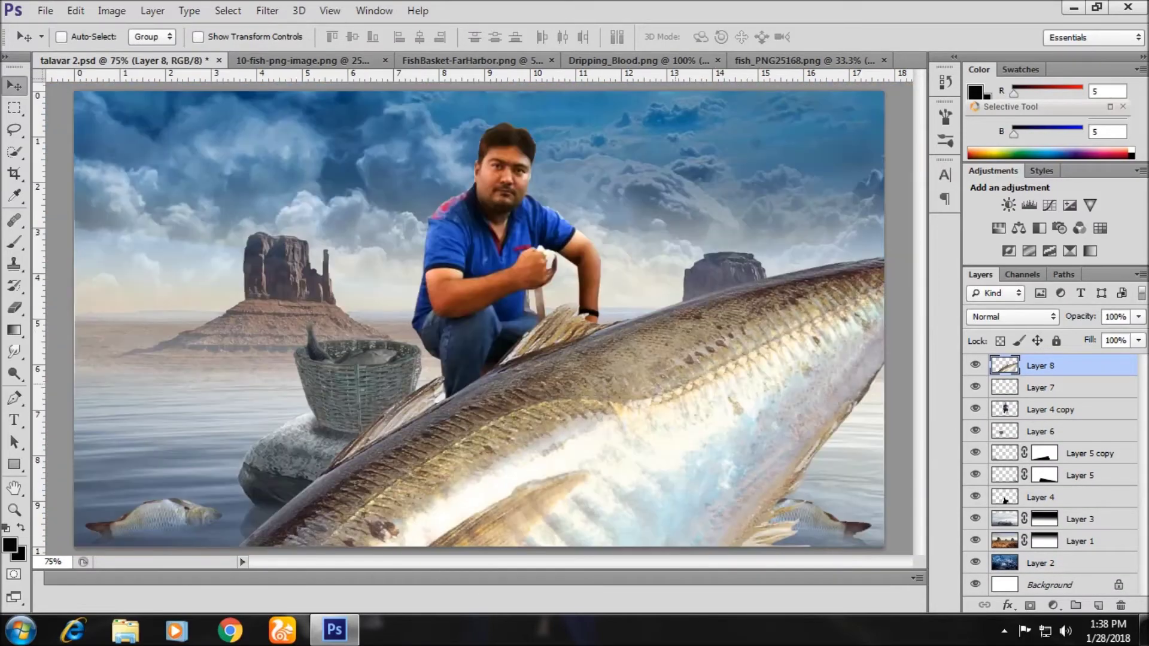
key(ctrl+t)
mouse_move(682, 374)
mouse_down()
mouse_move(778, 324)
mouse_move(693, 380)
mouse_up()
drag(569, 419, 566, 353)
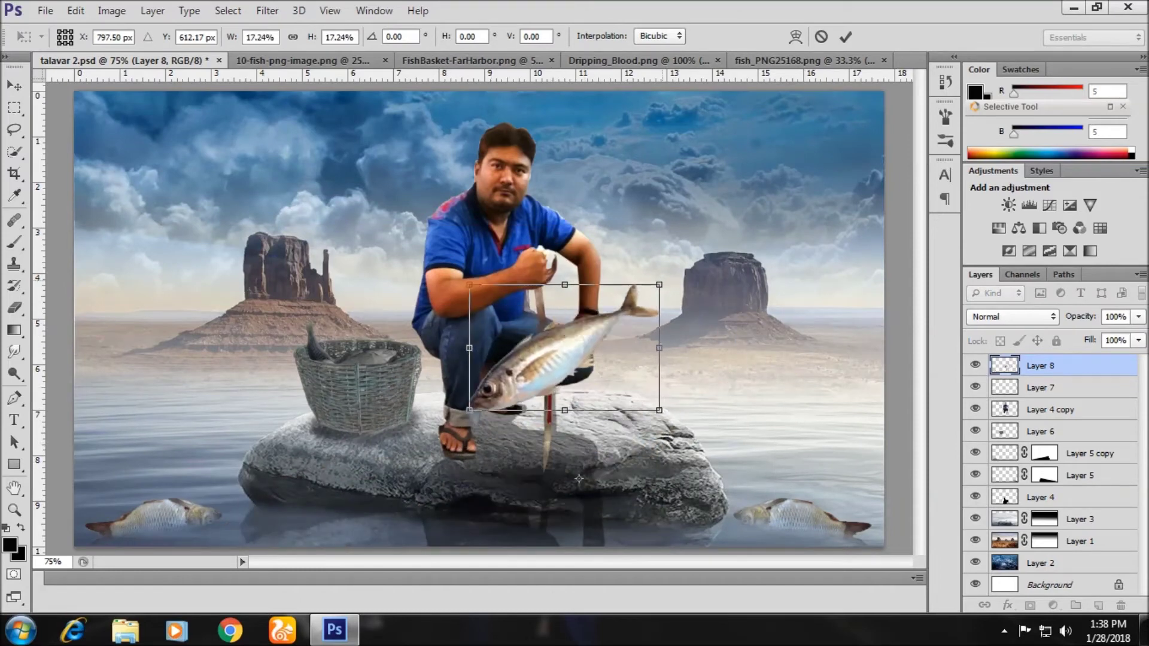
drag(659, 285, 590, 331)
mouse_move(533, 371)
mouse_down()
mouse_move(558, 385)
mouse_move(557, 374)
mouse_up()
drag(494, 415, 507, 405)
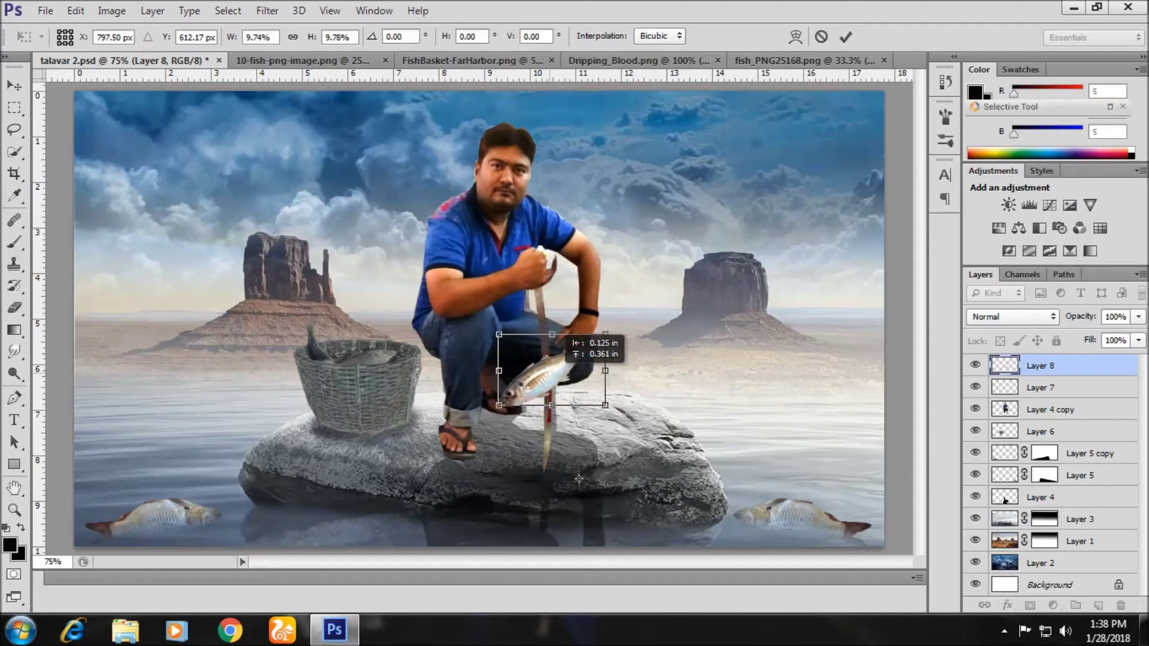
key(Return)
key(alt+bracketleft)
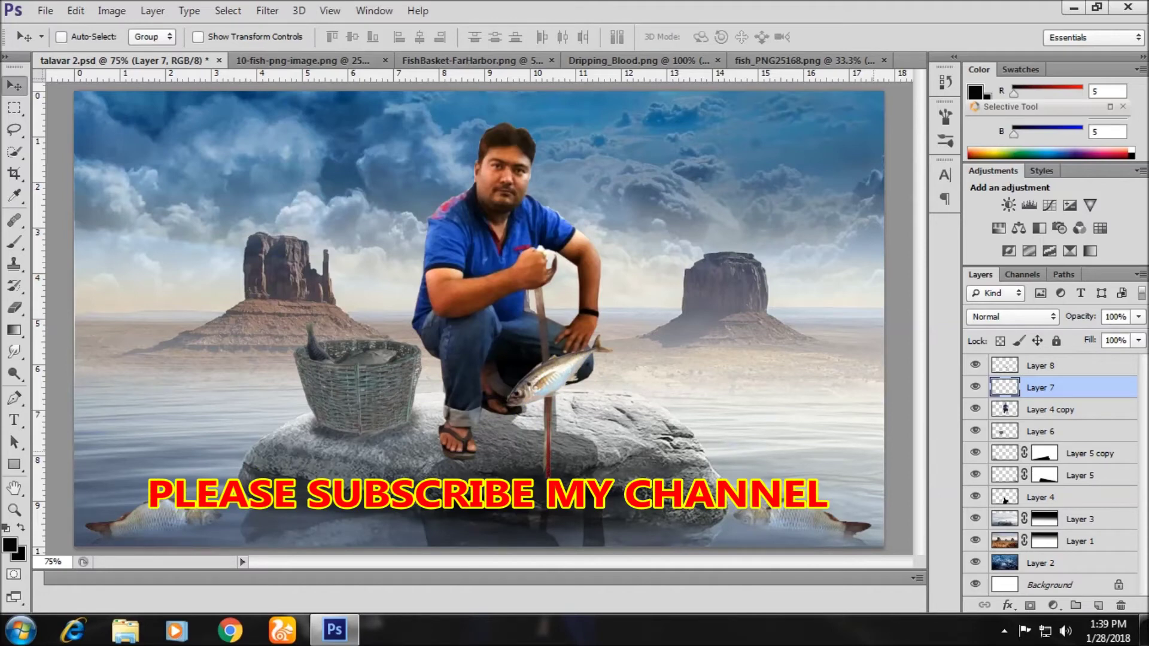
Select the fish layer (Layer 8) and zoom in around the knee and fish
key(alt+bracketright)
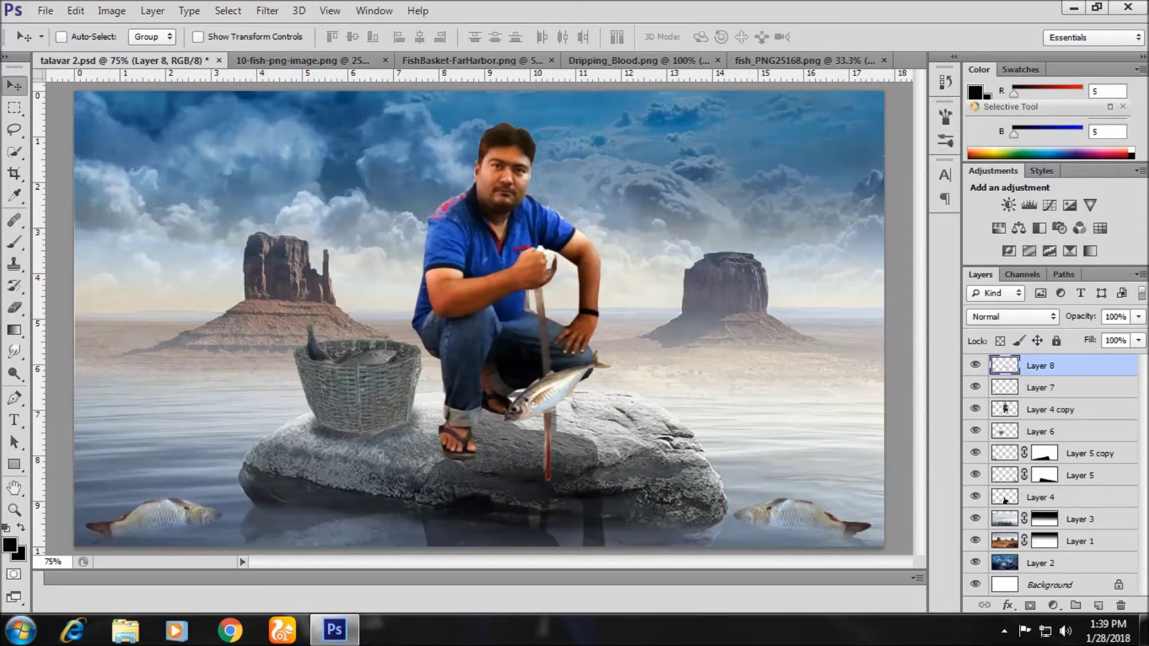
key(z)
click(556, 359)
key(e)
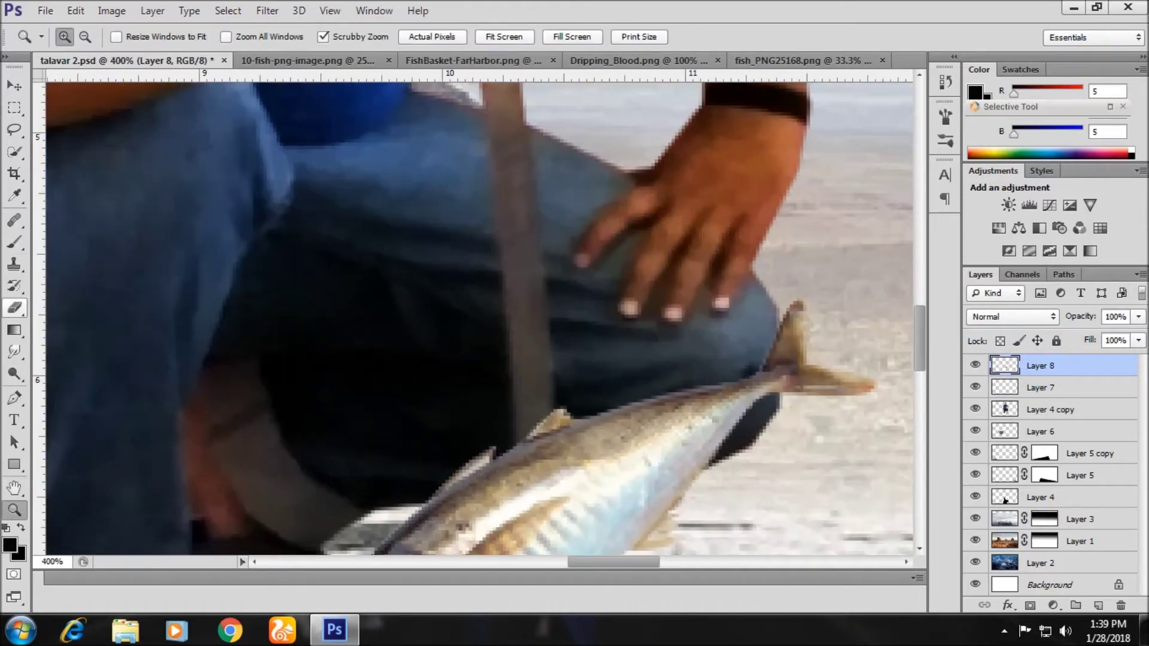
scroll(479, 317, down, 4)
scroll(479, 318, down, 1)
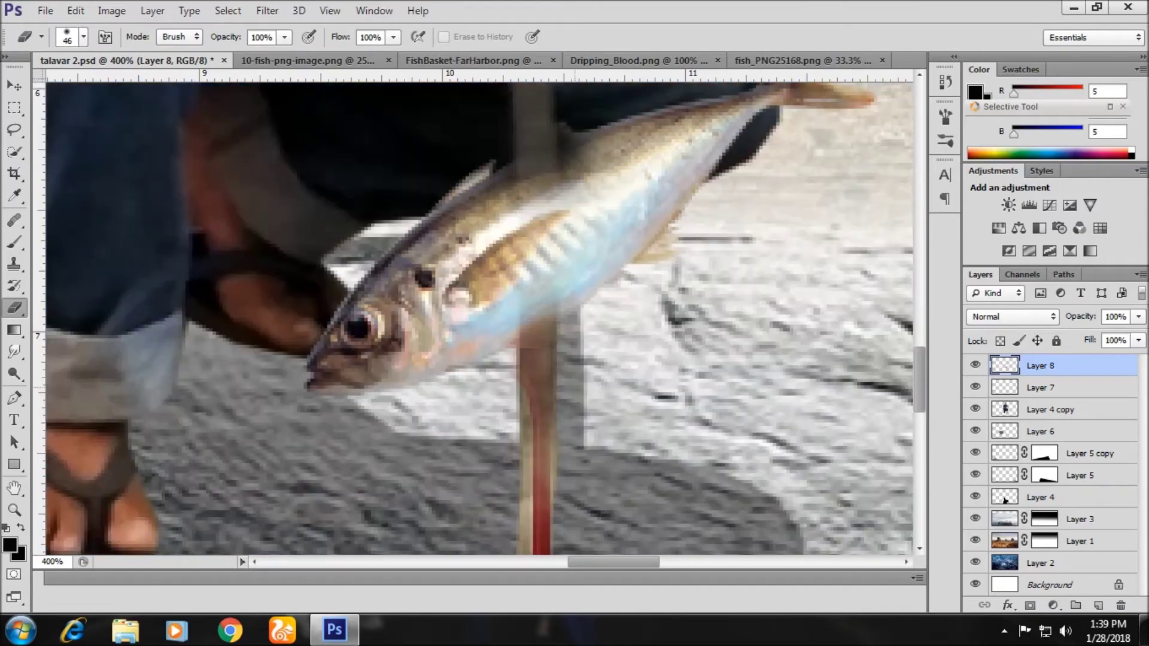
Open the blood-png-24 and blood-png-17 splatter images together
key(ctrl+o)
scroll(616, 284, down, 5)
scroll(617, 285, down, 1)
click(916, 254)
ctrl+click(688, 263)
click(1094, 527)
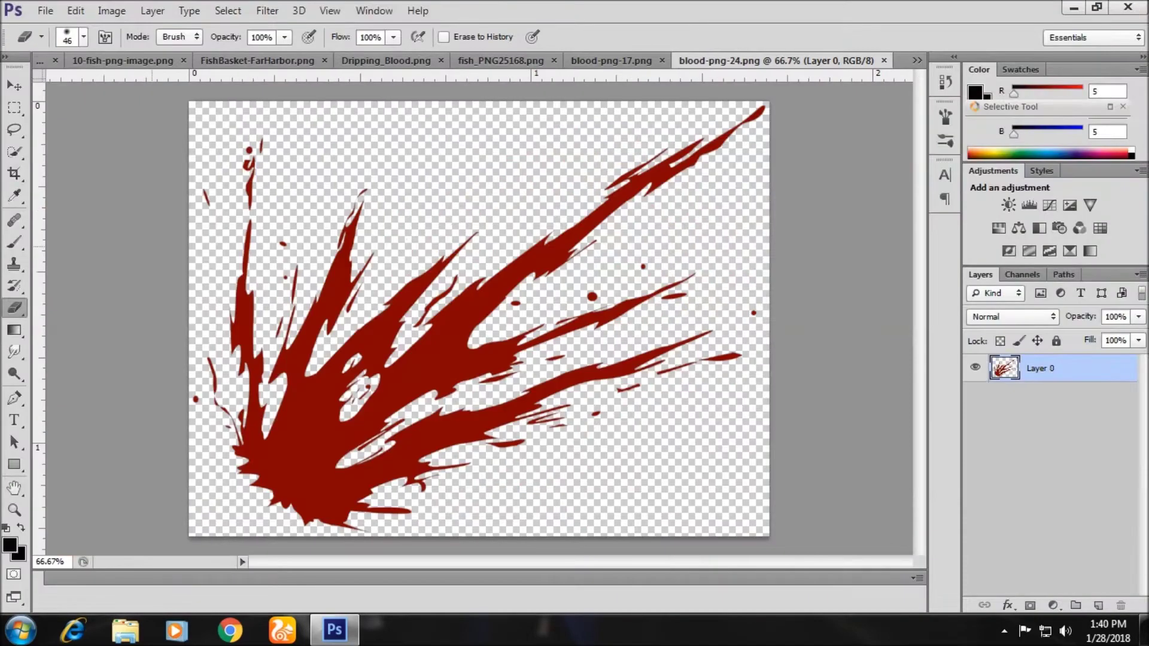
Cycle through the open documents and close the FishBasket image
click(383, 60)
click(383, 61)
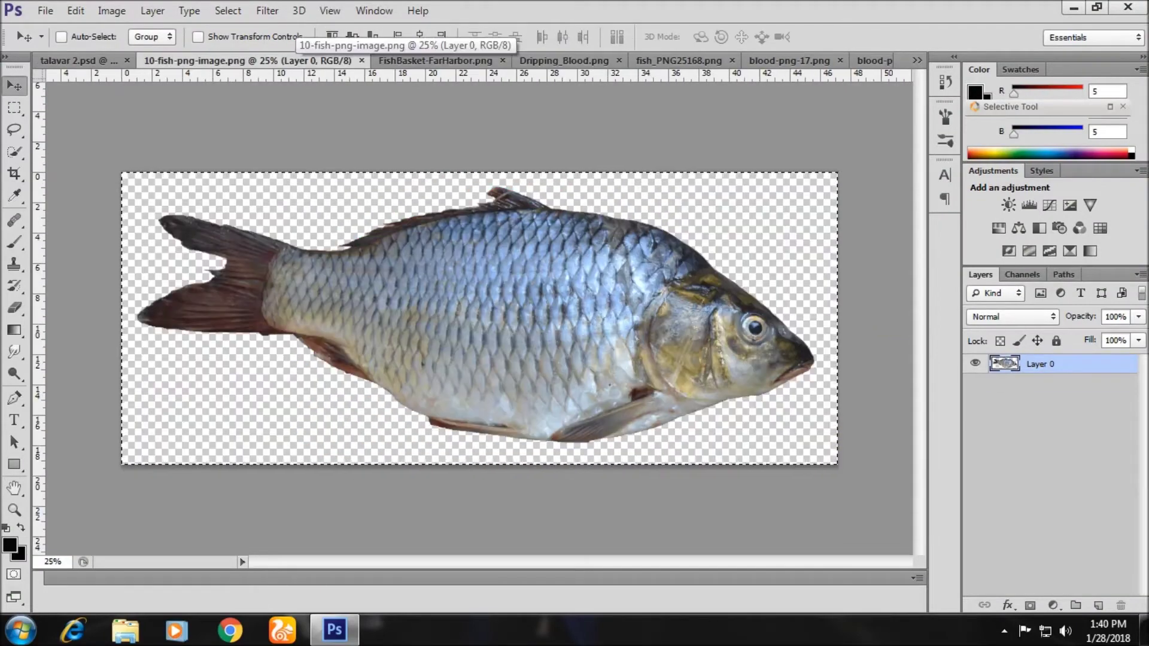
key(ctrl+Tab)
key(ctrl+Tab)
key(ctrl+shift+Tab)
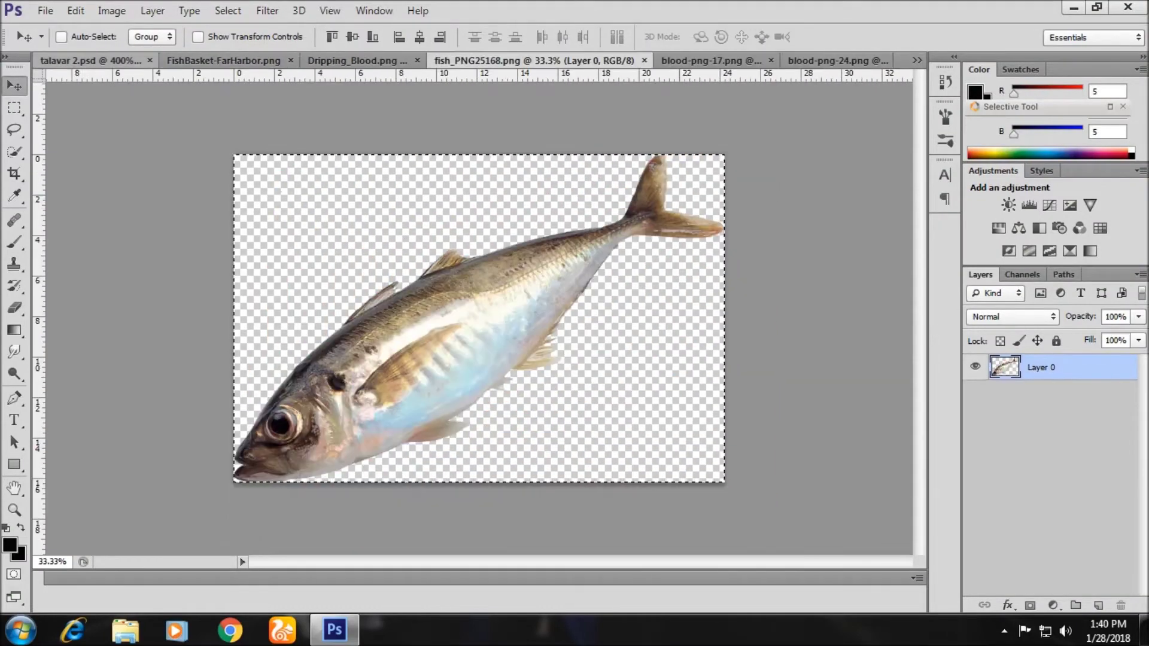
key(ctrl+shift+Tab)
key(ctrl+shift+Tab)
key(ctrl+shift+Tab)
key(ctrl+shift+Tab)
key(ctrl+Tab)
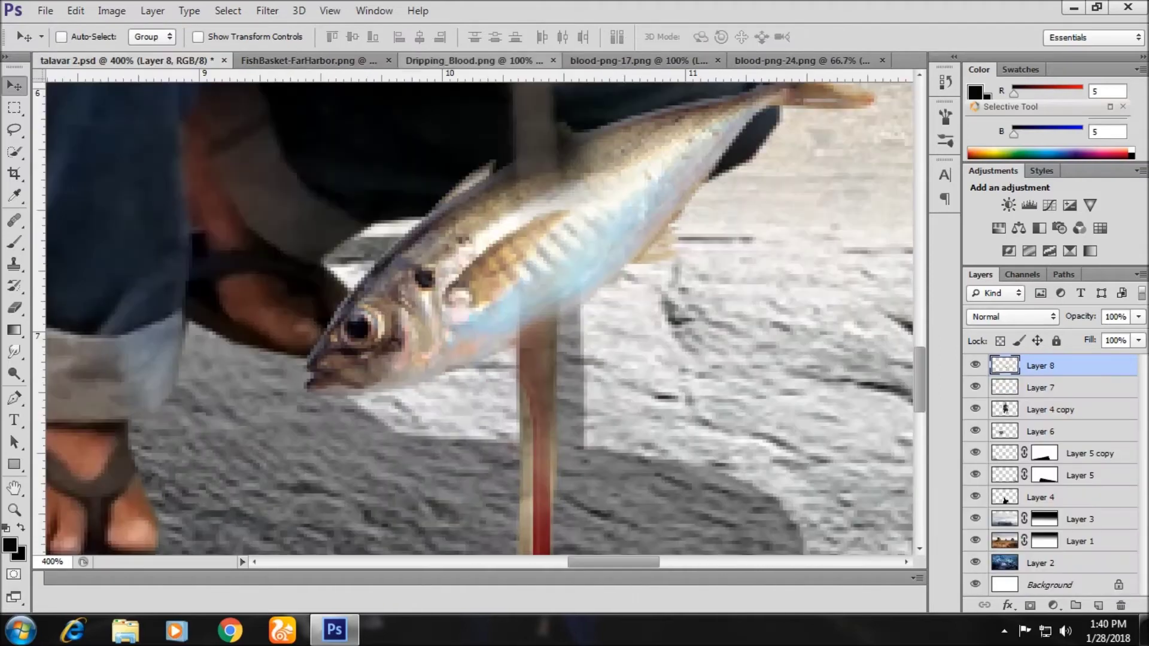
key(ctrl+Tab)
key(ctrl+w)
key(ctrl+Tab)
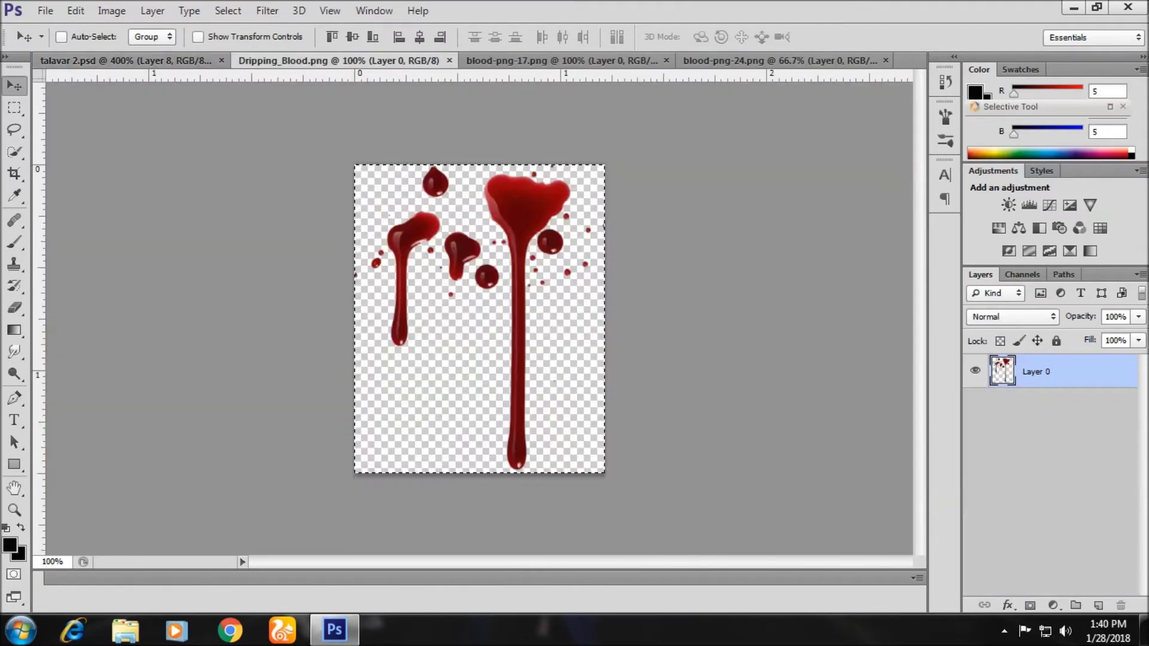
key(ctrl+Tab)
key(ctrl+Tab)
Copy the whole blood-png-24 splash and paste it into talavar 2 as a new layer
key(ctrl+a)
key(ctrl+c)
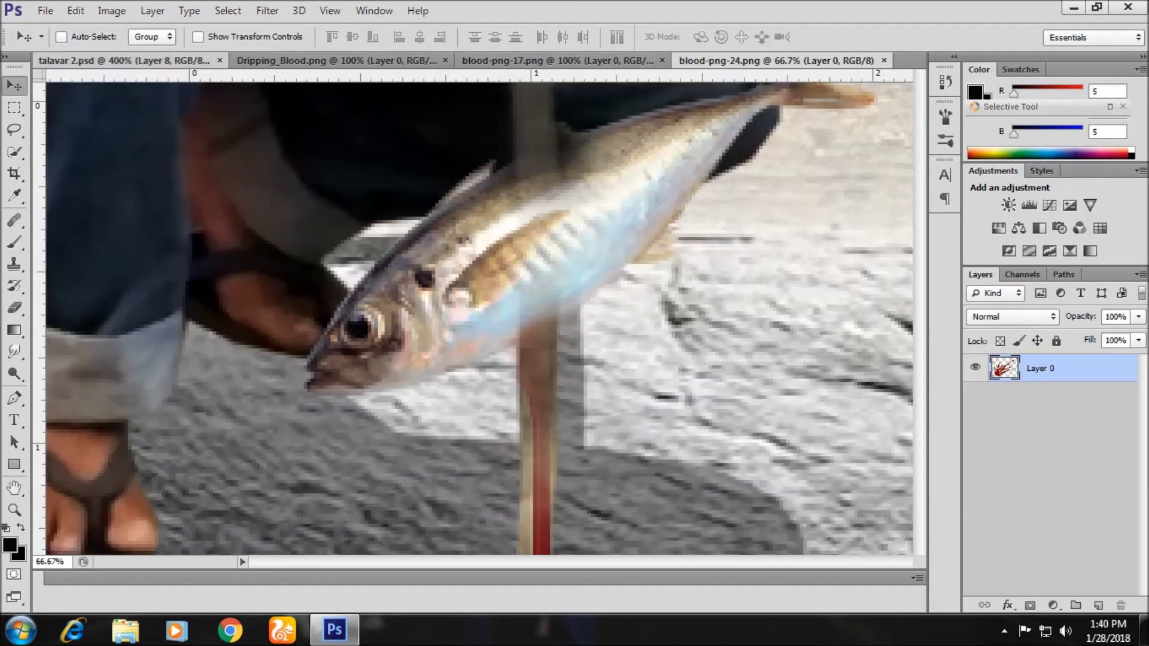
key(ctrl+Tab)
key(ctrl+v)
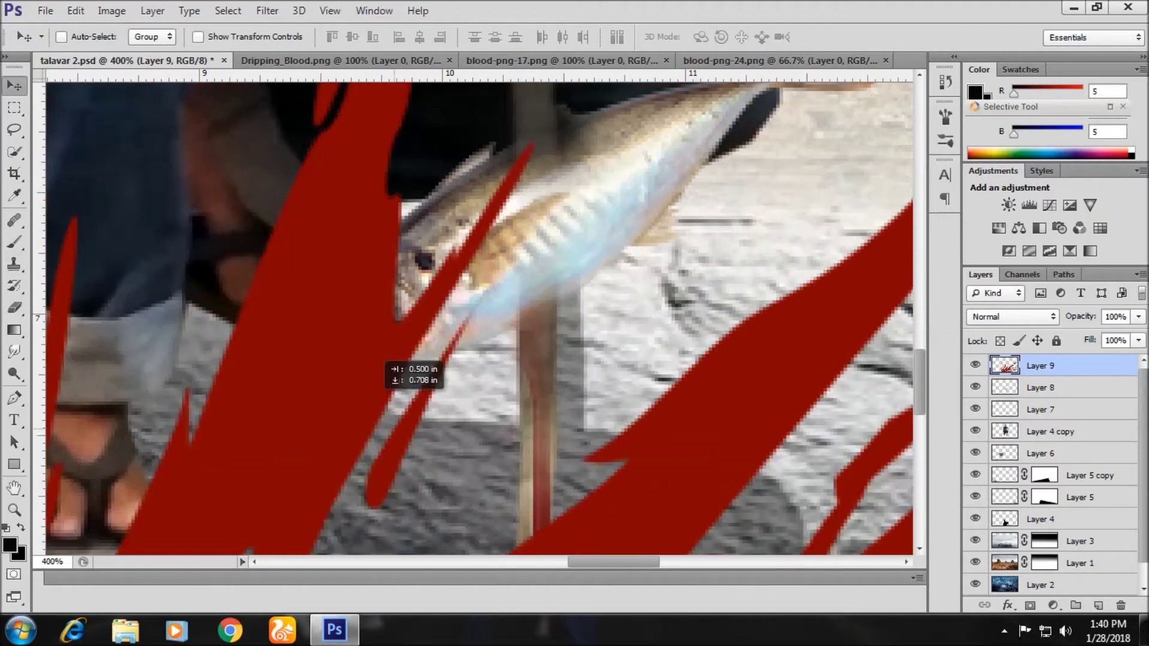
Shrink the pasted blood splash sharply and place it on the fish by the rock
drag(419, 299, 377, 359)
key(ctrl+0)
key(ctrl+t)
drag(336, 150, 539, 335)
mouse_move(622, 395)
mouse_down()
mouse_move(569, 347)
mouse_move(563, 368)
mouse_up()
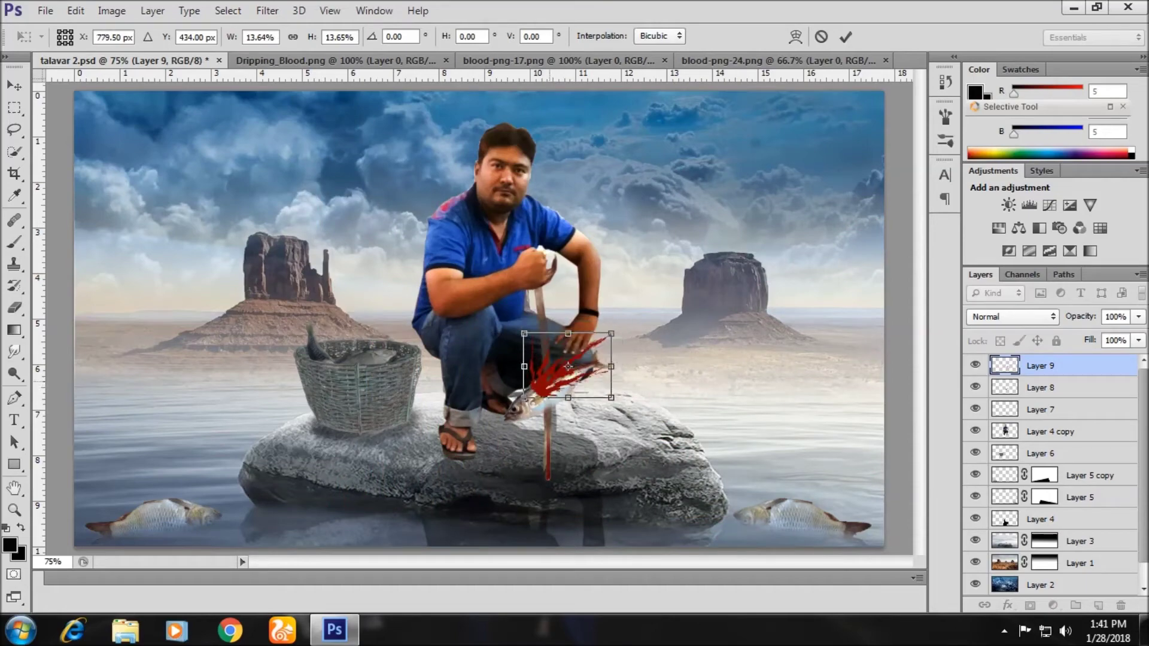
key(Return)
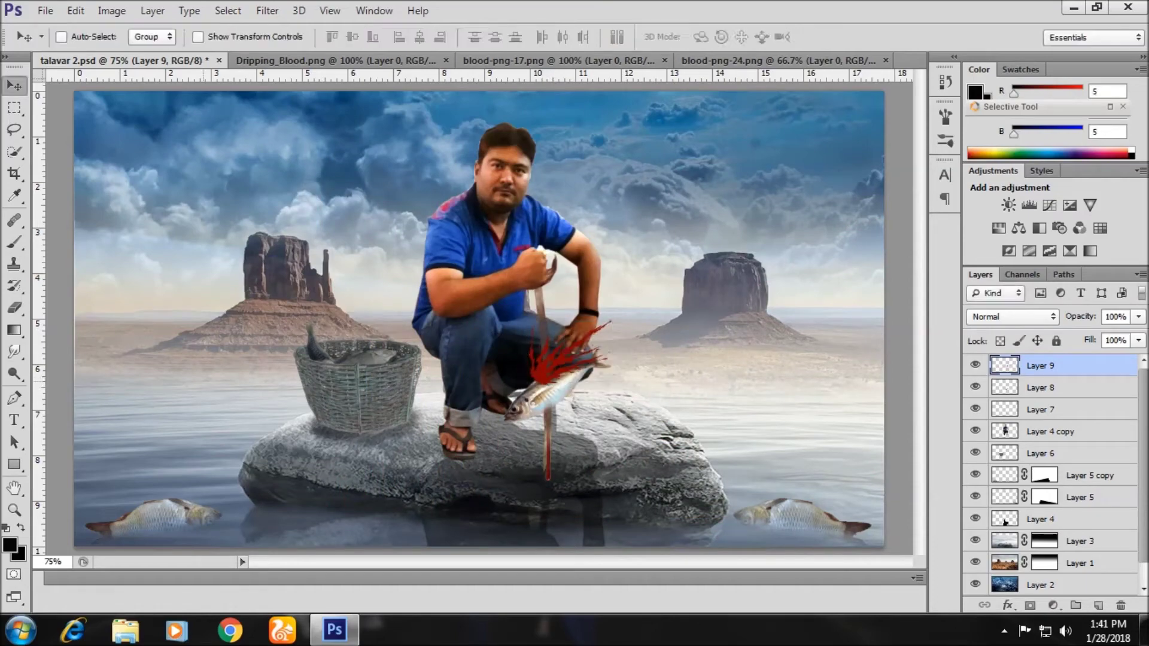
Nudge the splash slightly lower on the fish and apply the transform
mouse_move(563, 359)
mouse_down()
mouse_move(622, 359)
mouse_move(622, 374)
mouse_up()
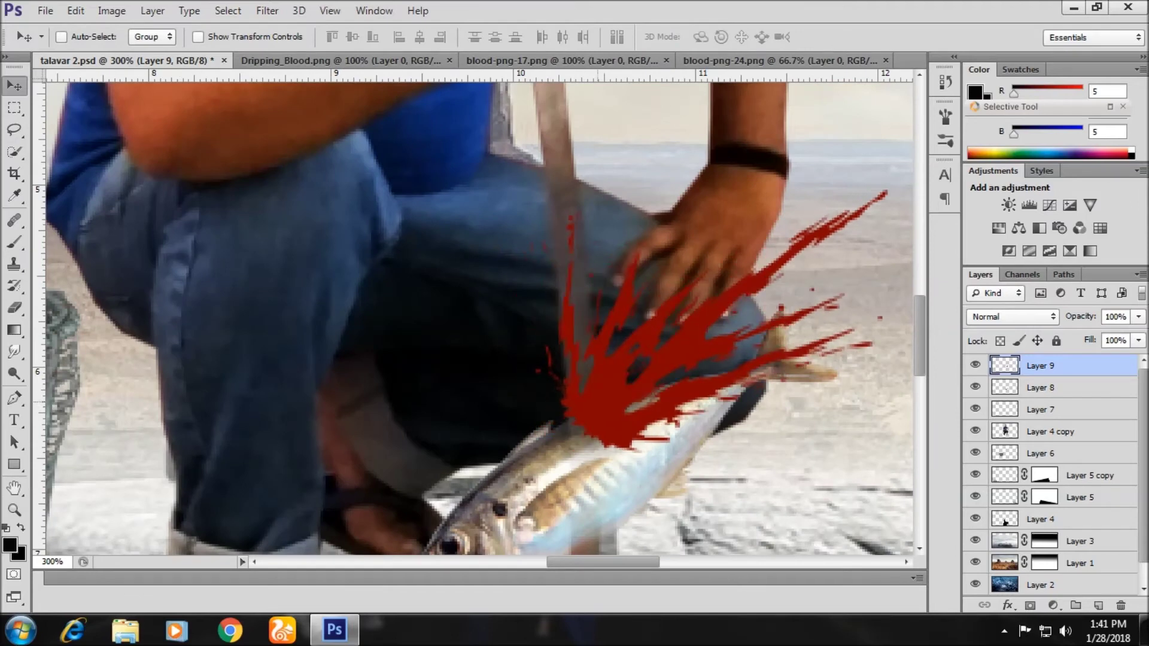
key(ctrl+t)
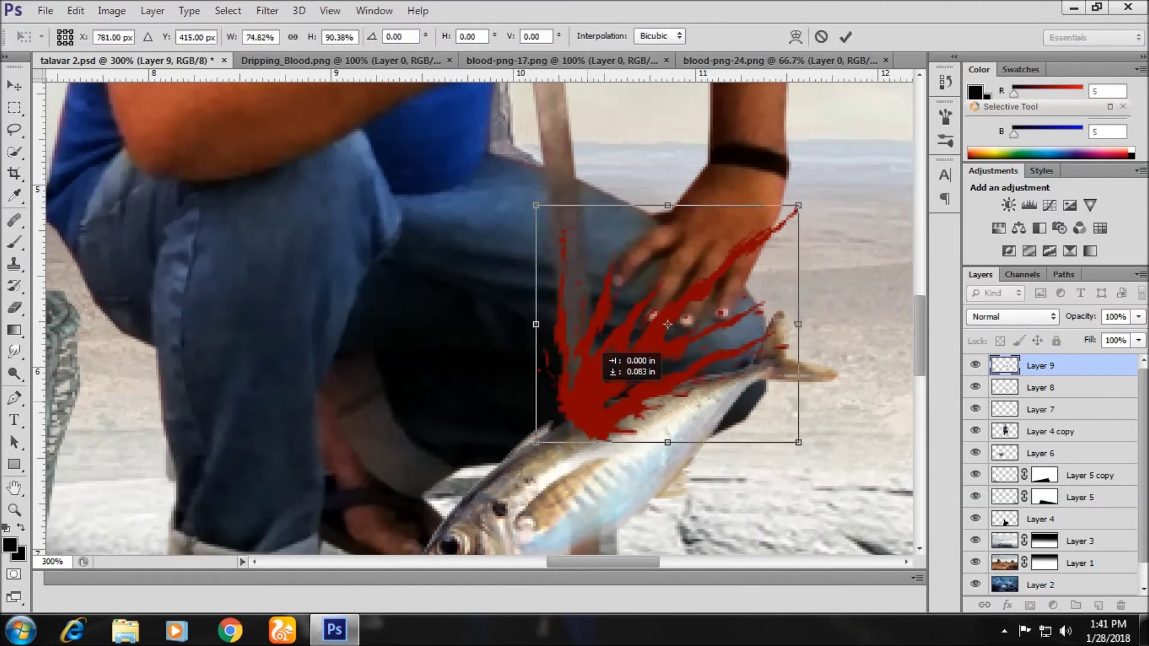
drag(598, 335, 599, 360)
key(e)
click(486, 247)
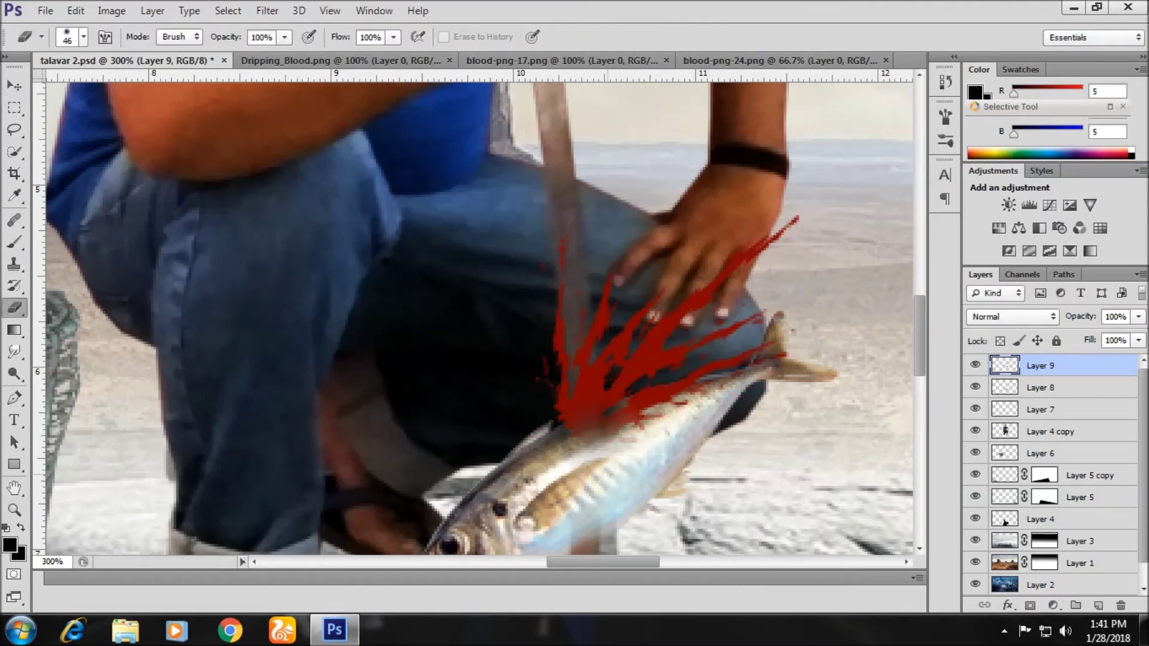
key(v)
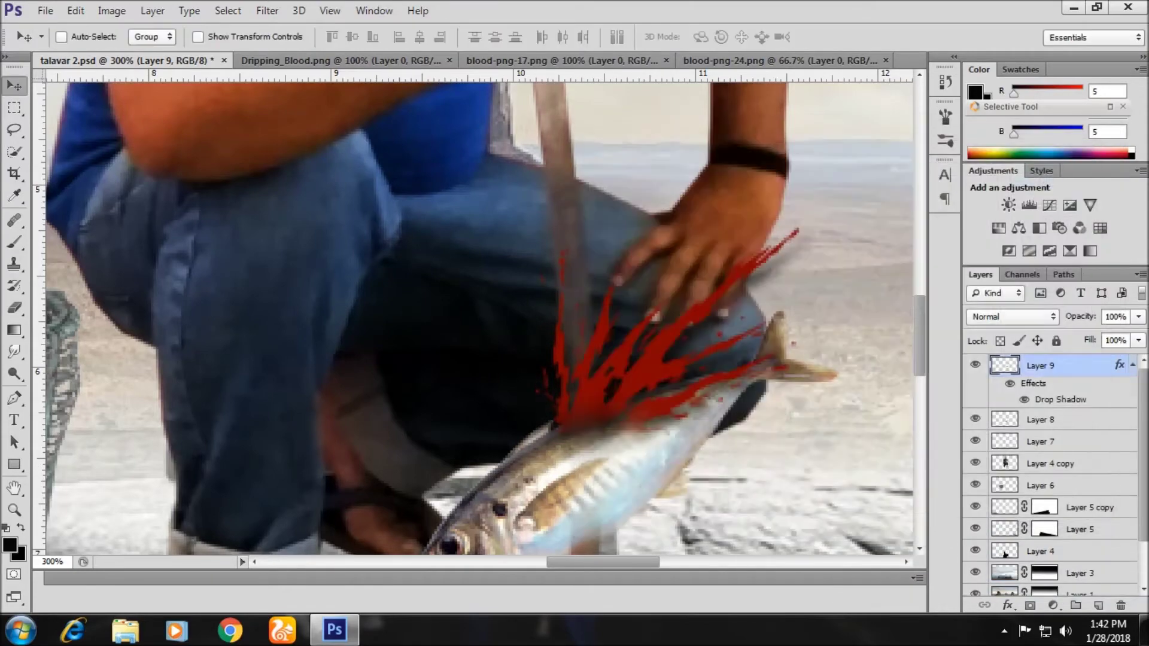
key(ctrl+0)
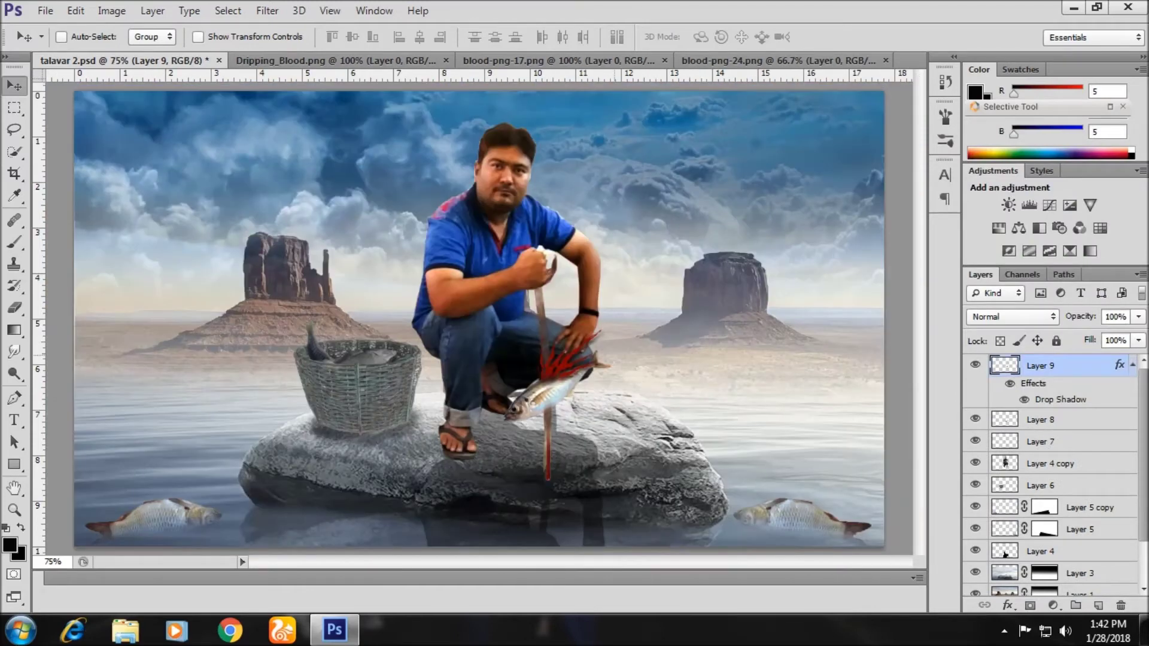
click(1138, 317)
Set the splash opacity to 86% and bring Dripping_Blood in, scaled onto the basket
drag(1139, 336, 1118, 336)
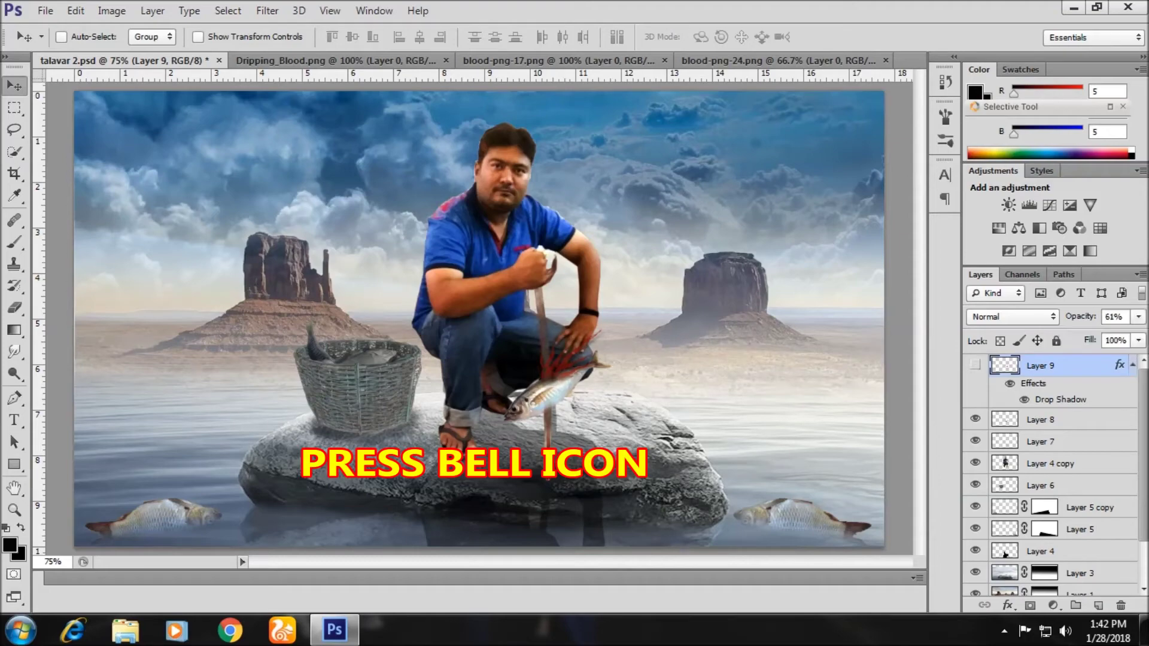
drag(1104, 337, 1131, 336)
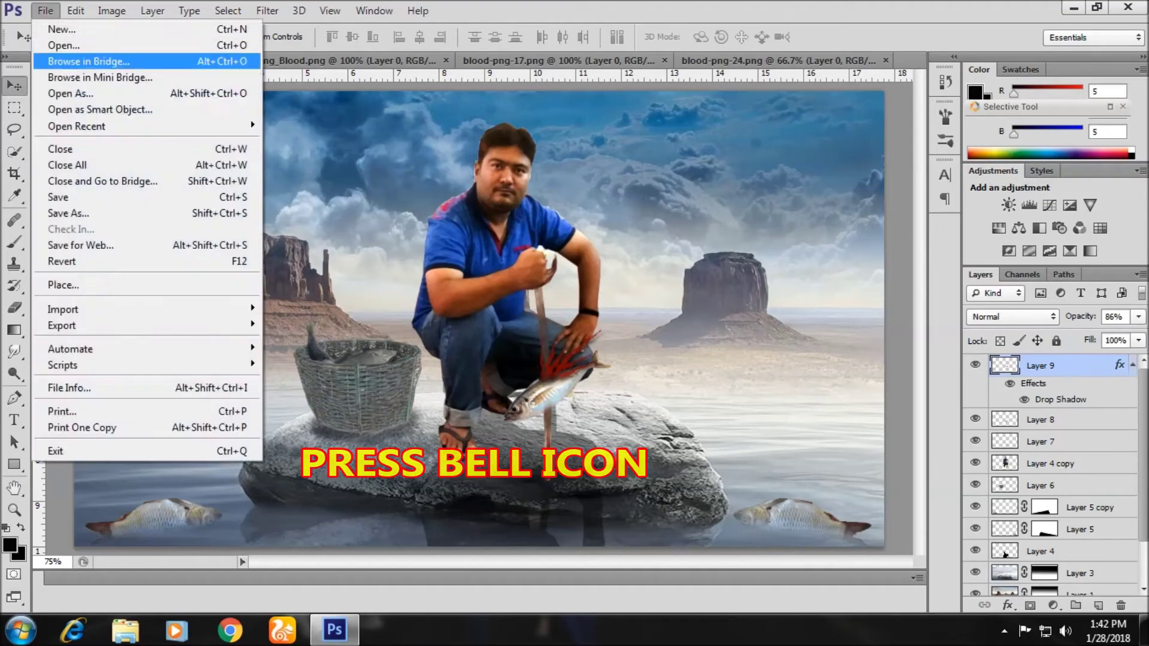
key(ctrl+Tab)
key(ctrl+Tab)
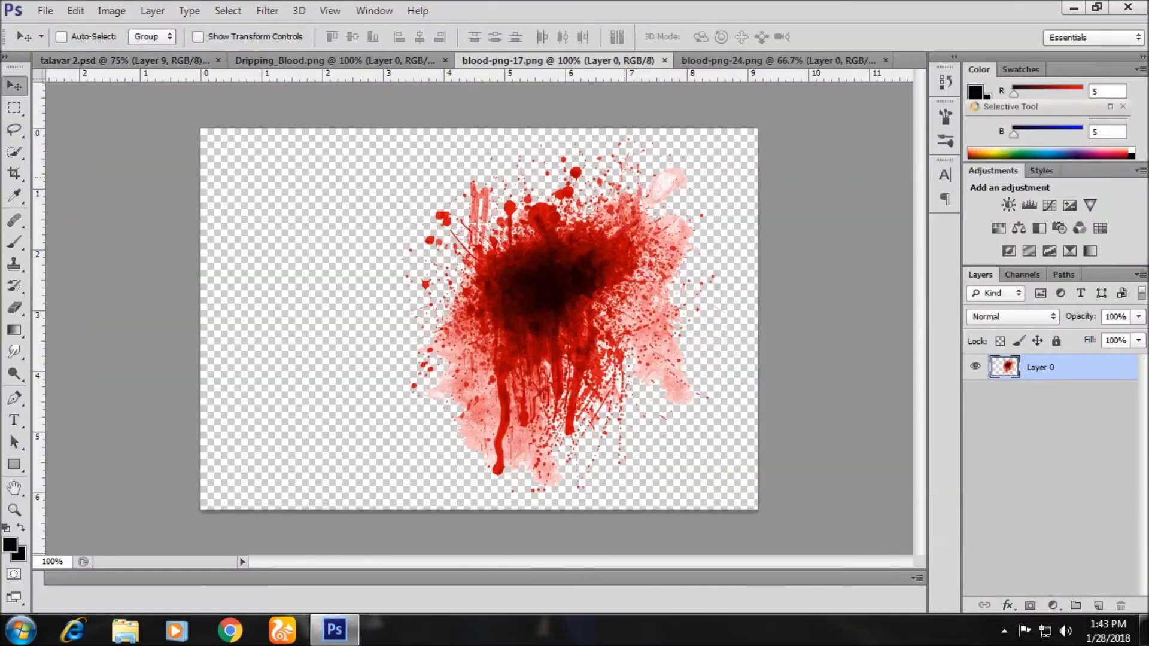
key(ctrl+Tab)
key(ctrl+Tab)
key(ctrl+Tab)
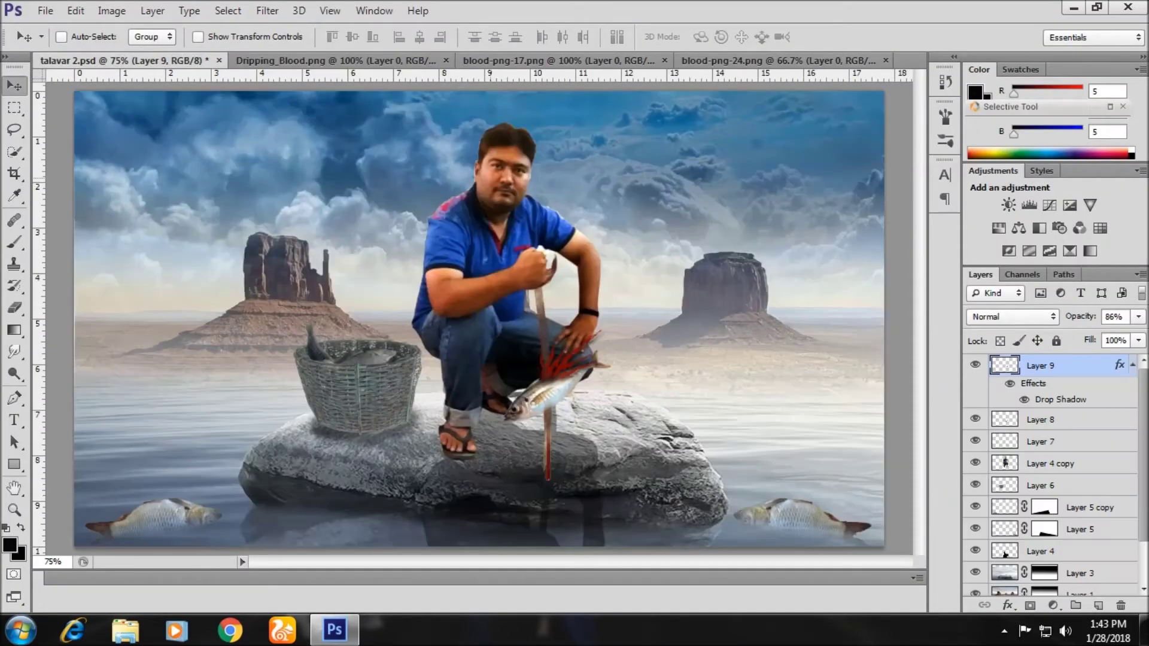
mouse_move(575, 461)
mouse_down()
mouse_move(526, 312)
mouse_move(335, 413)
mouse_up()
key(ctrl+t)
mouse_move(439, 323)
mouse_down()
mouse_move(385, 334)
mouse_move(395, 344)
mouse_up()
key(Return)
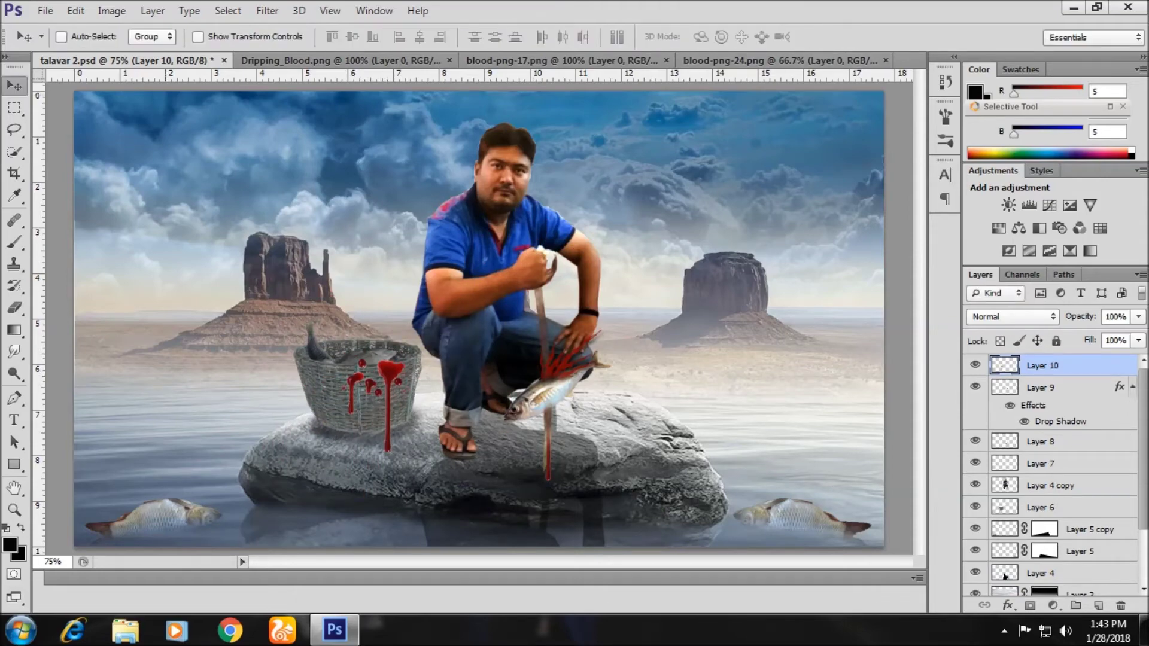
Bring a second Dripping_Blood copy in and scale it to sit on the basket
click(338, 61)
mouse_move(479, 299)
mouse_down()
mouse_move(478, 317)
mouse_move(377, 306)
mouse_move(372, 287)
mouse_move(396, 335)
mouse_up()
key(ctrl+t)
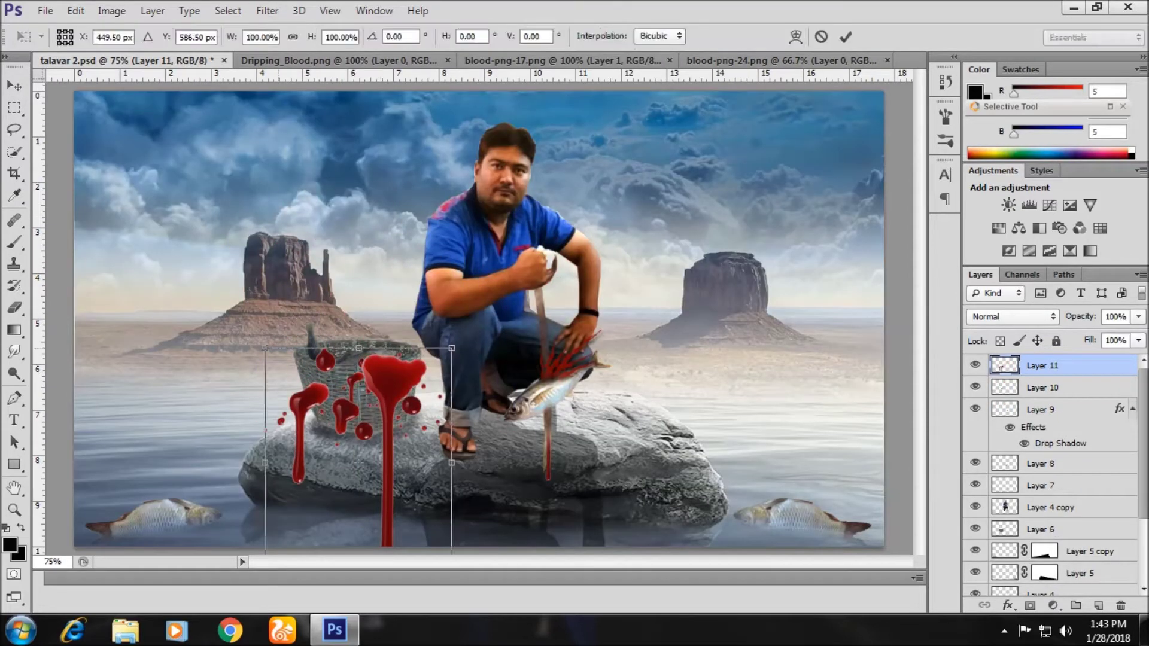
drag(452, 546, 365, 430)
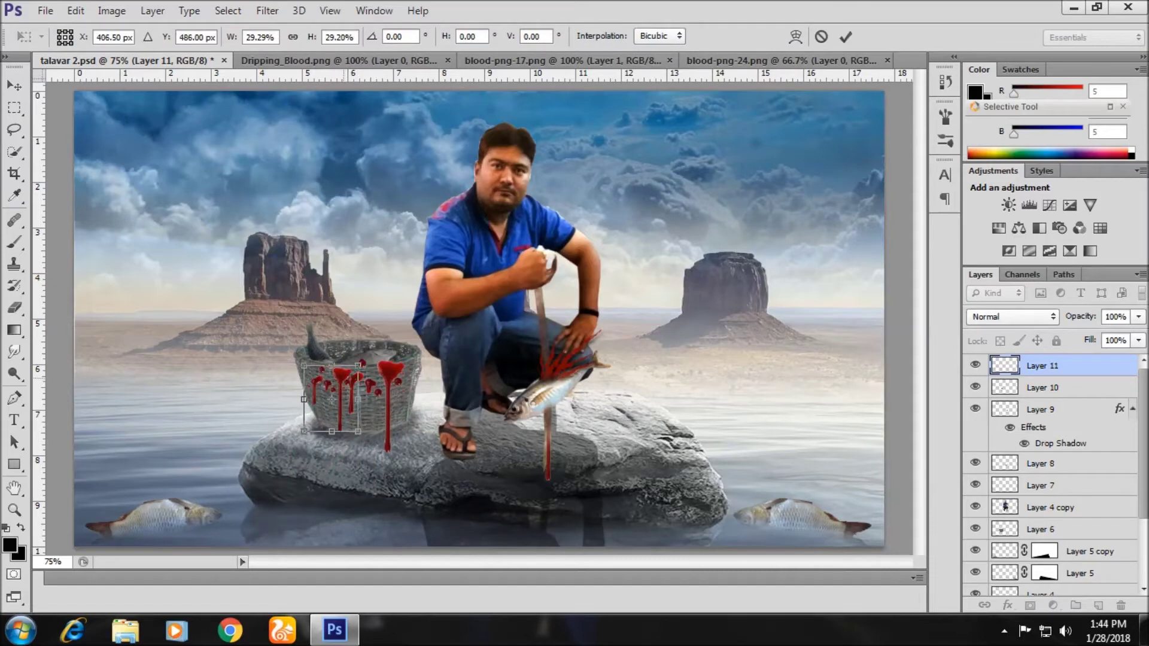
key(Return)
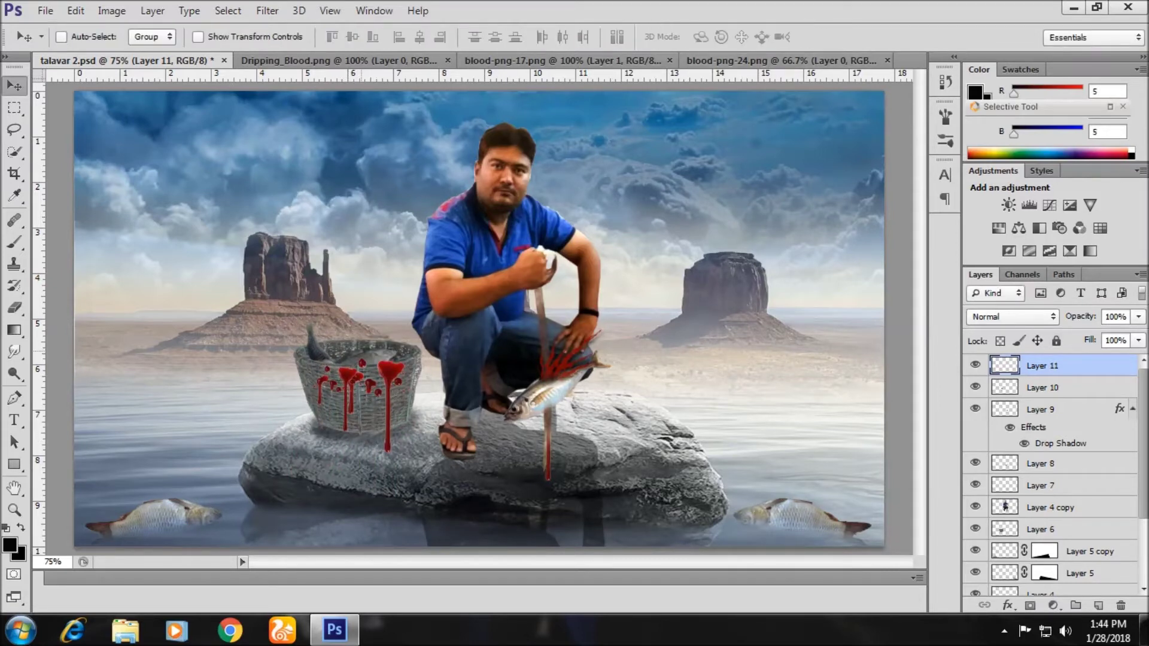
Duplicate the basket blood layer and move the copy under the held fish
right_click(1044, 366)
click(718, 136)
key(Return)
drag(357, 345, 584, 383)
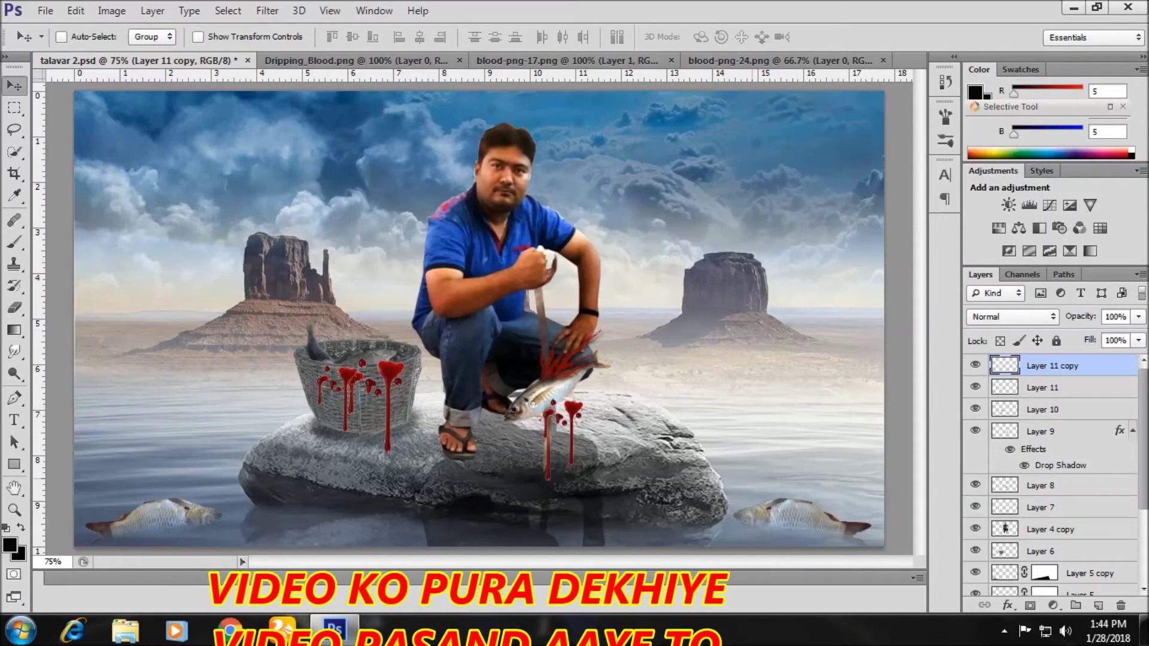
key(e)
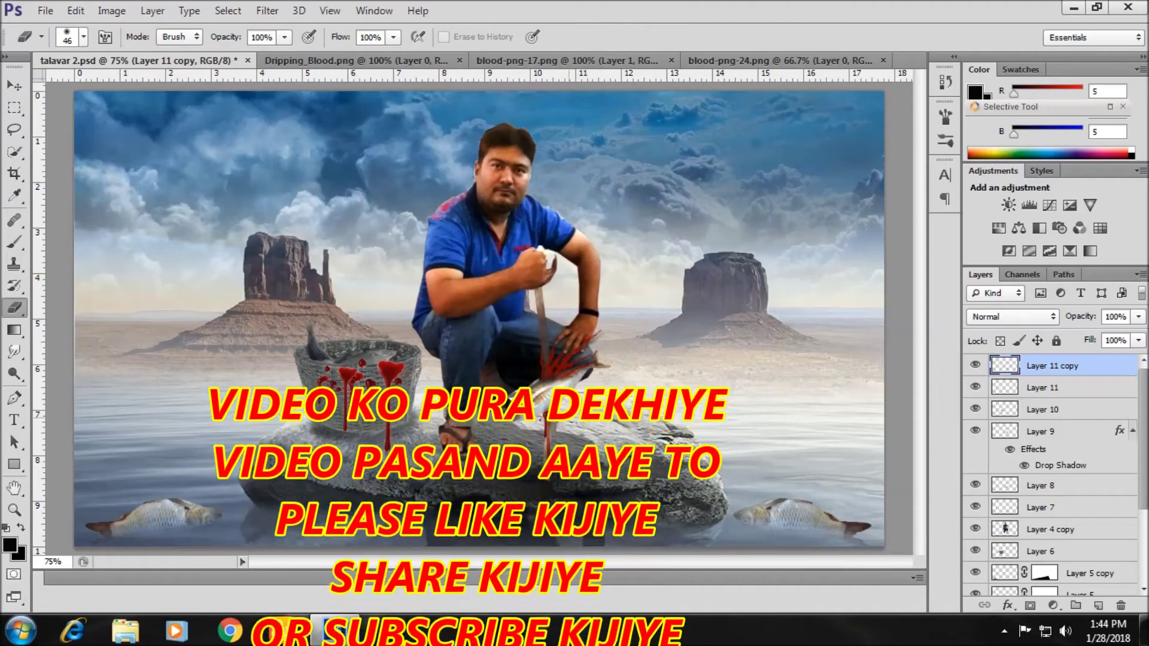
key(v)
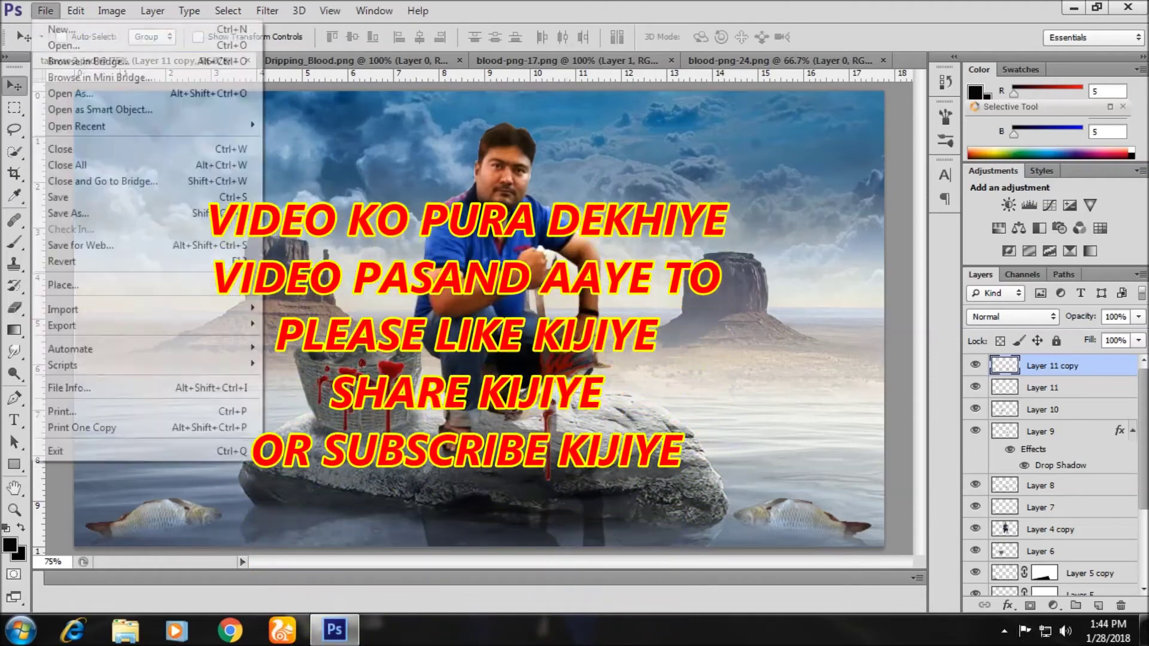
key(ctrl+o)
Paste the large carp image into talavar 2, widened and flattened across the basket
double_click(436, 233)
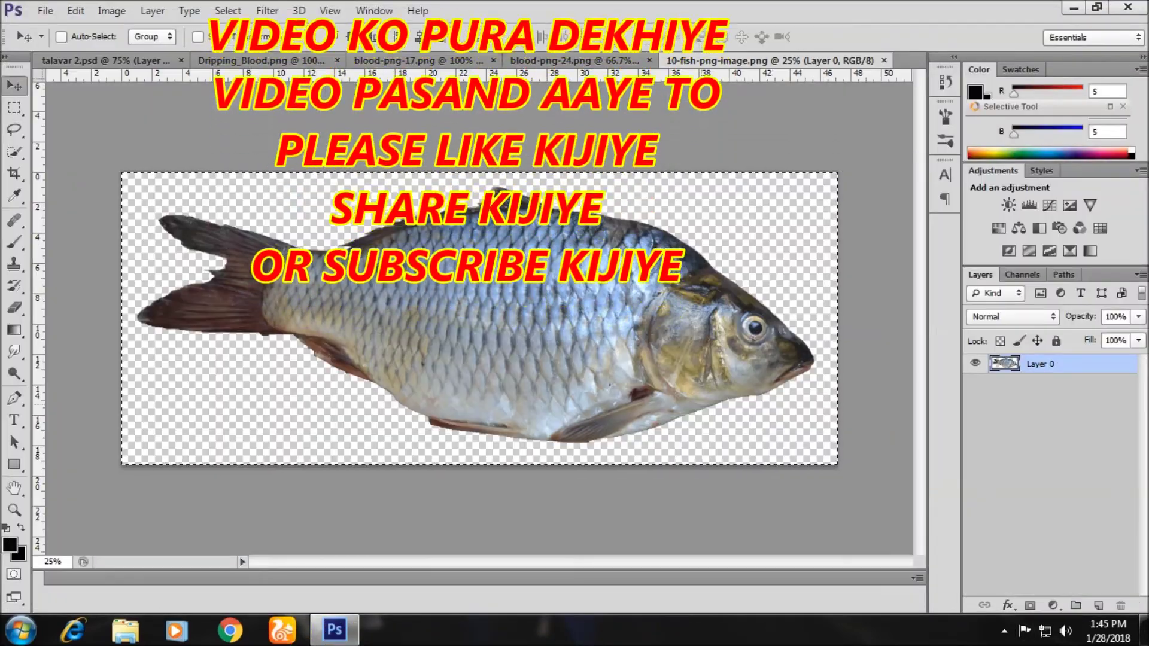
key(ctrl+c)
key(ctrl+Tab)
key(ctrl+v)
key(ctrl+t)
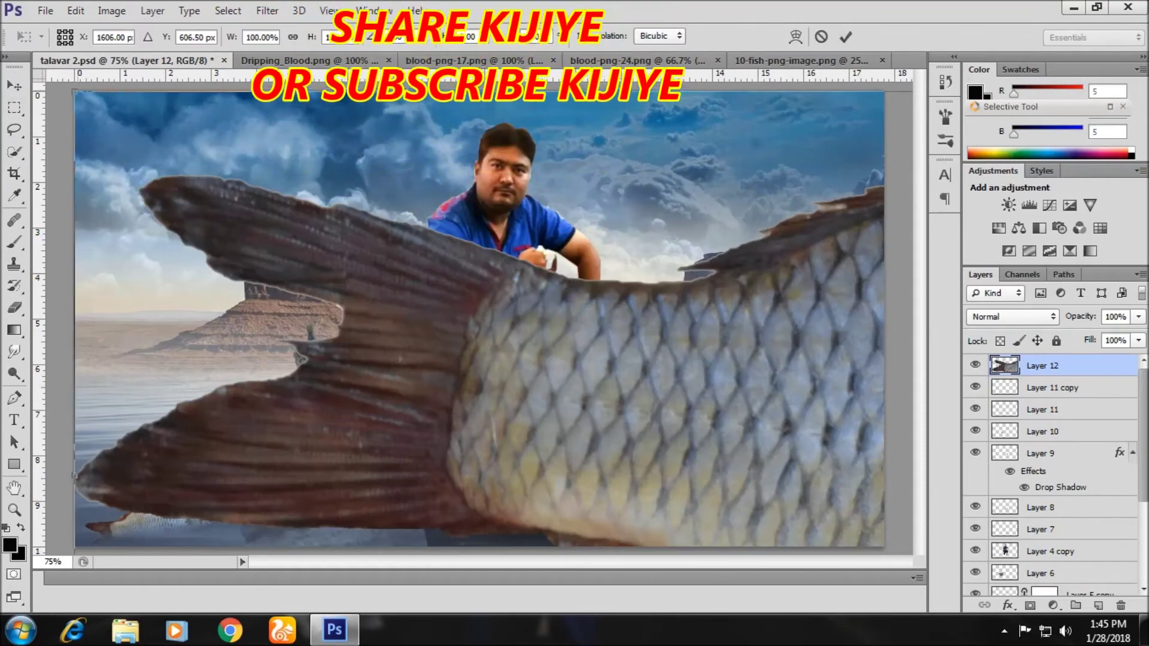
shift+drag(103, 101, 255, 230)
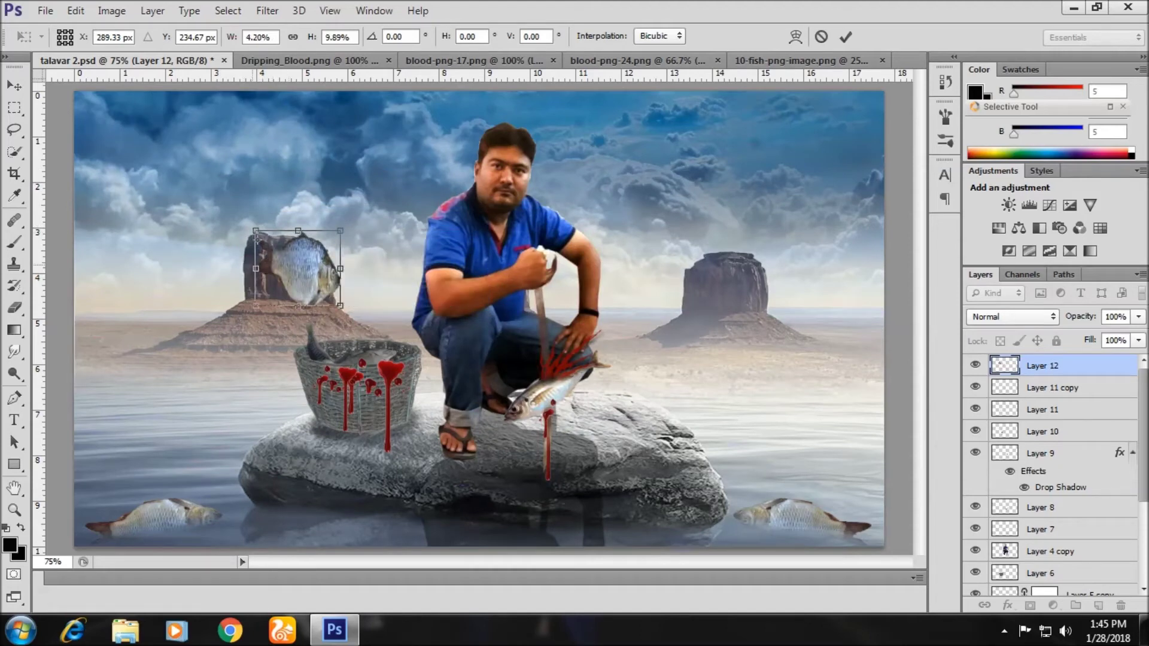
drag(256, 230, 205, 230)
mouse_move(273, 305)
mouse_down()
mouse_move(274, 280)
mouse_move(331, 353)
mouse_move(366, 357)
mouse_up()
key(Return)
Move the basket fish layer beneath the blood drips and shift the drips slightly
drag(1041, 365, 1041, 539)
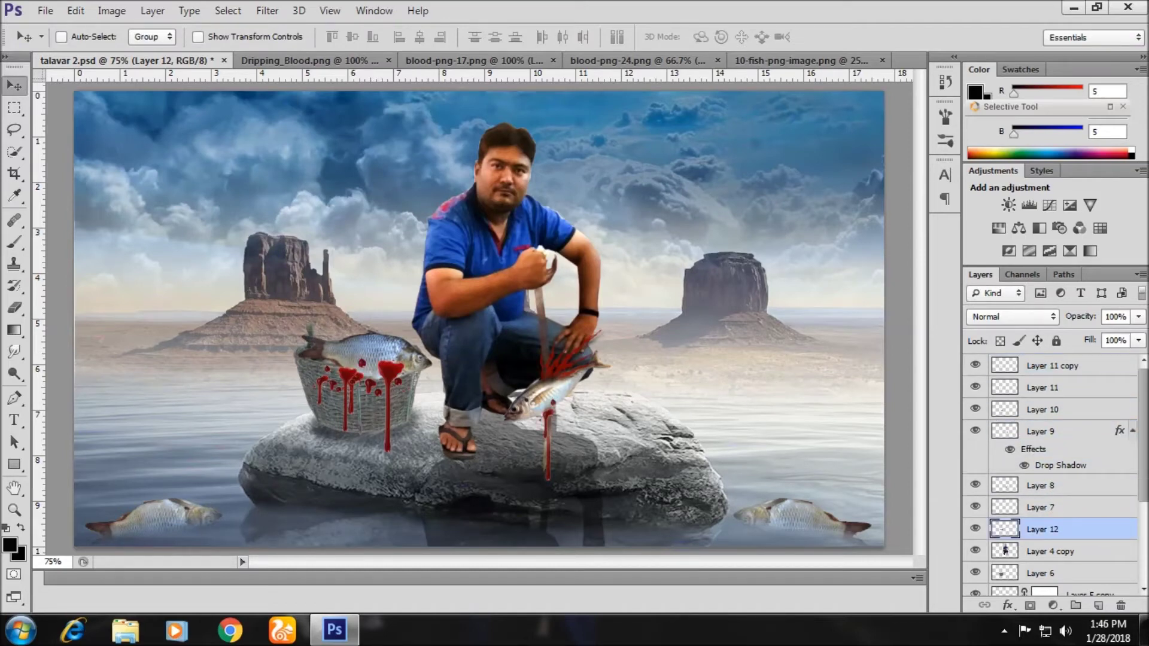
click(1042, 387)
drag(386, 314, 386, 329)
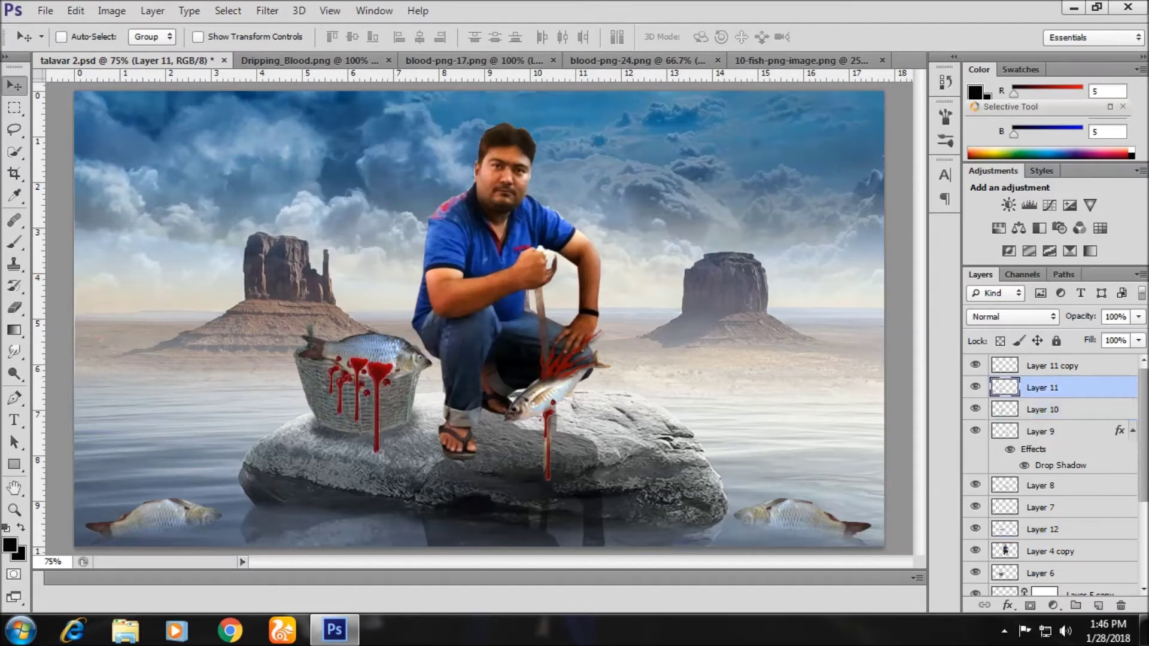
Merge the two blood drip layers and duplicate the fish in the man's hand
ctrl+click(1042, 409)
key(ctrl+e)
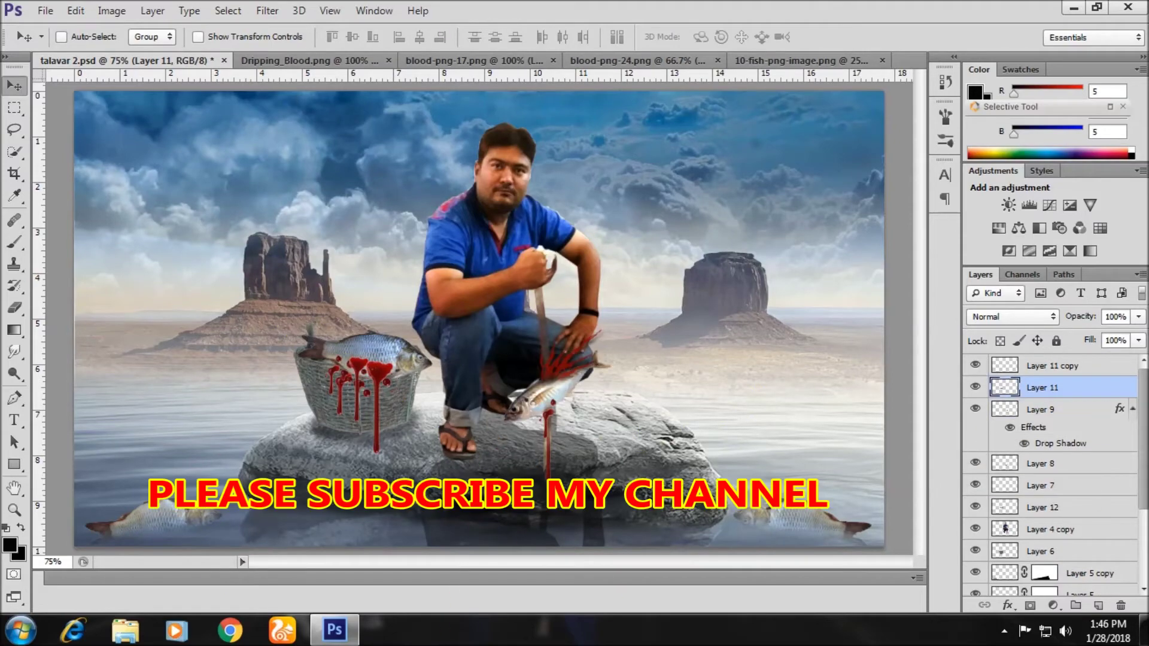
right_click(1040, 464)
click(718, 133)
key(Return)
drag(568, 398, 571, 434)
Rotate the copied fish to hang downward and place its layer behind the original
key(ctrl+t)
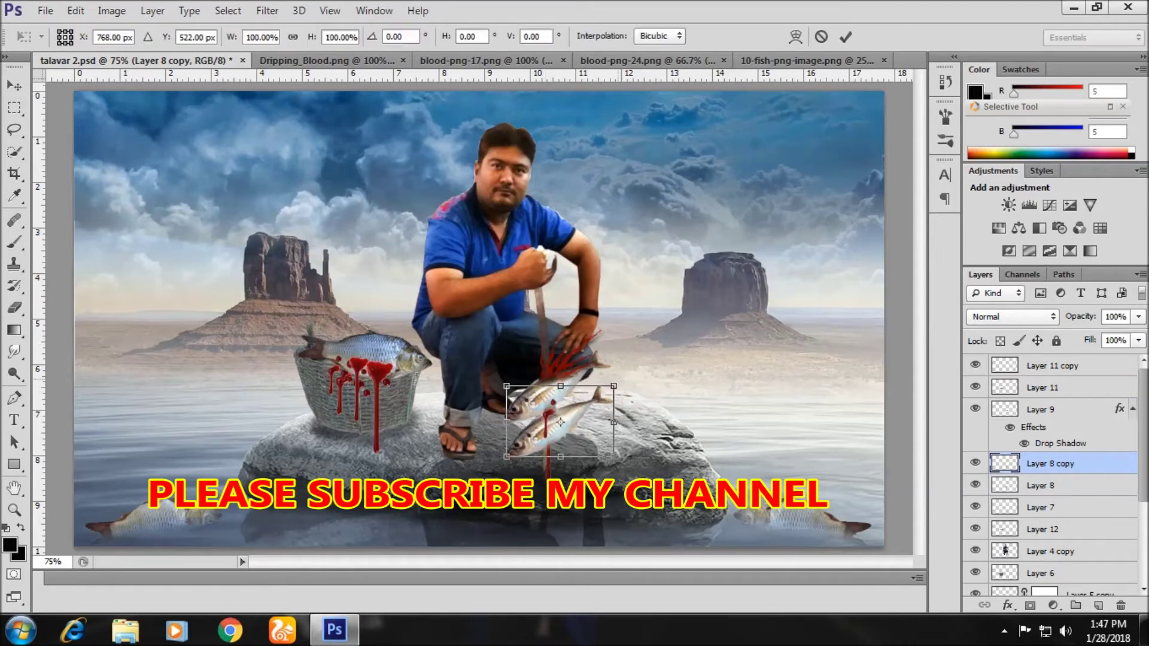
drag(640, 407, 598, 353)
mouse_move(550, 403)
mouse_down()
mouse_move(536, 439)
mouse_move(541, 423)
mouse_up()
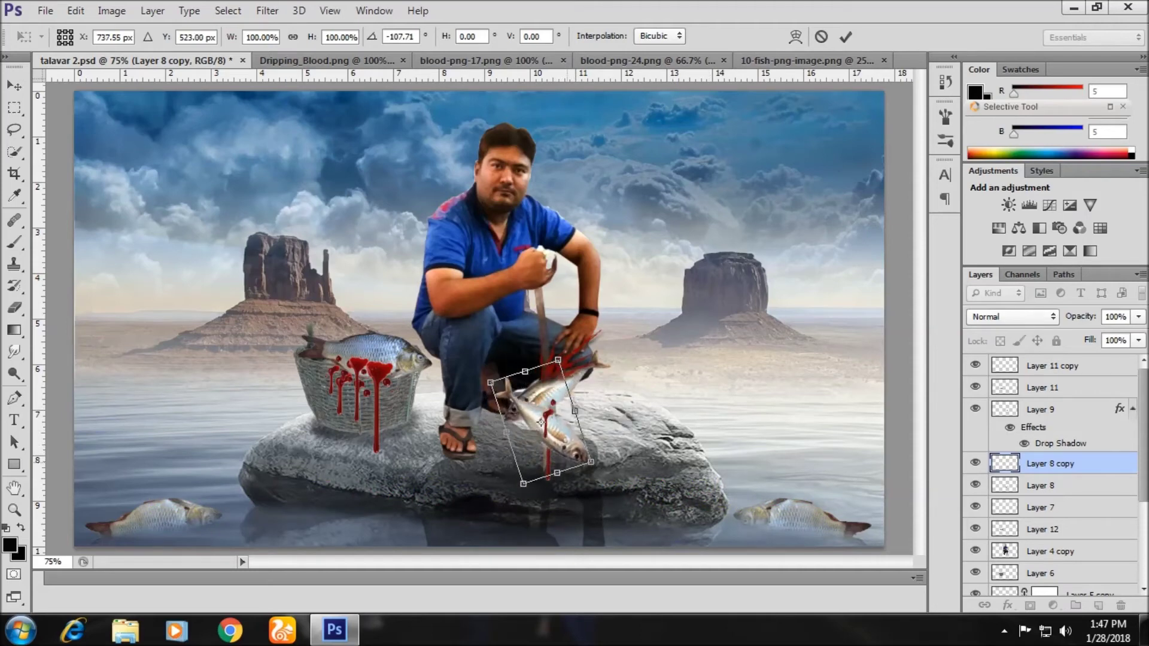
click(845, 36)
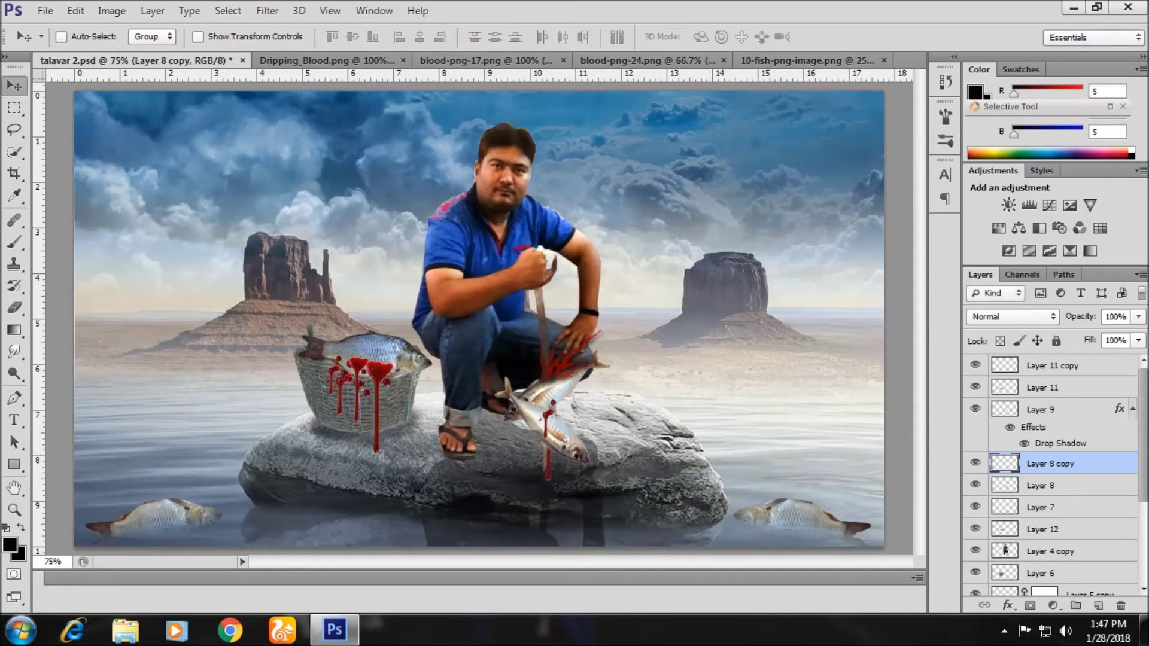
drag(1051, 464, 1064, 494)
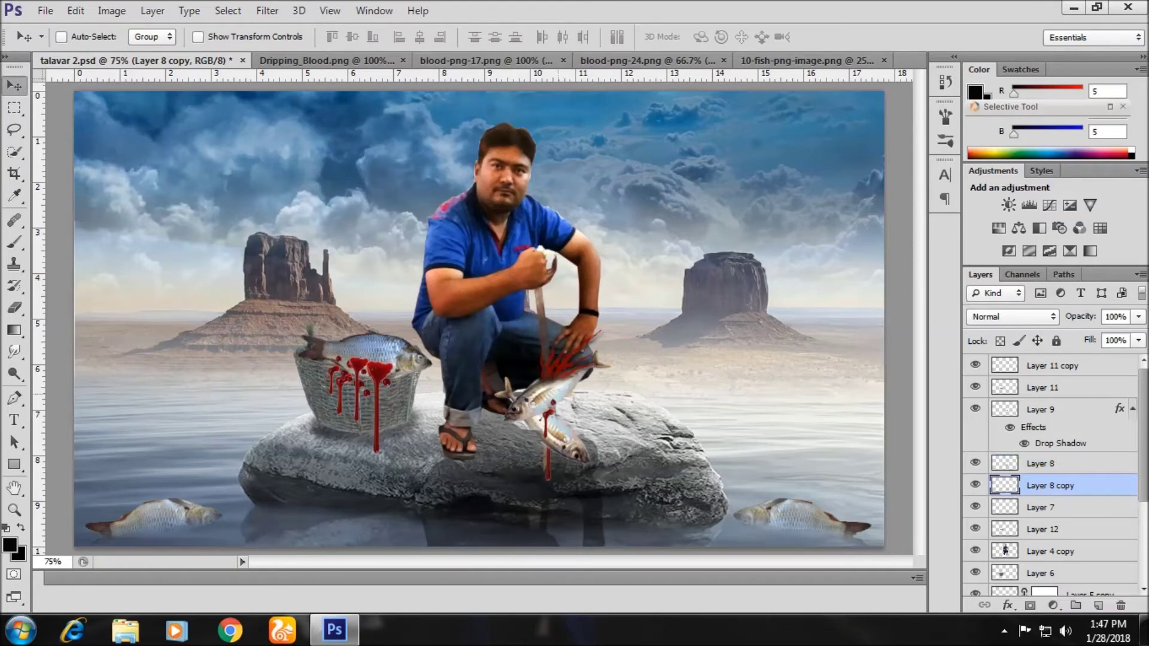
Duplicate the hand fish again and move the copy down into the water
click(975, 365)
click(976, 463)
right_click(1042, 463)
click(772, 110)
key(Return)
mouse_move(551, 419)
mouse_down()
mouse_move(378, 510)
mouse_move(395, 517)
mouse_move(367, 502)
mouse_move(374, 518)
mouse_up()
key(ctrl+t)
key(Return)
Duplicate the water fish and move the copy to the right
key(e)
key(v)
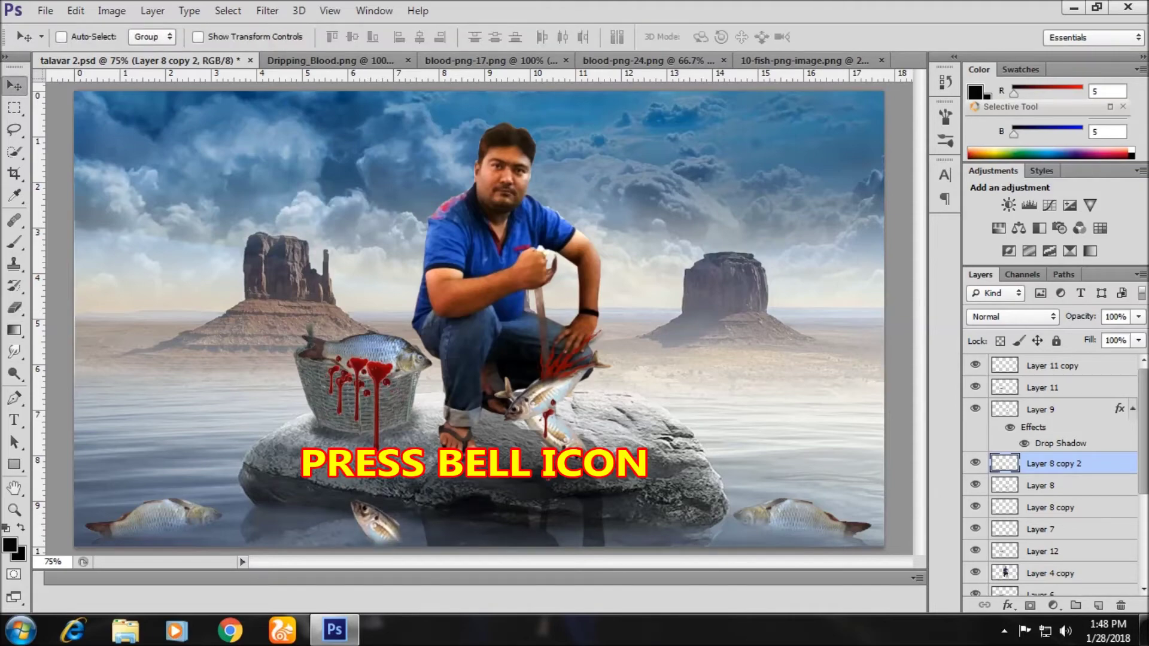
right_click(1052, 464)
click(718, 133)
key(Return)
mouse_move(374, 521)
mouse_down()
mouse_move(664, 525)
mouse_move(652, 525)
mouse_up()
key(e)
key(v)
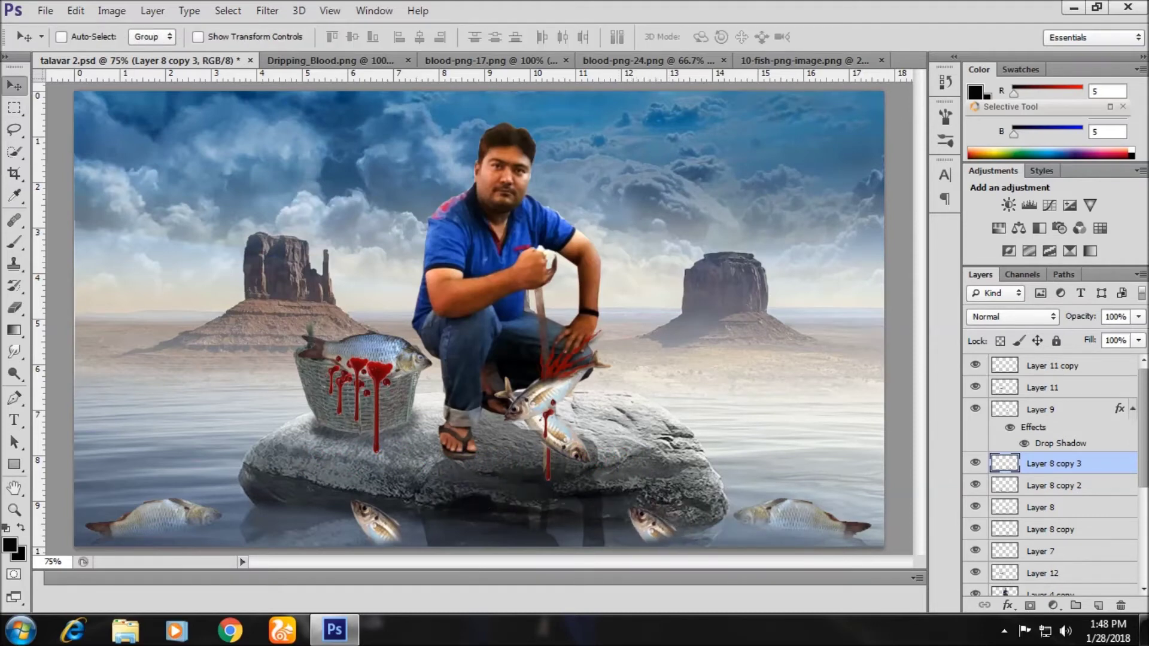
Mirror the left water fish horizontally and shift it slightly right
key(alt+bracketleft)
key(e)
key(v)
key(ctrl+t)
mouse_move(374, 518)
mouse_down()
mouse_move(467, 527)
mouse_move(454, 524)
mouse_up()
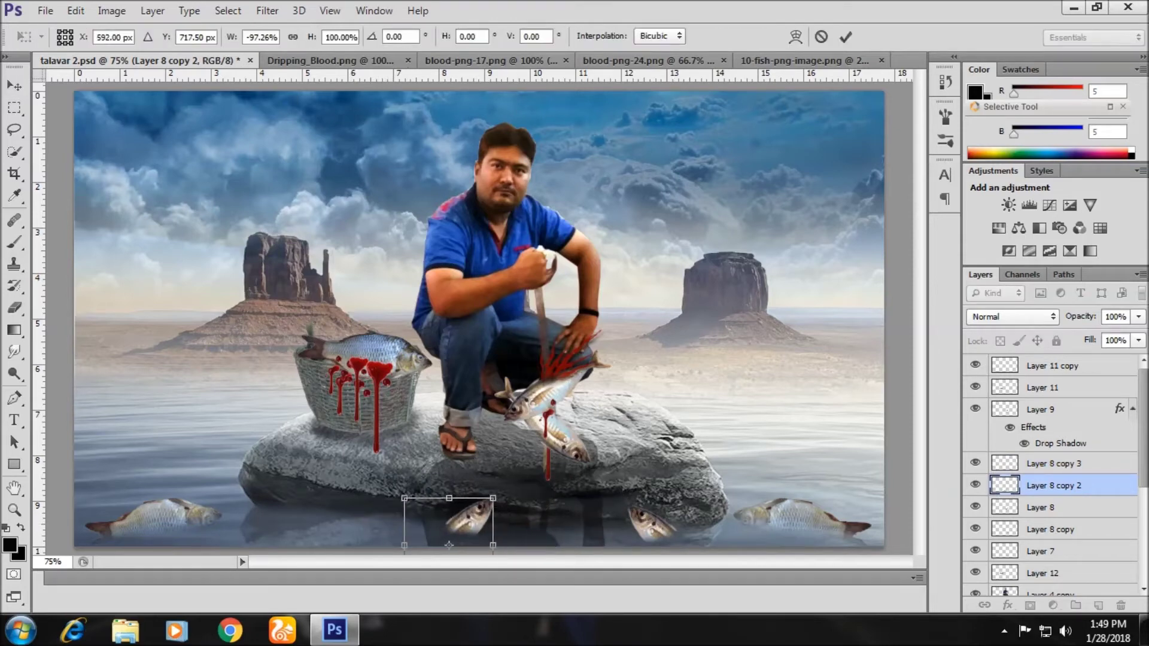
click(846, 37)
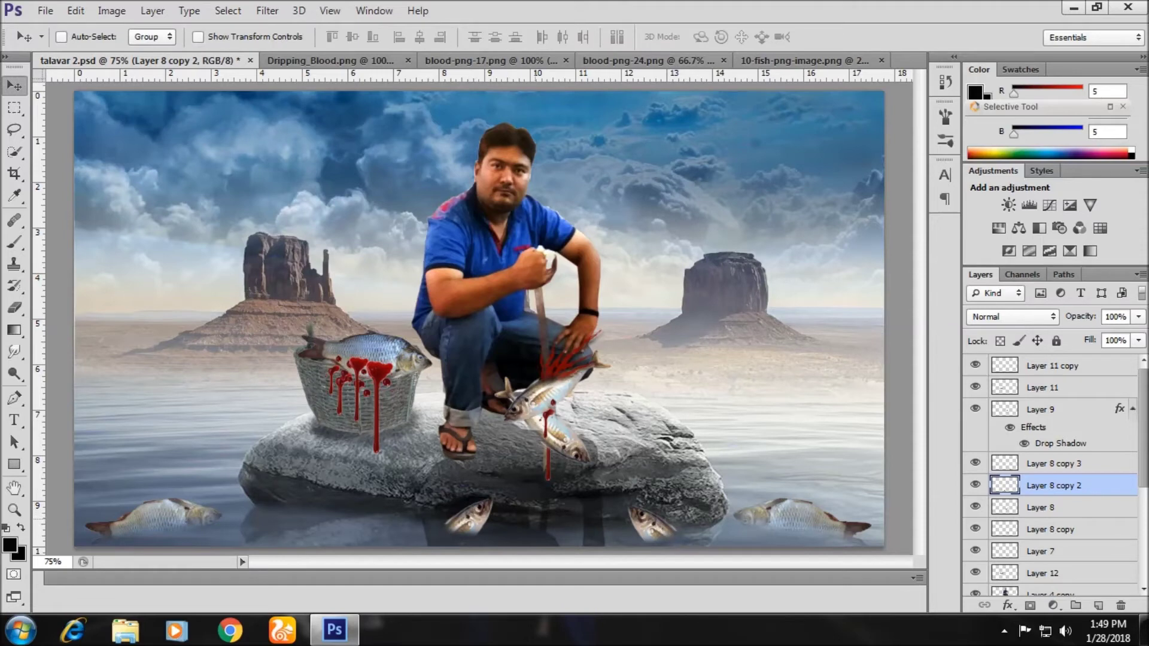
scroll(1053, 478, down, 2)
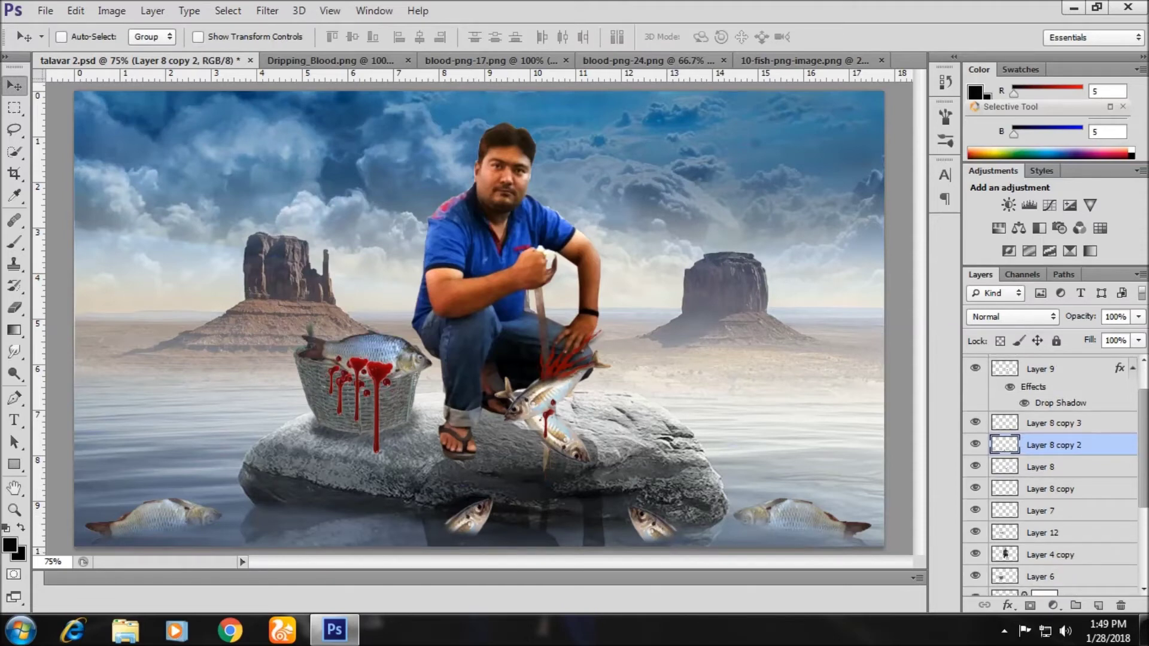
scroll(1053, 479, down, 1)
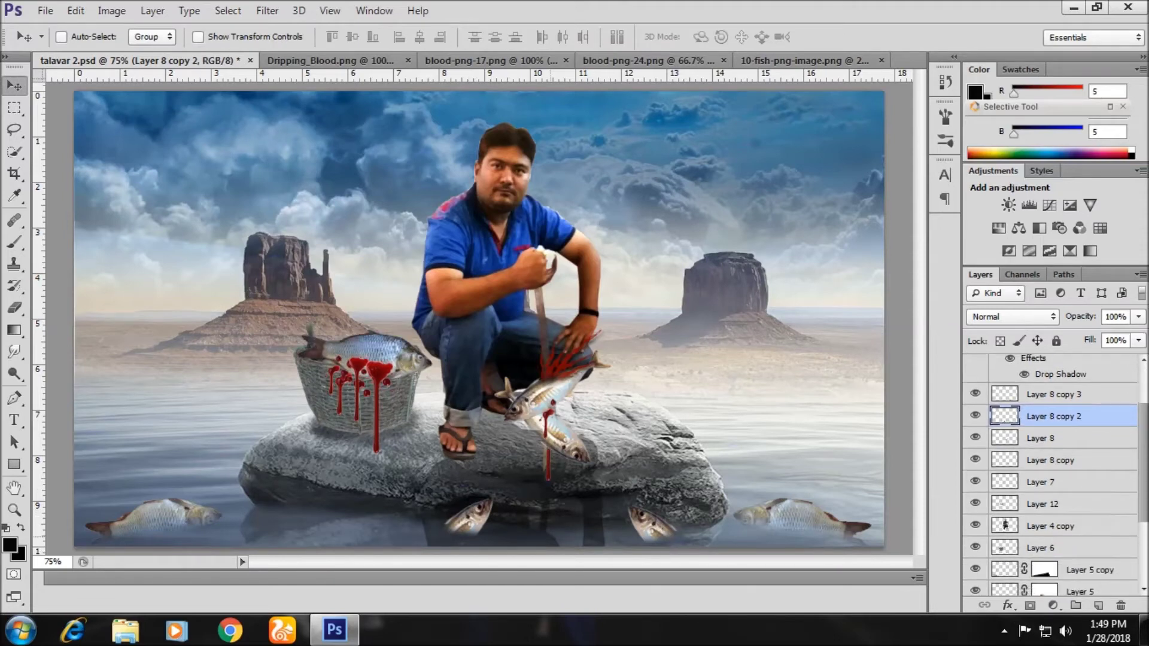
scroll(1053, 478, down, 5)
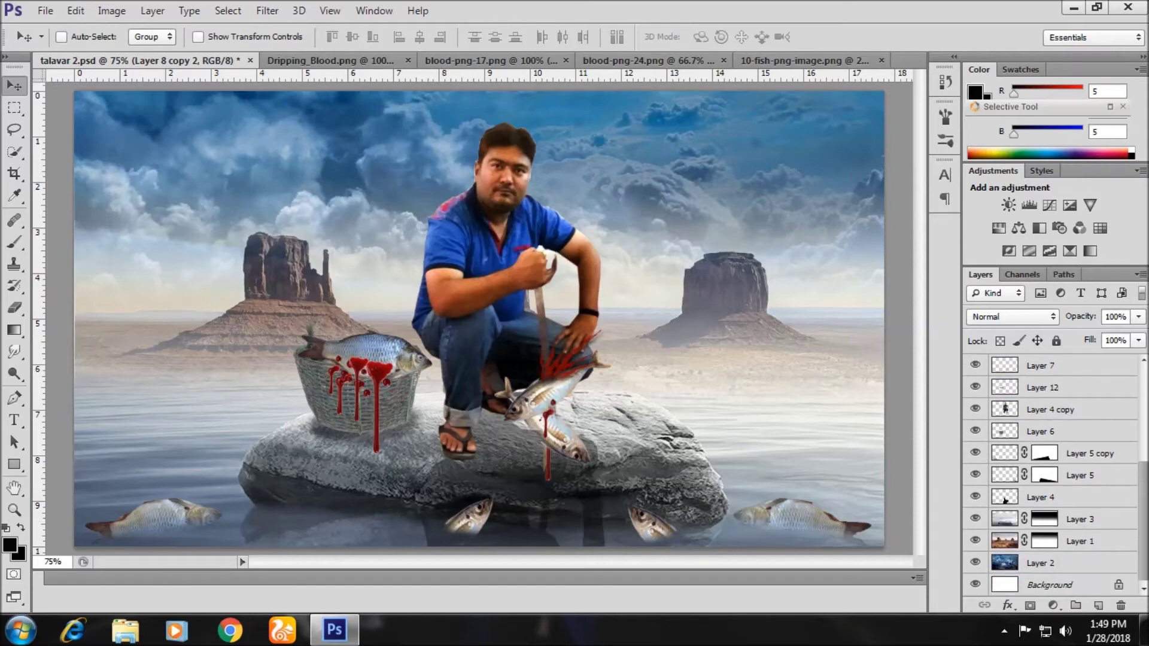
click(1077, 453)
Add a copy of the large water fish tilted about -24° by the rock's left edge, then stamp visible layers
right_click(1077, 453)
click(802, 146)
drag(171, 516, 306, 519)
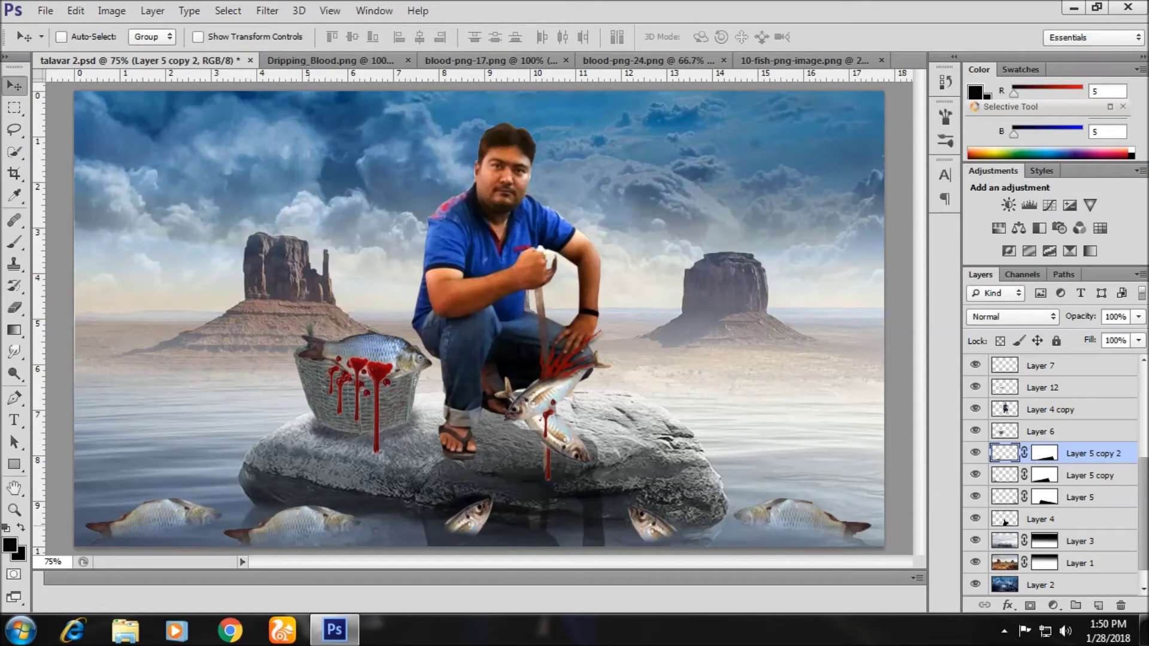
key(ctrl+t)
drag(407, 490, 365, 475)
drag(324, 539, 316, 530)
click(14, 307)
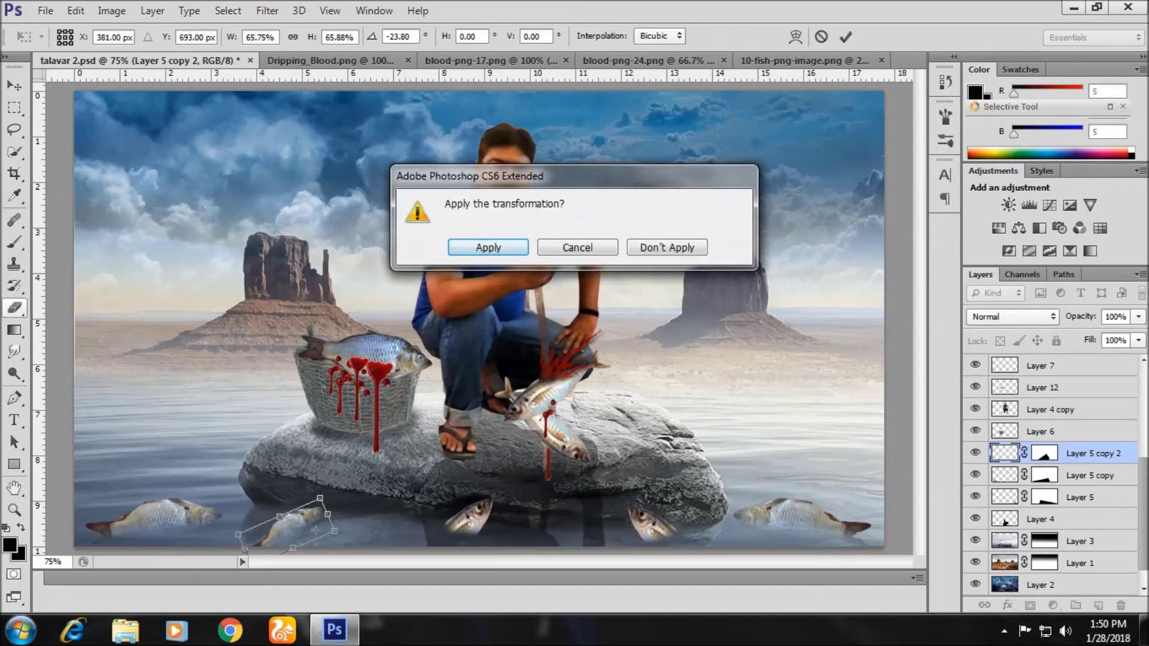
key(Return)
click(15, 85)
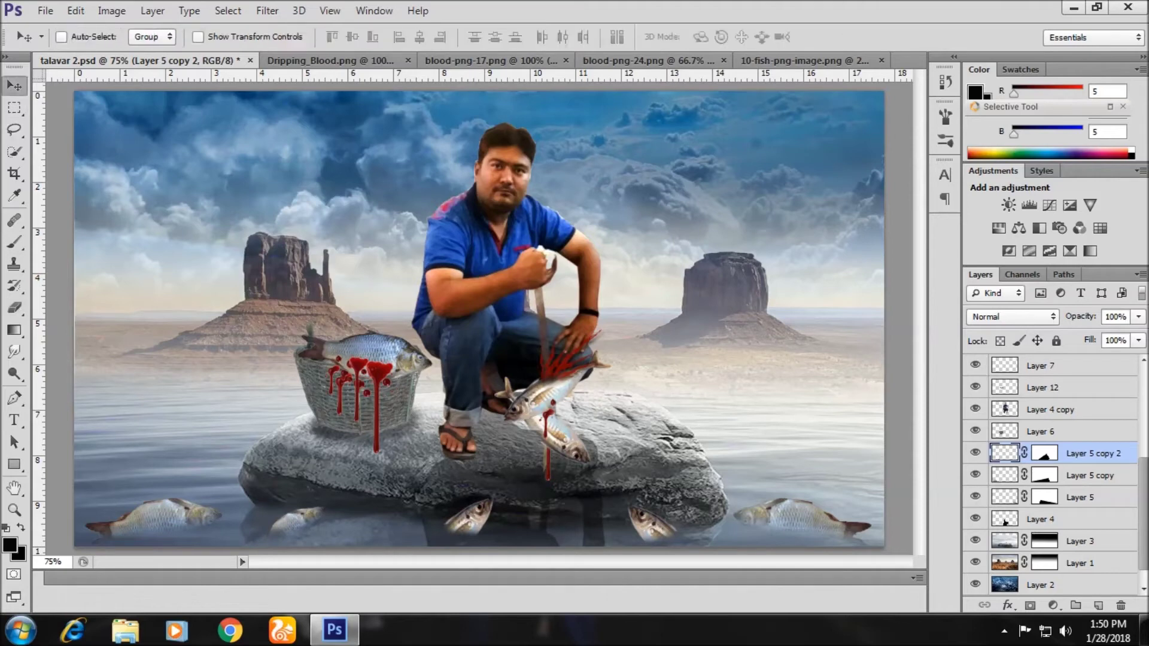
scroll(1006, 522, up, 5)
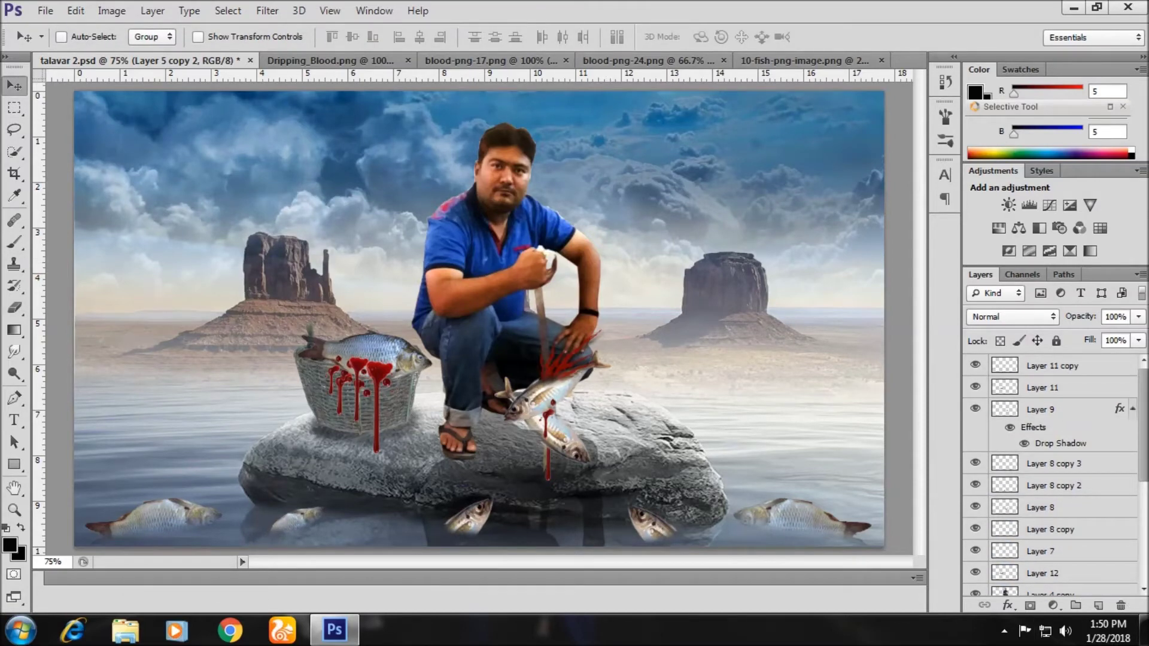
key(ctrl+alt+shift+e)
In Color Efex Pro 4, show all filters and preview Bleach Bypass, then Color Stylizer
click(267, 10)
key(Escape)
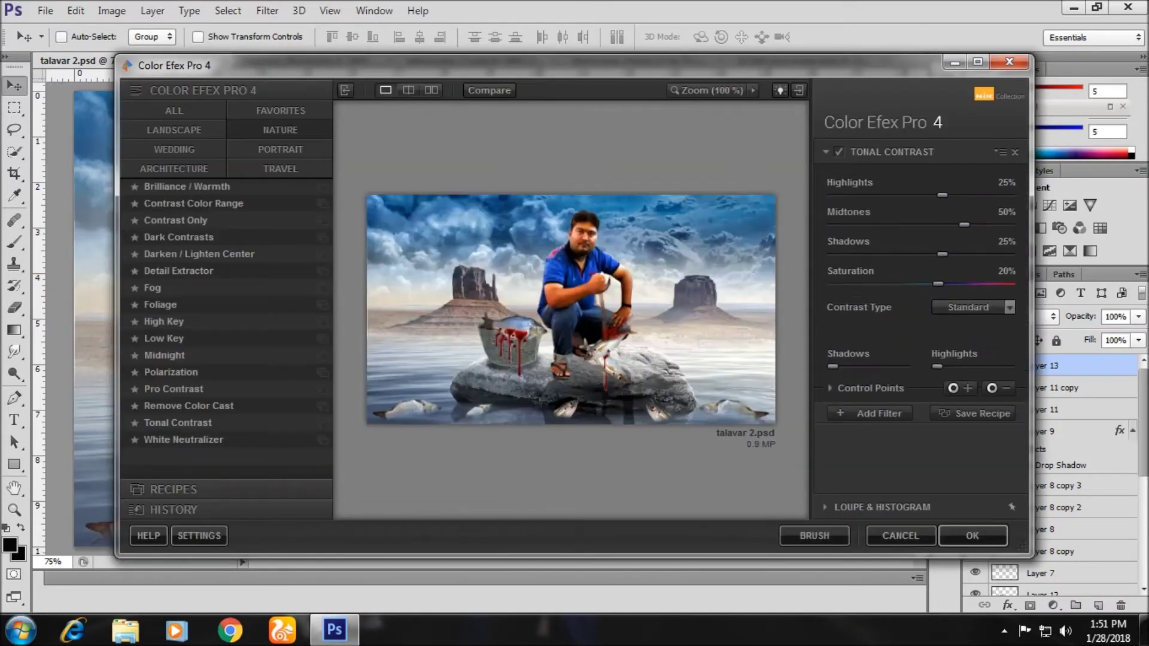
click(174, 110)
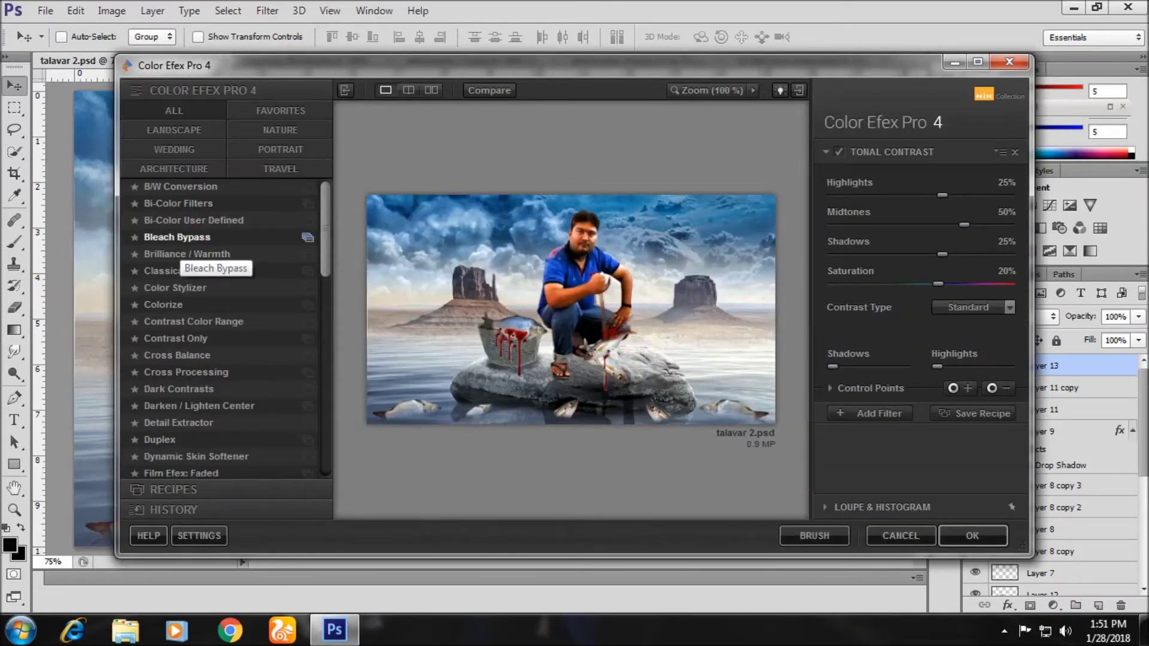
click(177, 237)
click(175, 288)
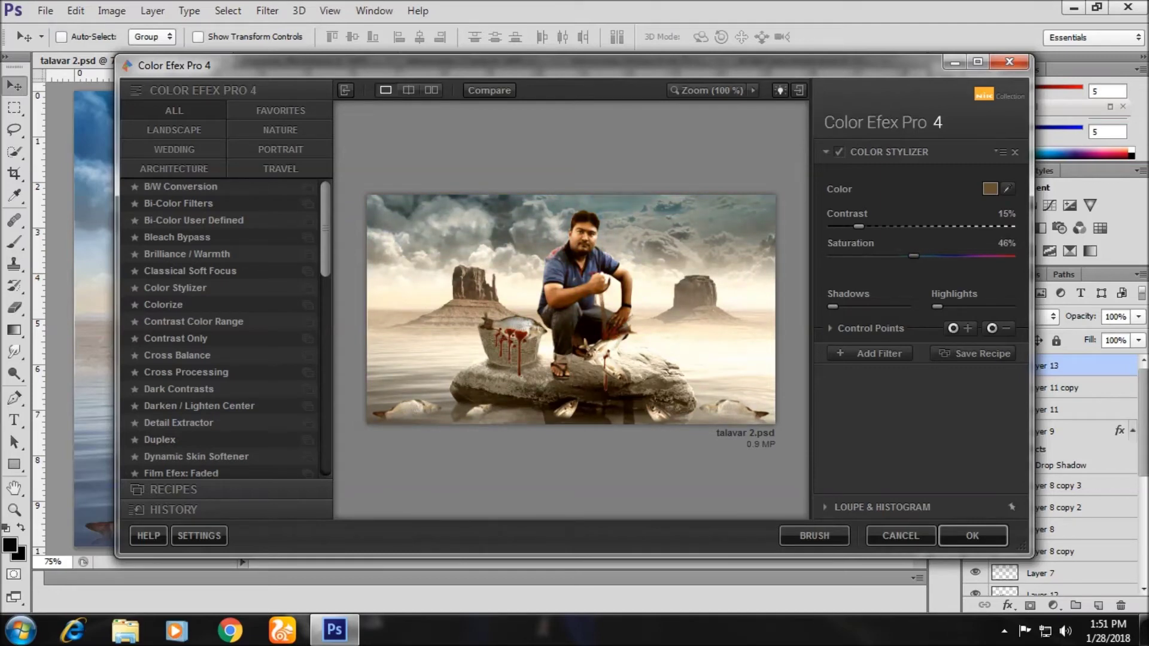
Nudge the Color Stylizer Shadows and Highlights sliders up and add an empty second filter slot
drag(833, 306, 856, 307)
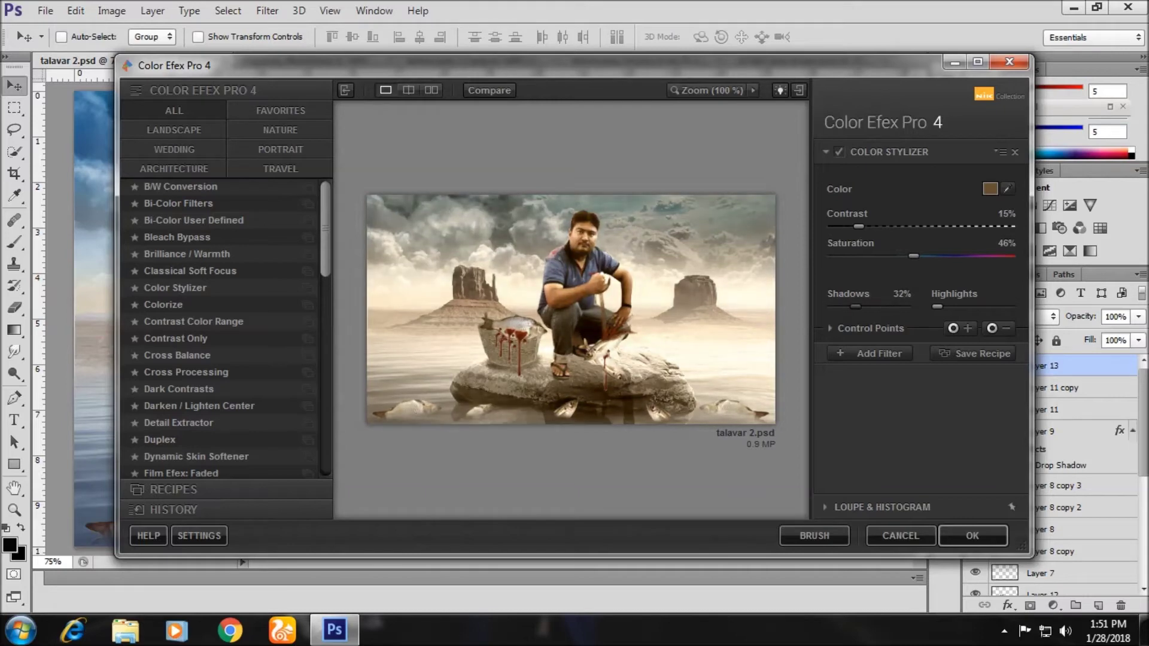
drag(937, 307, 947, 306)
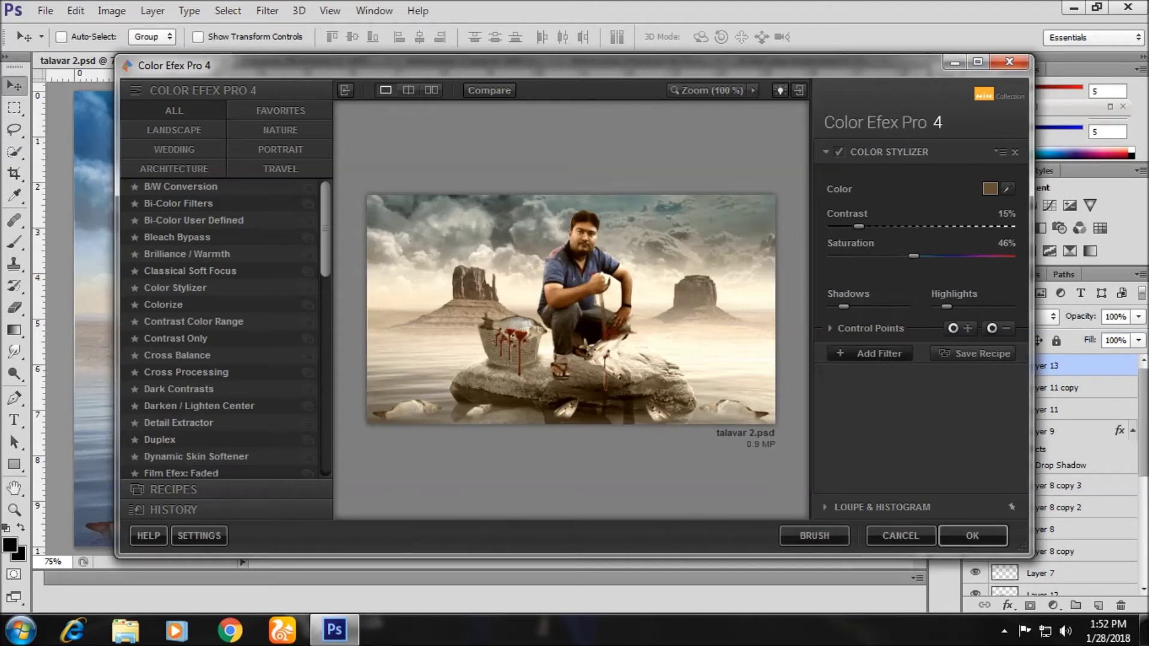
click(875, 353)
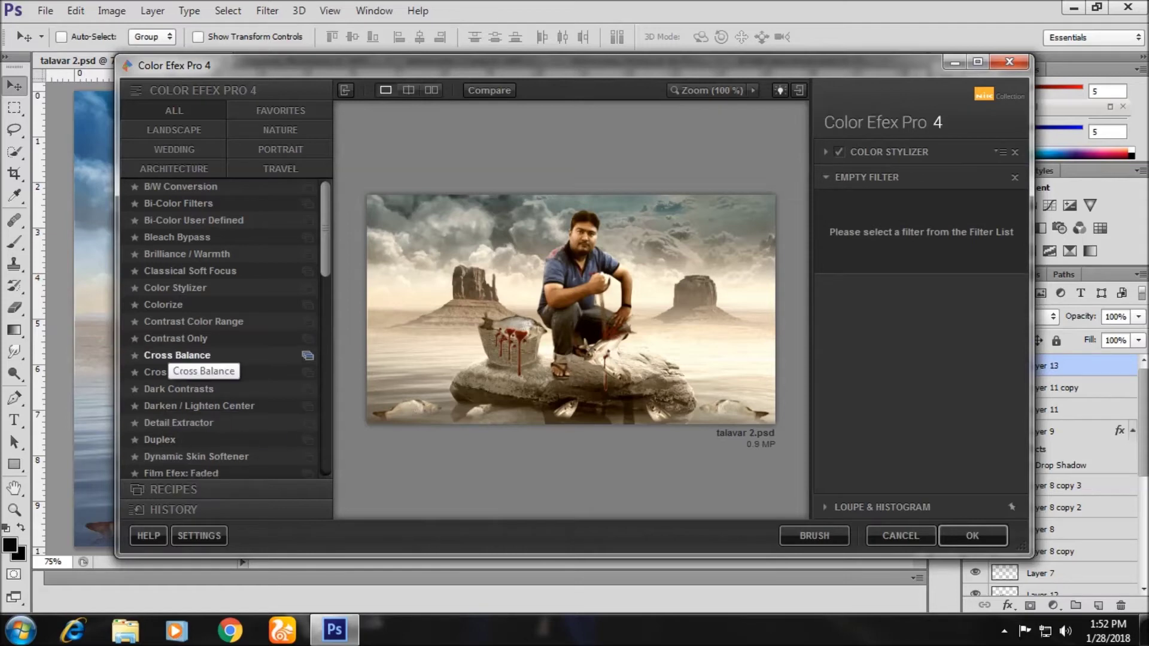
Preview Duplex, Film Efex Modern, Vintage and Film Grain, then choose Film Efex: Nostalgic
click(160, 439)
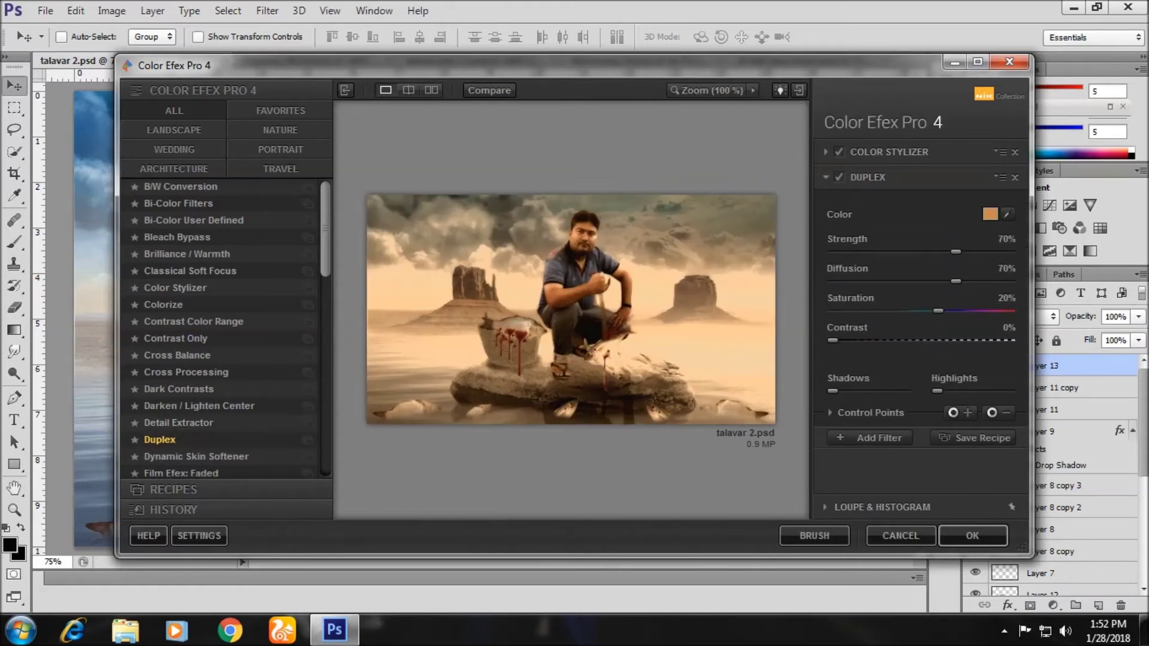
scroll(222, 329, down, 2)
click(188, 403)
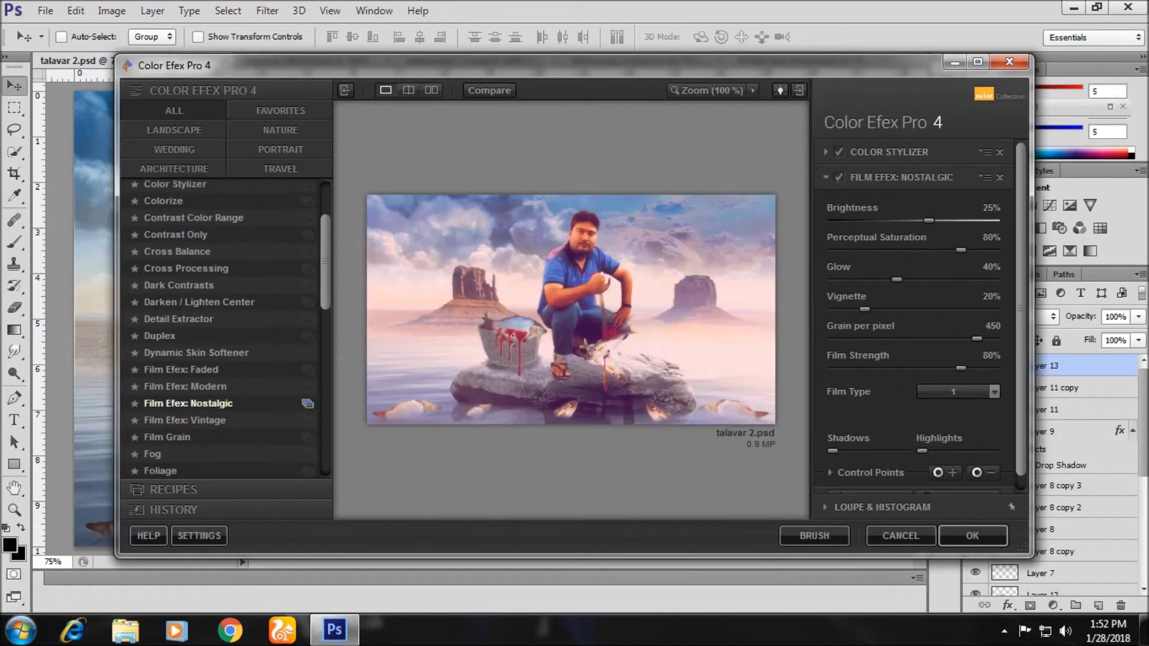
click(185, 386)
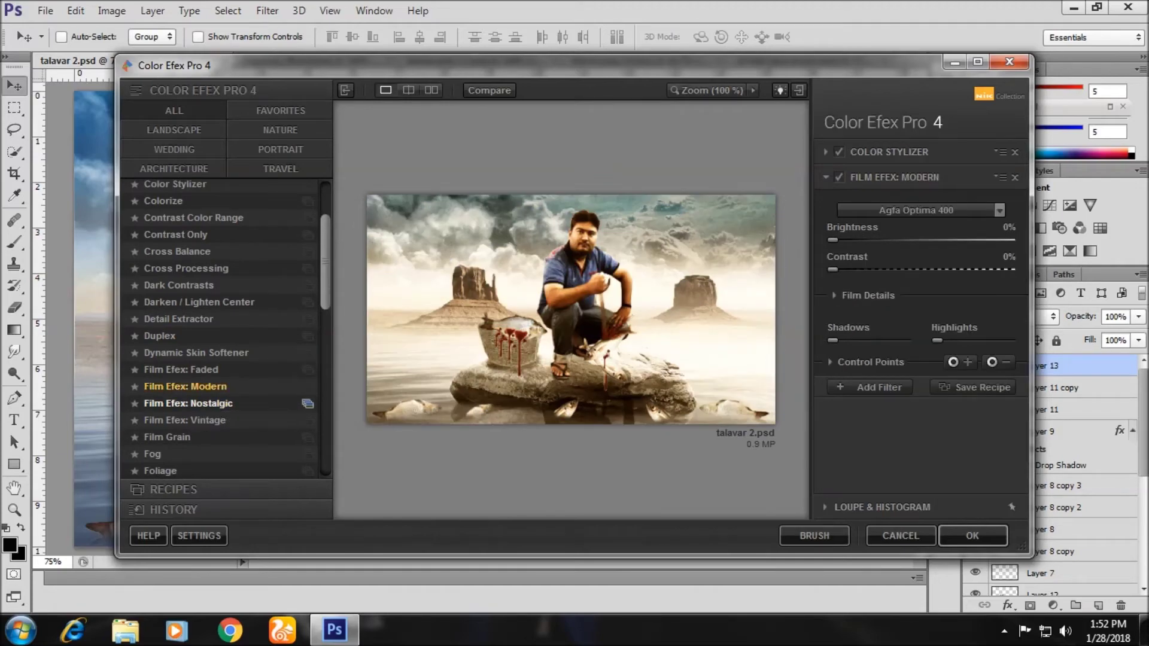
click(190, 404)
click(191, 420)
click(180, 437)
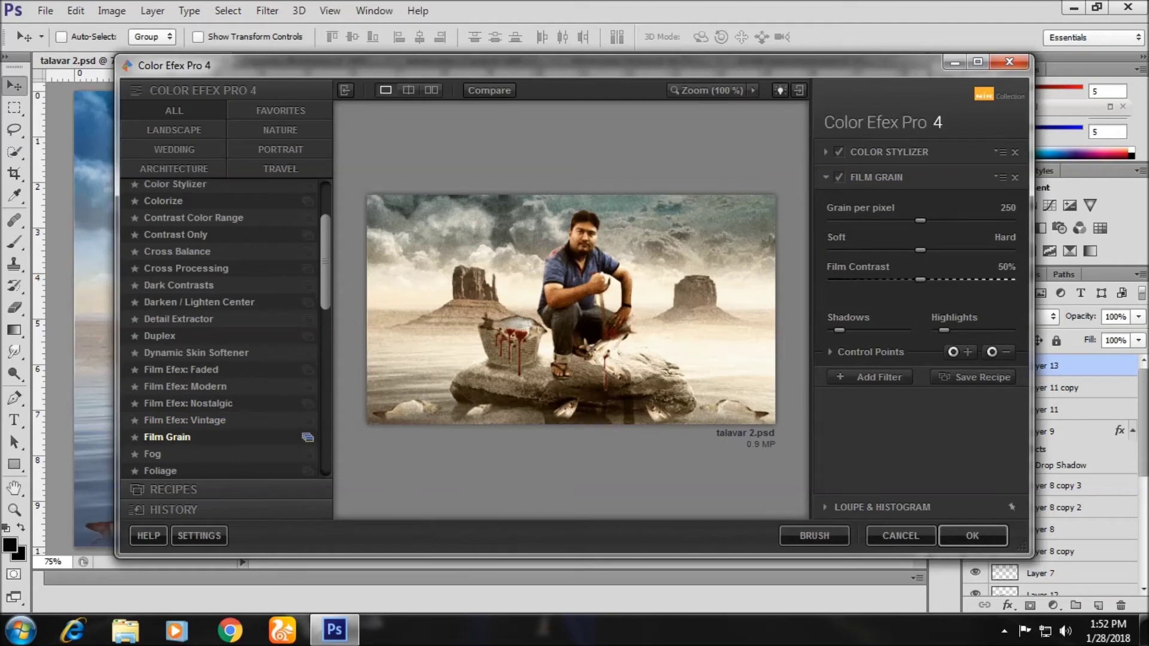
click(190, 403)
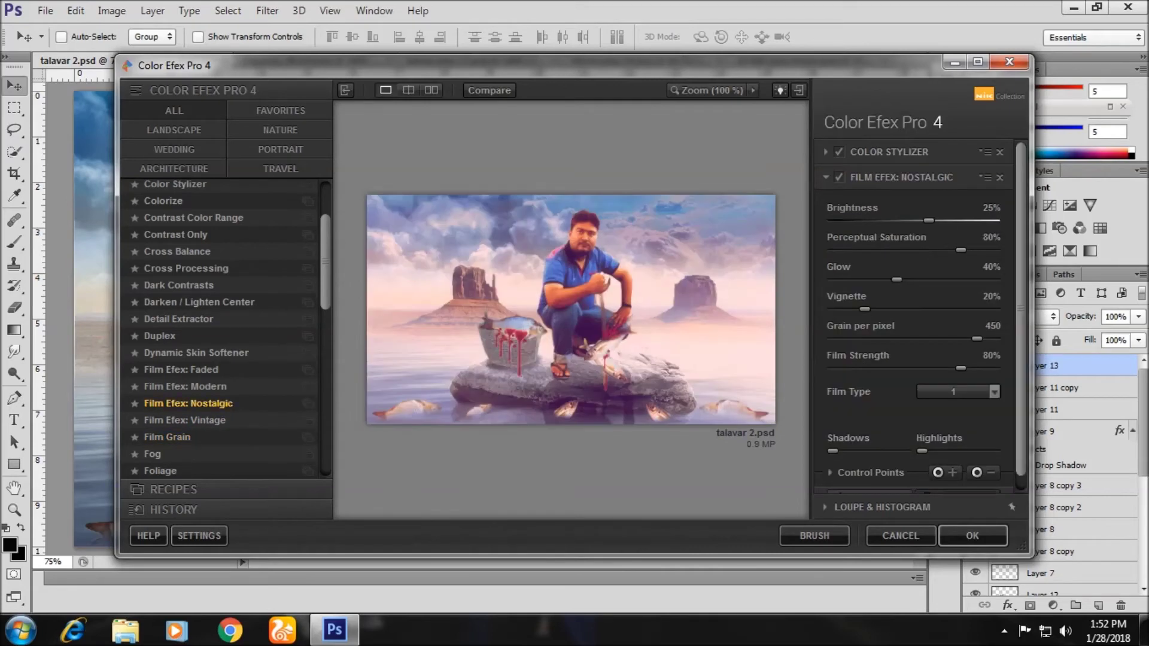
Weaken the Nostalgic vignette, set grain per pixel to 500, and lift shadows and highlights
mouse_move(864, 309)
mouse_down()
mouse_move(832, 309)
mouse_move(872, 279)
mouse_up()
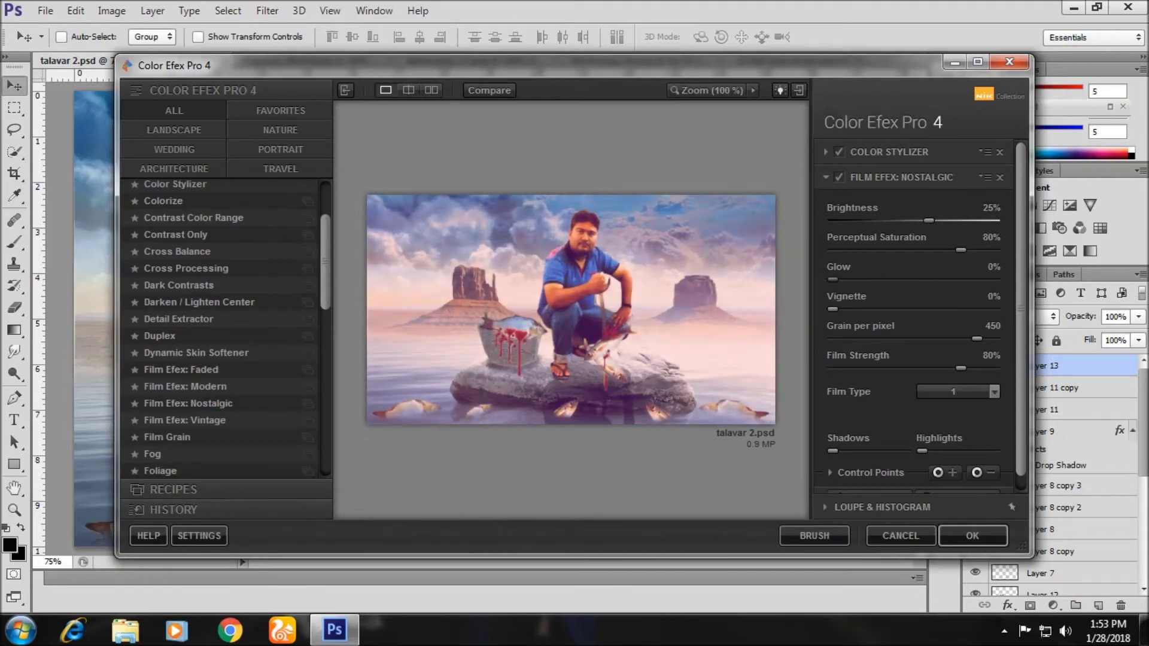
mouse_move(977, 339)
mouse_down()
mouse_move(993, 338)
mouse_move(832, 368)
mouse_move(915, 368)
mouse_up()
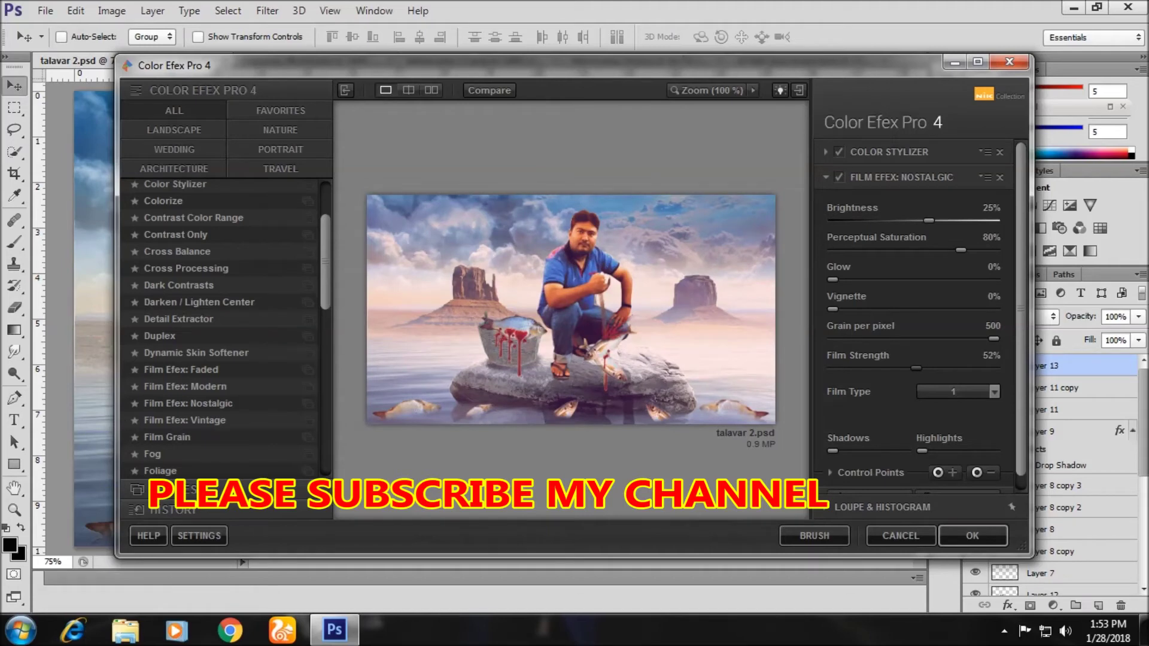
drag(831, 451, 846, 450)
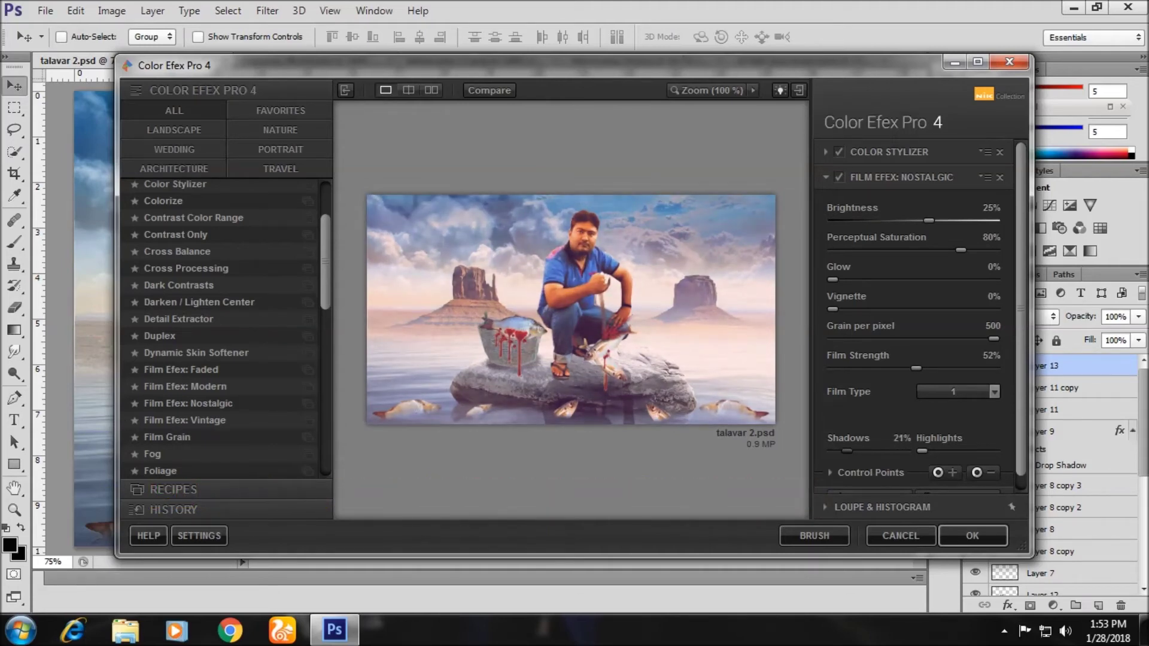
drag(922, 451, 946, 451)
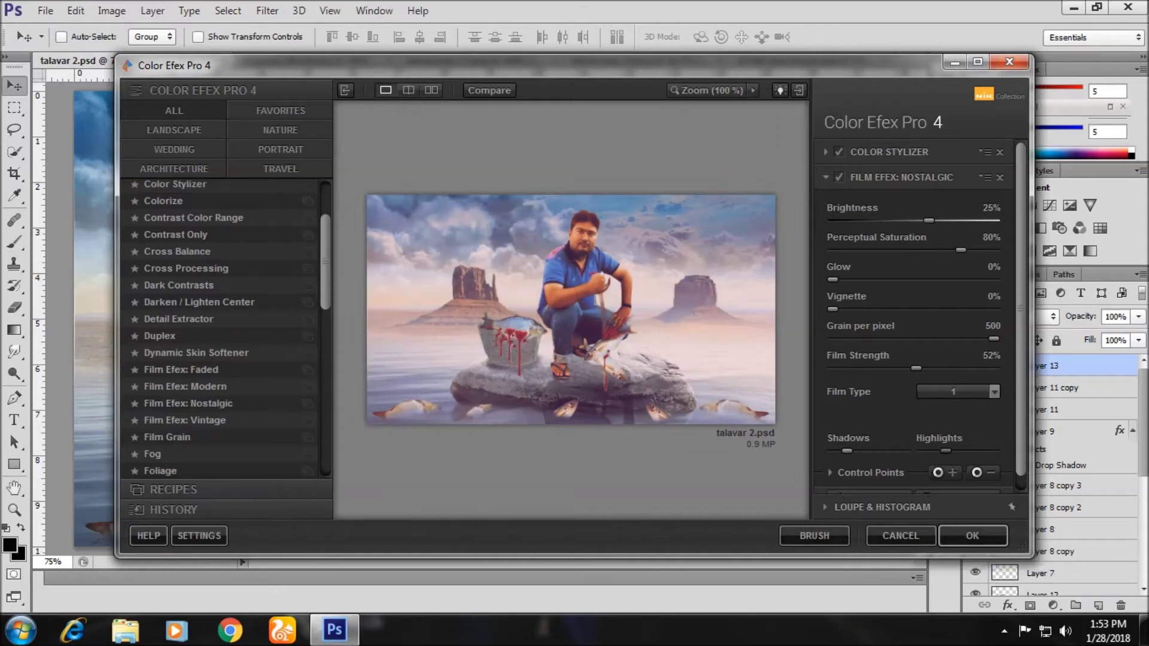
scroll(908, 472, down, 2)
click(903, 482)
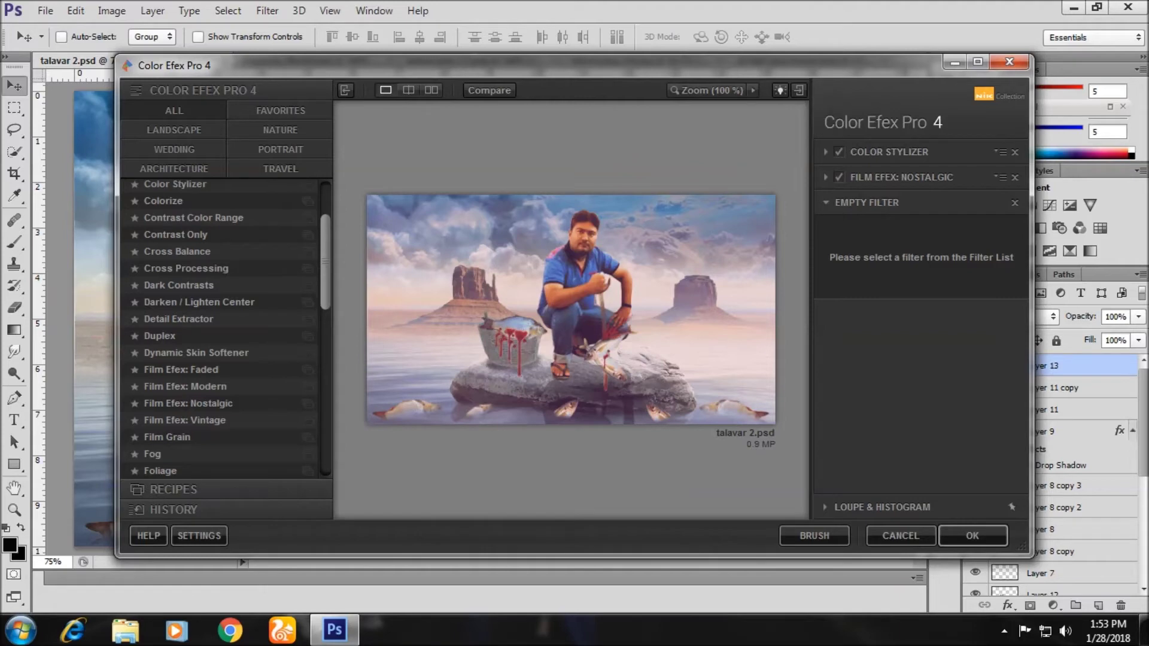
Narrow the list to Portrait filters, preview several, and choose Film Efex: Vintage
click(280, 149)
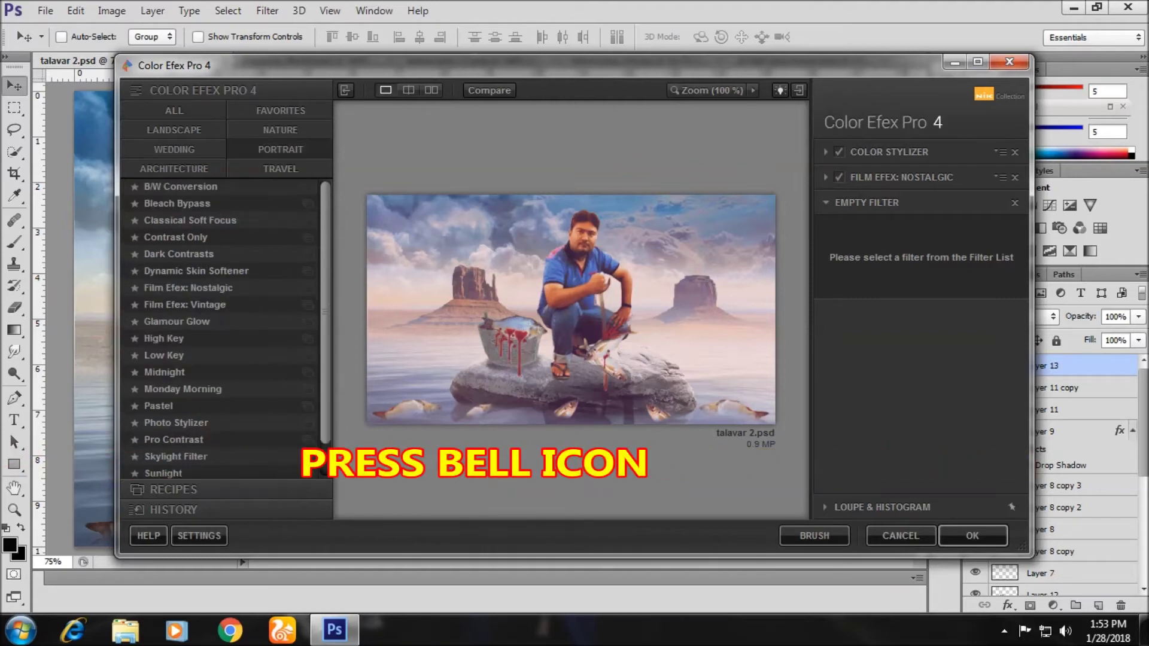
click(176, 237)
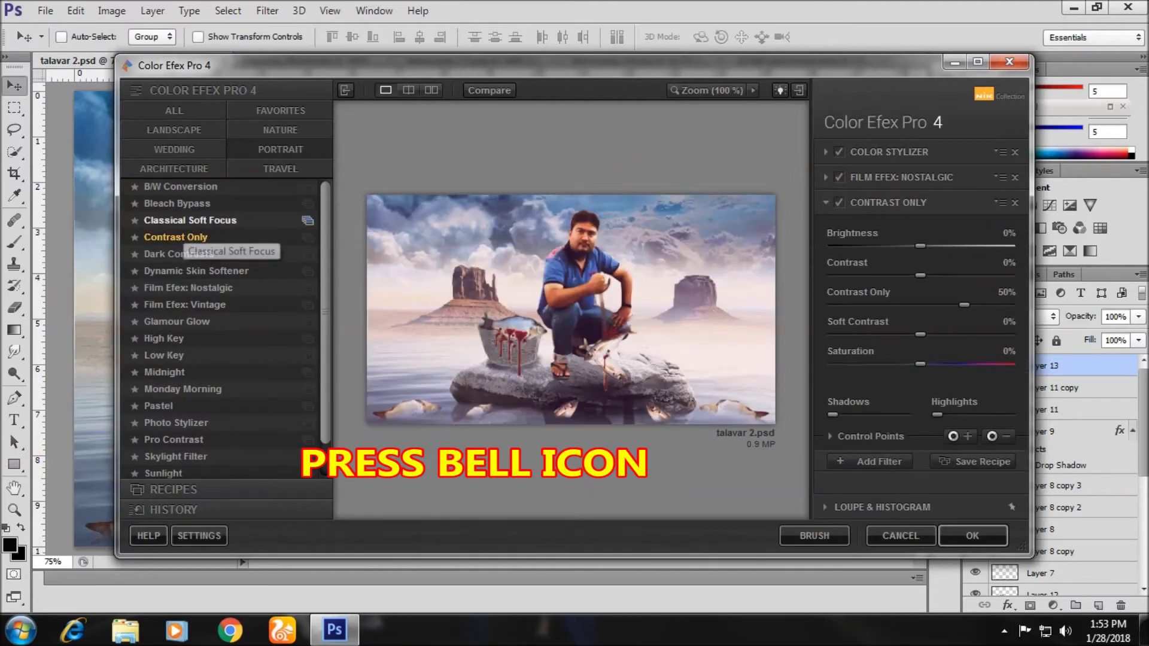
click(177, 203)
click(190, 220)
click(177, 254)
click(185, 270)
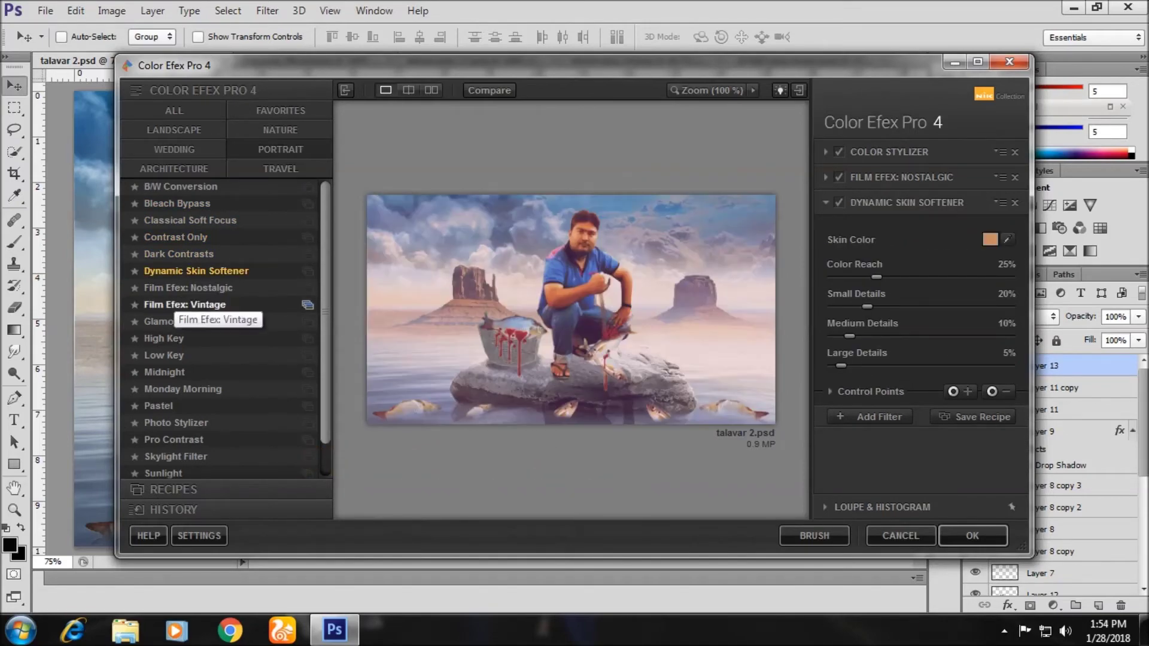
click(179, 304)
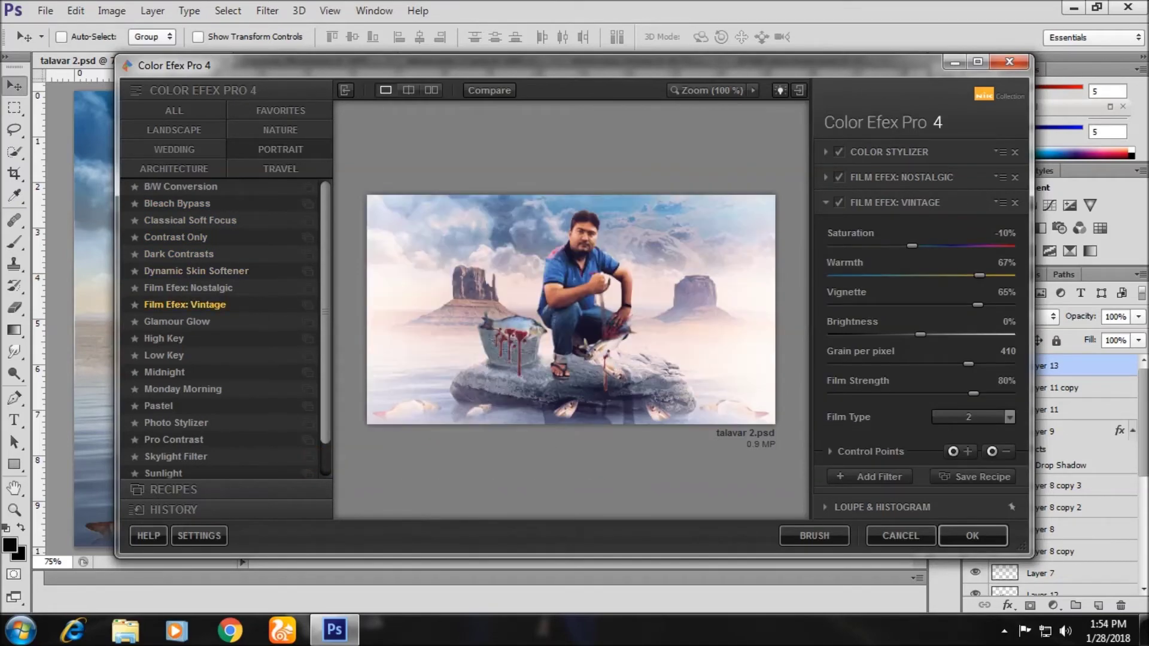
Darken the Vintage effect's edges with a vignette and balance its brightness
mouse_move(921, 335)
mouse_down()
mouse_move(991, 334)
mouse_move(932, 335)
mouse_up()
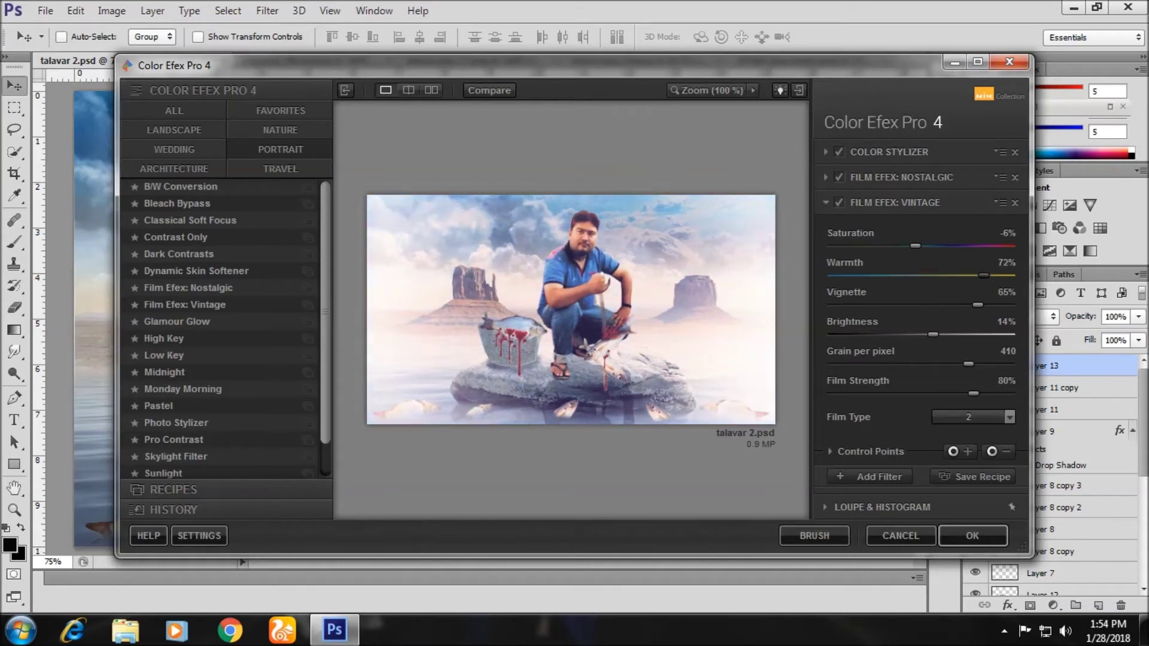
drag(977, 304, 847, 305)
mouse_move(933, 334)
mouse_down()
mouse_move(948, 334)
mouse_move(919, 334)
mouse_move(932, 334)
mouse_up()
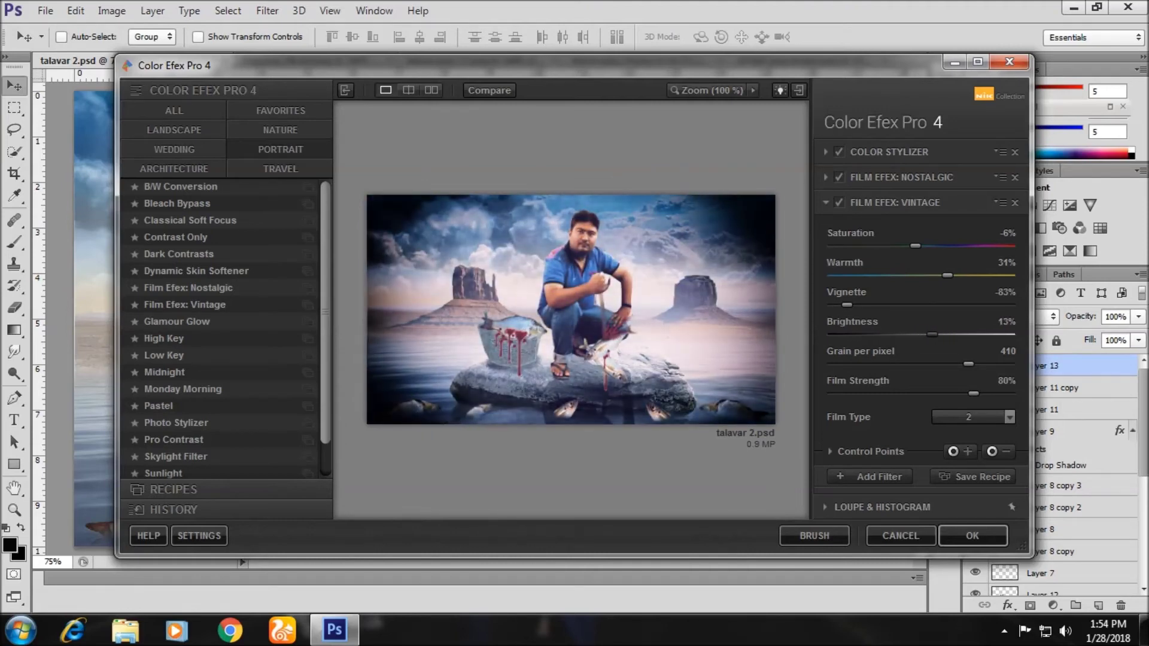
drag(847, 304, 880, 304)
mouse_move(933, 334)
mouse_down()
mouse_move(916, 334)
mouse_move(941, 334)
mouse_up()
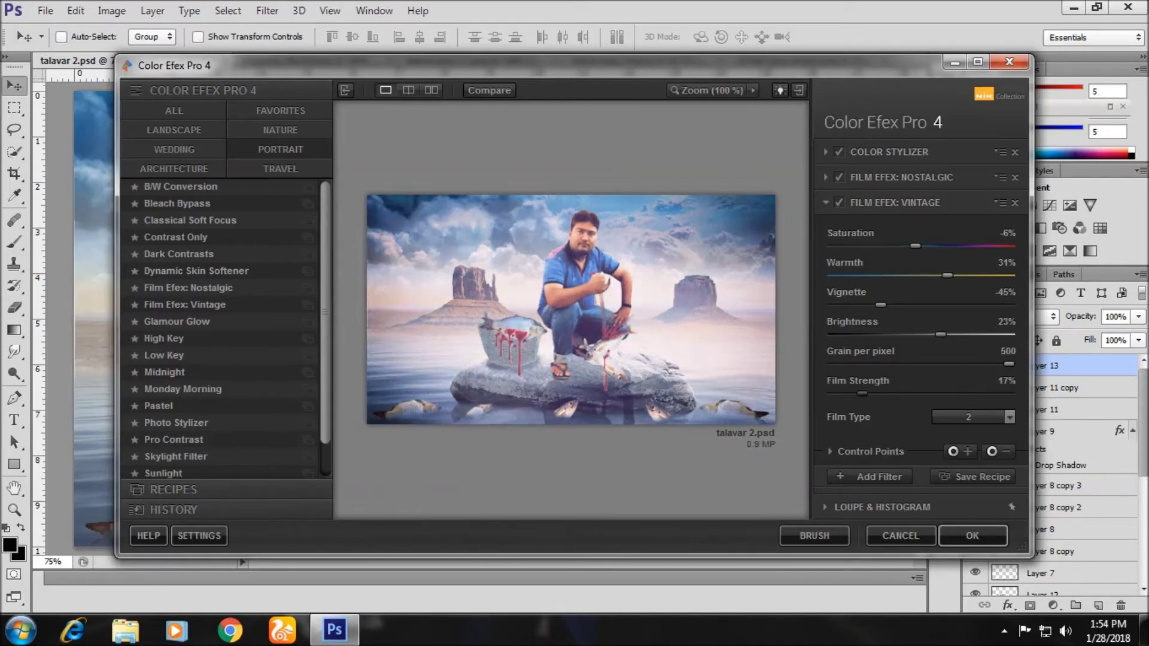
Set Vintage film strength around 55%, deepen the edge vignette, and apply the filter stack
drag(862, 394, 857, 394)
drag(932, 394, 1009, 393)
drag(931, 393, 929, 393)
mouse_move(882, 305)
mouse_down()
mouse_move(856, 305)
mouse_move(865, 305)
mouse_up()
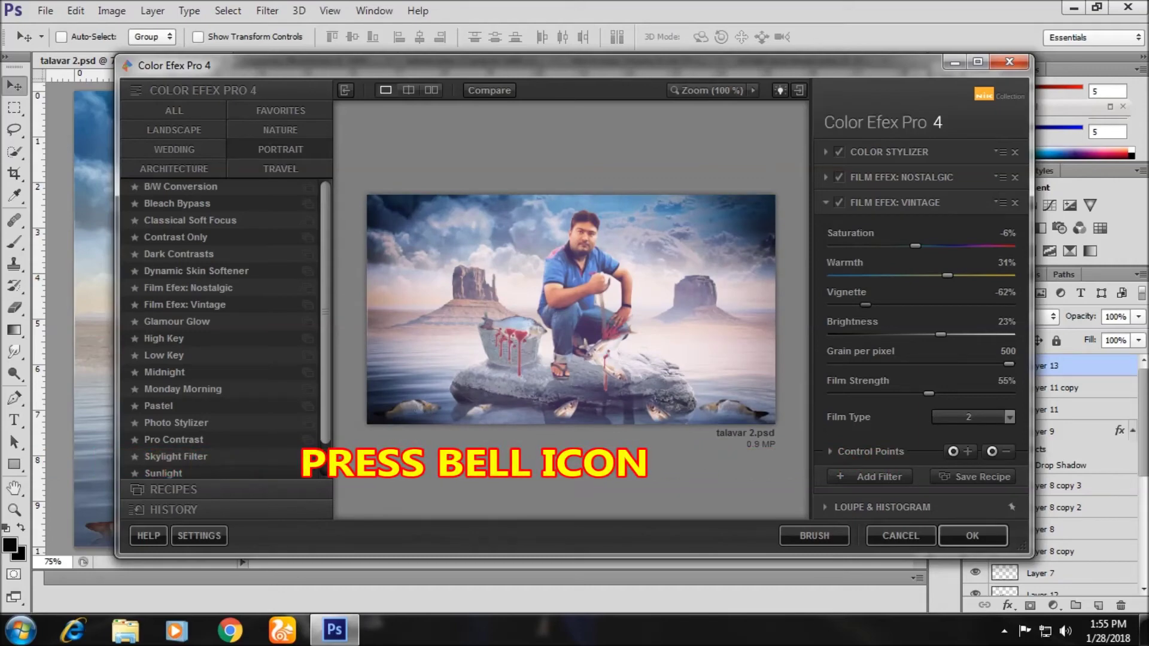
click(972, 536)
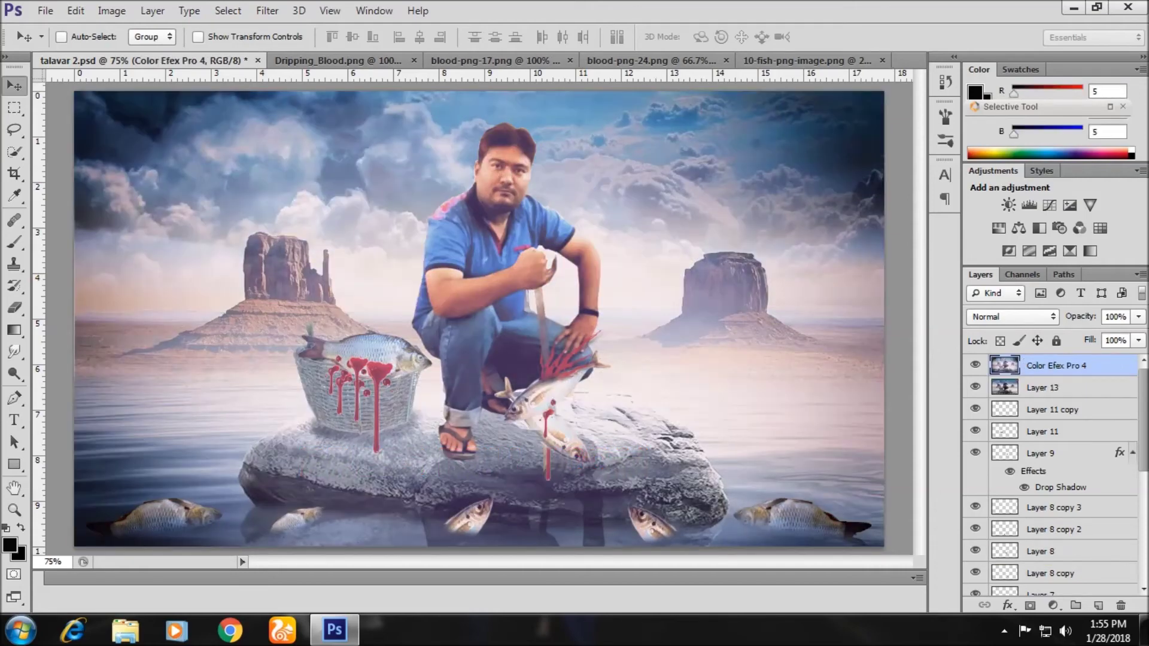
Open the skull, rose and pistol tattoo PNG as its own document
key(ctrl+o)
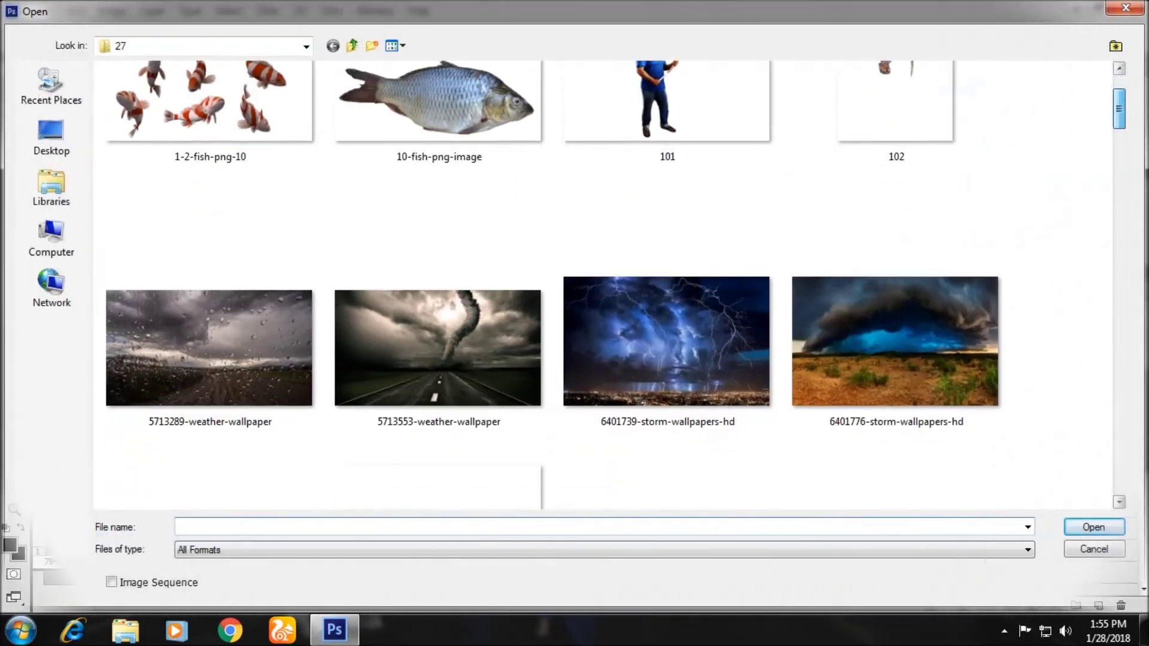
scroll(599, 282, down, 2)
scroll(605, 284, down, 2)
scroll(605, 284, down, 2)
scroll(604, 285, down, 2)
scroll(604, 284, down, 2)
scroll(604, 284, down, 1)
scroll(604, 284, down, 3)
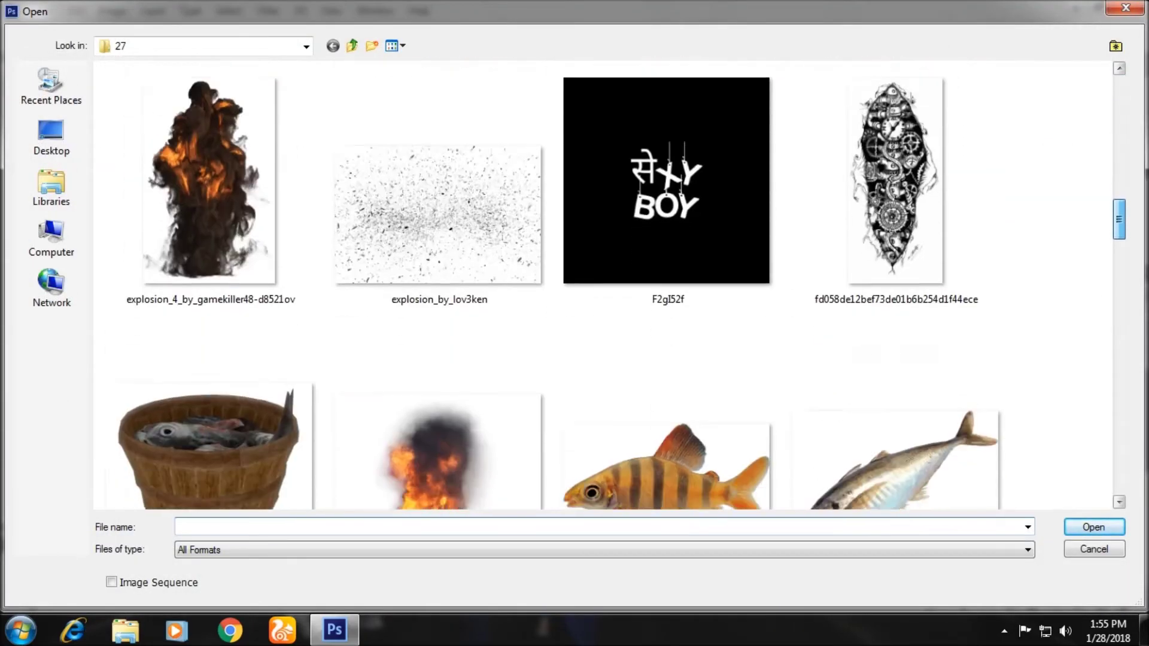
scroll(605, 284, up, 3)
scroll(604, 284, down, 5)
scroll(604, 284, down, 5)
scroll(604, 284, down, 2)
scroll(604, 284, down, 1)
scroll(609, 284, down, 5)
scroll(610, 284, down, 3)
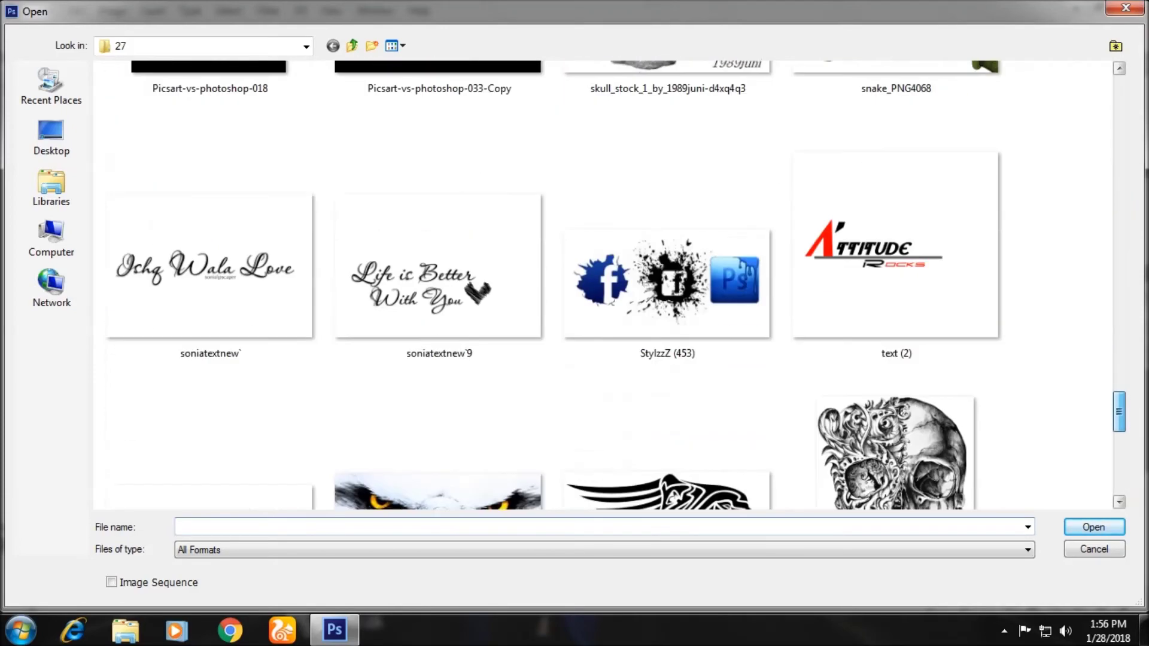
scroll(609, 284, down, 1)
scroll(609, 284, down, 5)
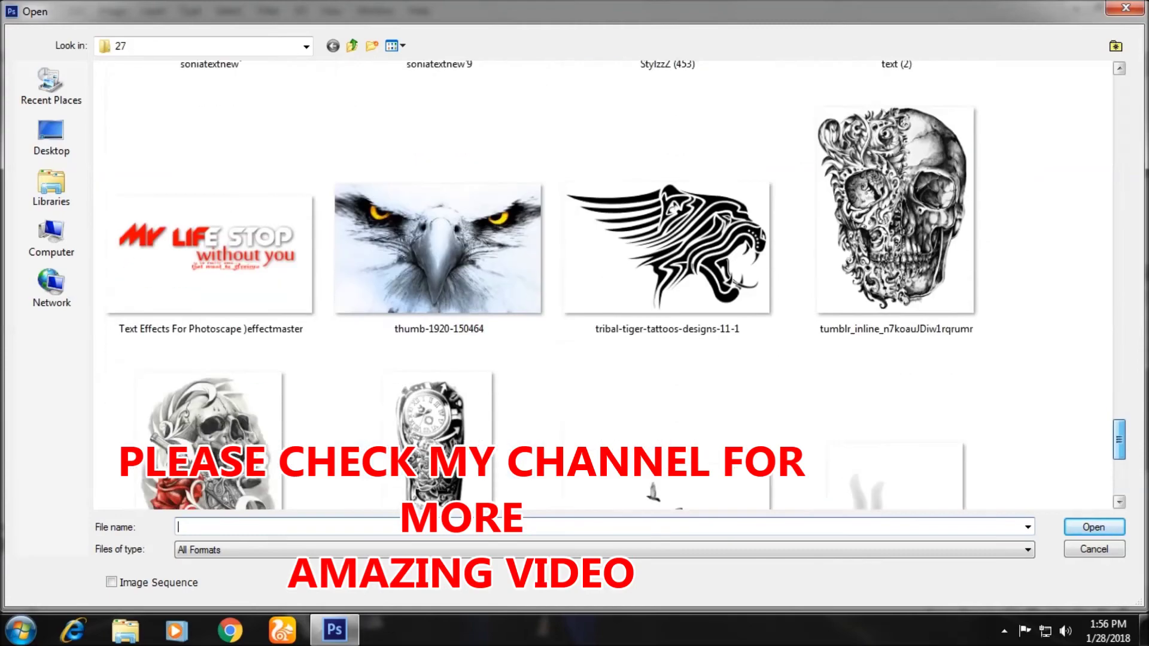
scroll(609, 285, down, 2)
click(209, 359)
key(Return)
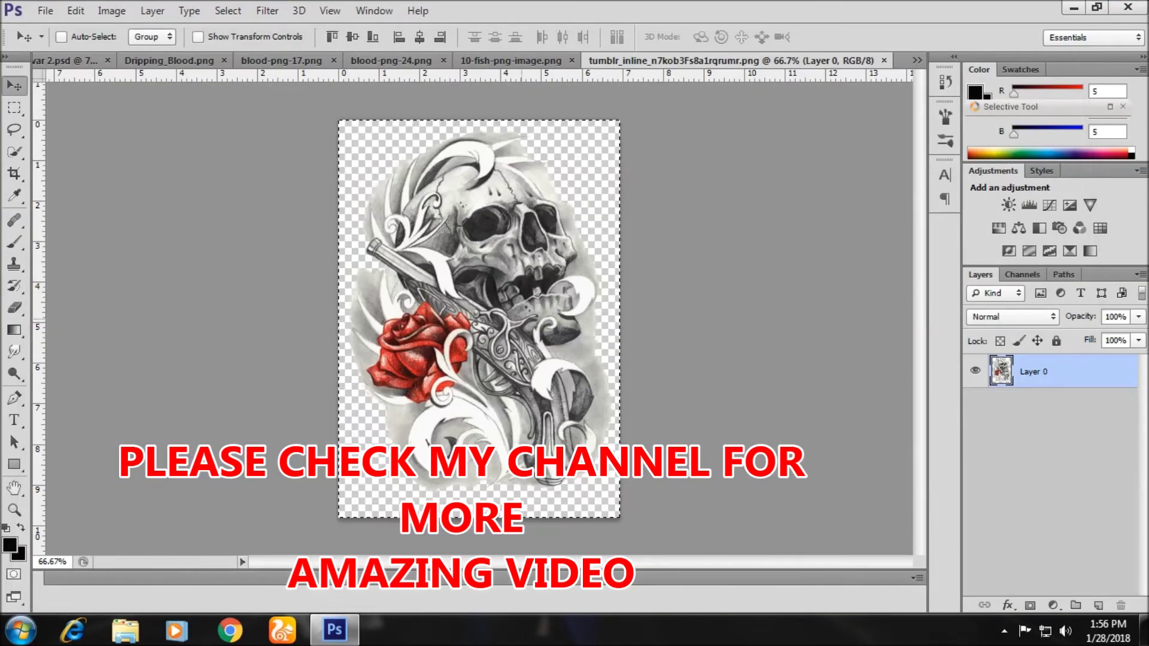
Paste the skull, then scale, rotate and place it on the right forearm in Multiply mode
key(ctrl+Tab)
key(ctrl+v)
key(ctrl+t)
mouse_move(629, 108)
mouse_down()
mouse_move(591, 187)
mouse_move(515, 271)
mouse_up()
drag(478, 318, 577, 290)
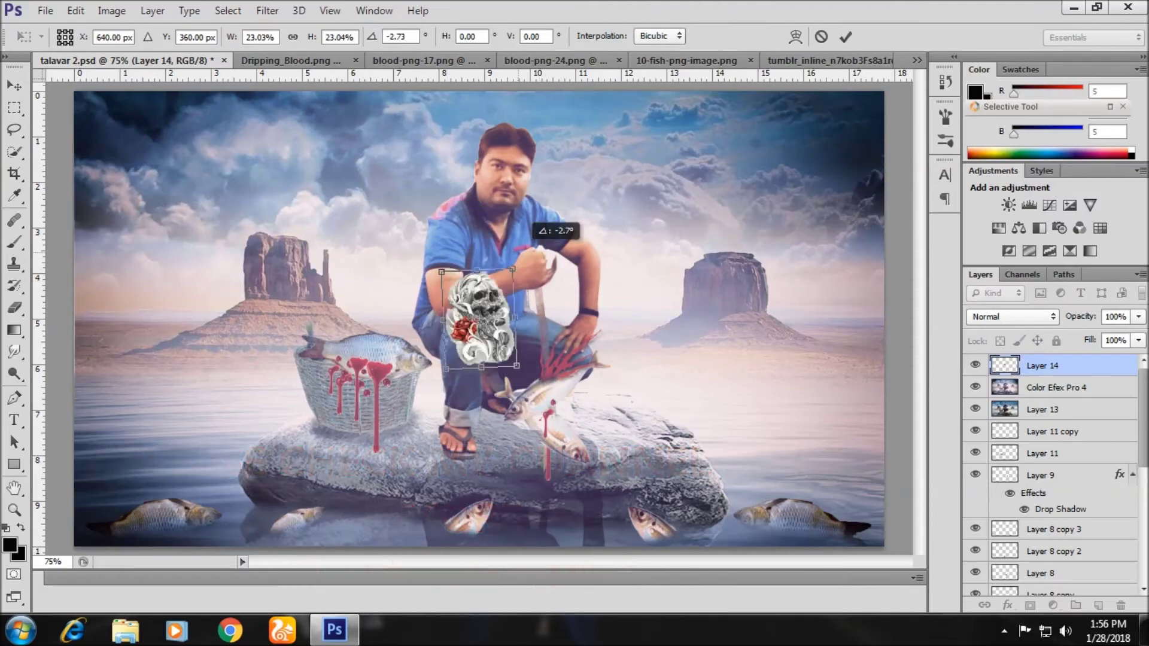
drag(619, 252, 646, 281)
mouse_move(641, 203)
mouse_down()
mouse_move(637, 243)
mouse_move(618, 255)
mouse_up()
key(shift+alt+m)
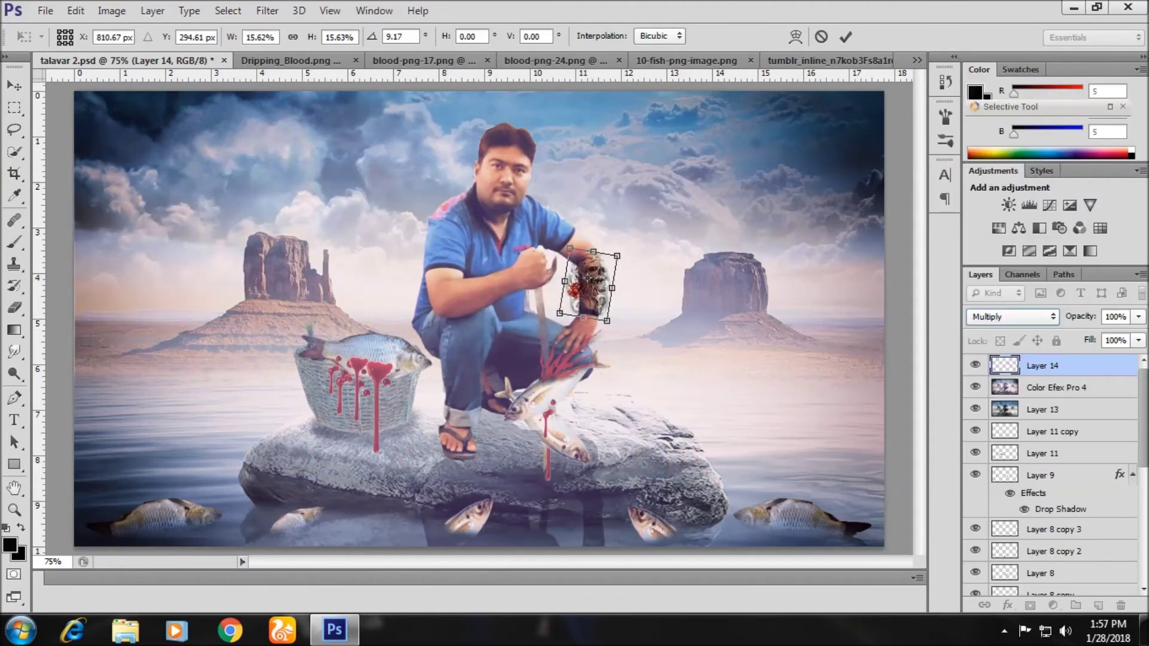
drag(589, 281, 583, 274)
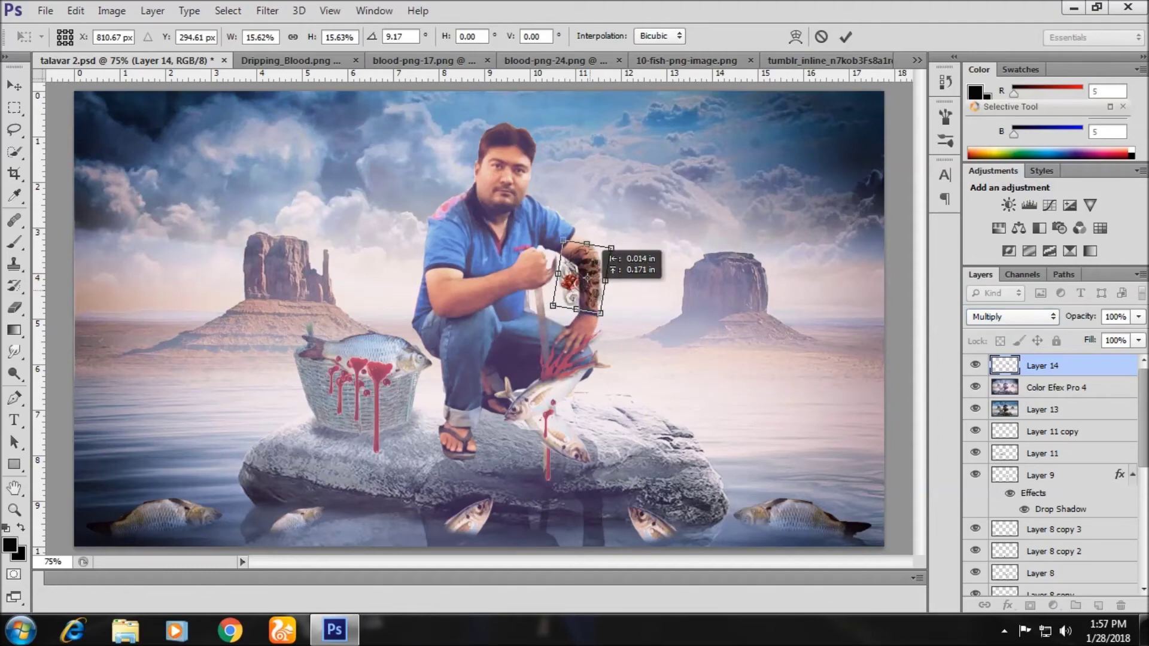
key(Return)
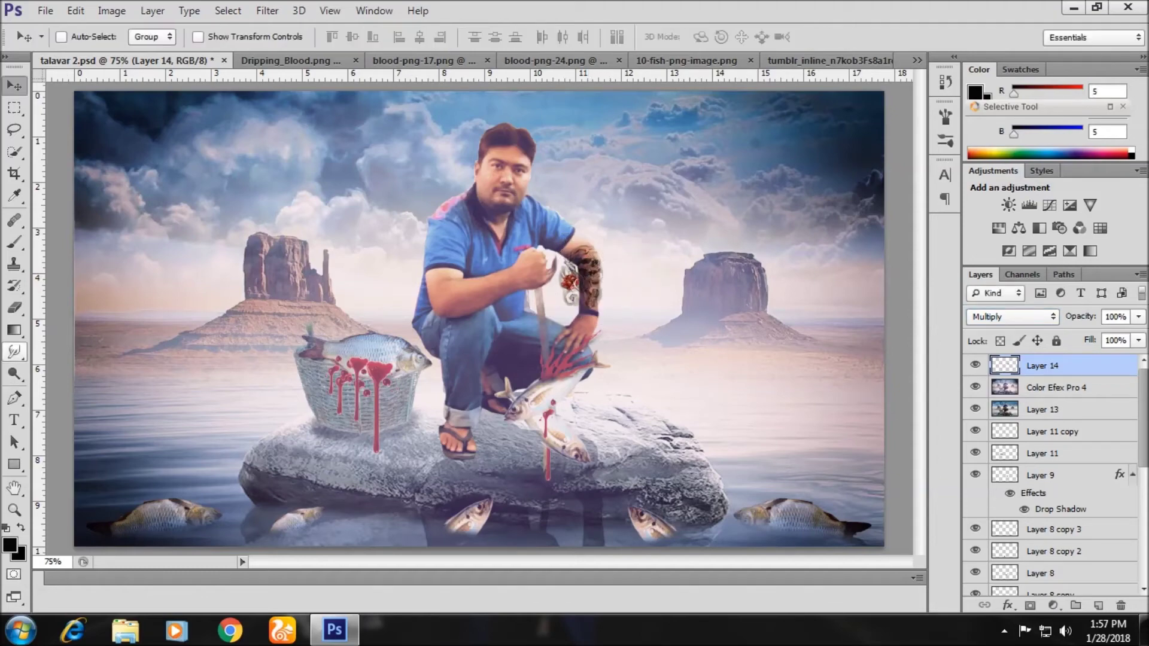
Zoom into the forearm, lower the skull's opacity, and erase the gun, rose and swirls
key(z)
click(575, 281)
click(575, 282)
scroll(478, 317, up, 3)
key(8)
key(1)
key(e)
mouse_move(335, 281)
mouse_down()
mouse_move(377, 419)
mouse_move(359, 515)
mouse_up()
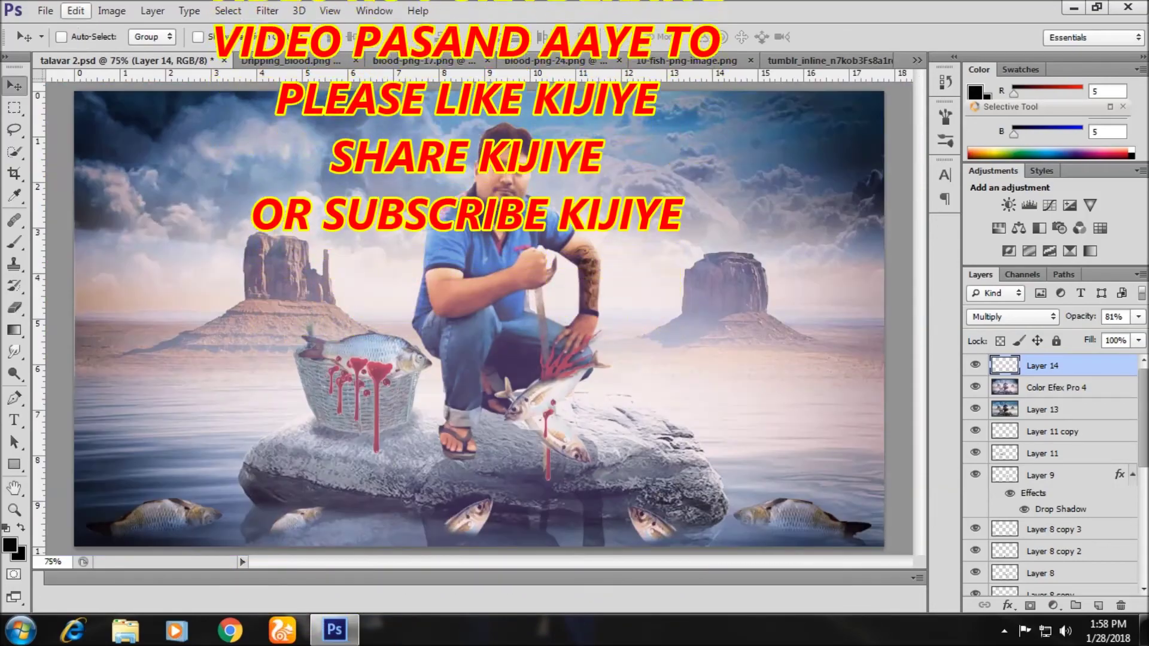
Open the tribal tiger tattoo image as a separate document
key(ctrl+o)
scroll(605, 281, down, 3)
scroll(604, 281, down, 5)
scroll(605, 281, down, 5)
scroll(803, 413, down, 5)
scroll(803, 413, down, 5)
scroll(803, 413, down, 3)
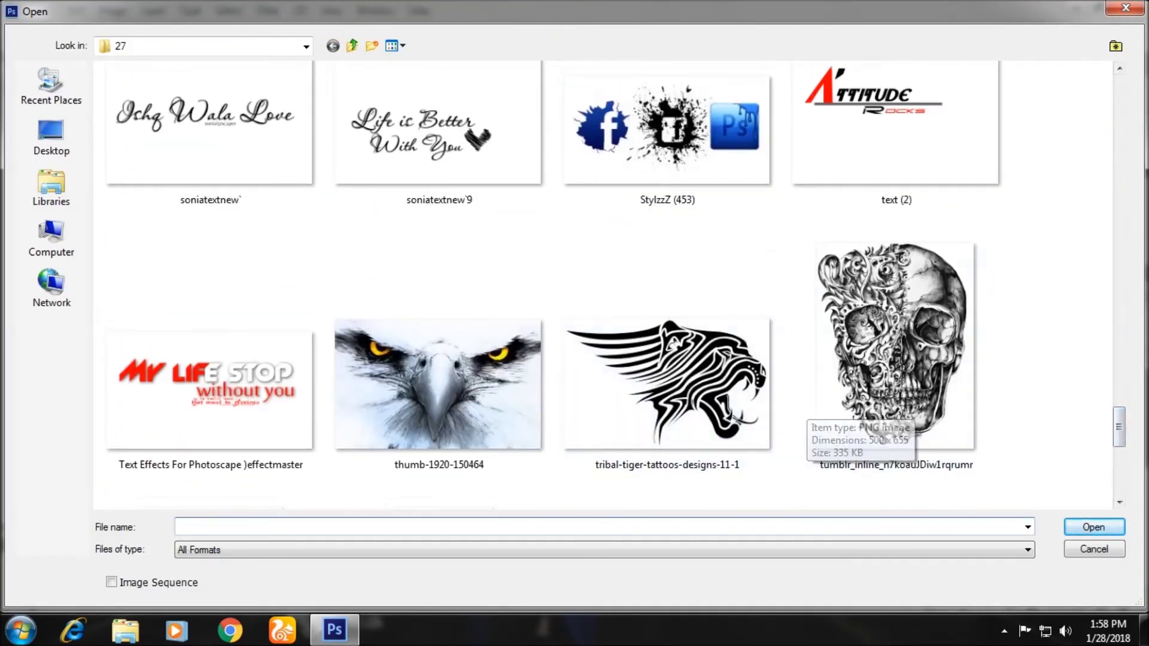
double_click(622, 413)
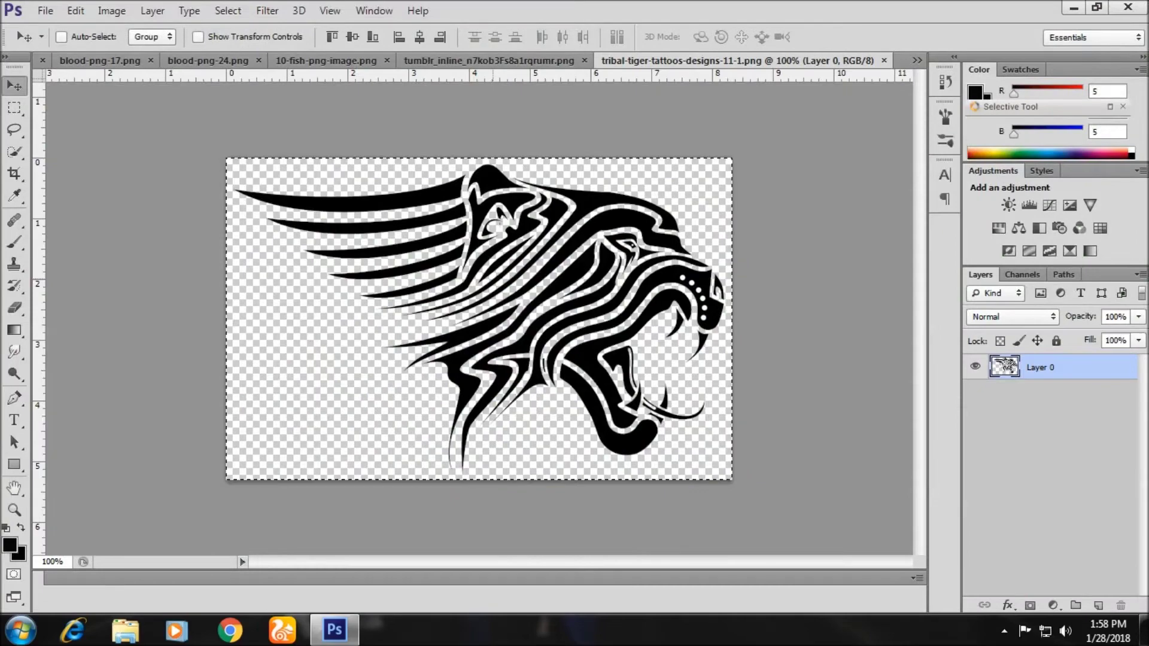
Copy the tiger, close the blood and fish documents, and paste the tiger onto the arm
key(ctrl+shift+Tab)
key(ctrl+Tab)
key(ctrl+shift+Tab)
key(ctrl+shift+Tab)
key(ctrl+shift+Tab)
key(ctrl+w)
key(ctrl+w)
key(ctrl+Tab)
key(ctrl+v)
key(ctrl+t)
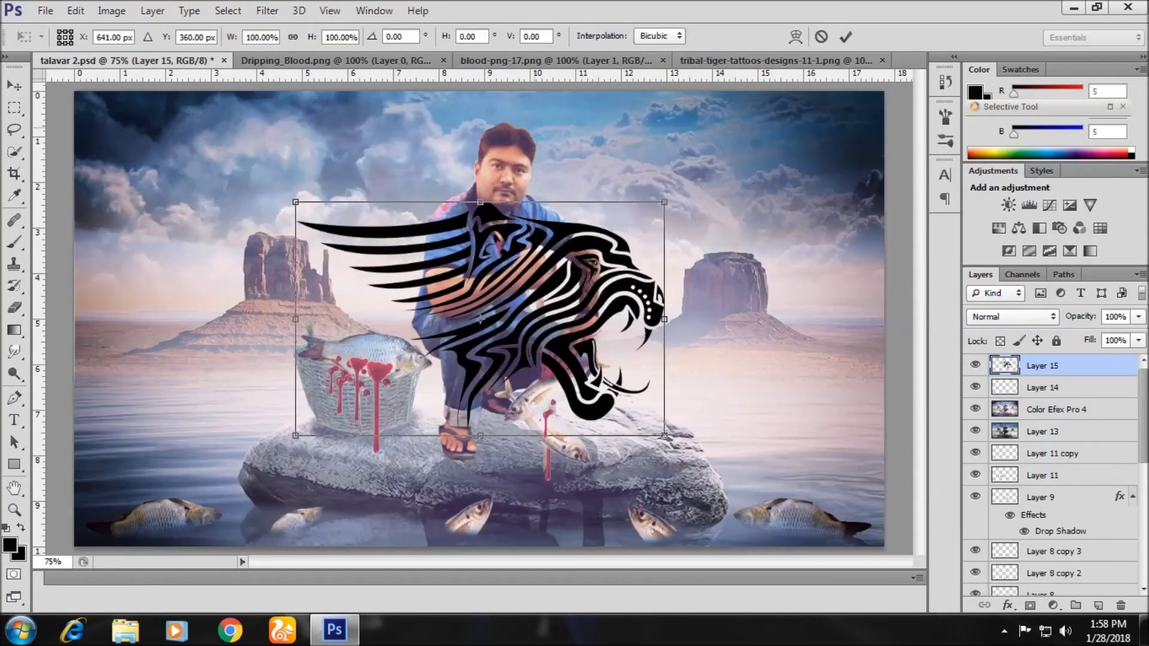
mouse_move(664, 435)
mouse_down()
mouse_move(411, 302)
mouse_move(541, 263)
mouse_up()
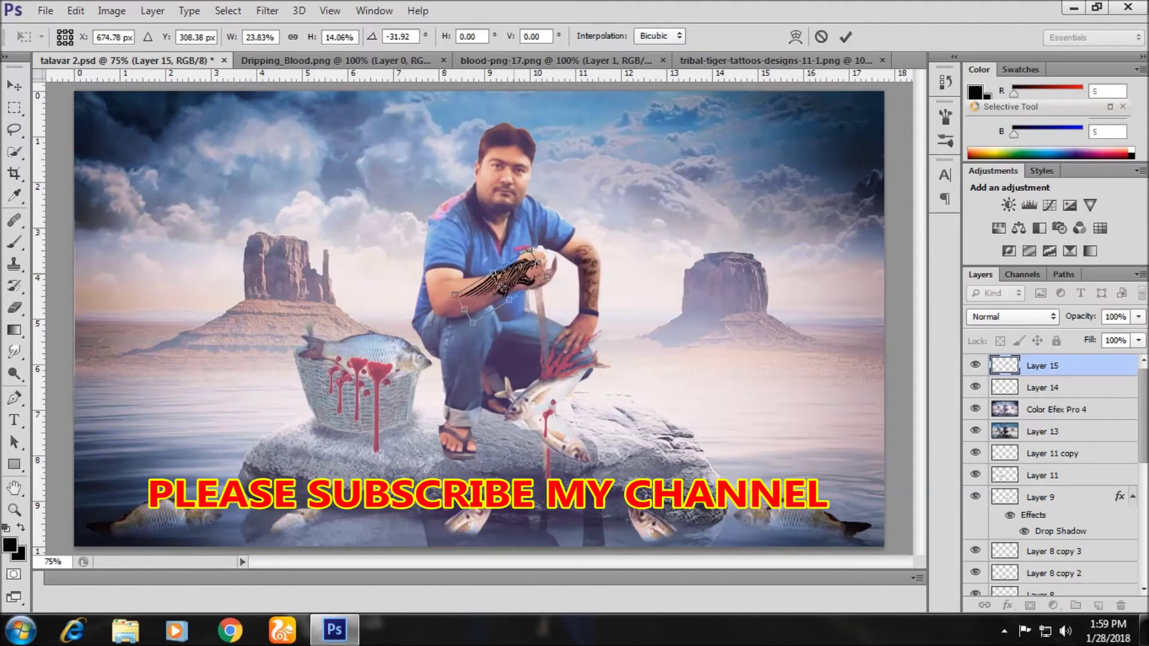
key(Return)
Flip and tilt the tiger along the forearm and fade it to about half opacity
click(504, 283)
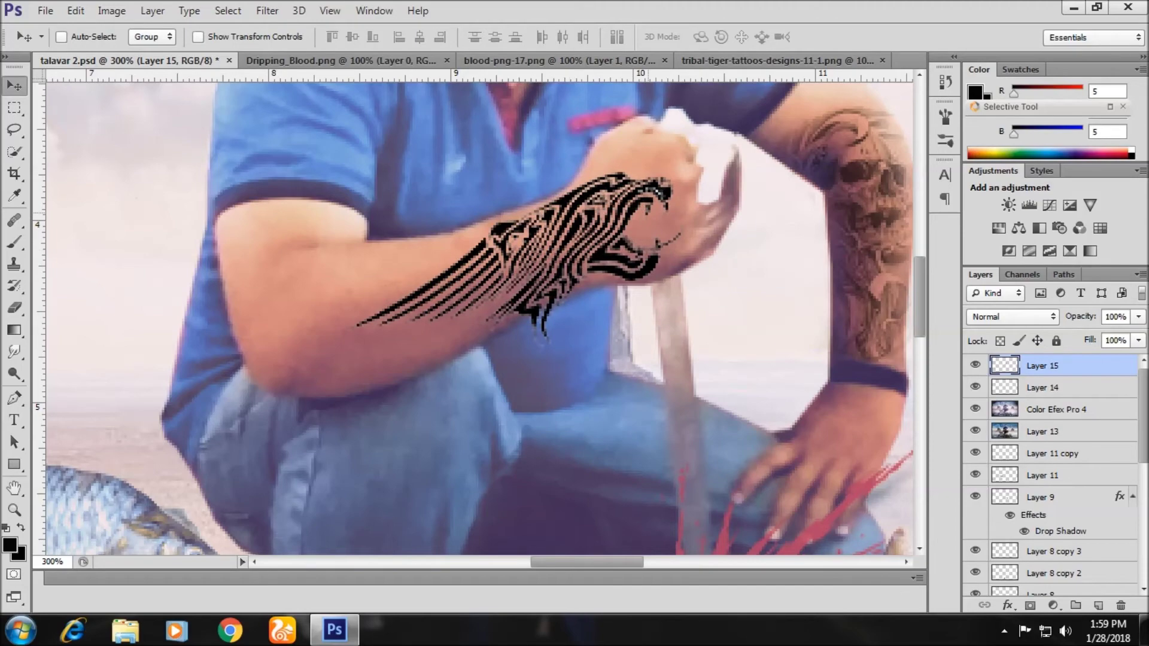
key(ctrl+t)
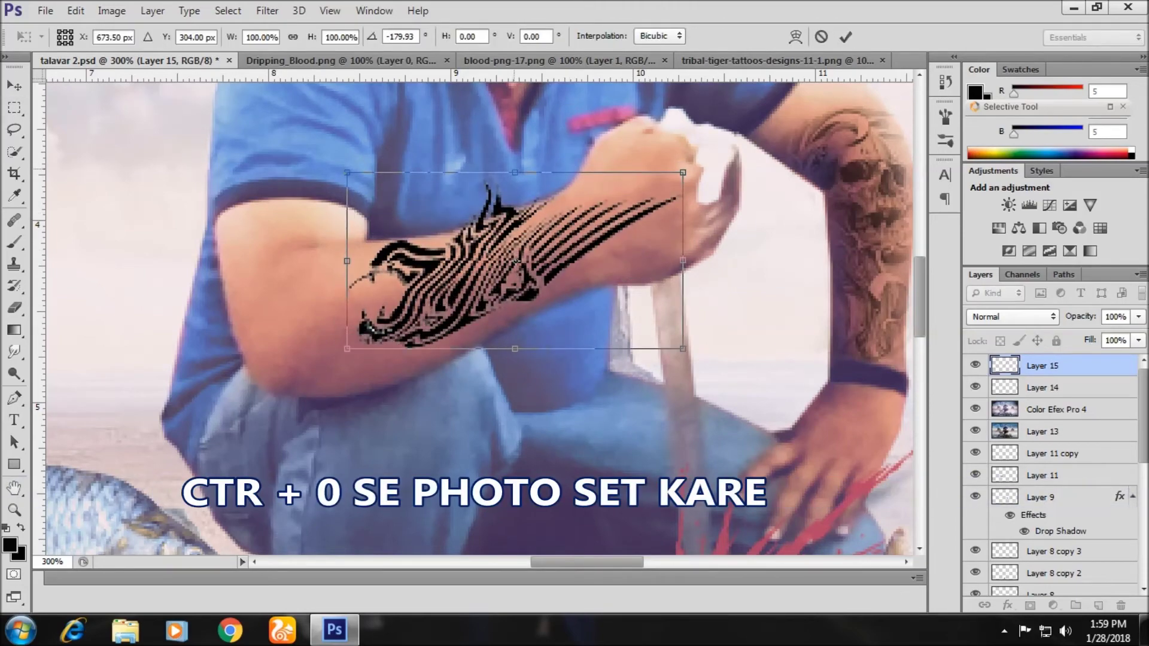
drag(514, 173, 515, 419)
drag(688, 359, 602, 191)
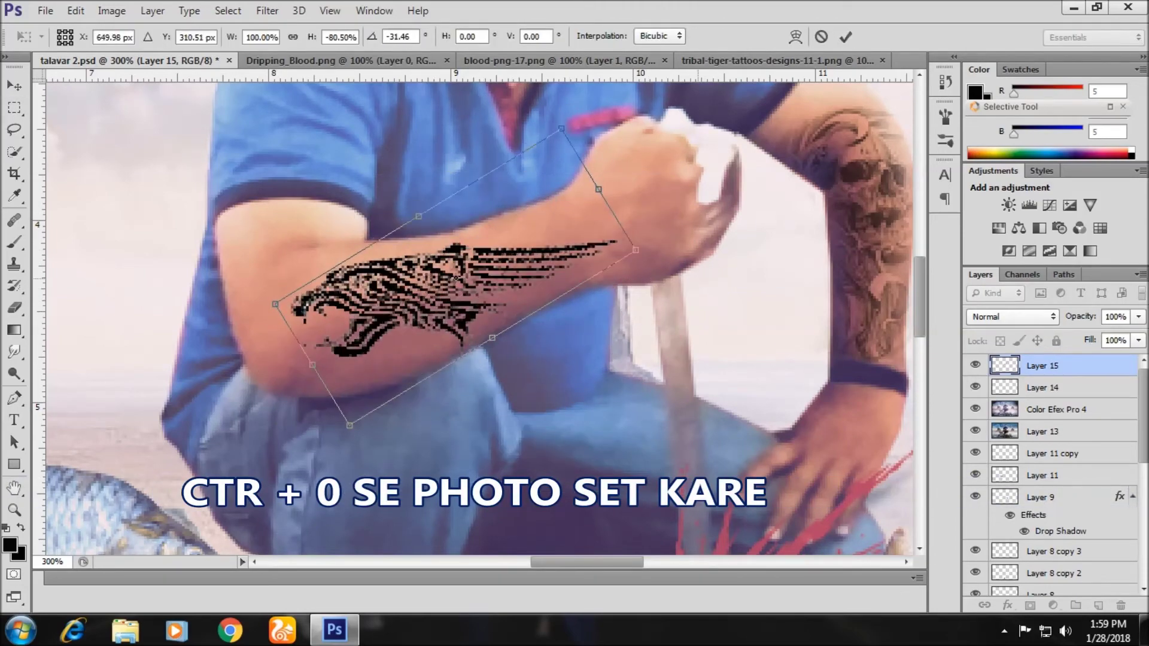
key(Return)
mouse_move(443, 240)
mouse_down()
mouse_move(447, 251)
mouse_move(449, 239)
mouse_up()
click(1138, 316)
drag(1137, 336, 1095, 336)
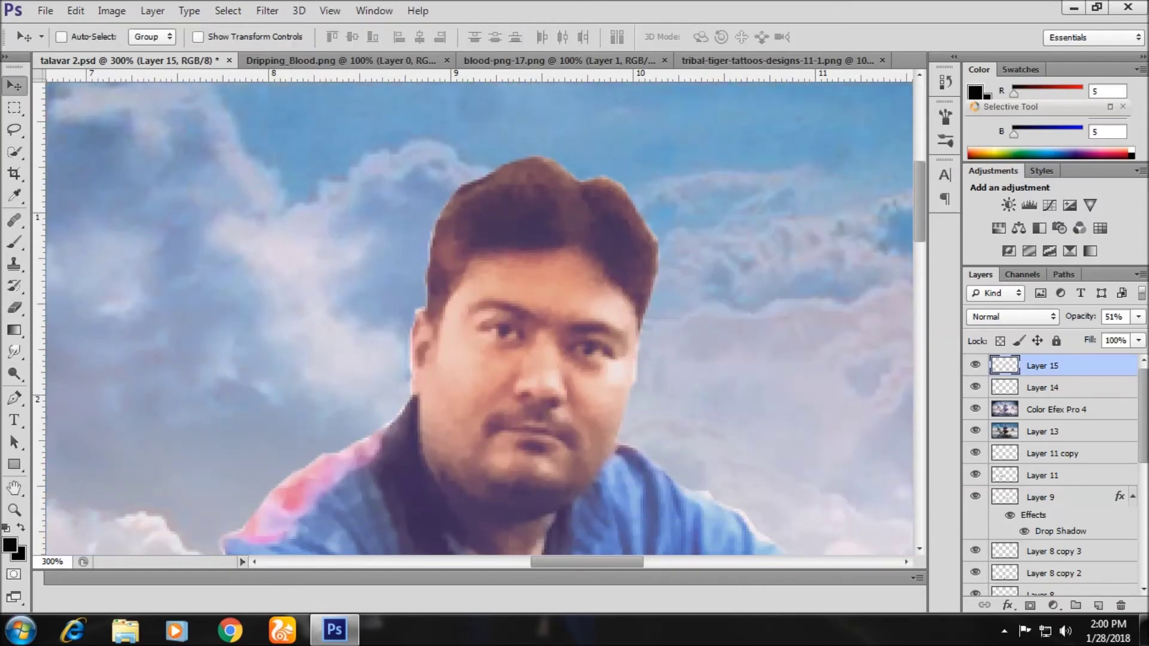
key(ctrl+0)
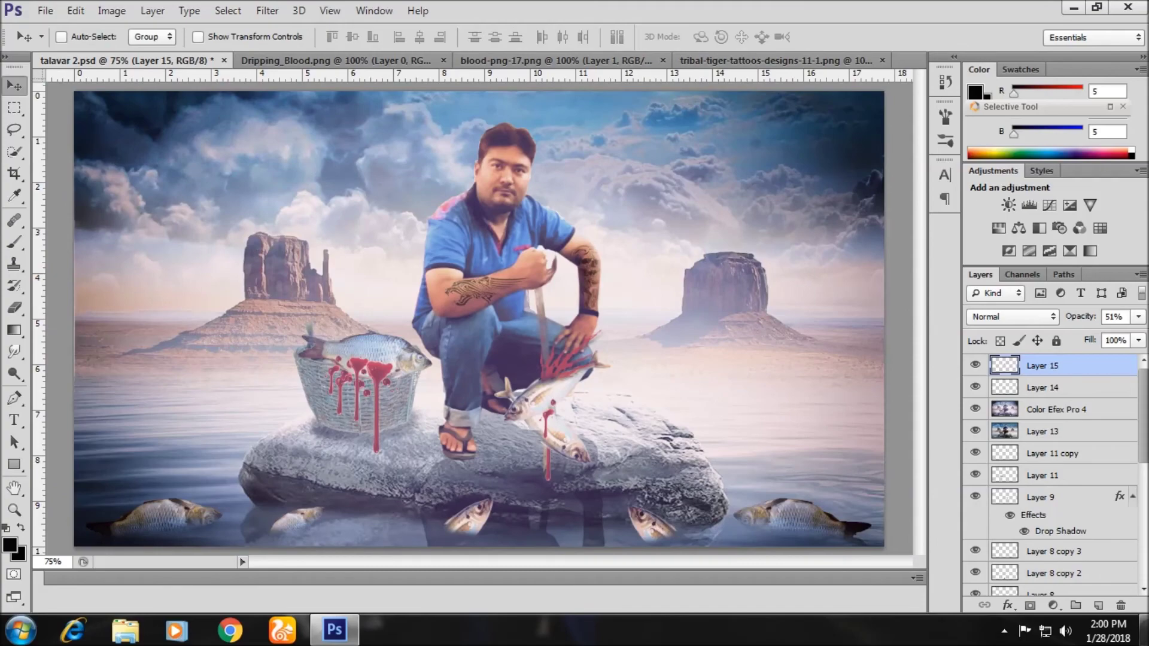
click(45, 10)
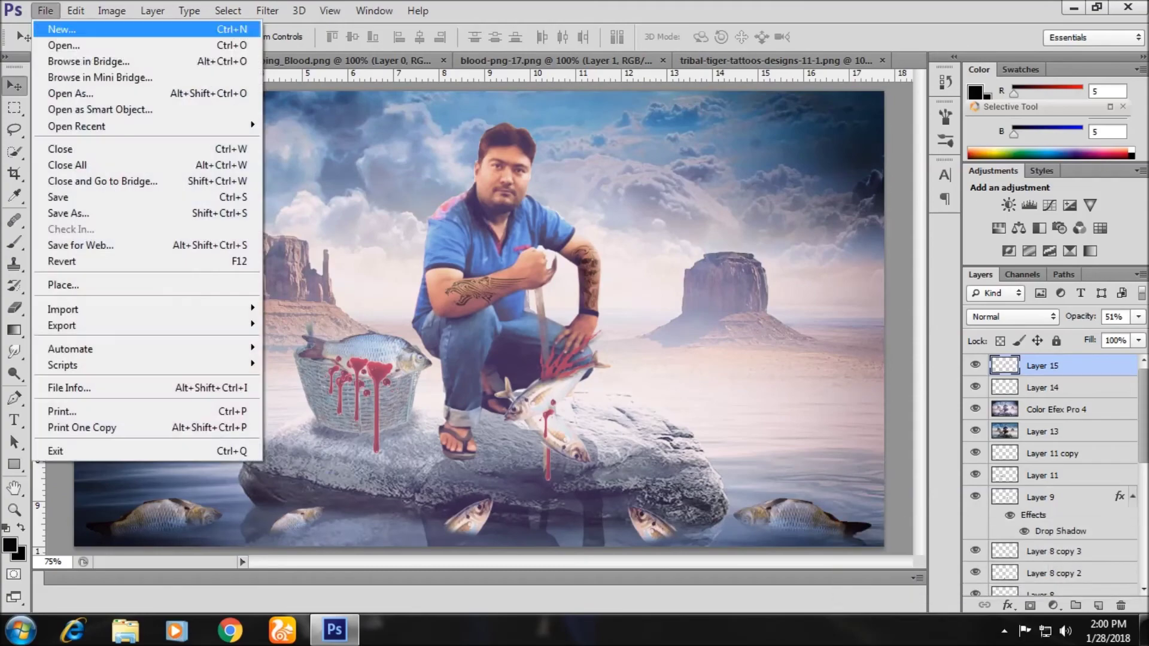
Open the 'Life is Better With You' script text image
click(36, 43)
scroll(598, 282, down, 3)
scroll(598, 281, down, 3)
scroll(598, 281, up, 3)
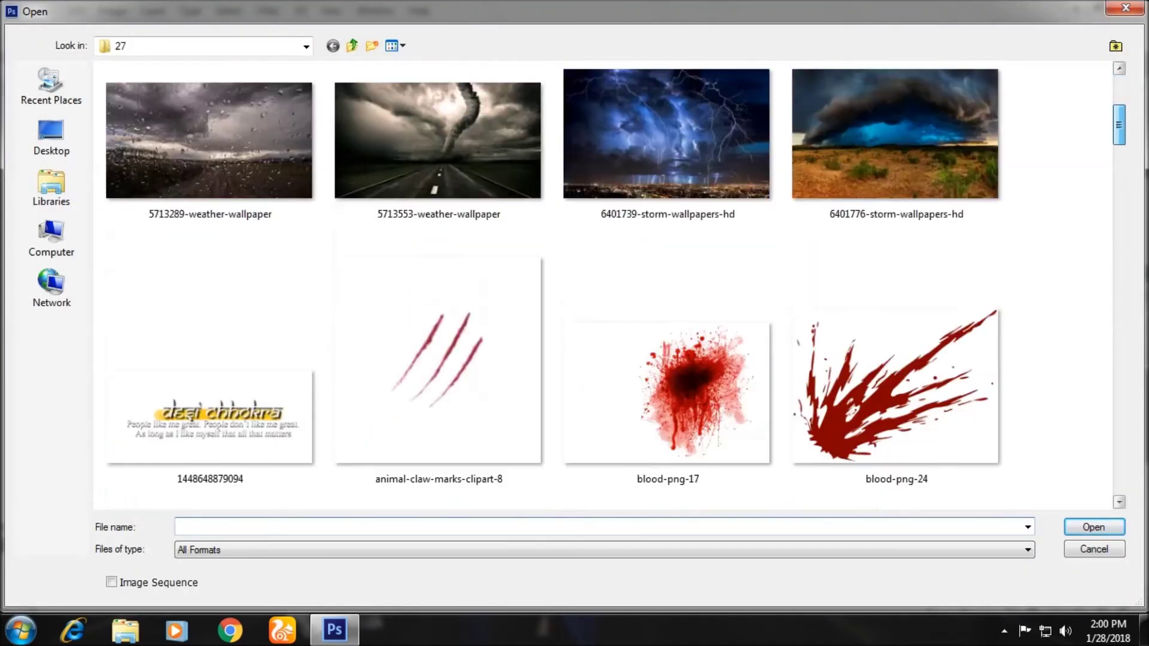
scroll(599, 281, down, 5)
scroll(598, 281, down, 5)
scroll(598, 281, down, 2)
scroll(598, 282, down, 2)
scroll(599, 281, down, 2)
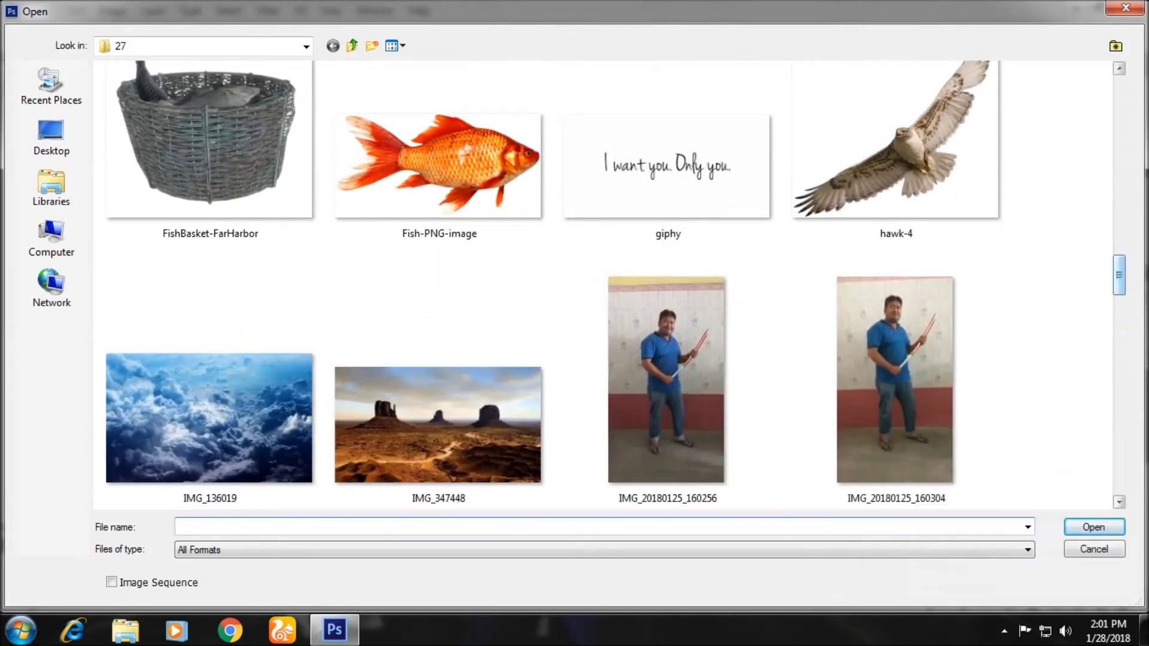
scroll(598, 281, down, 3)
scroll(599, 281, down, 5)
scroll(598, 281, down, 3)
scroll(598, 281, down, 3)
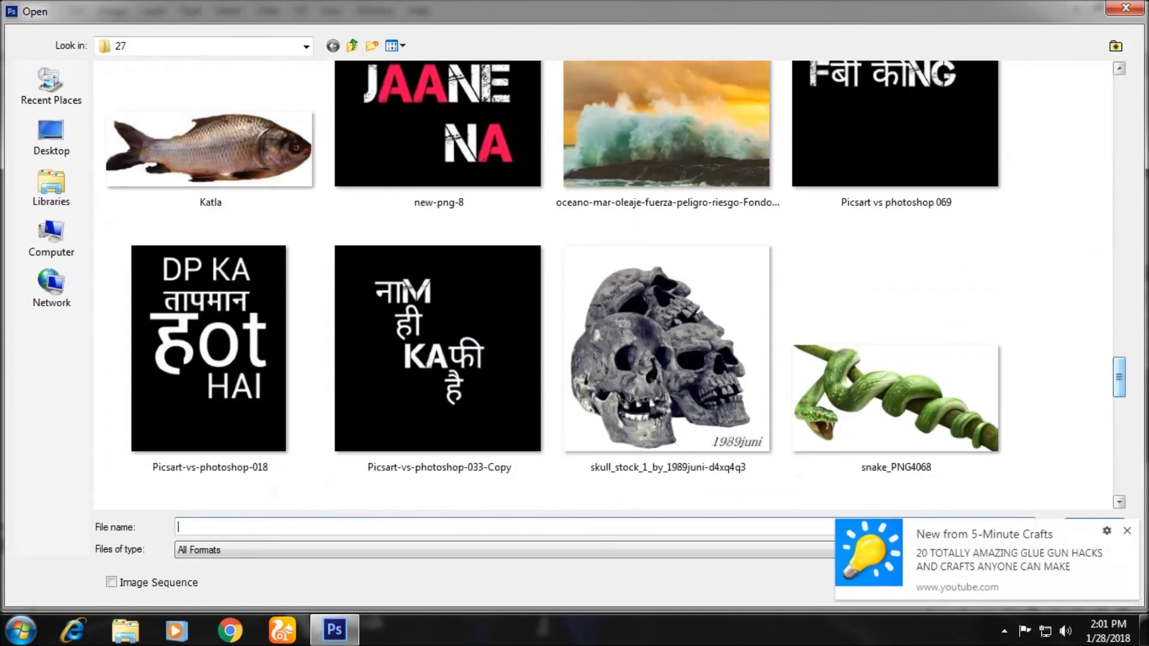
scroll(599, 281, down, 3)
scroll(599, 282, down, 3)
scroll(439, 251, down, 1)
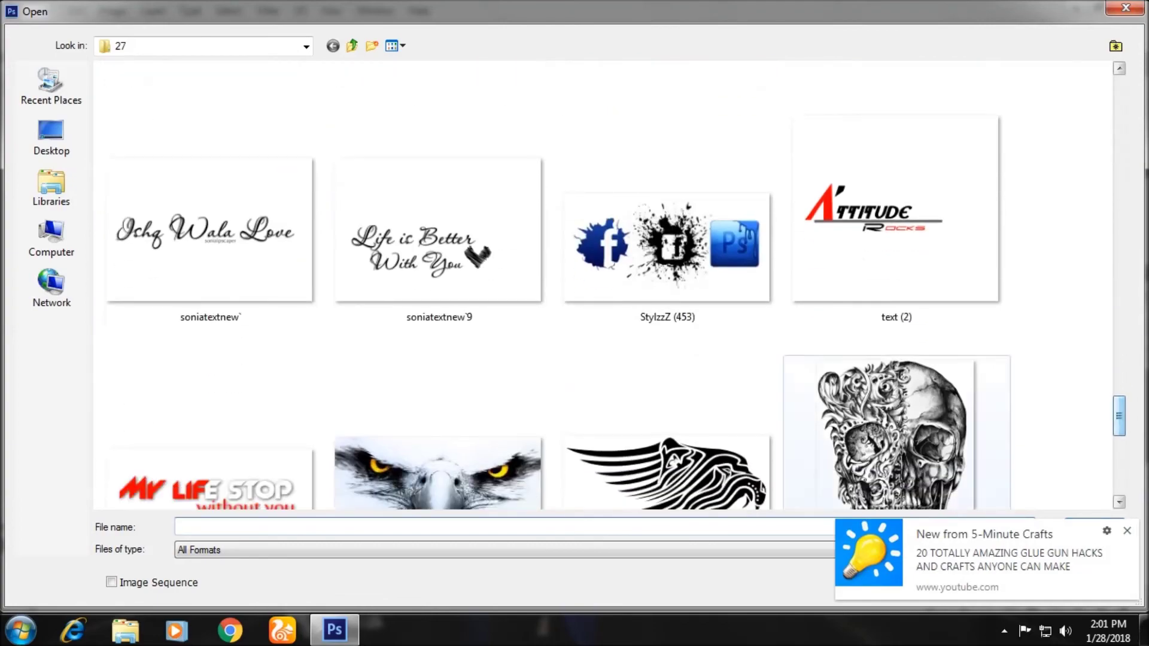
click(440, 239)
click(1094, 527)
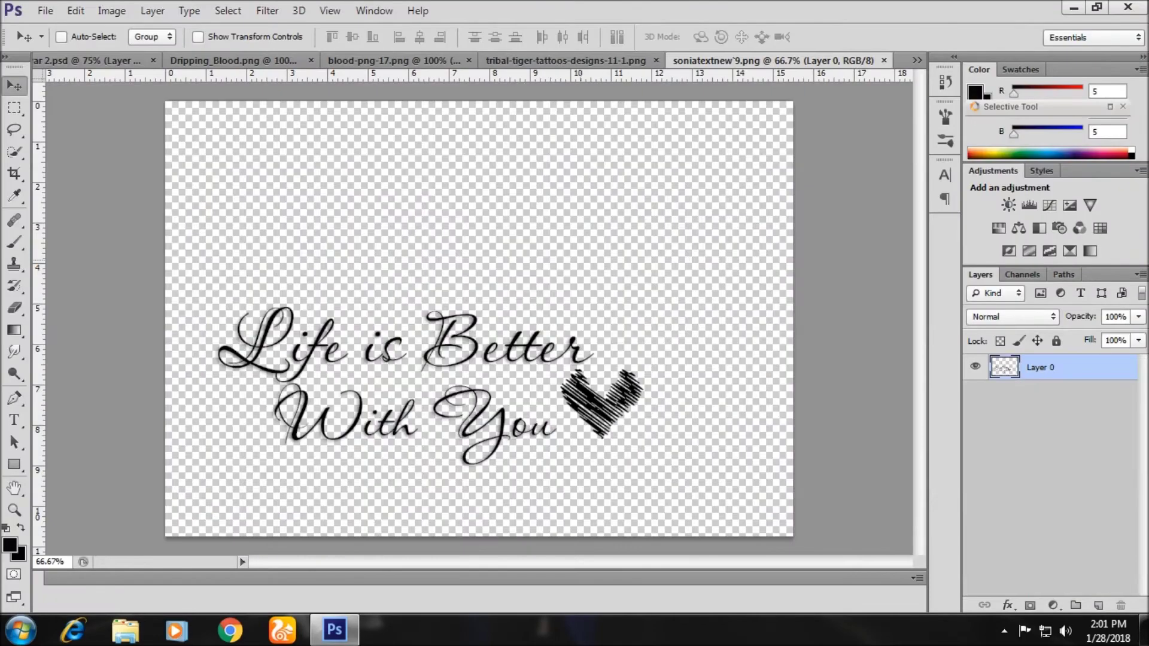
Paste the script text into the composite, shrink it into the upper-left sky, and open Blending Options
click(120, 60)
key(ctrl+v)
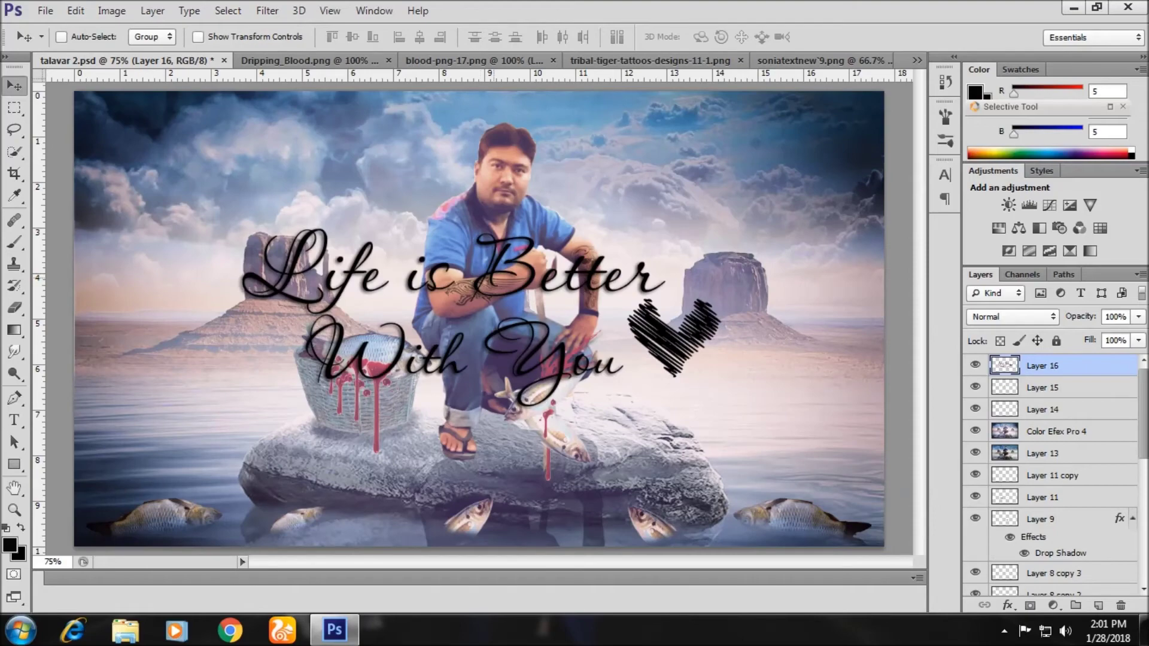
key(ctrl+t)
drag(721, 411, 626, 354)
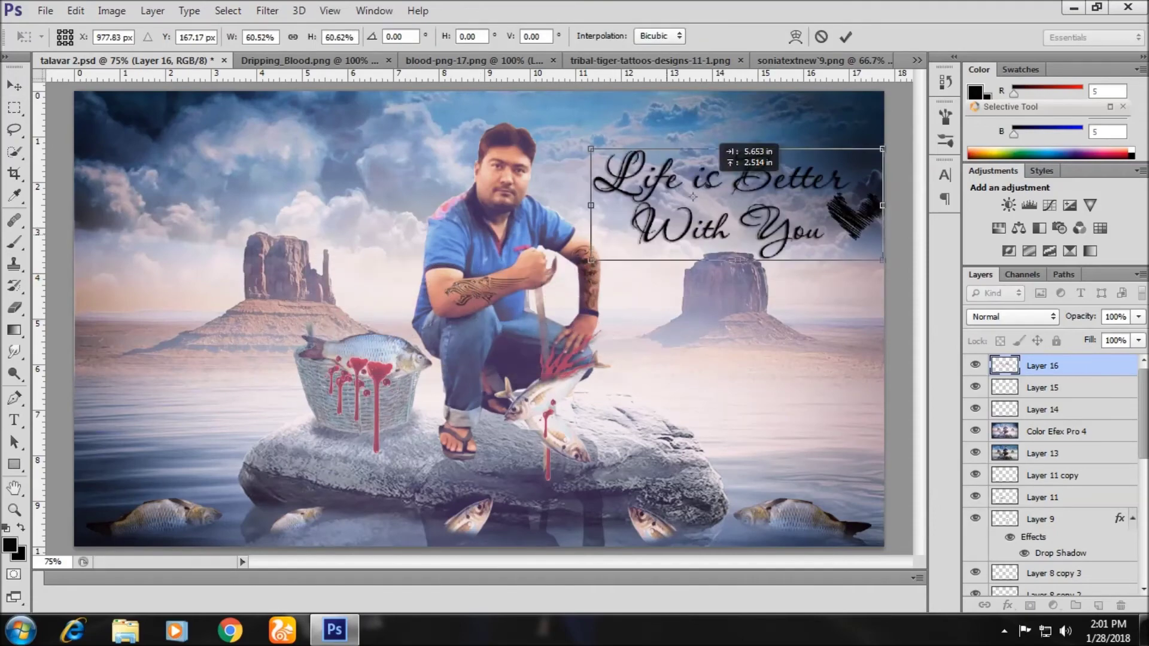
mouse_move(479, 318)
mouse_down()
mouse_move(285, 234)
mouse_move(228, 132)
mouse_up()
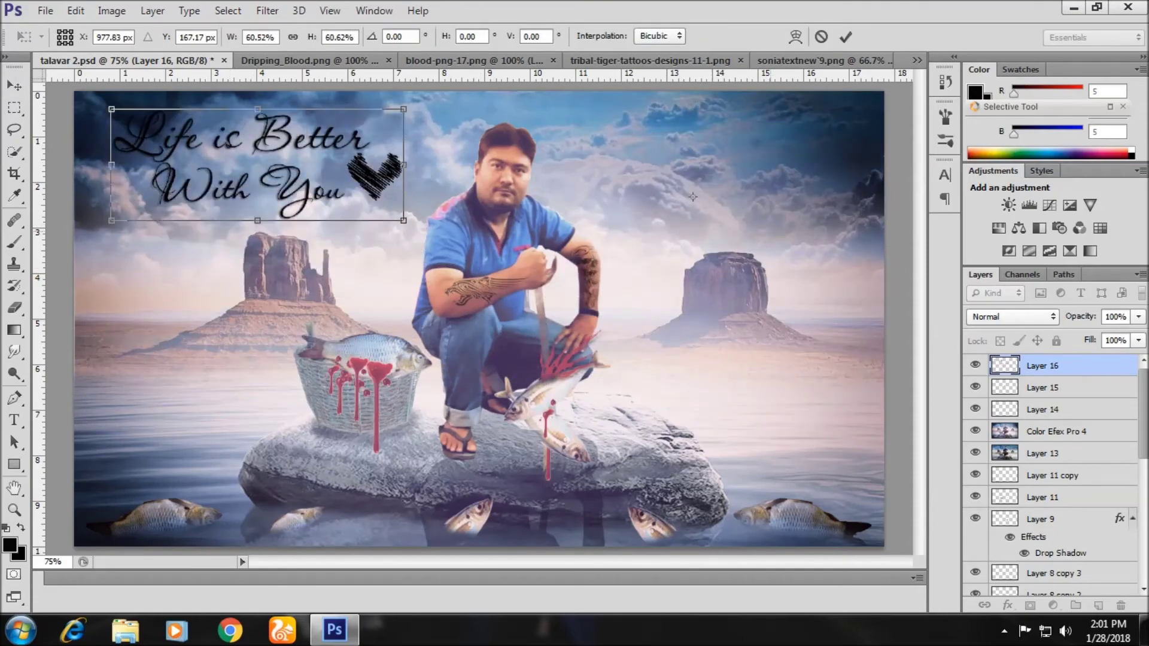
key(Return)
right_click(1042, 365)
click(1013, 264)
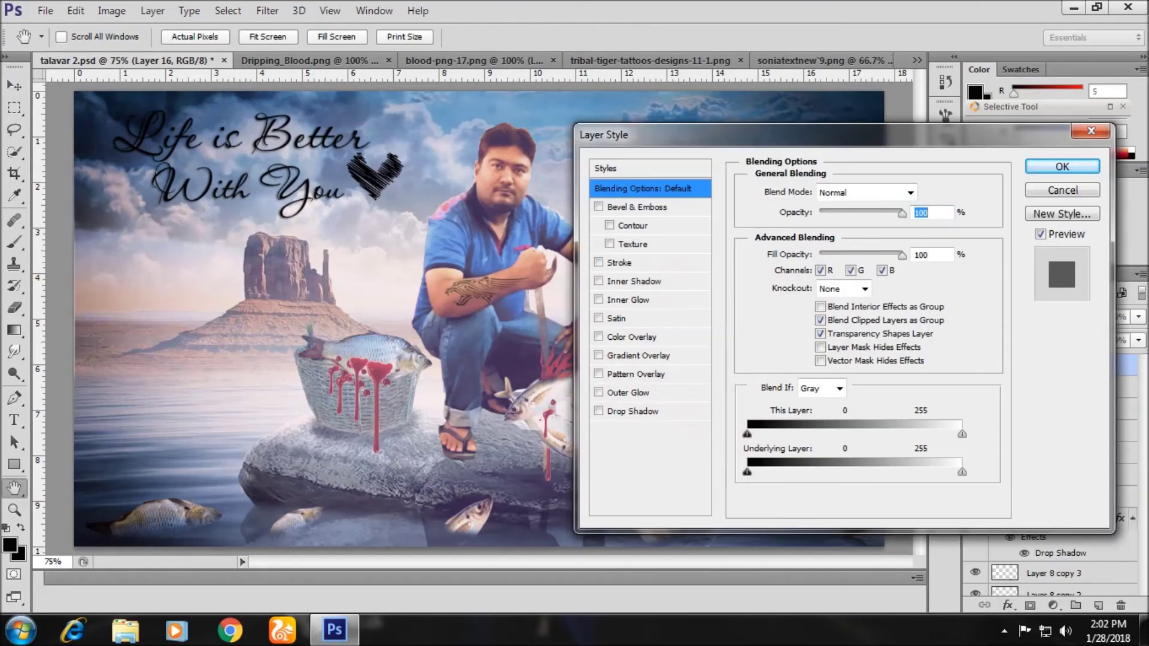
Enable Drop Shadow and a linear Gradient Overlay on the script text
click(598, 411)
click(637, 355)
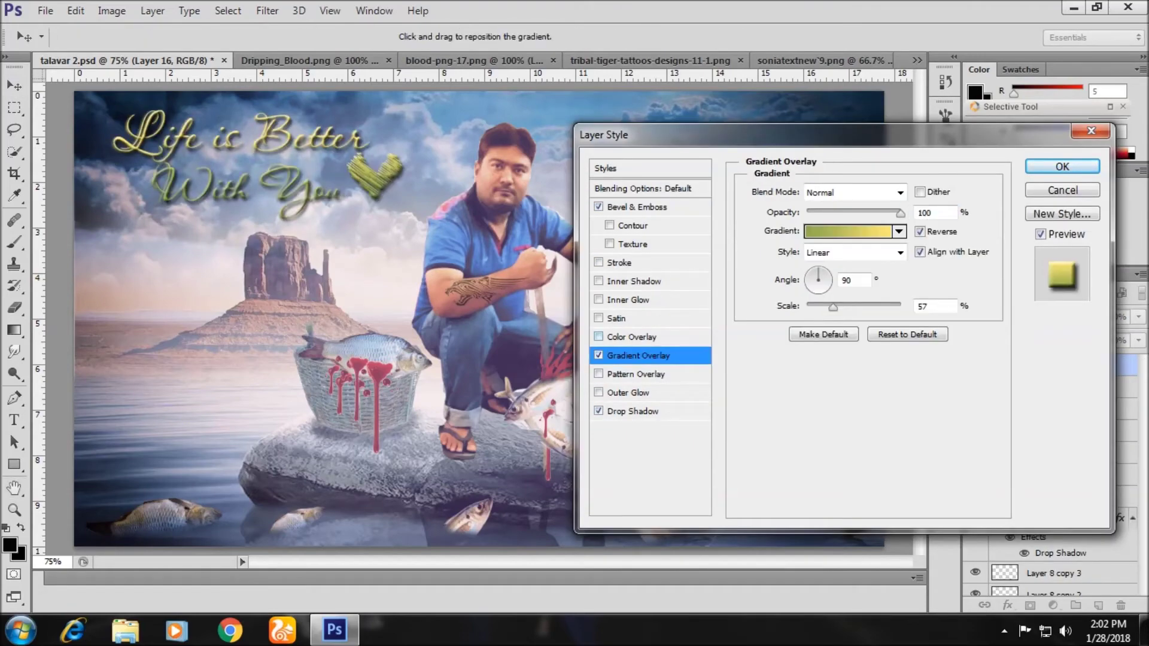
click(854, 252)
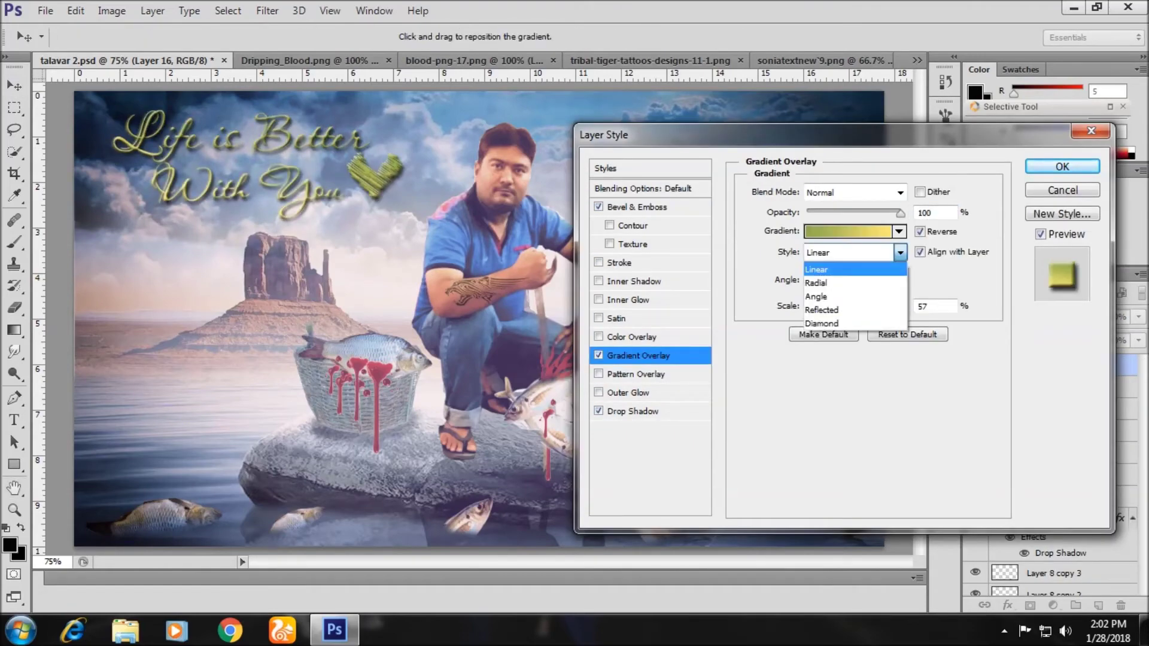
click(837, 264)
Use the light peach Advent Children gradient preset and apply the layer style
click(899, 231)
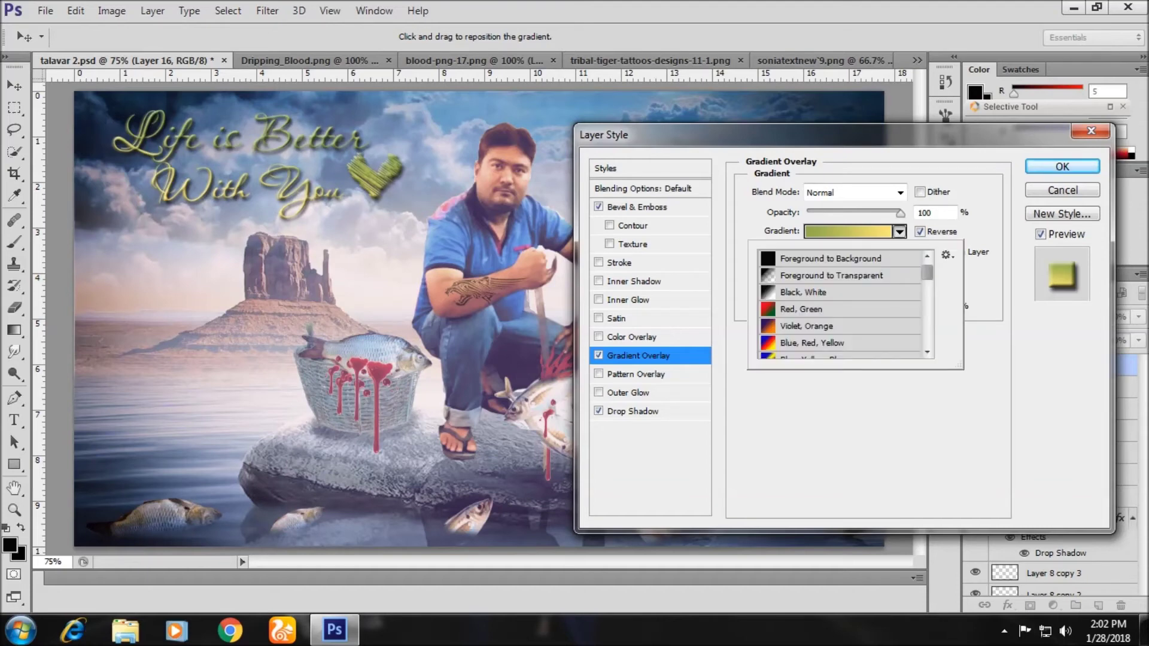
scroll(841, 305, down, 10)
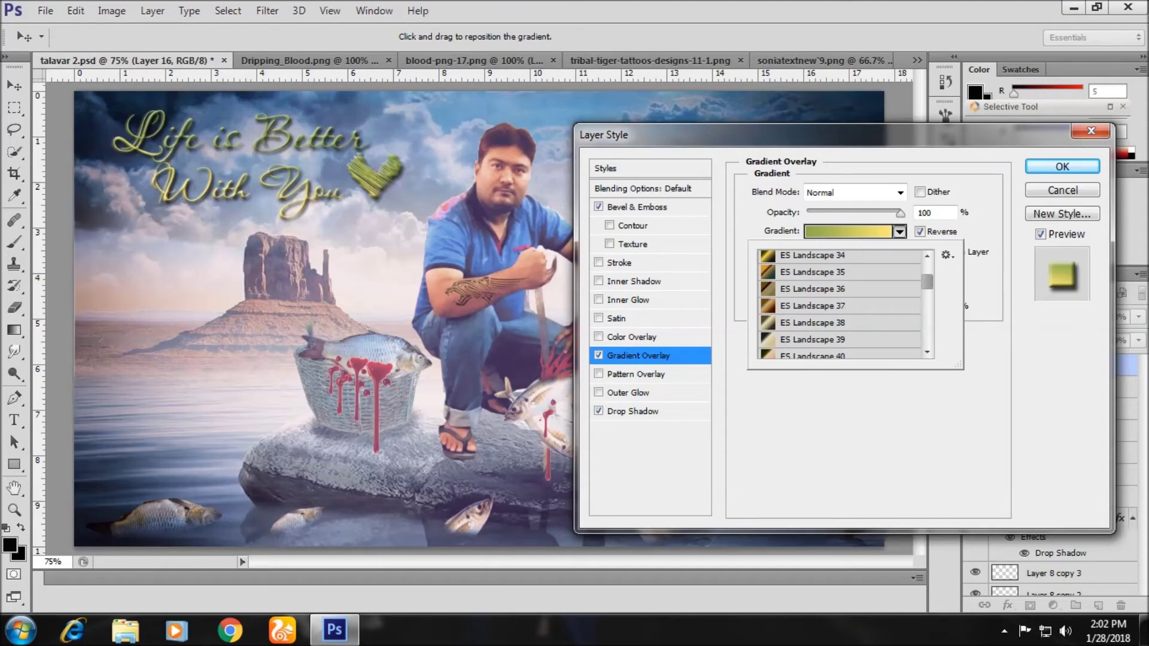
click(813, 306)
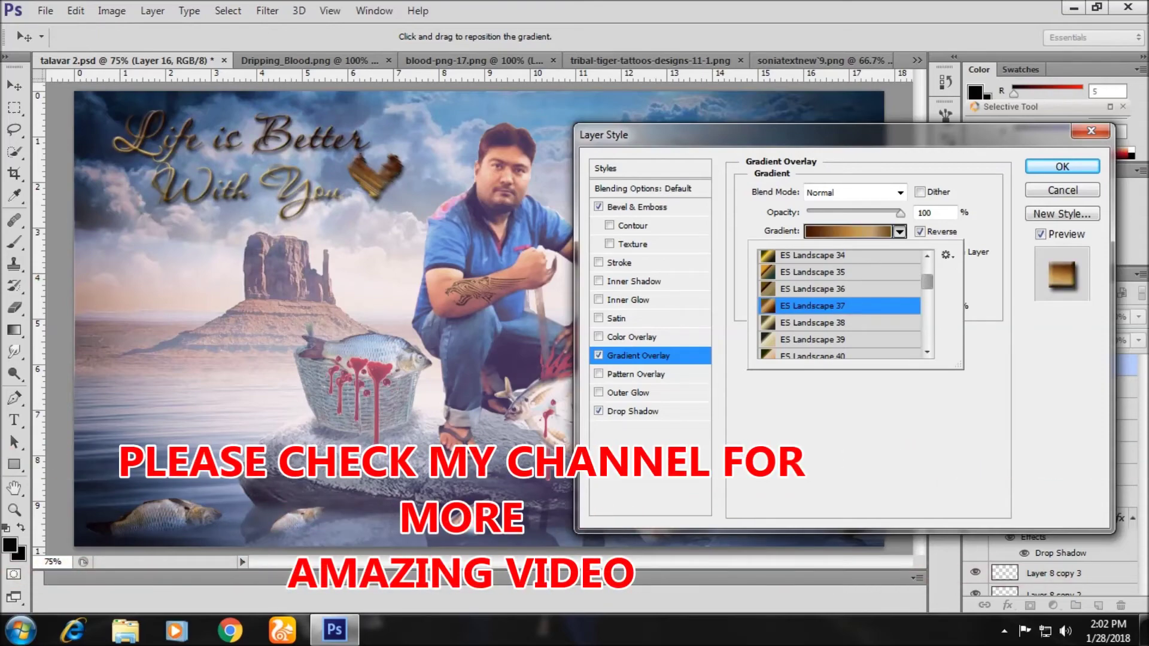
scroll(841, 306, down, 3)
scroll(841, 305, down, 3)
scroll(841, 305, down, 3)
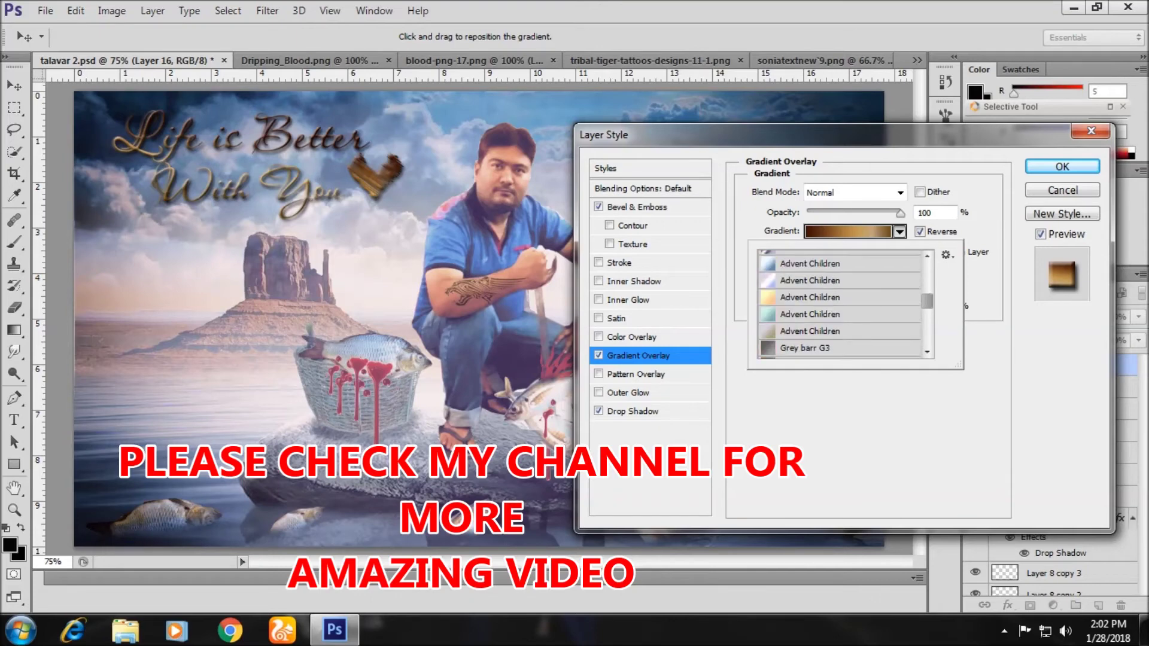
click(838, 297)
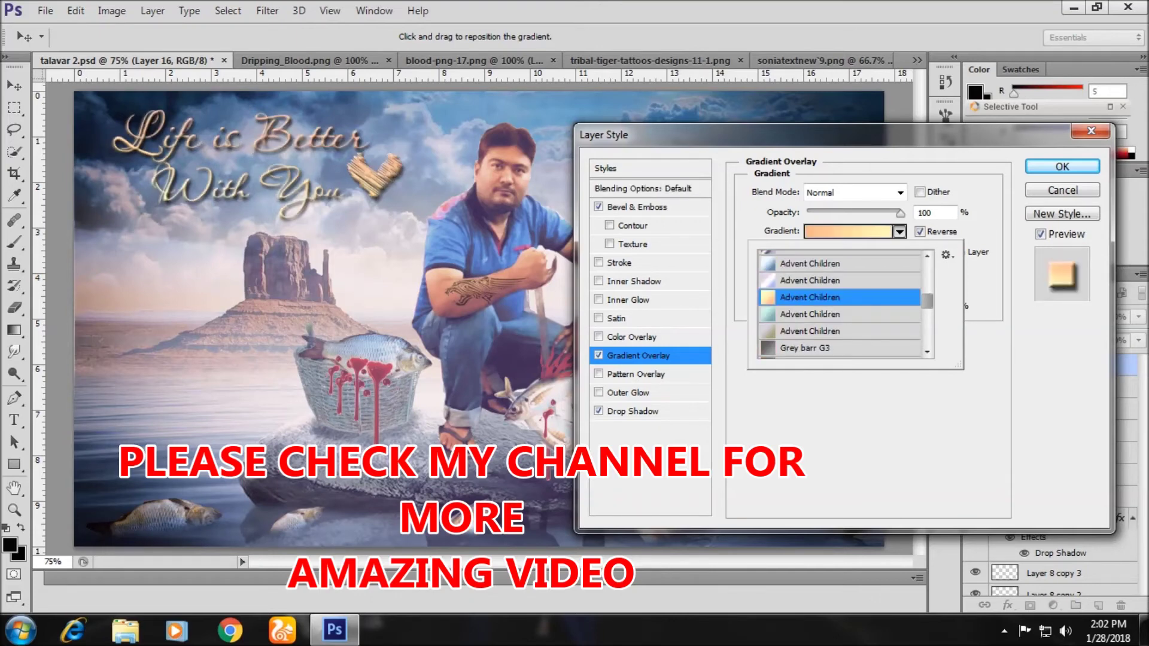
key(Return)
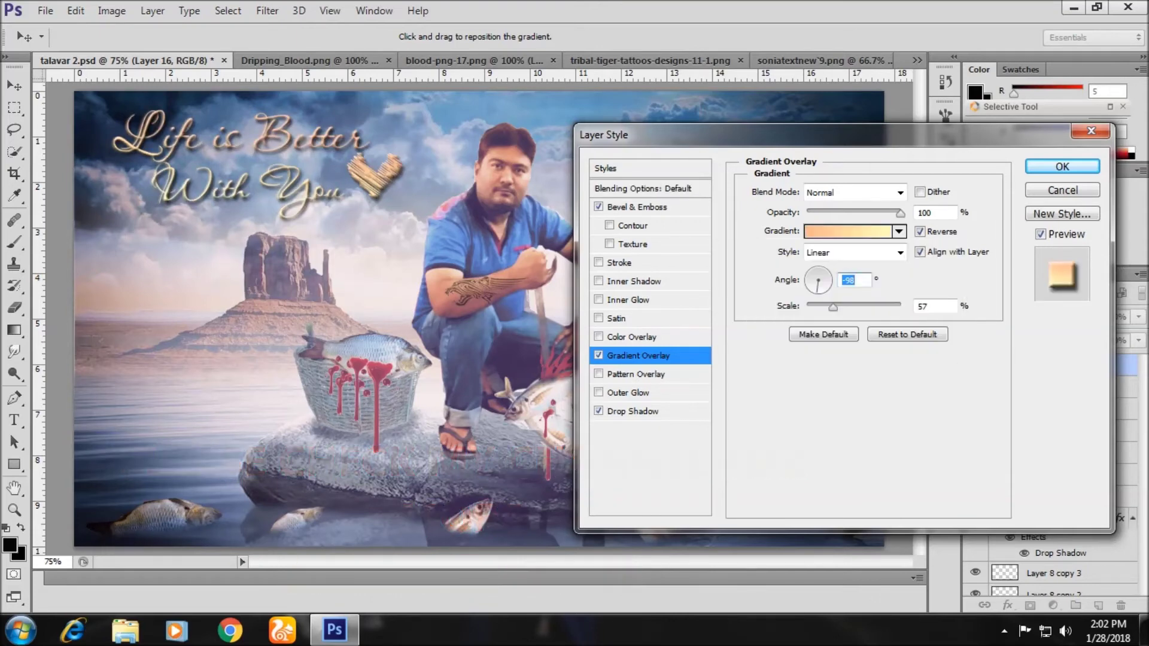
key(Return)
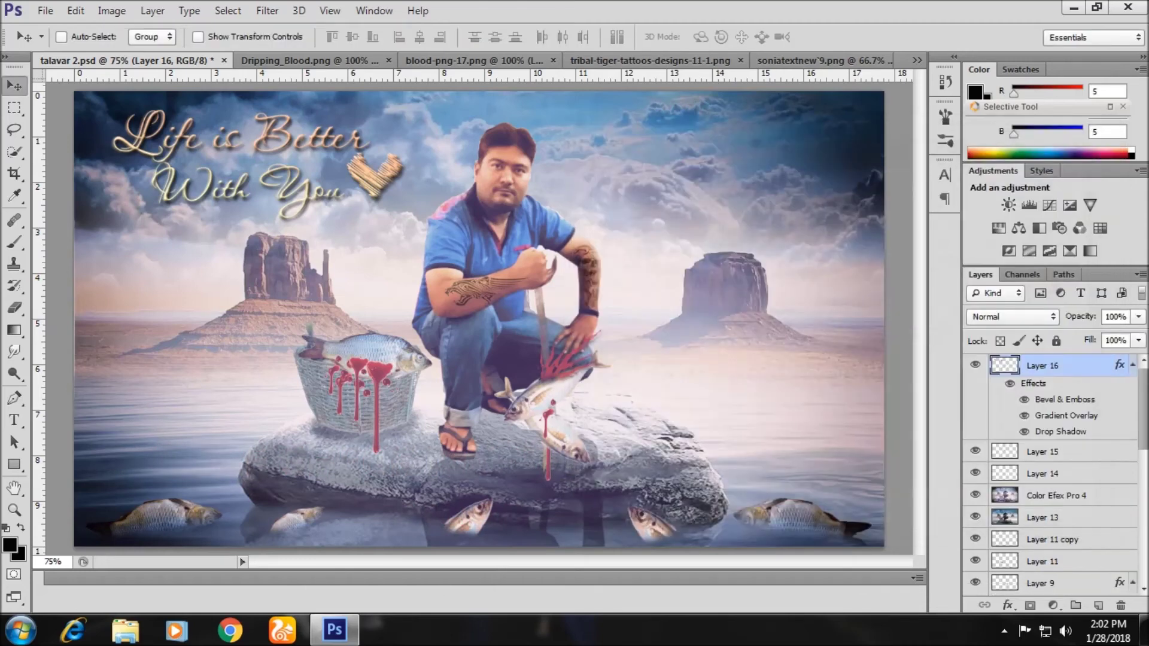
Scale the 'Life is Better With You' text to about 90% and move it to the upper-left sky
key(ctrl+t)
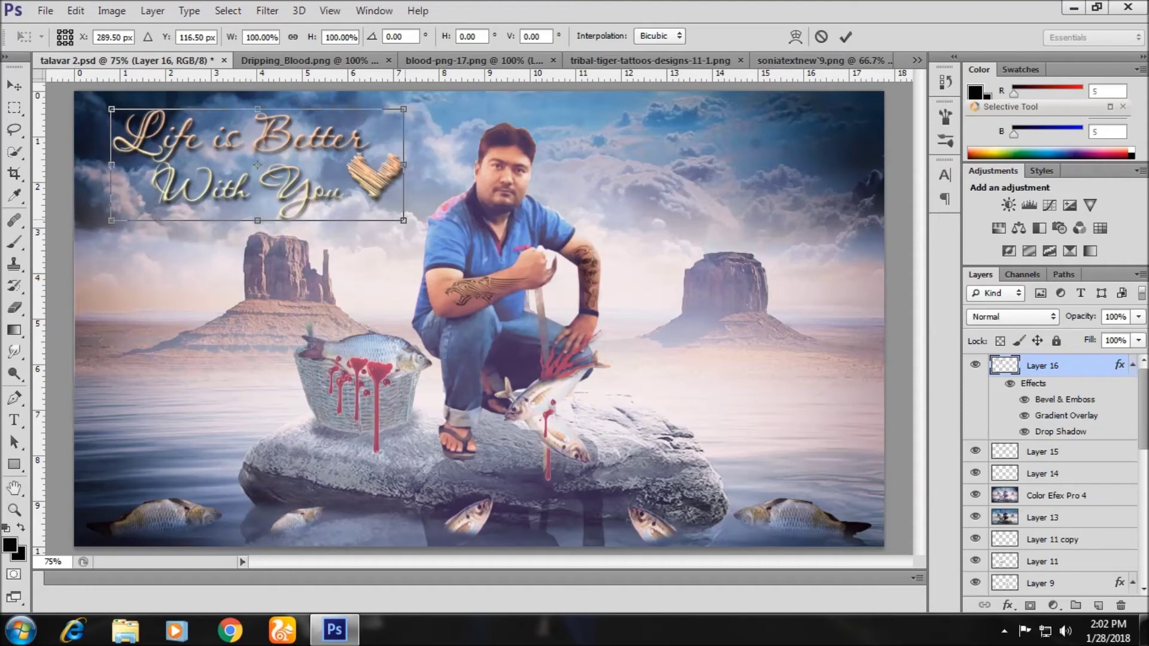
drag(404, 164, 388, 166)
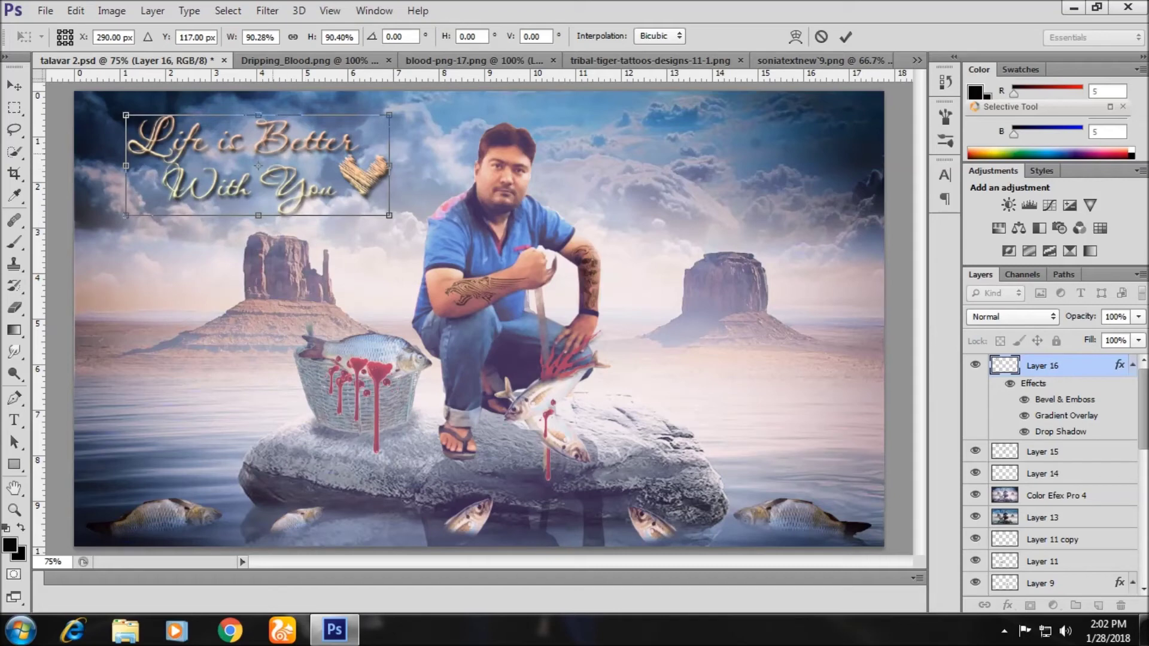
drag(273, 159, 248, 152)
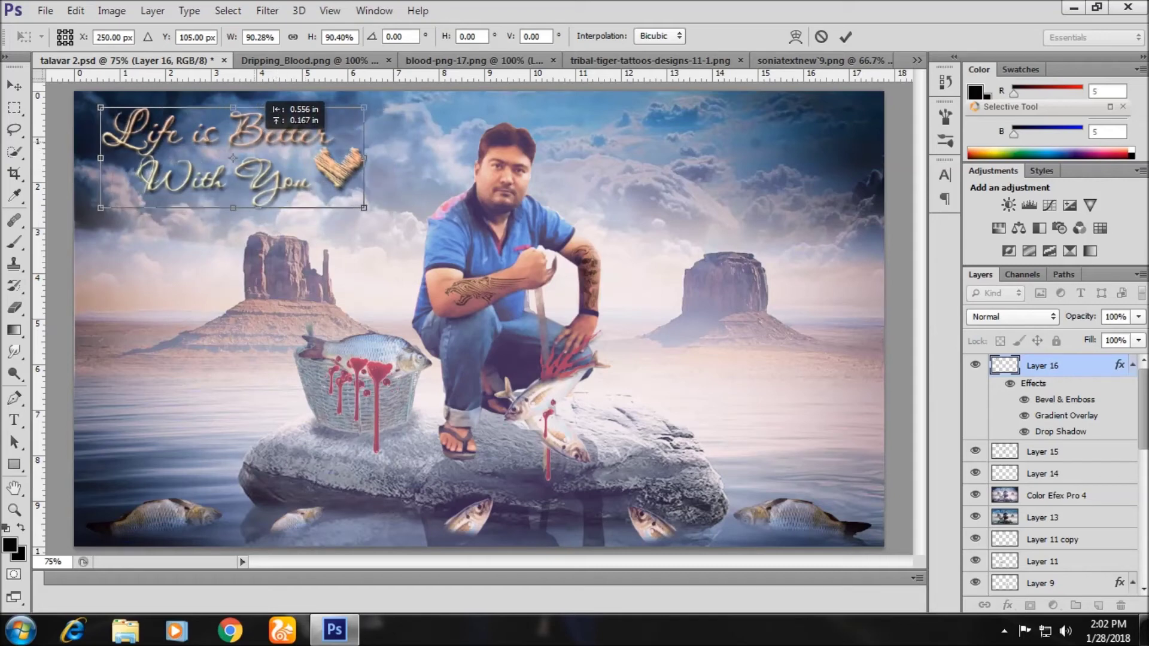
mouse_move(232, 158)
mouse_down()
mouse_move(601, 158)
mouse_move(244, 158)
mouse_up()
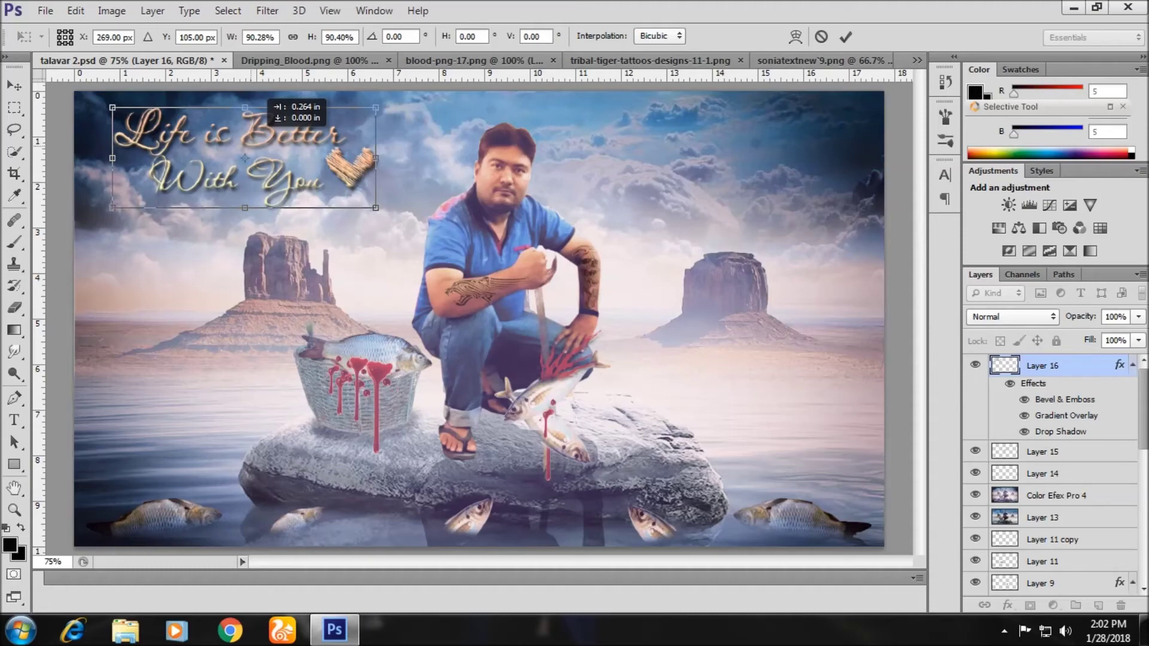
click(845, 36)
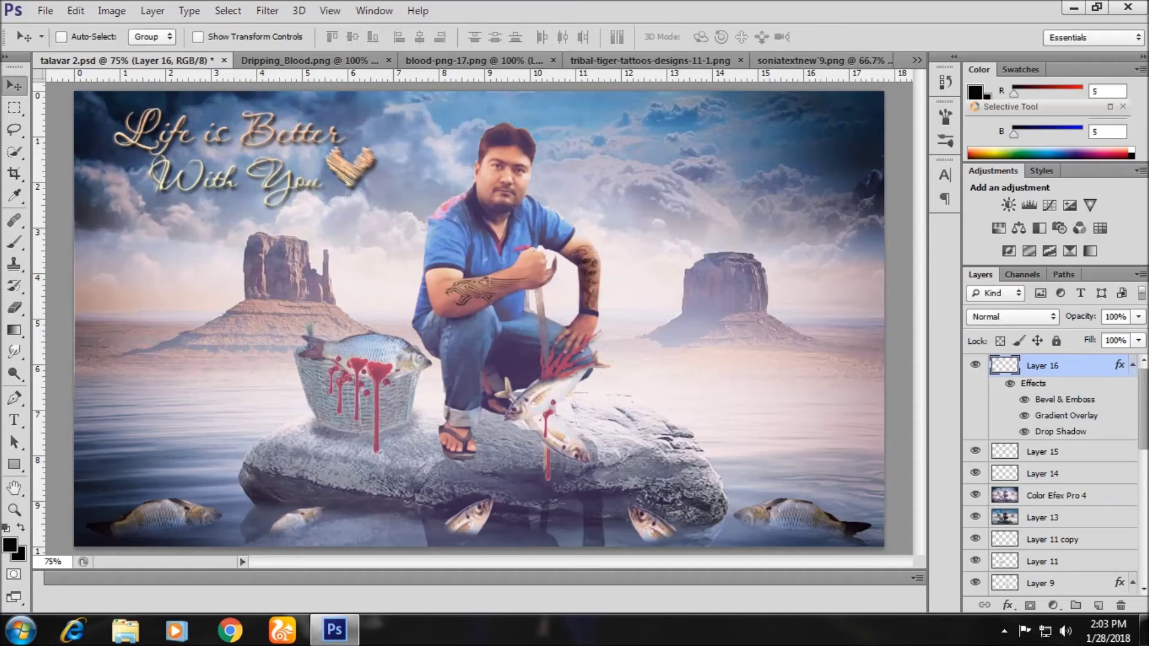
click(44, 10)
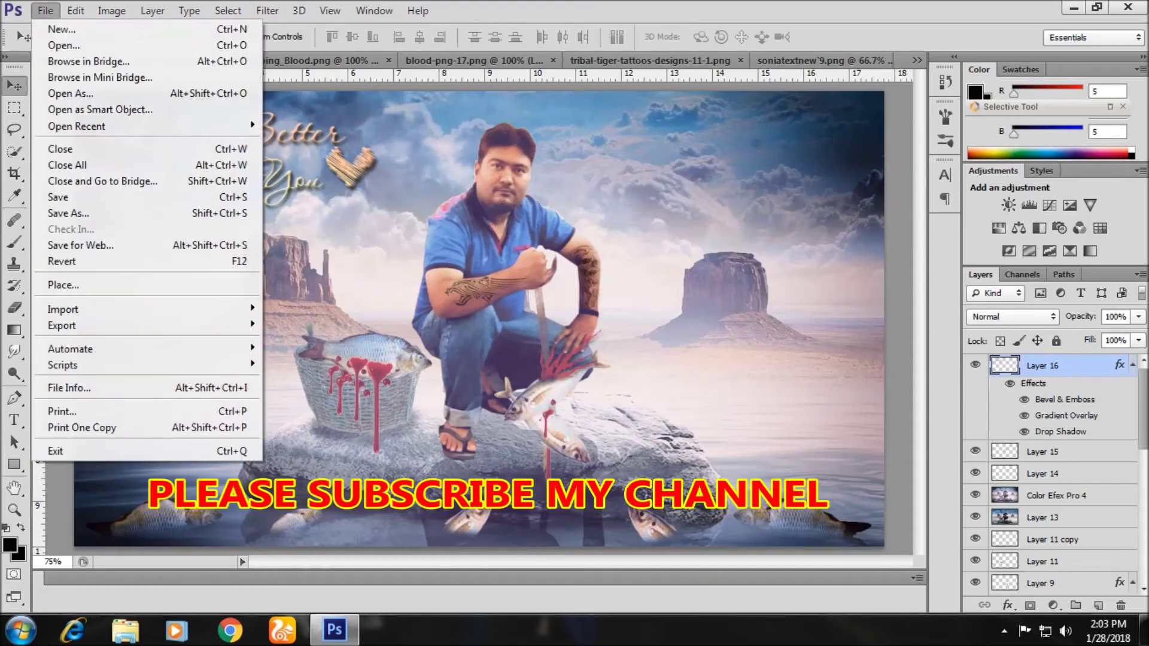
Open the title image 1448648879094.png, select all of it, and paste it into talavar 2.psd
click(54, 45)
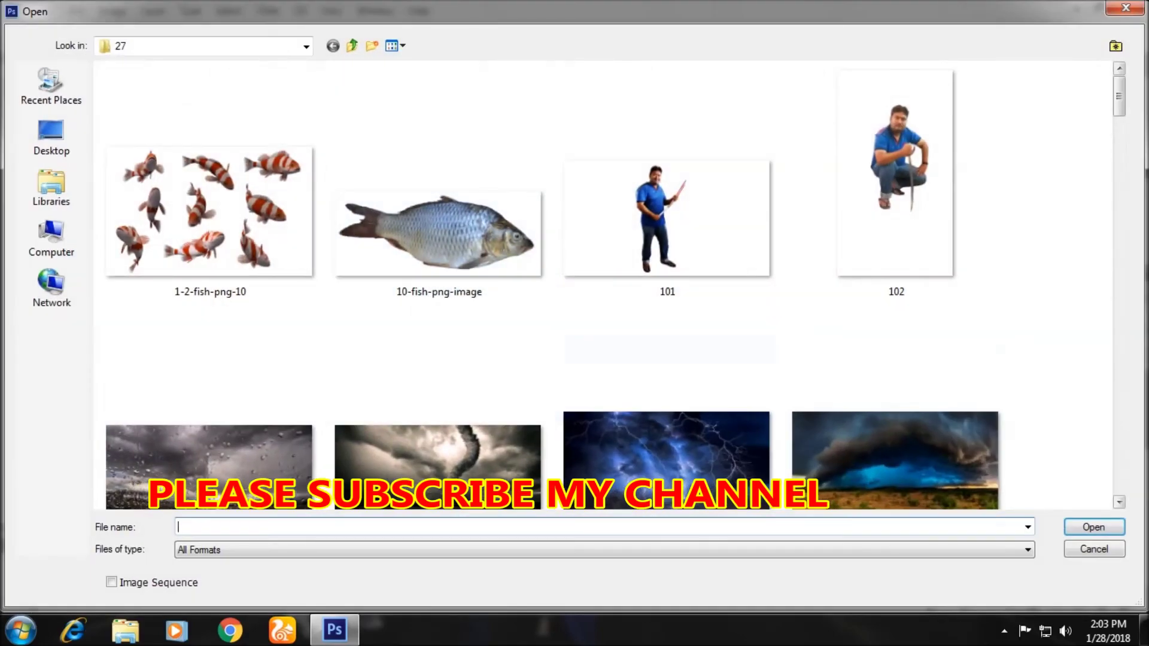
drag(1118, 96, 1118, 149)
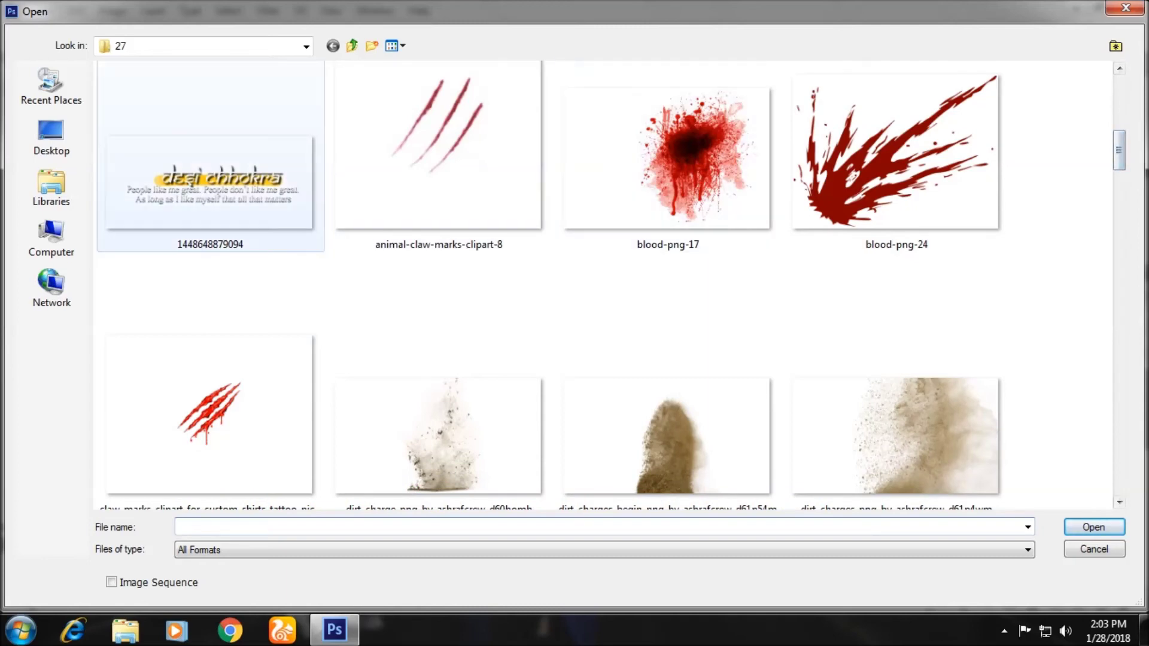
click(210, 180)
key(Return)
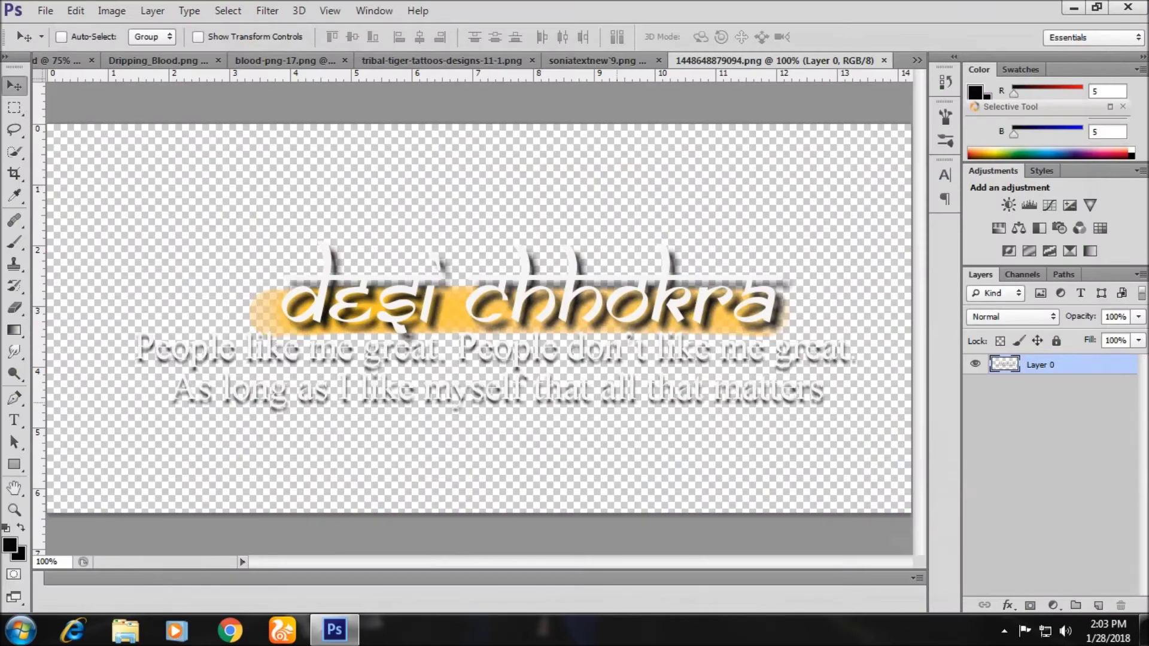
key(ctrl+a)
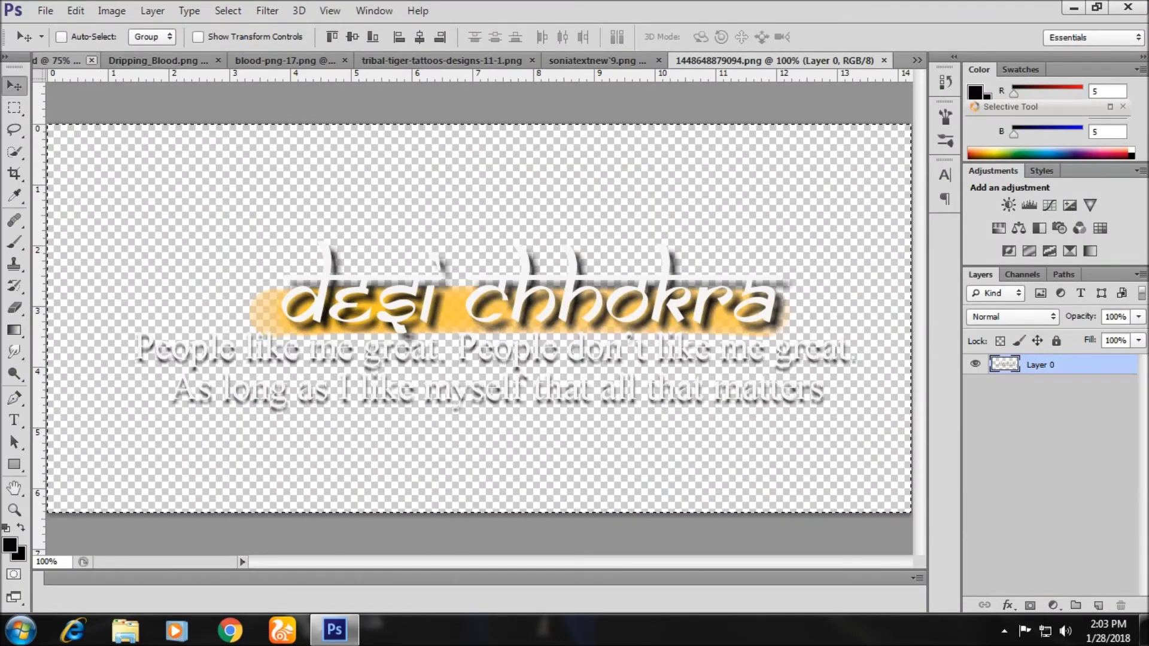
key(ctrl+Tab)
key(ctrl+v)
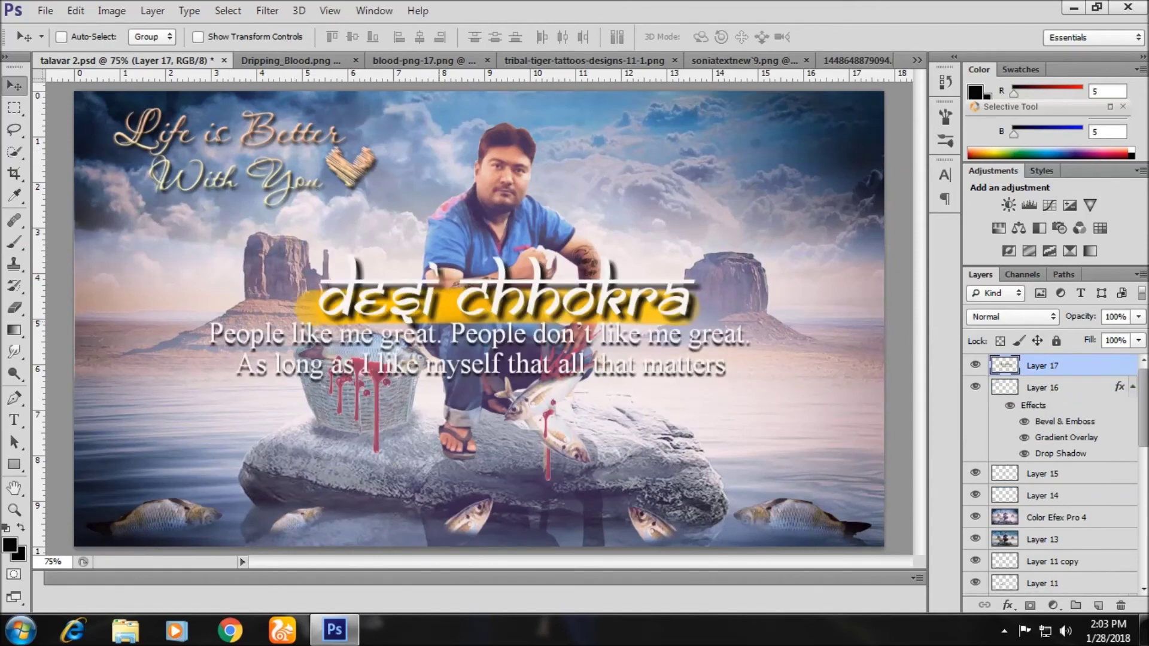
Scale down and stretch the desi chhokra title block, placing it in the upper-right sky beside the man's head
mouse_move(430, 266)
mouse_down()
mouse_move(628, 267)
mouse_move(616, 326)
mouse_move(516, 334)
mouse_move(483, 383)
mouse_move(485, 329)
mouse_up()
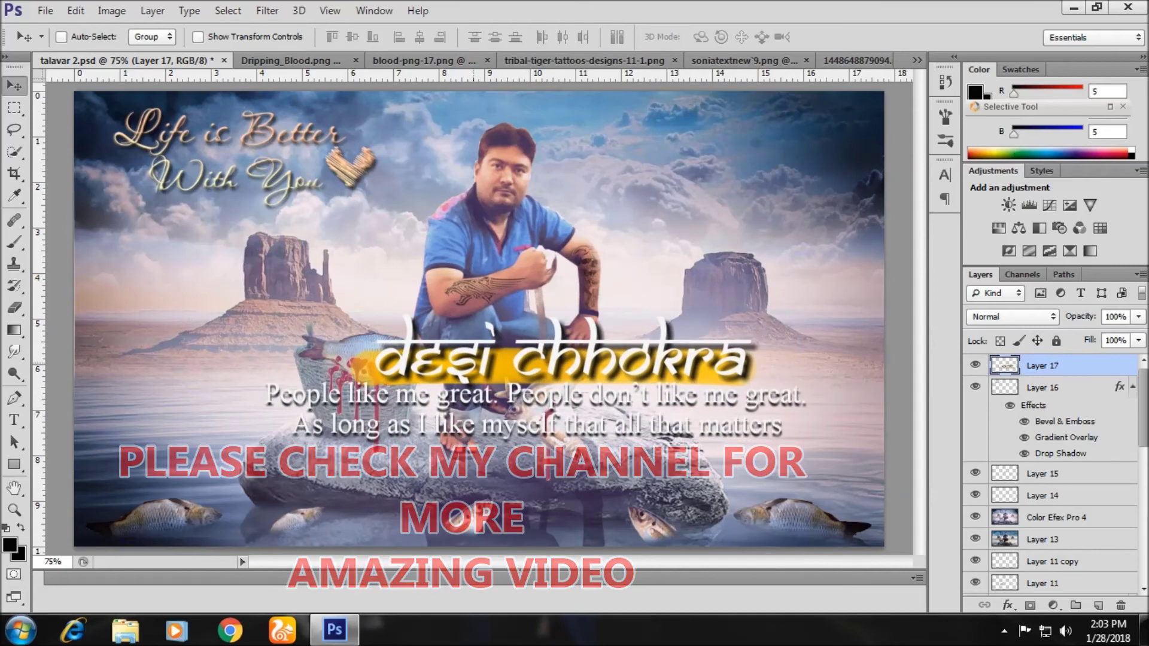
key(ctrl+t)
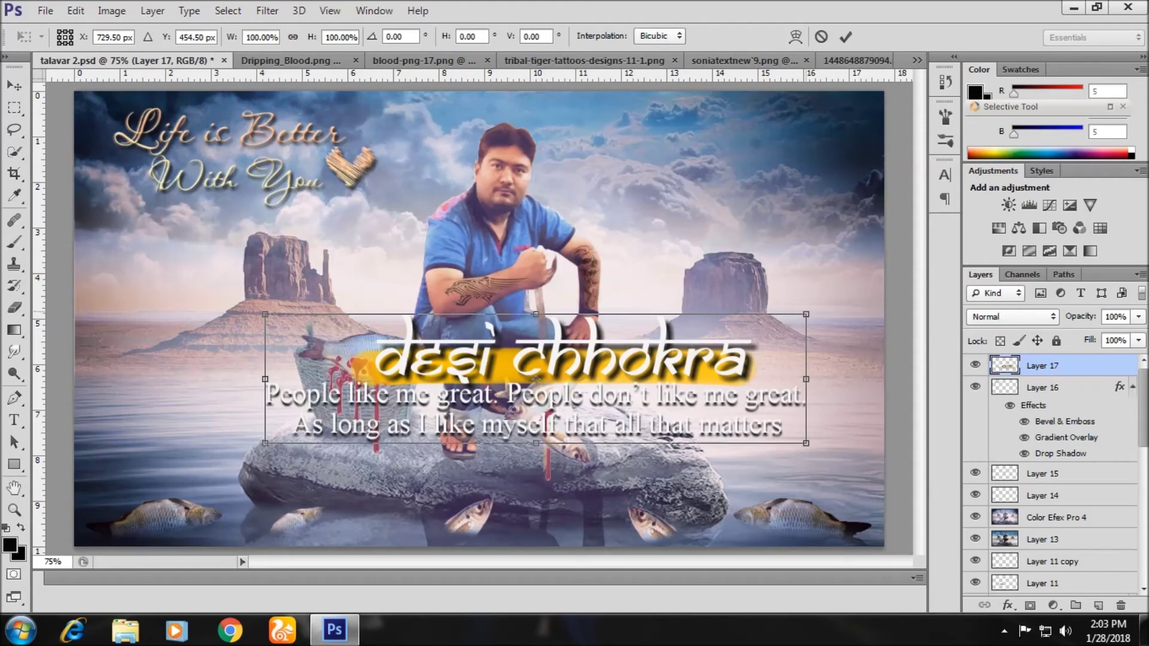
drag(806, 314, 718, 336)
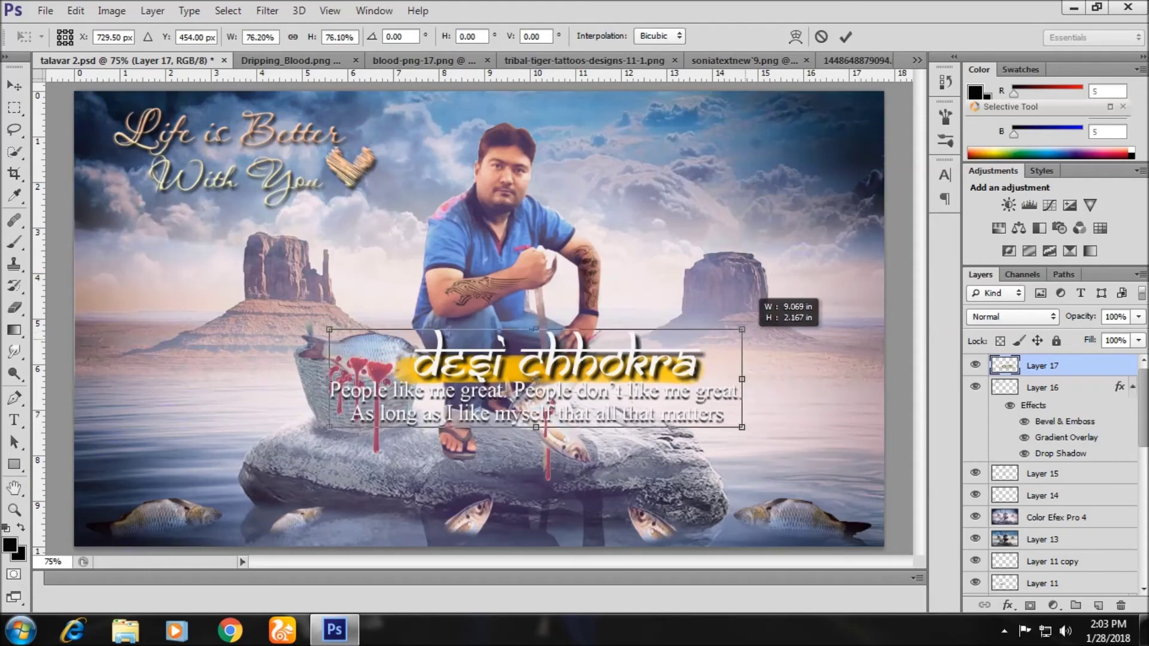
drag(574, 353, 713, 108)
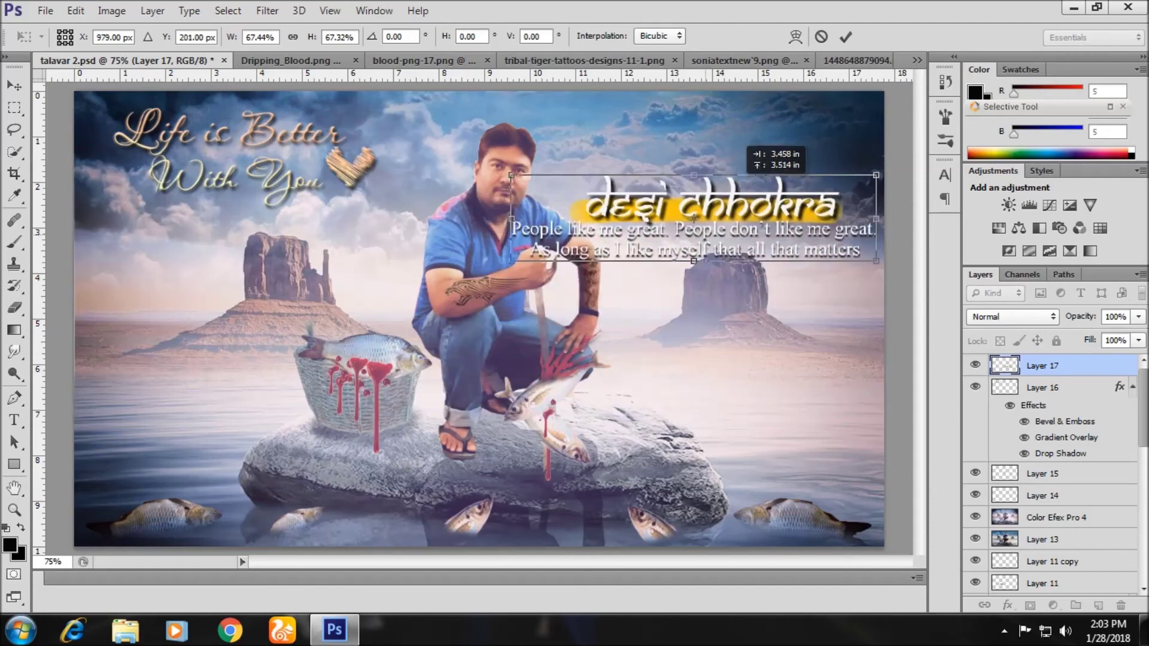
drag(676, 119, 693, 403)
drag(511, 448, 629, 419)
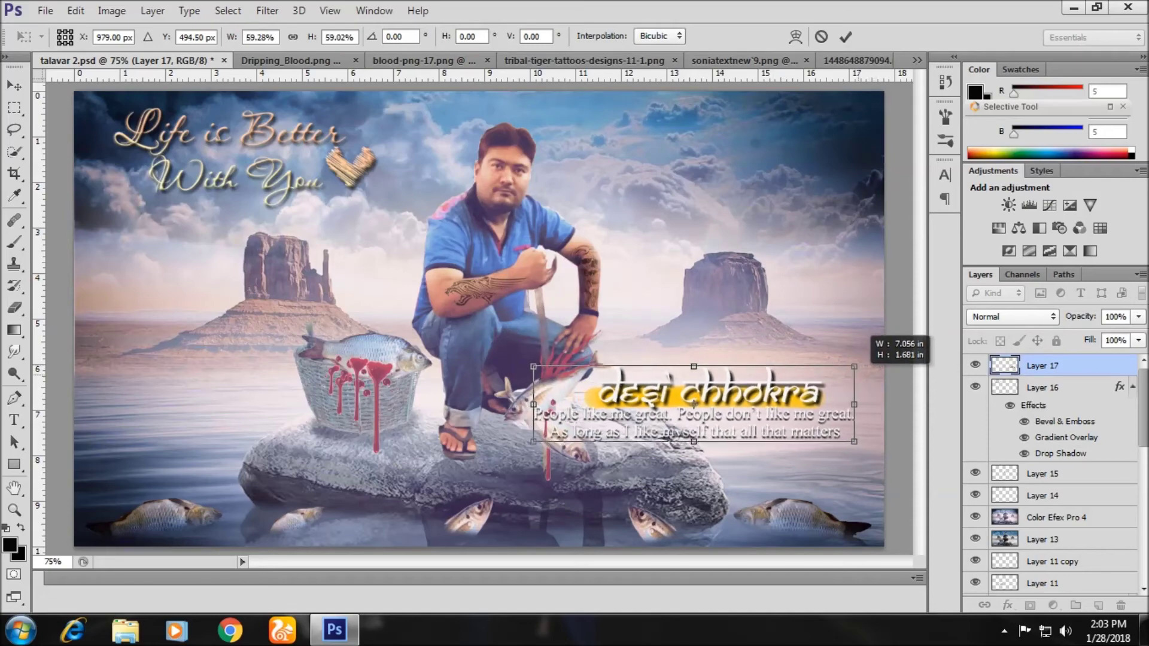
drag(748, 389, 730, 137)
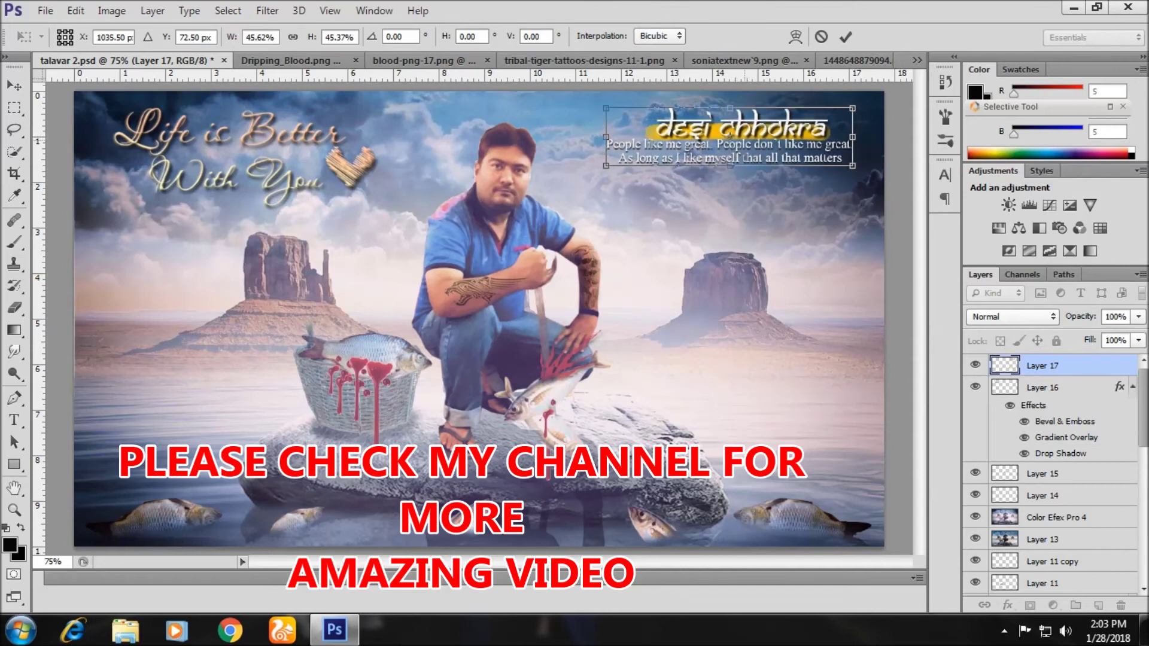
mouse_move(730, 136)
mouse_down()
mouse_move(734, 150)
mouse_move(735, 136)
mouse_up()
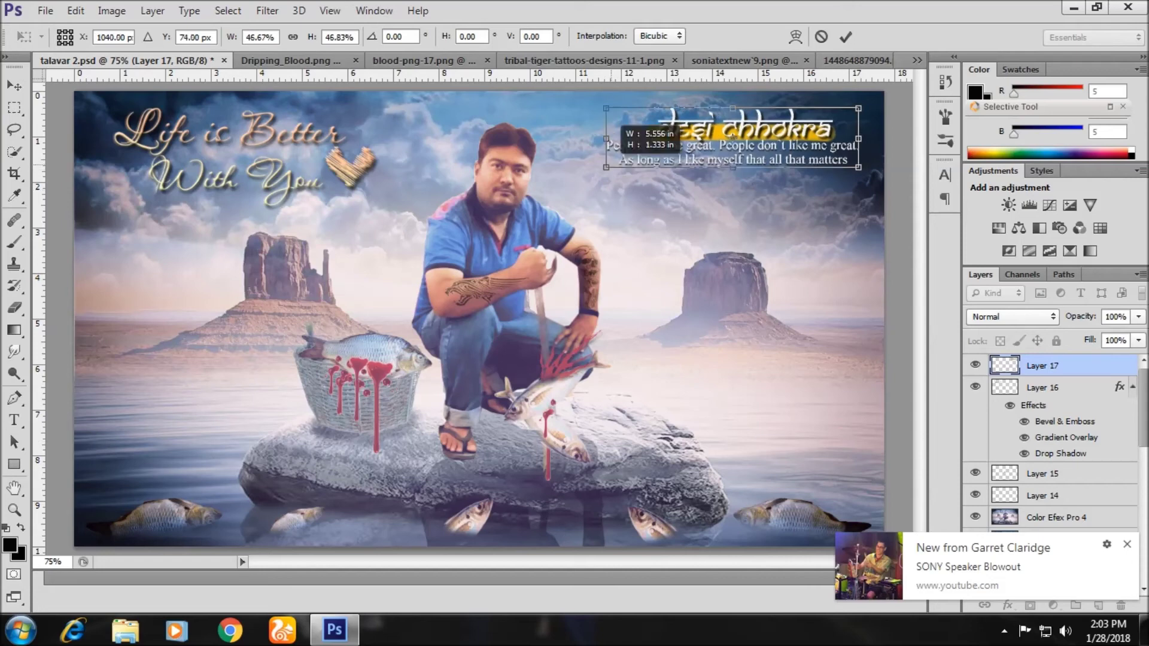
drag(611, 166, 591, 178)
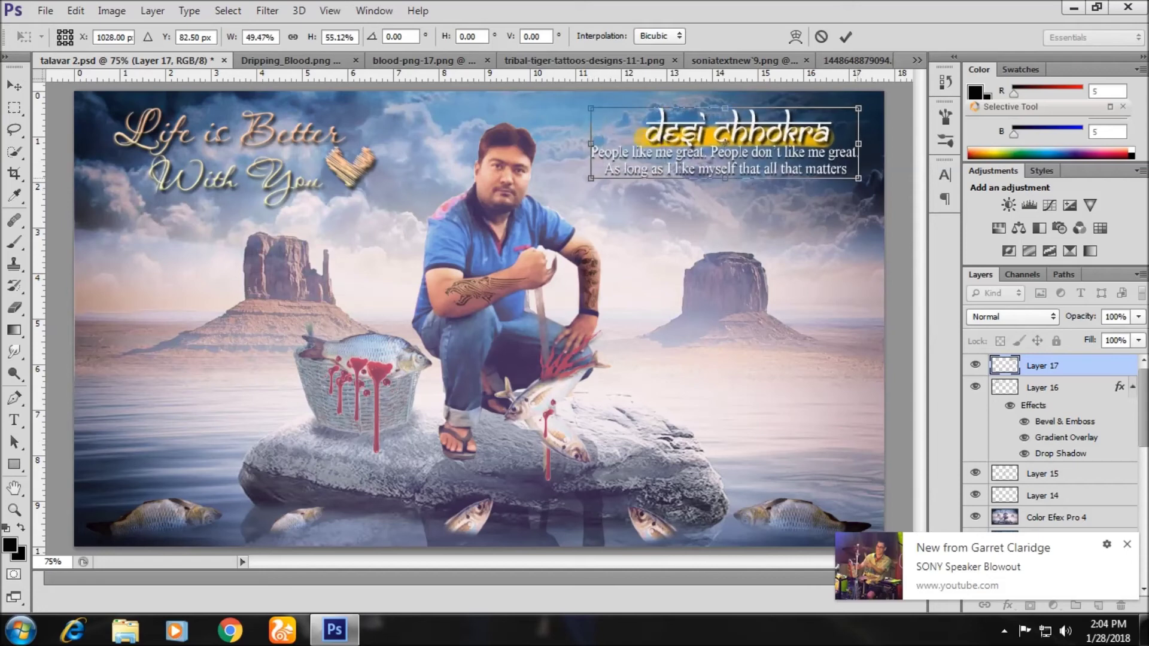
drag(858, 143, 870, 144)
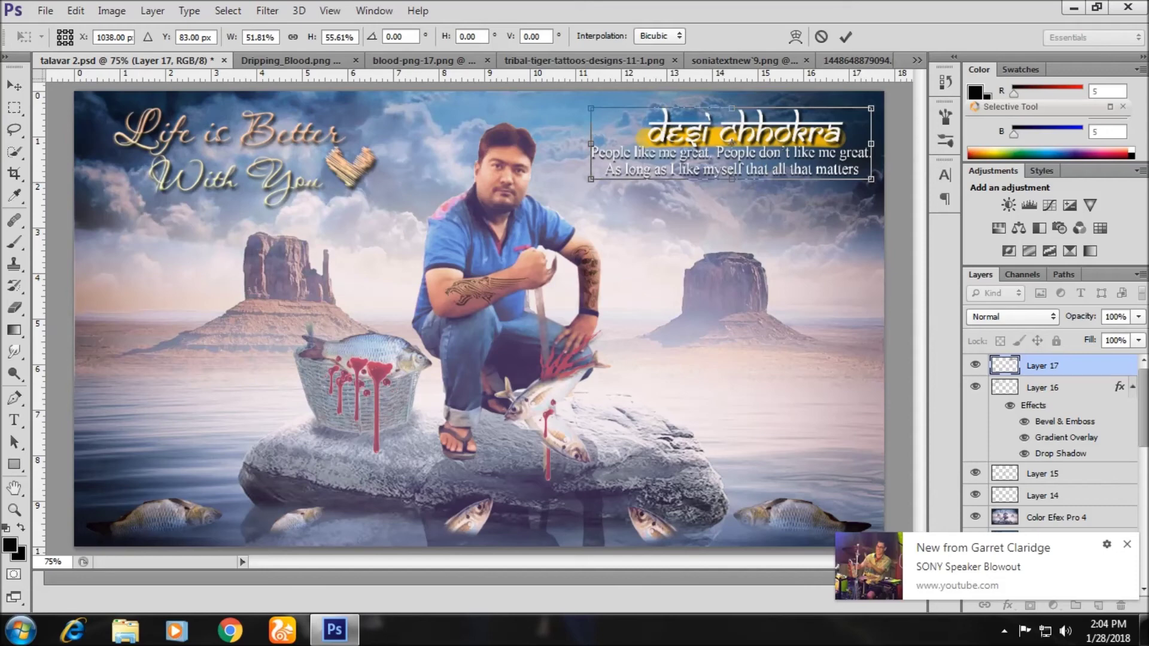
click(845, 37)
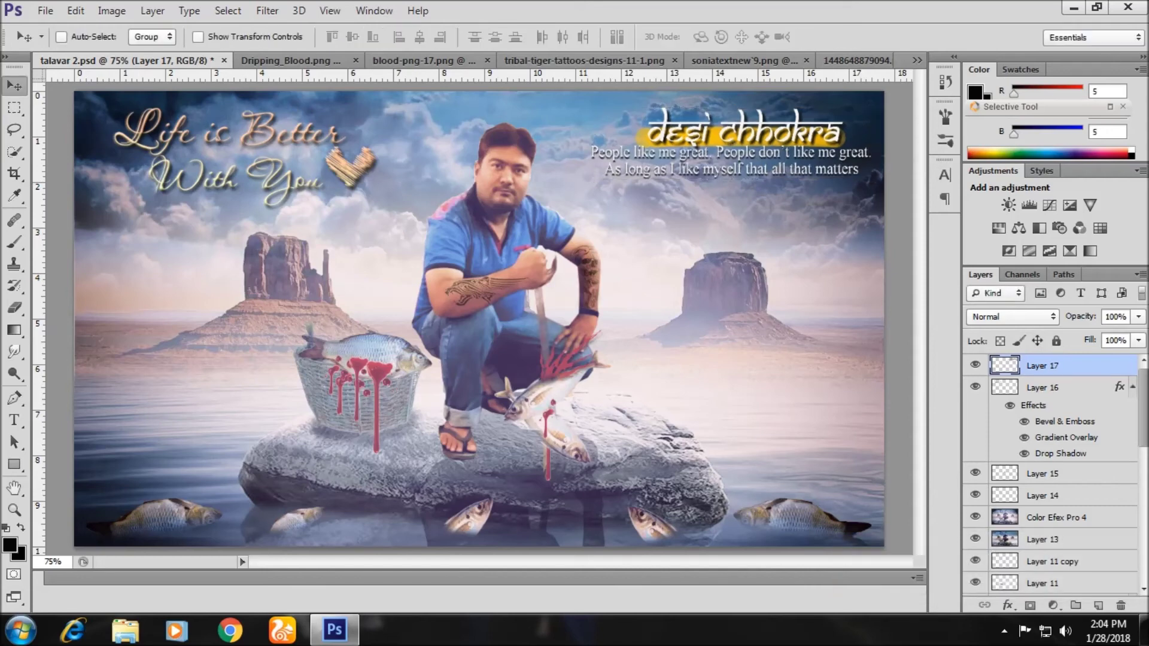
Apply Bevel & Emboss and Drop Shadow to the title layer, then stamp all visible layers into a new layer
click(1007, 605)
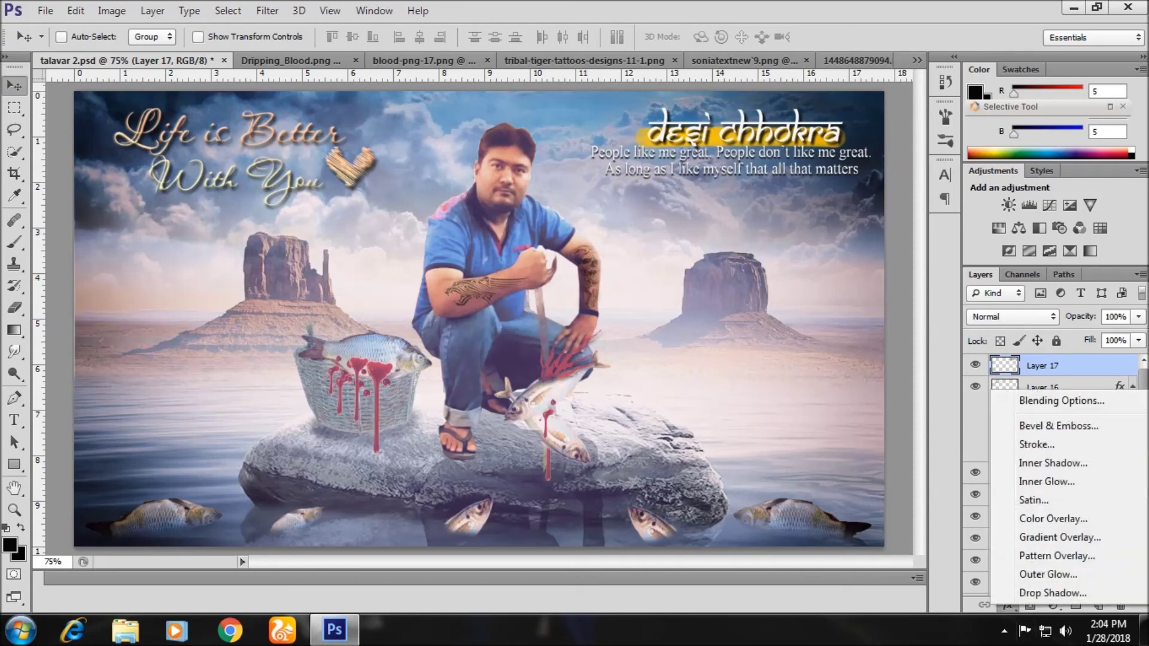
click(1061, 400)
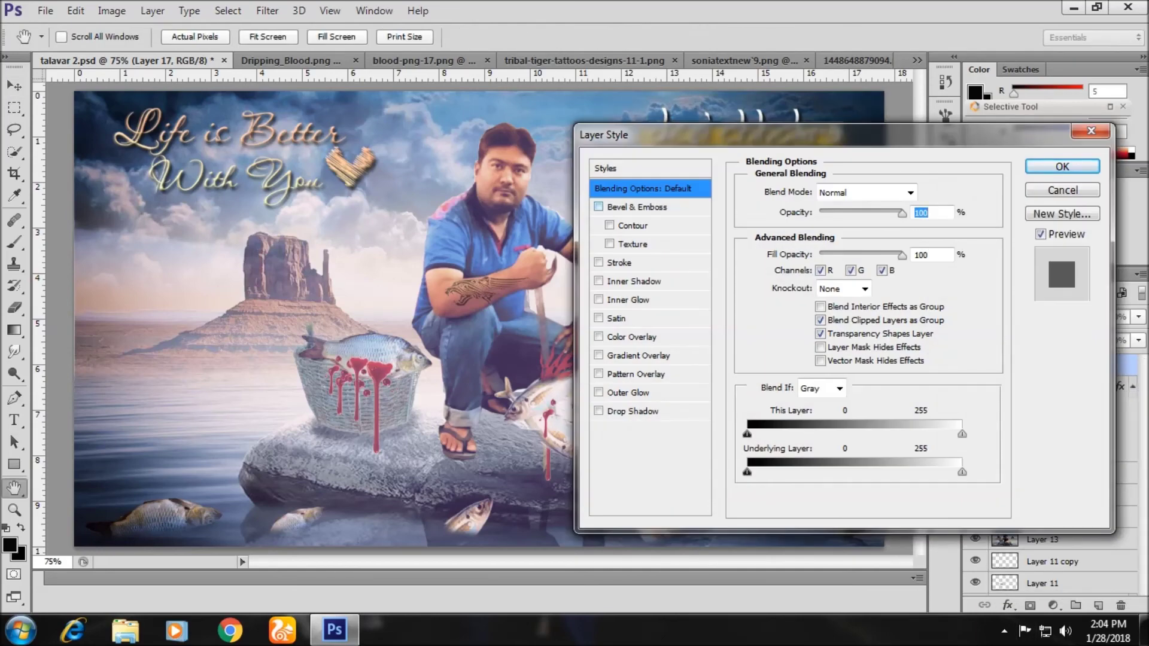
click(598, 206)
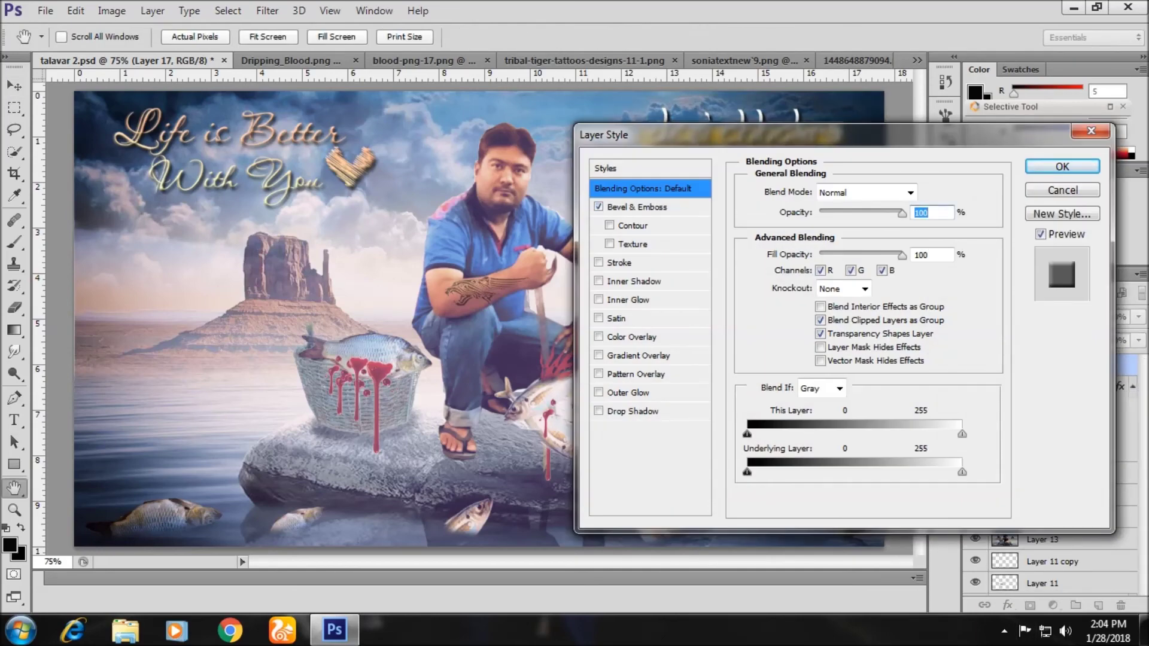
drag(718, 135, 754, 208)
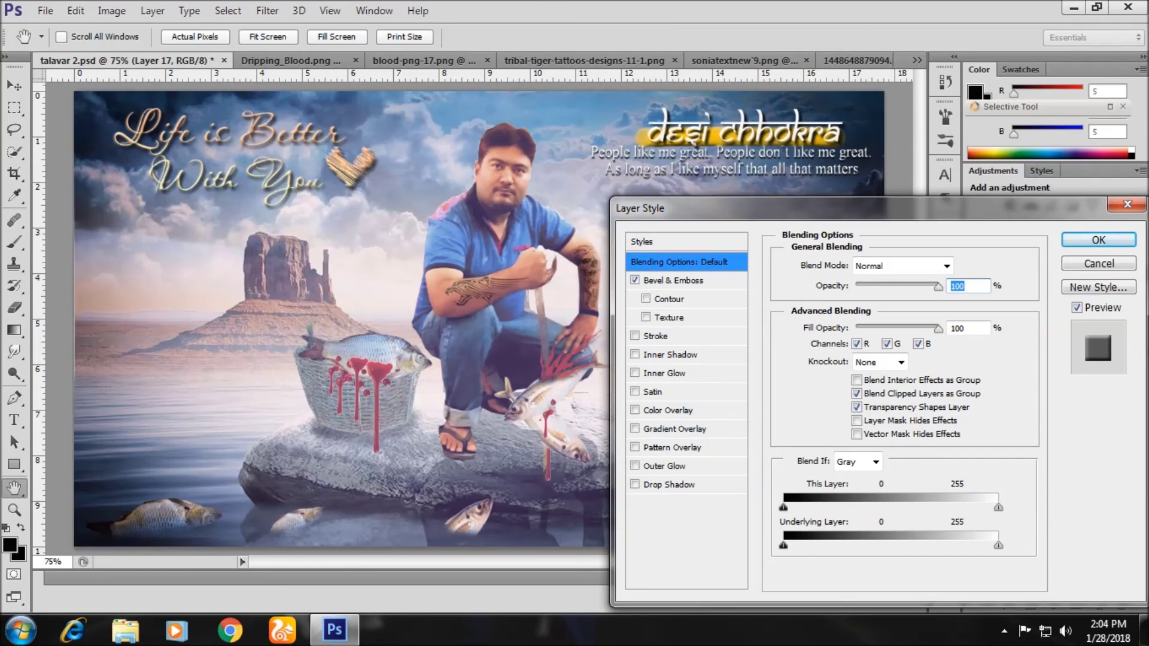
click(635, 484)
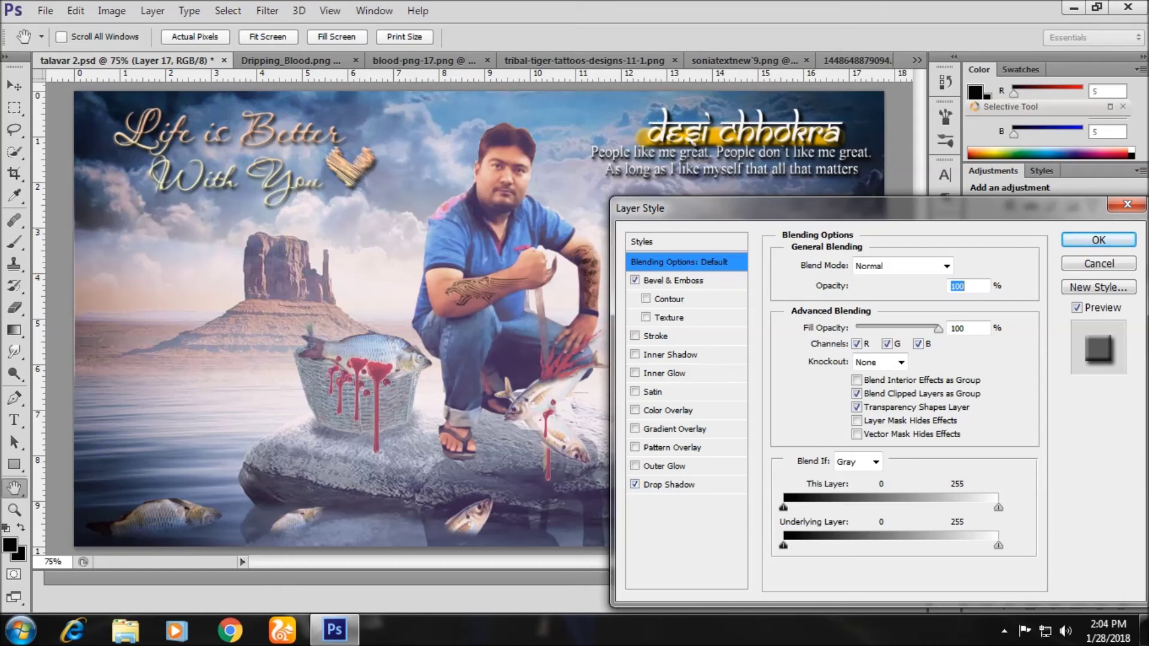
key(Down)
key(Down)
key(Down)
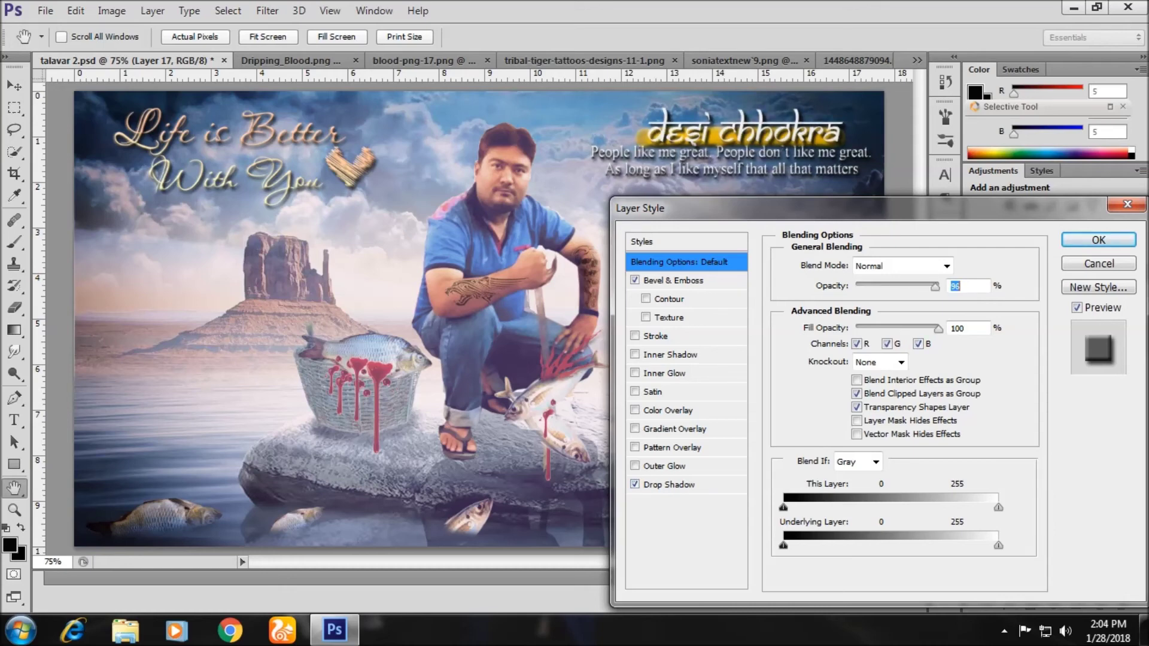
key(Up)
key(Up)
key(Up)
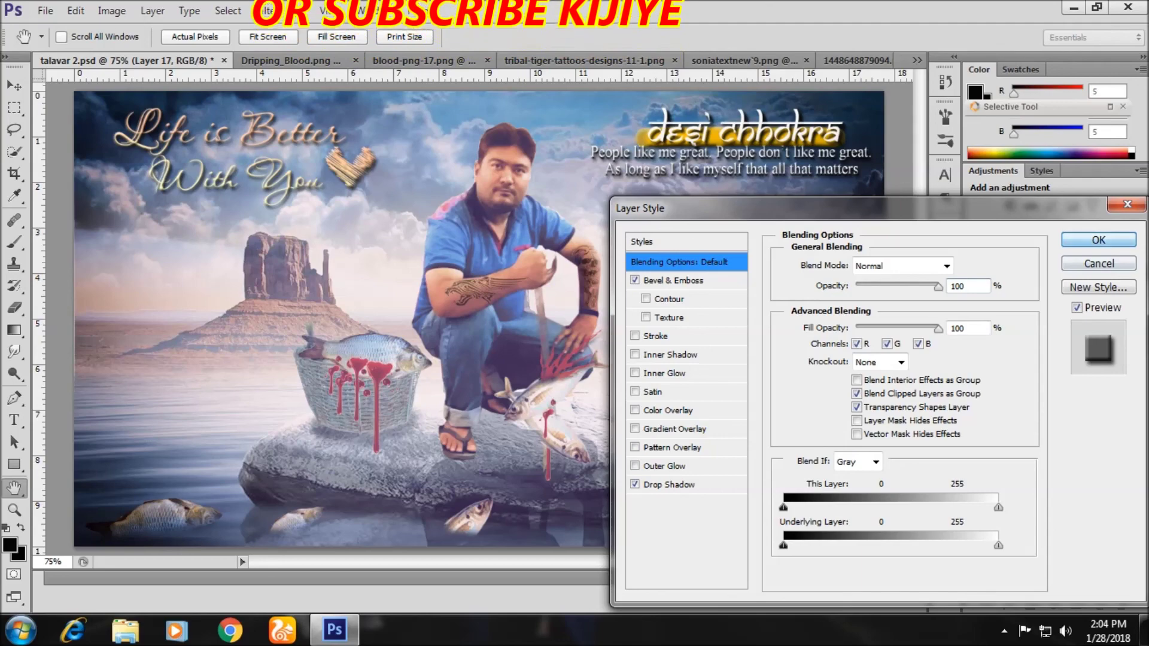
key(Return)
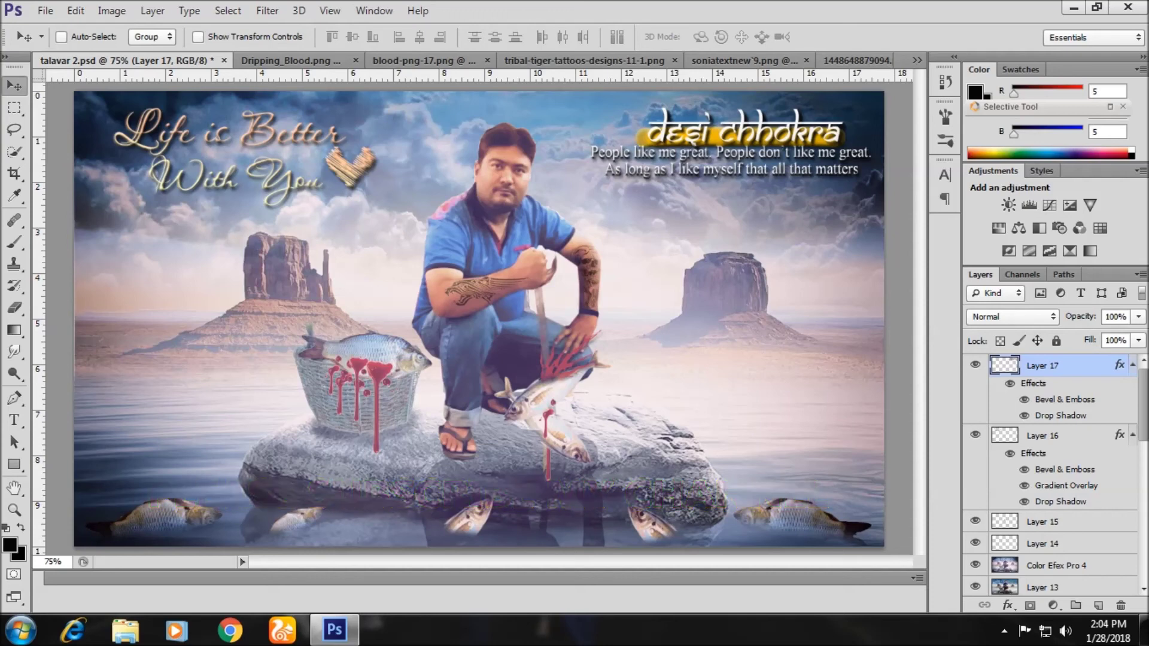
key(ctrl+shift+alt+e)
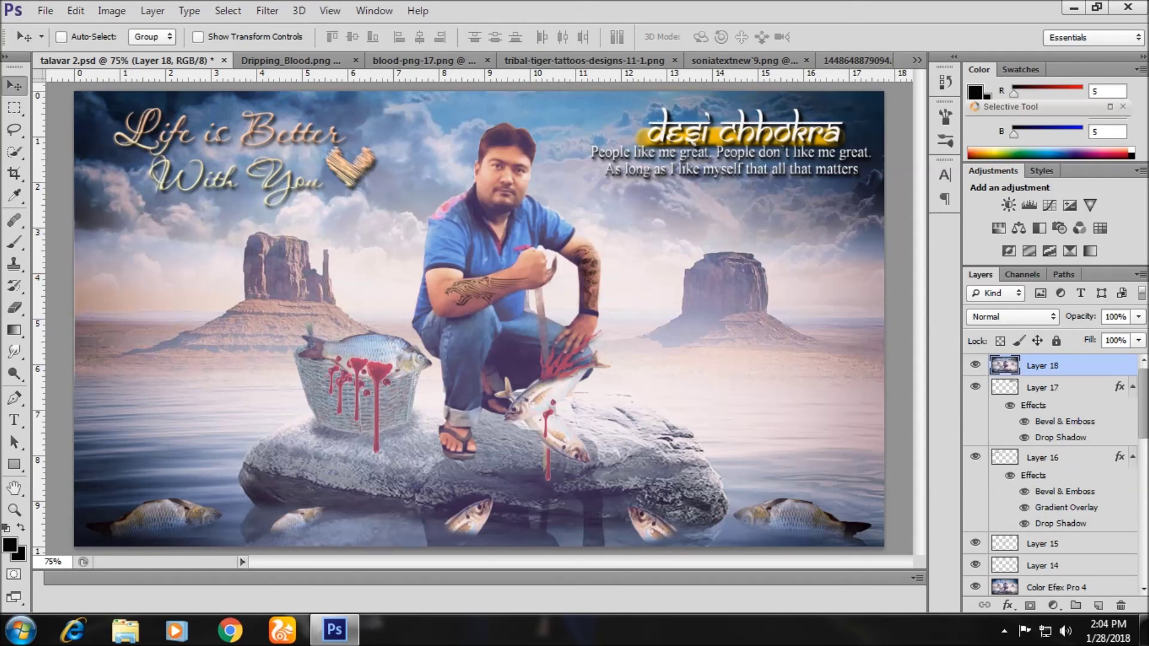
Save talavar 2.psd, then bring up Save As to create a copy
click(45, 10)
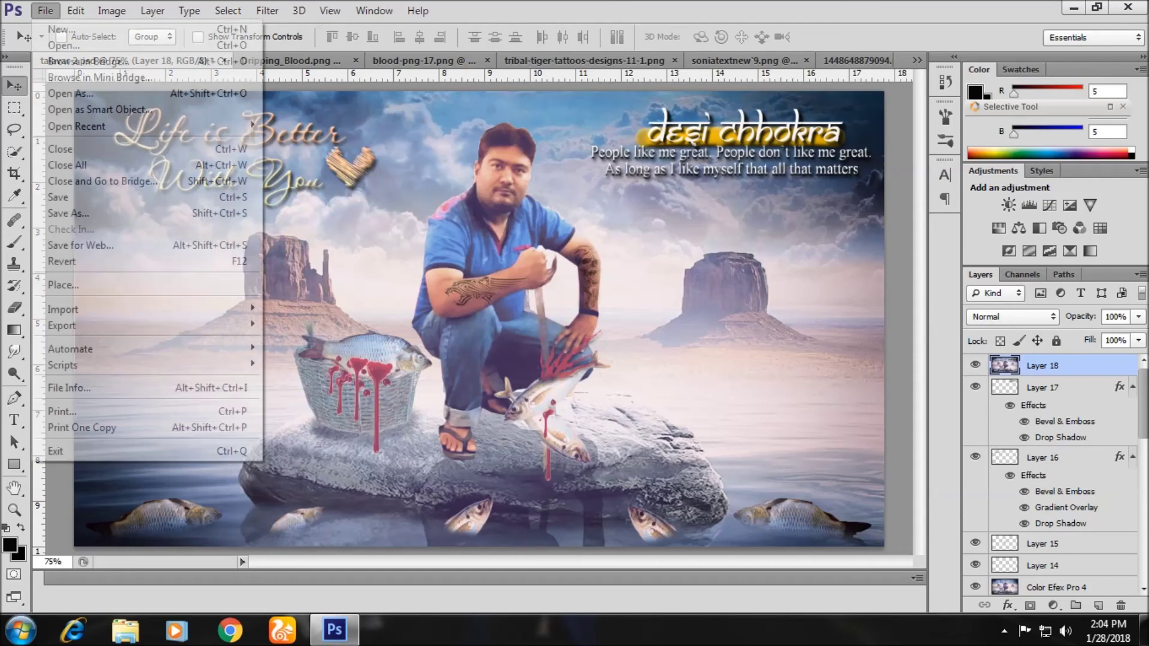
click(58, 196)
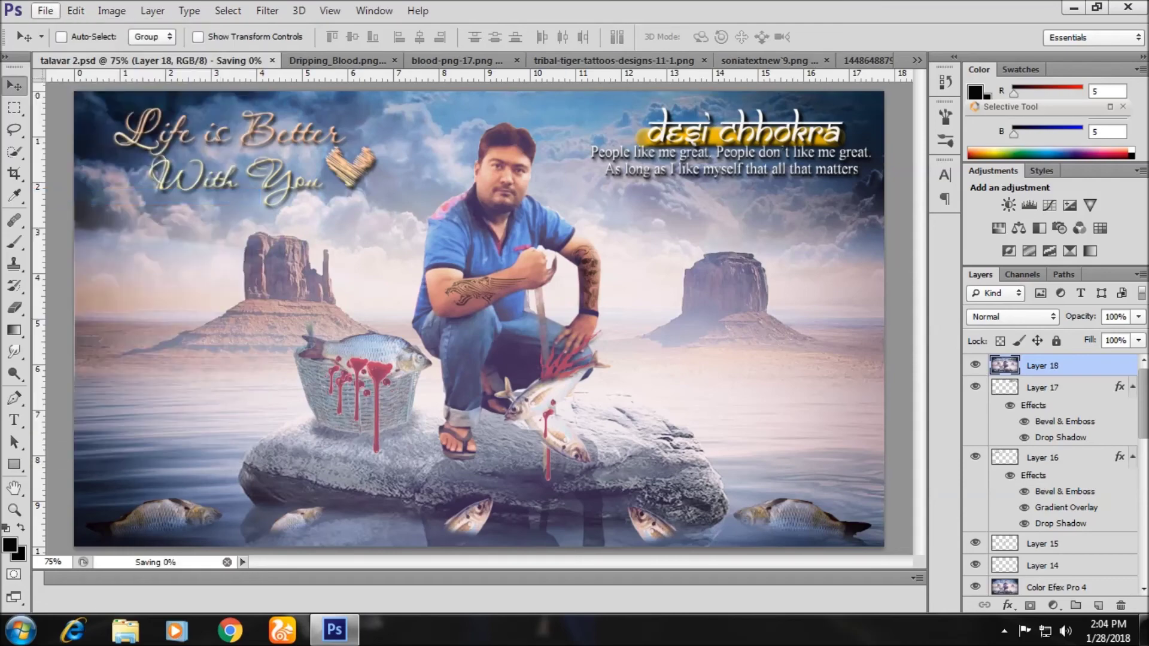
click(45, 10)
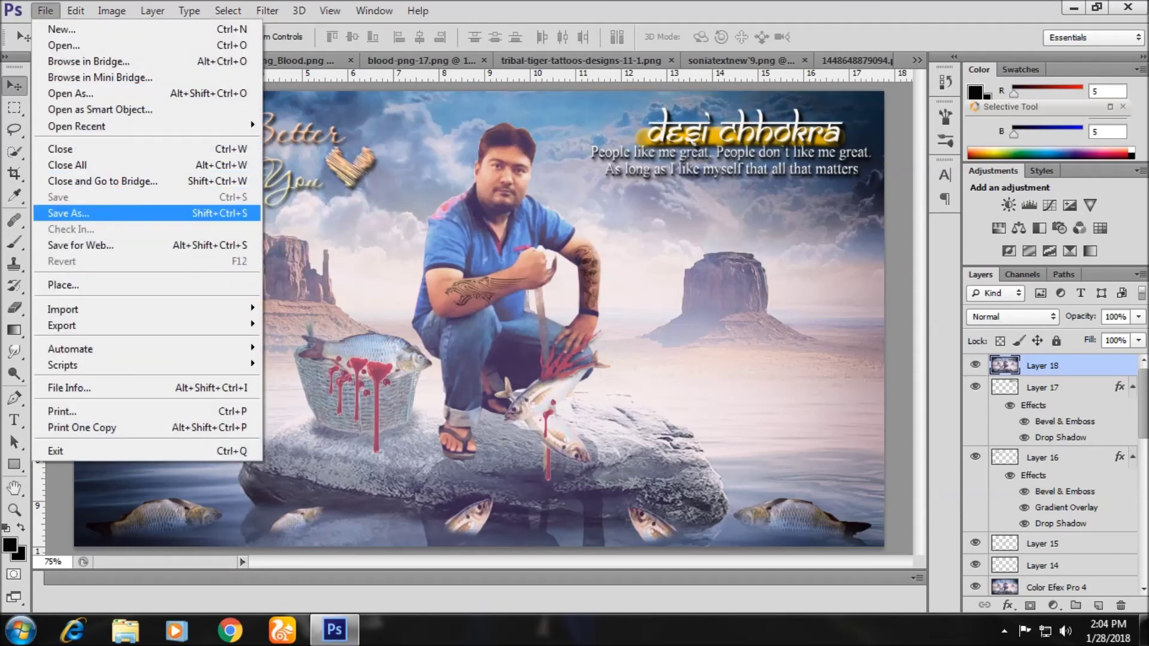
click(68, 213)
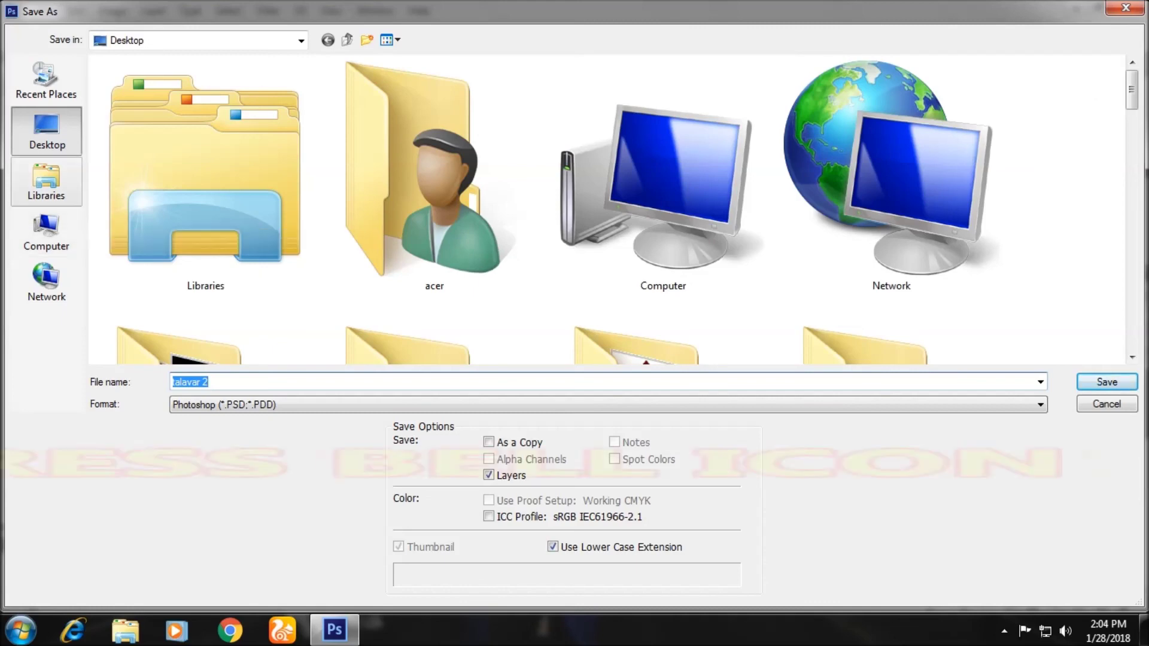
Save the composite as JPEG file talavar 2.jpg, reaching the JPEG Options dialog
key(Tab)
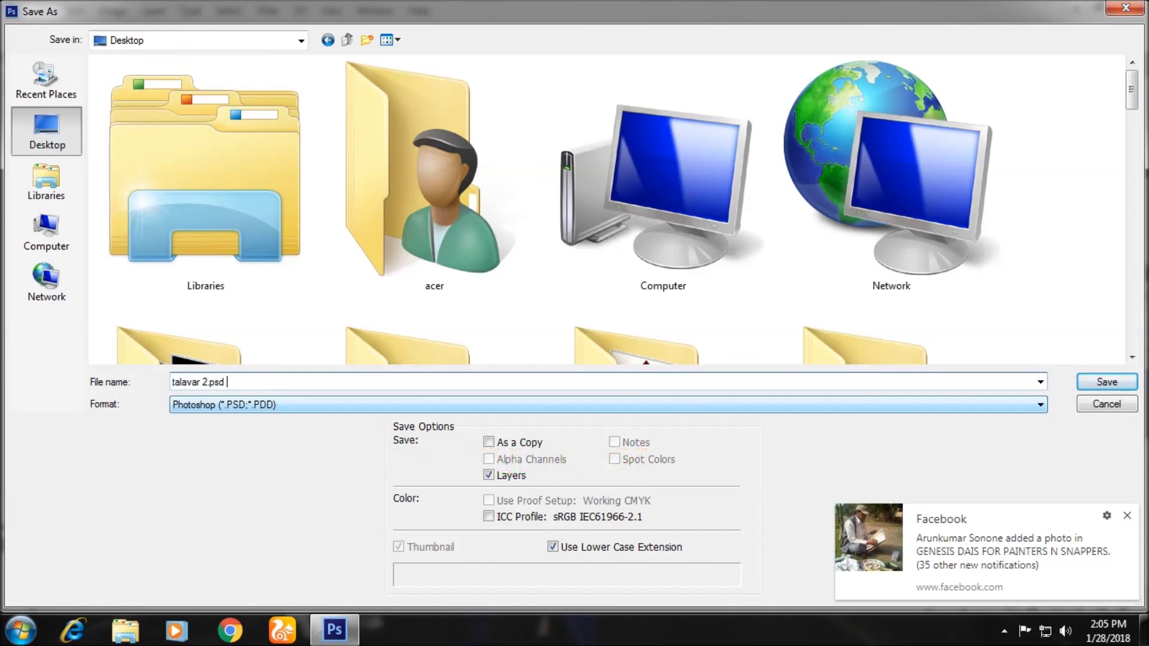
text(83)
click(419, 405)
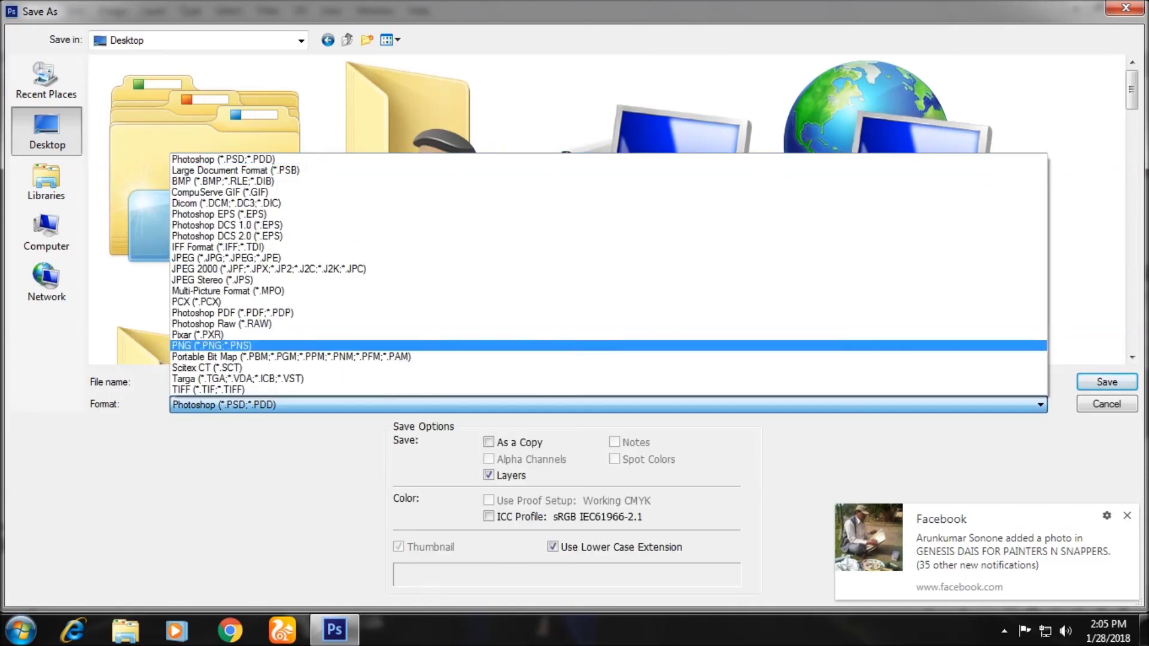
key(Up)
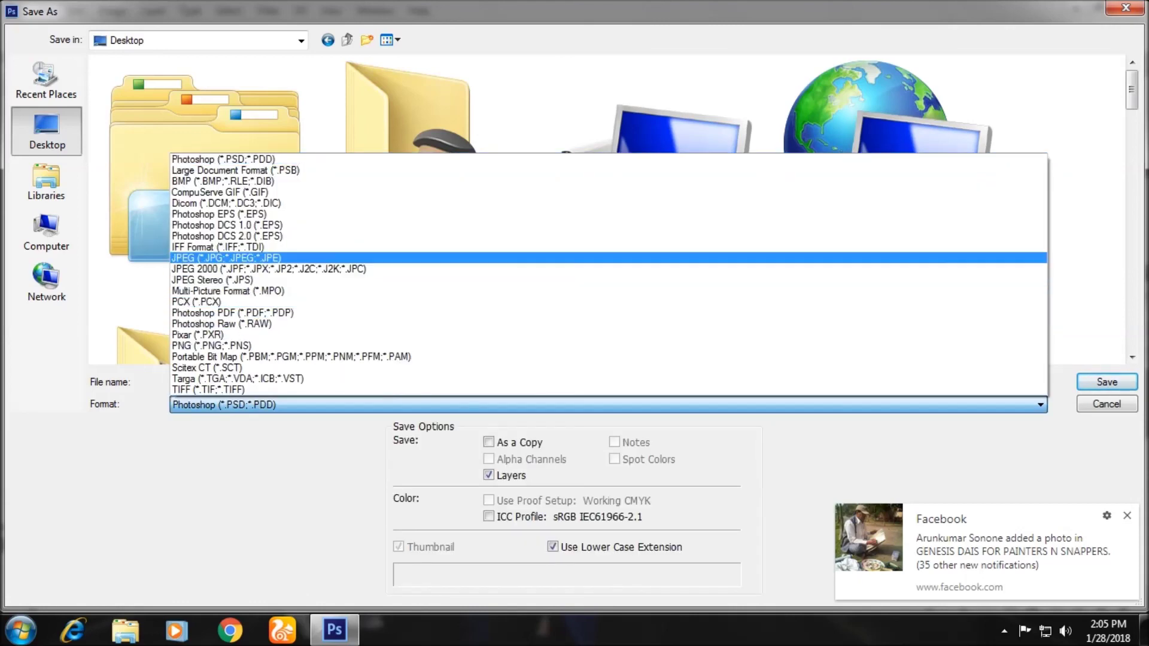
key(Return)
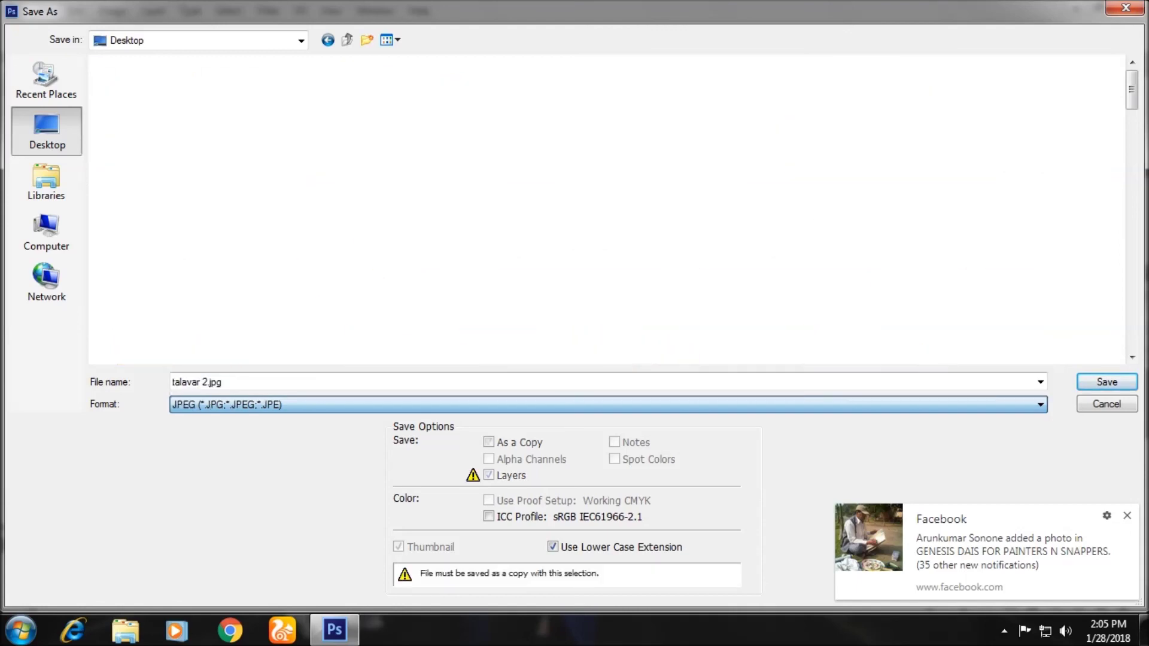
key(Return)
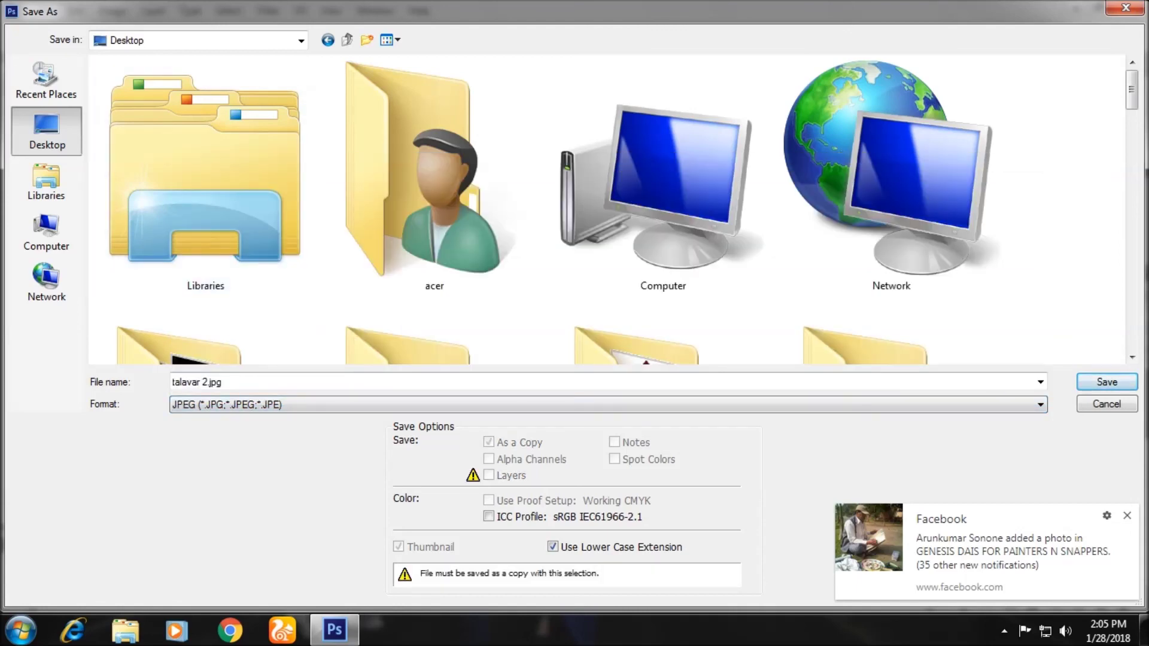